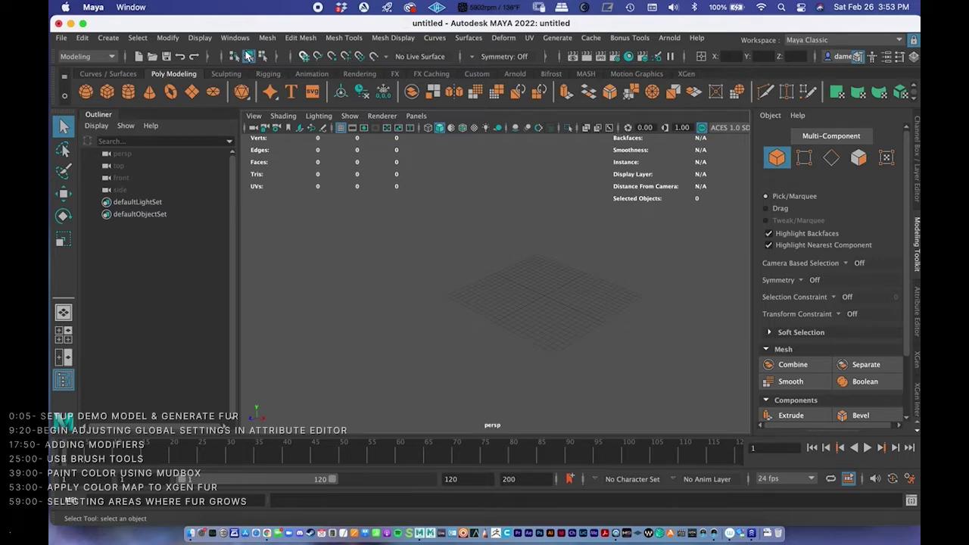
- Switch to the course page in Chrome and download the Sphere_Demo_v1 OBJ file from the Demo Resources module
left_click_drag(139, 22, 142, 25)
left_click(76, 25)
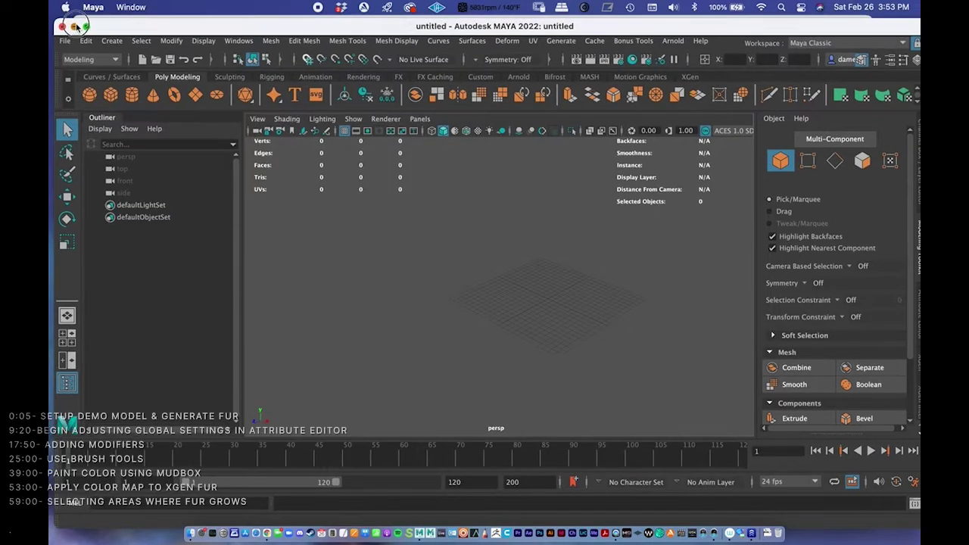
left_click(74, 27)
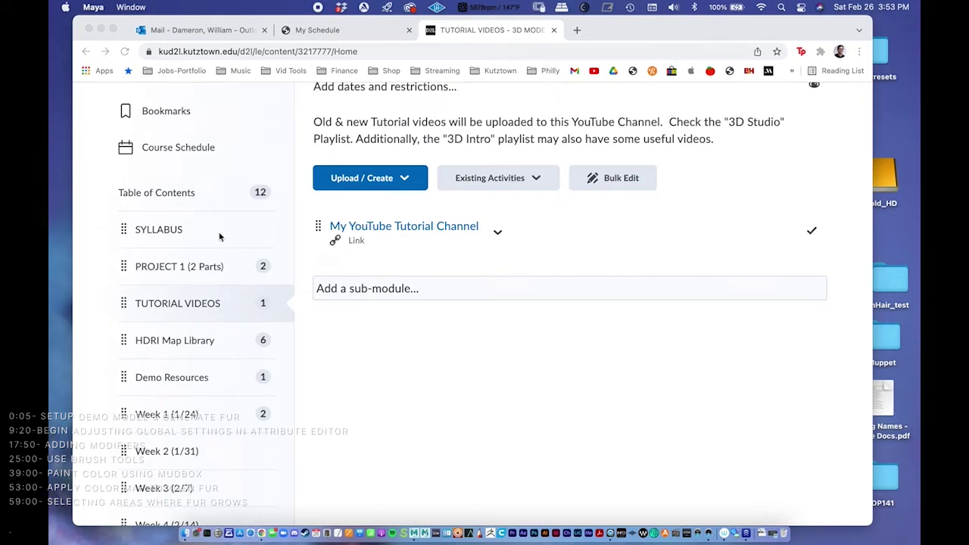
left_click(176, 377)
left_click(168, 383)
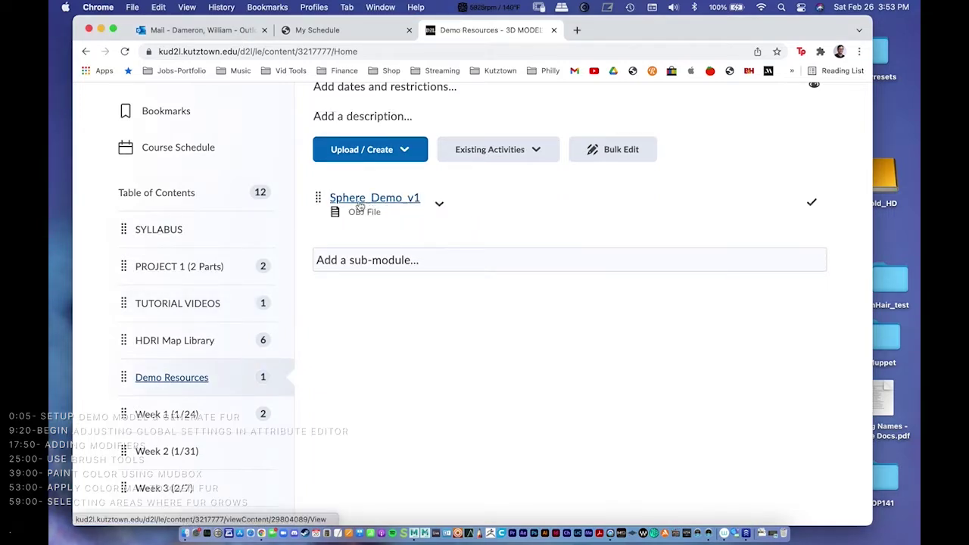
left_click(439, 202)
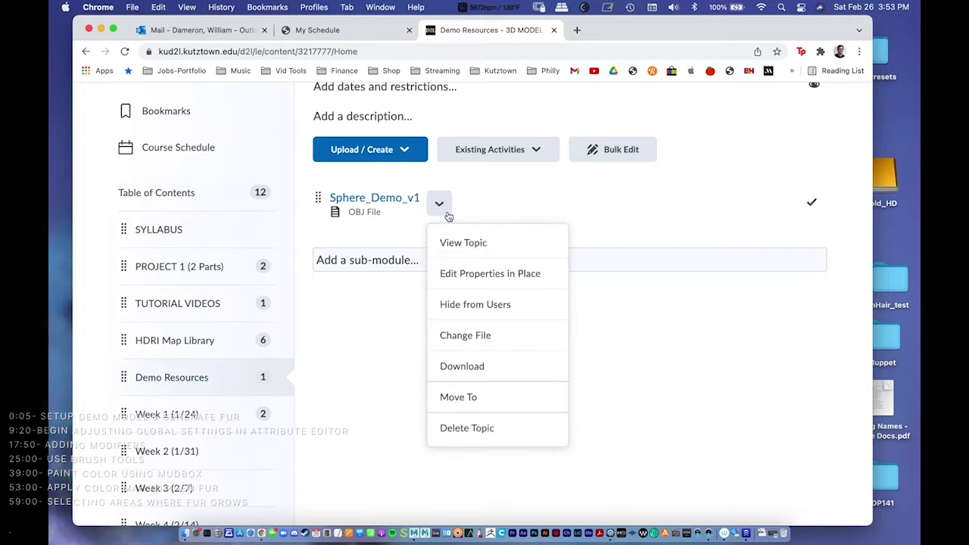
left_click(451, 366)
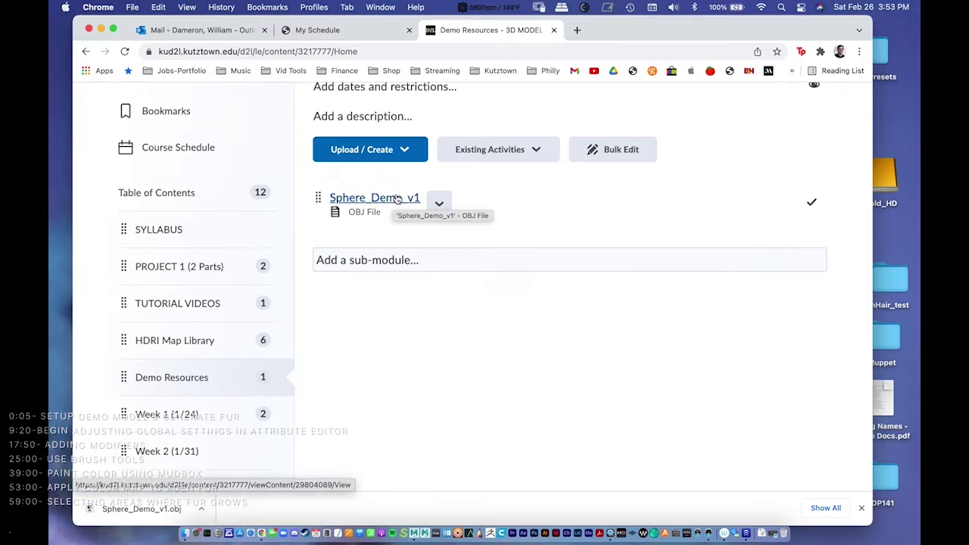
- Put the browser window away and return to the empty scene in Maya
left_click(101, 28)
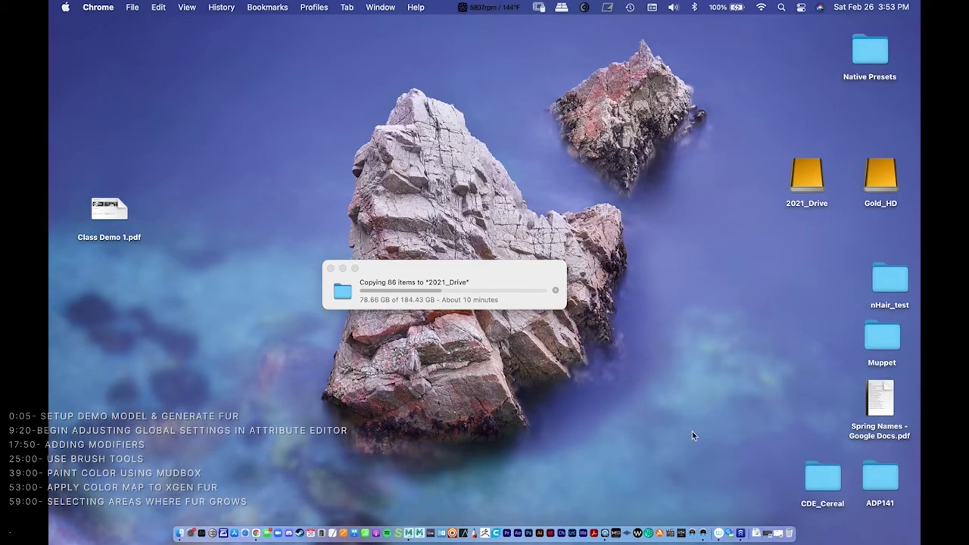
left_click(770, 534)
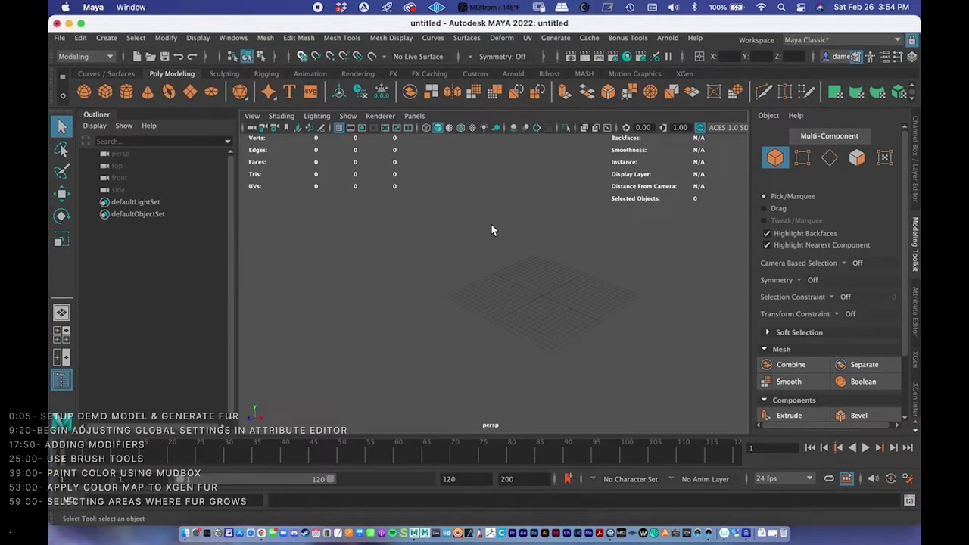
left_click_drag(485, 216, 513, 254, "alt")
left_click(60, 42)
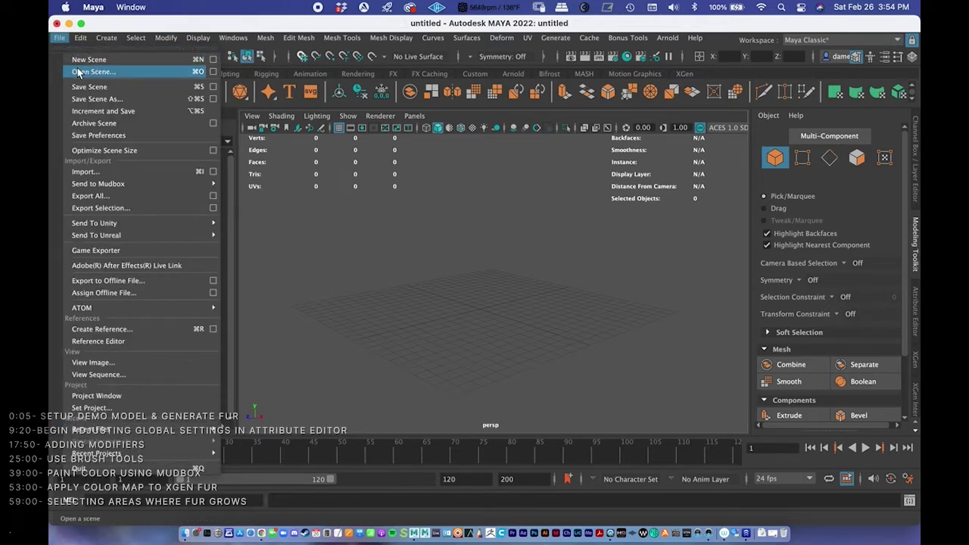
left_click(78, 70)
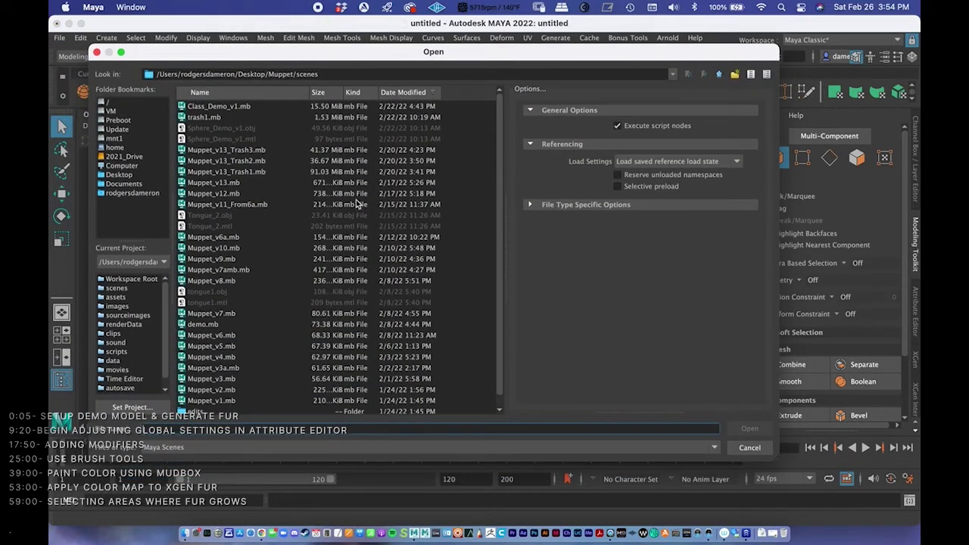
scroll(358, 203, "down", 1)
scroll(348, 229, "up", 1)
left_click(230, 133)
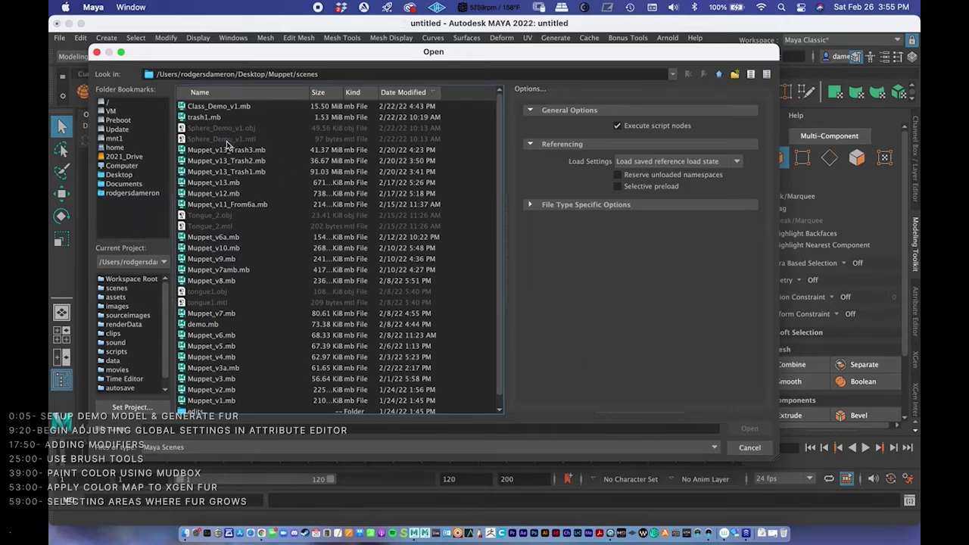
left_click(733, 447)
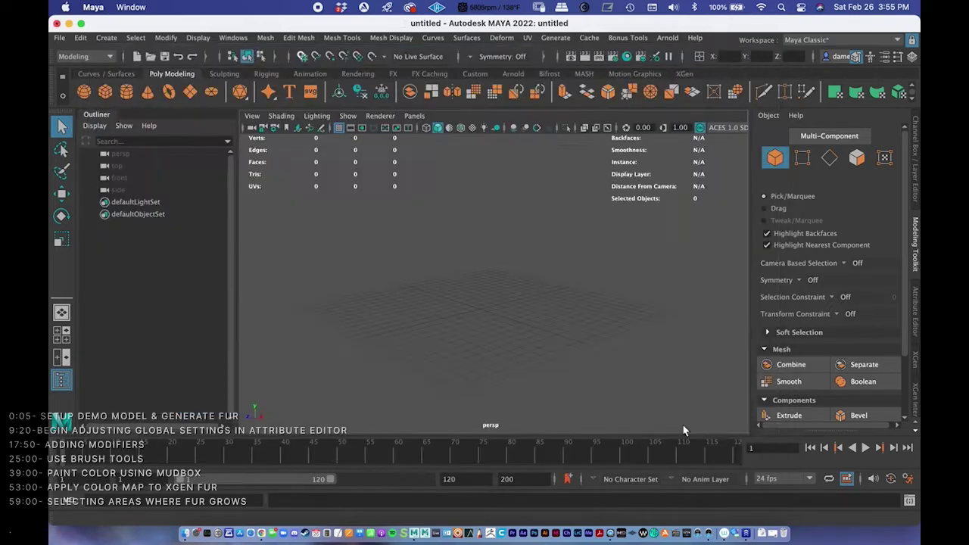
- Import Sphere_Demo_v1.obj from the Muppet project's scenes folder into the empty scene
left_click(60, 38)
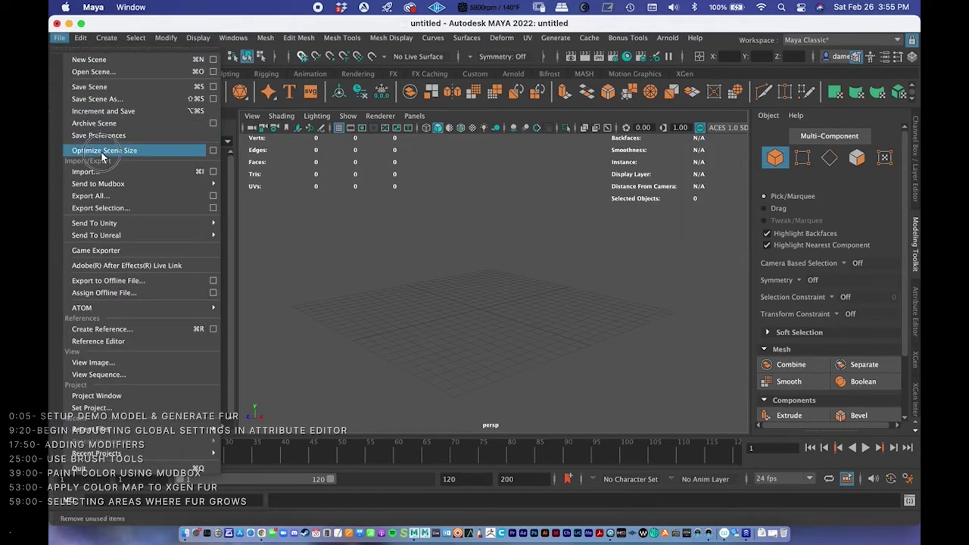
left_click(85, 172)
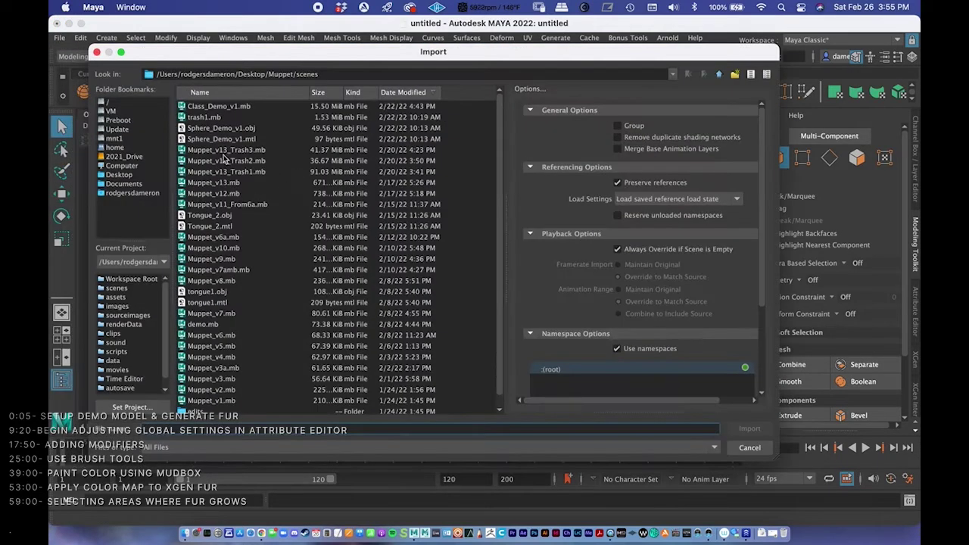
left_click(211, 128)
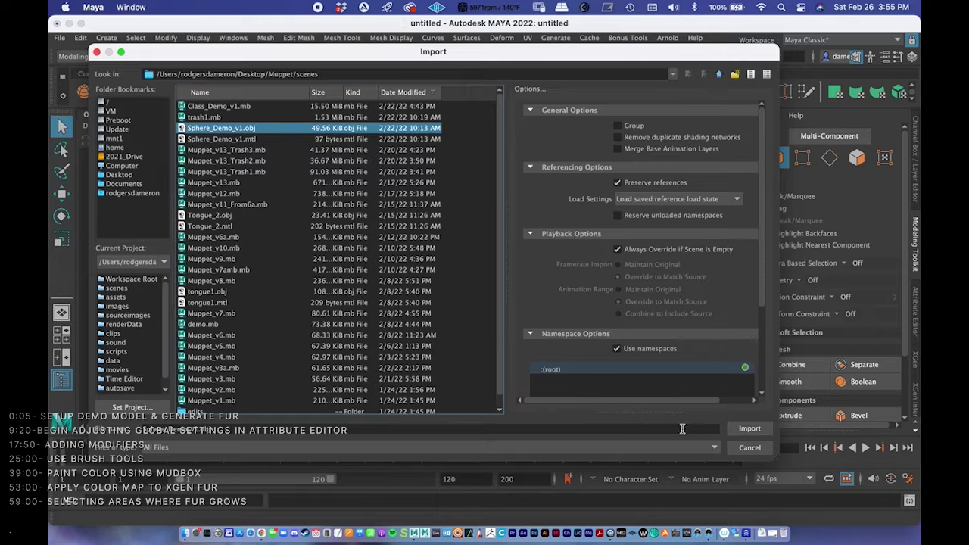
left_click(748, 428)
left_click_drag(488, 255, 493, 210, "alt")
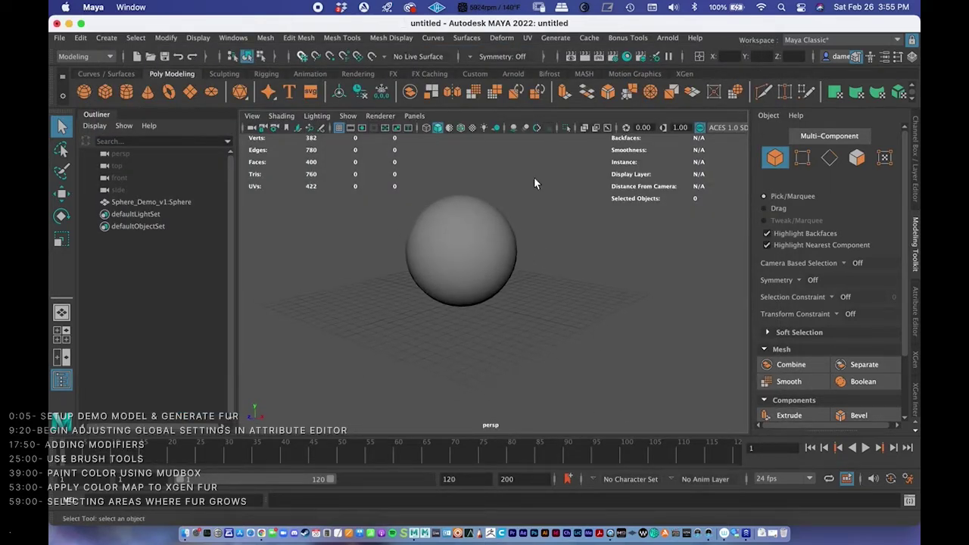
- Change to the UV Editing workspace and select the imported sphere to display its UV layout
left_click(829, 42)
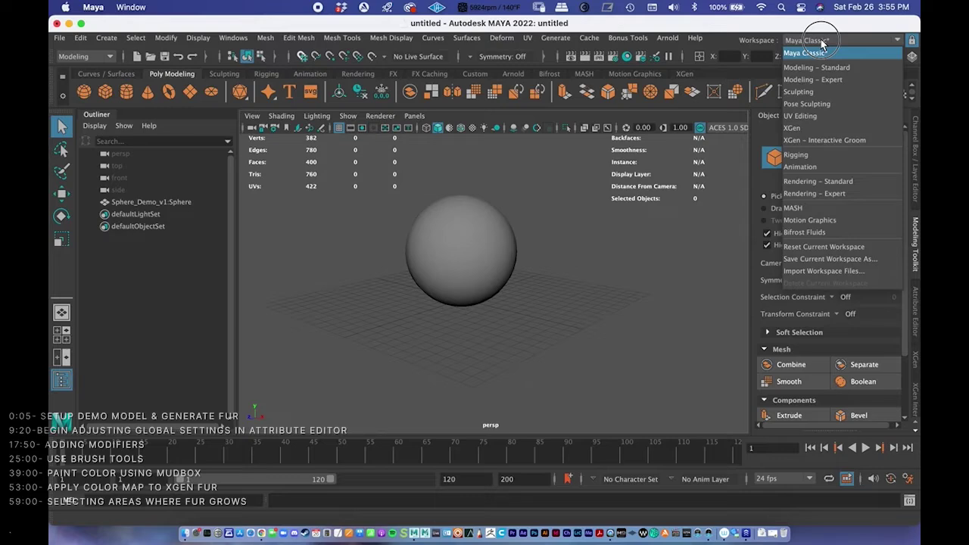
left_click(799, 115)
left_click(445, 280)
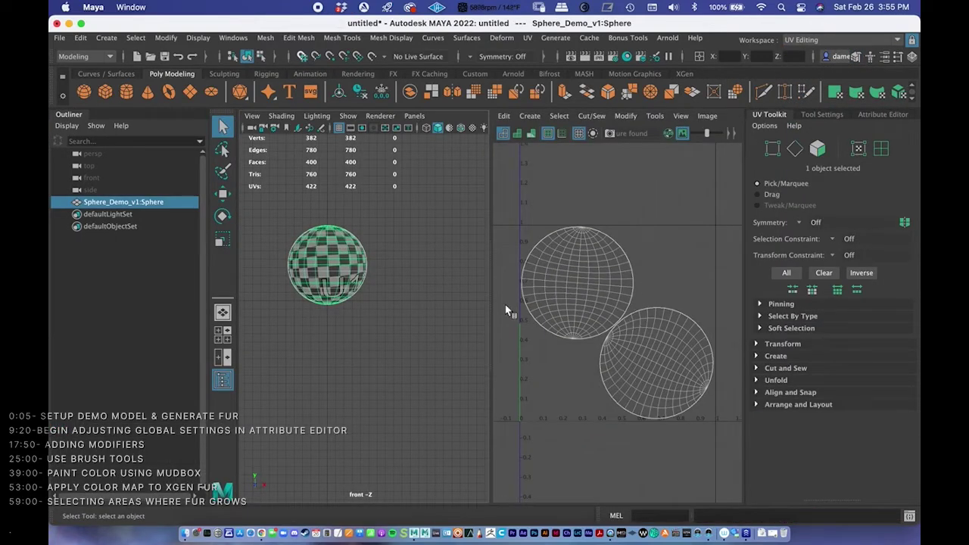
- Examine the checker pattern on the sphere from several angles in the perspective view
left_click(415, 116)
mouse_move(439, 127)
left_click(546, 128)
middle_click_drag(348, 288, 340, 264, "alt")
right_click_drag(340, 264, 462, 252, "alt")
left_click_drag(415, 265, 381, 252, "alt")
middle_click_drag(327, 205, 388, 239, "alt")
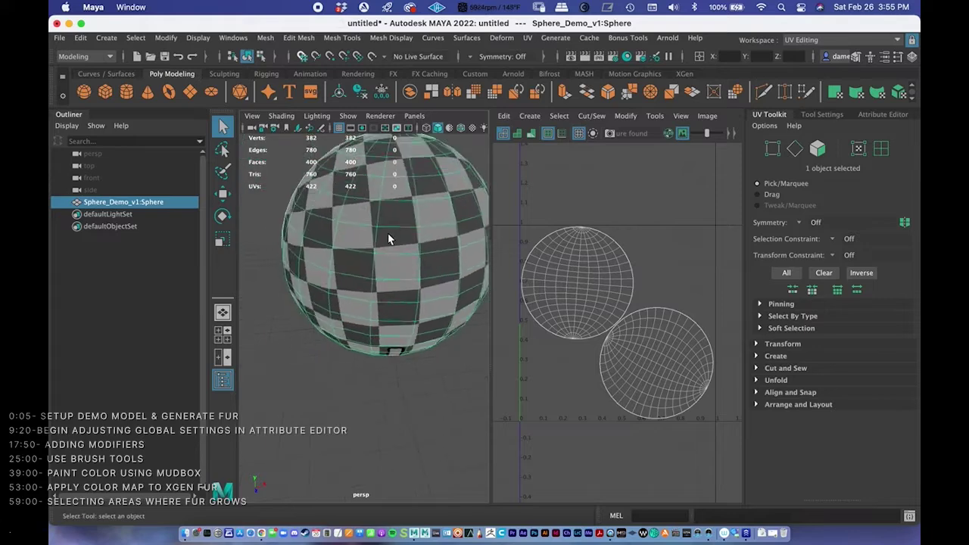
scroll(388, 239, "down", 5)
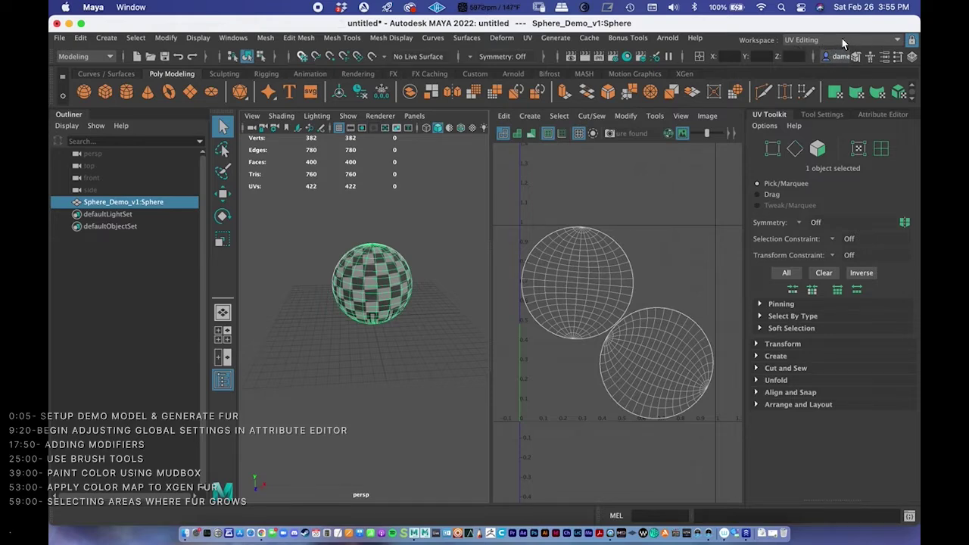
- Change to the XGen - Interactive Groom workspace and widen the viewport beside the groom editor
left_click(895, 41)
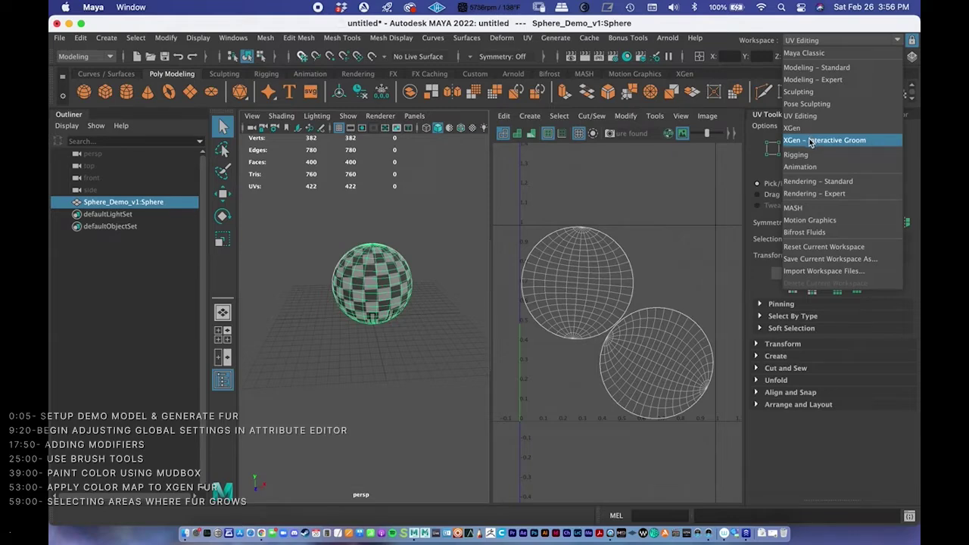
left_click(812, 142)
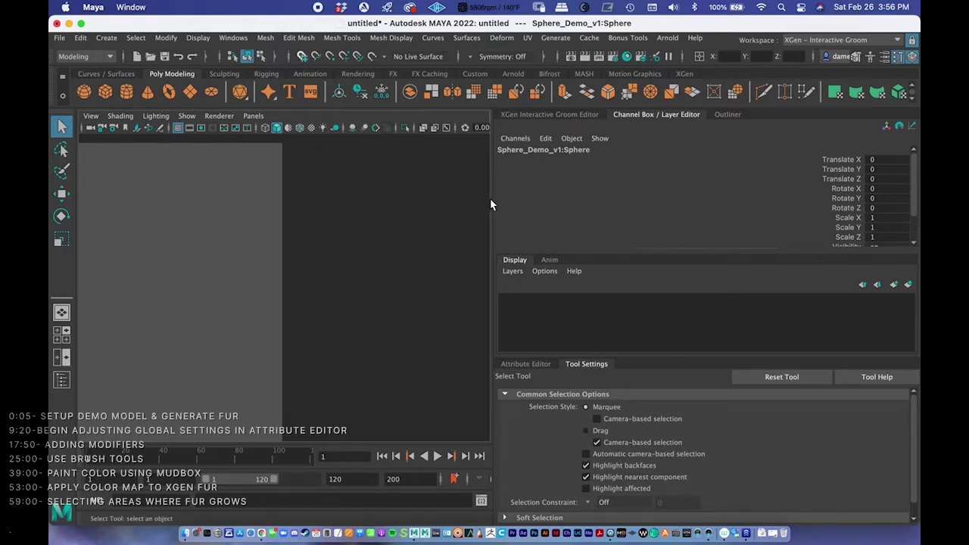
left_click_drag(492, 199, 599, 194)
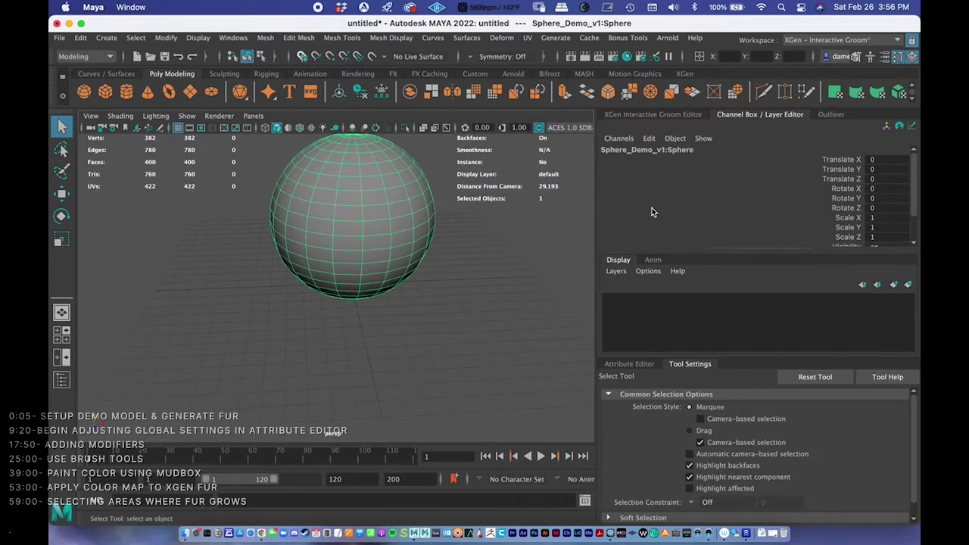
left_click_drag(596, 218, 564, 215)
middle_click_drag(437, 201, 429, 227, "alt")
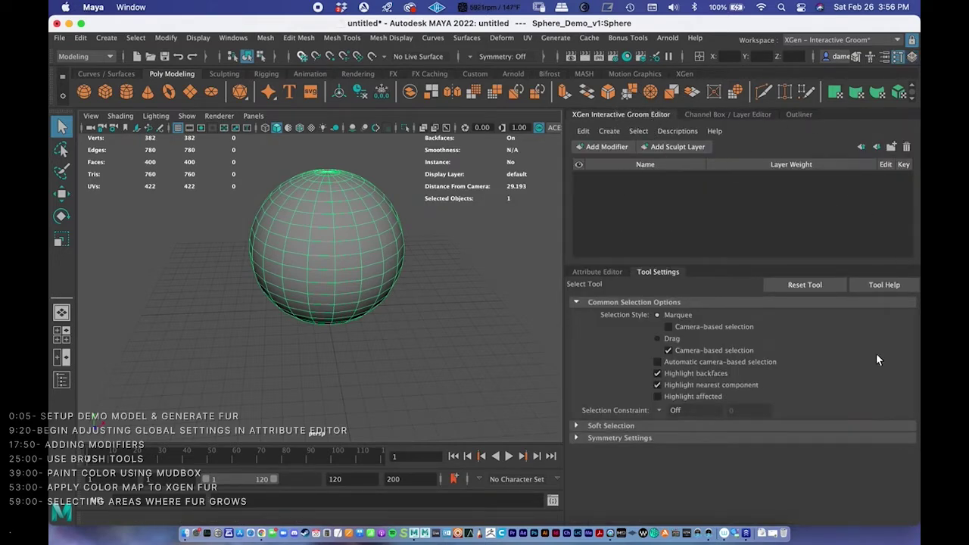
- View the Channel Box / Layer Editor and the Outliner, and find the commands that display them
left_click(716, 116)
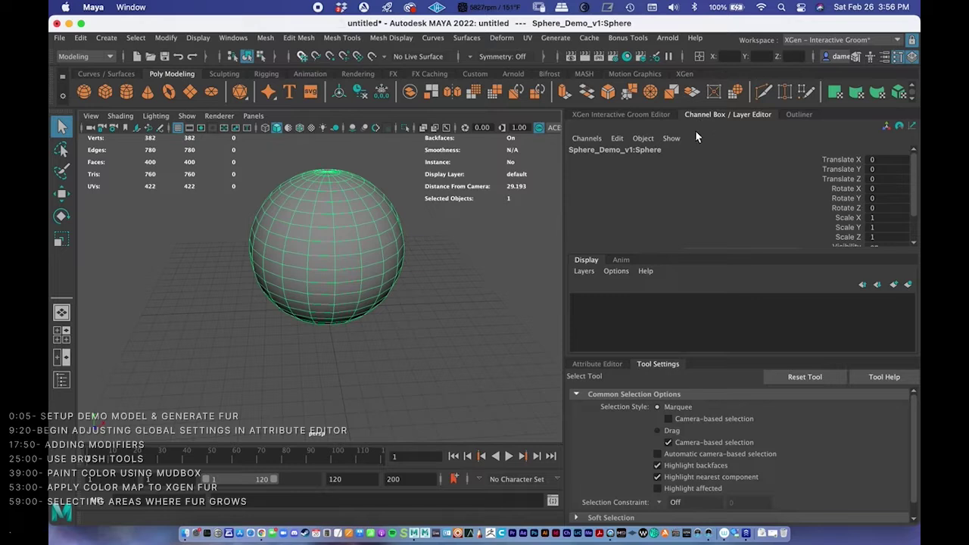
left_click(231, 37)
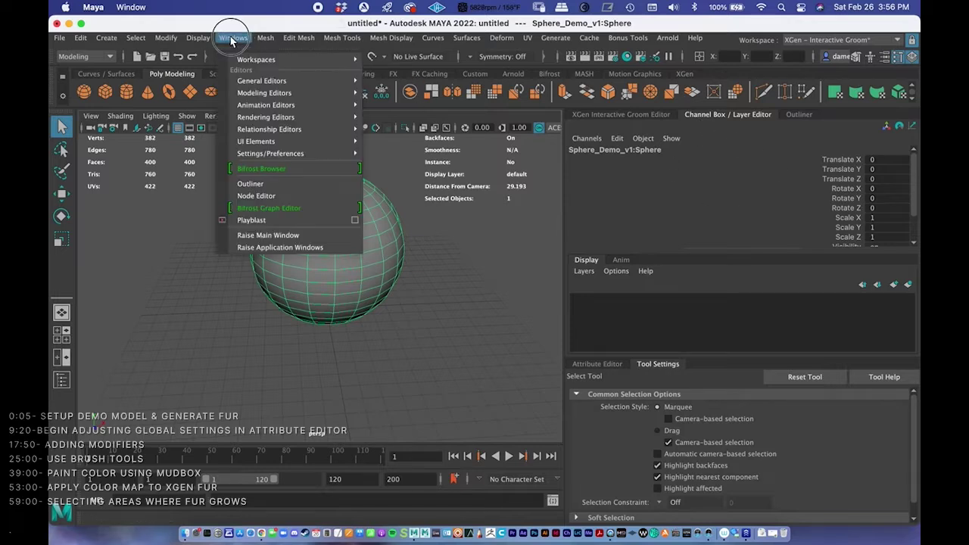
mouse_move(249, 81)
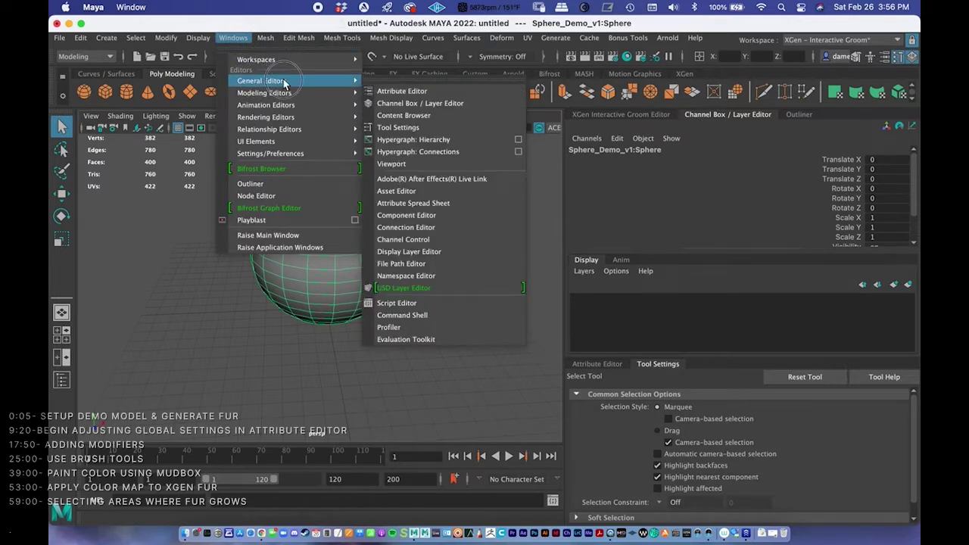
left_click(475, 110)
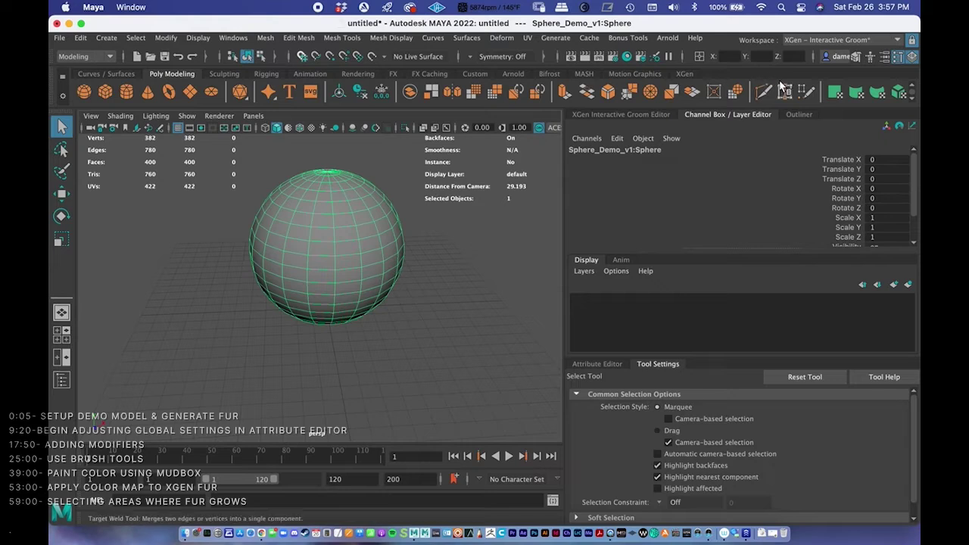
left_click(796, 115)
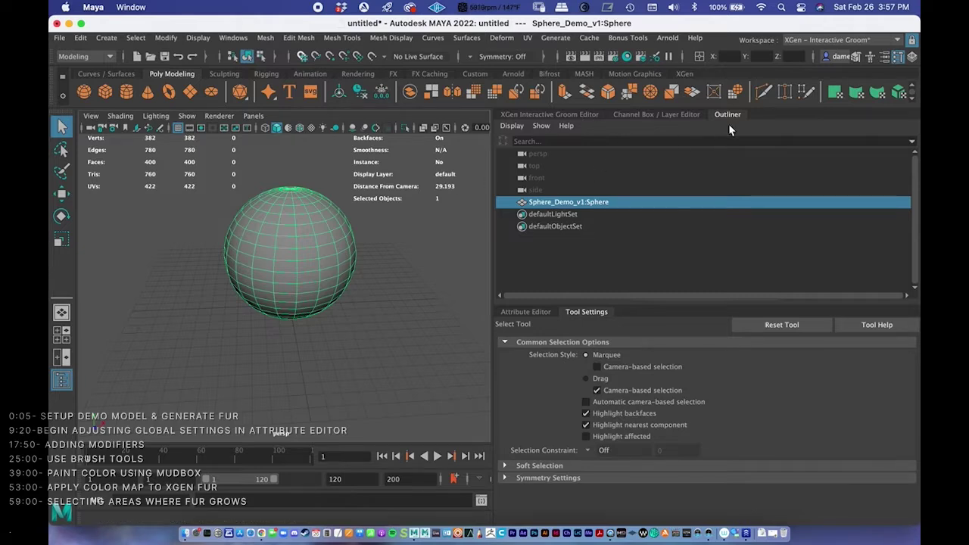
left_click(233, 38)
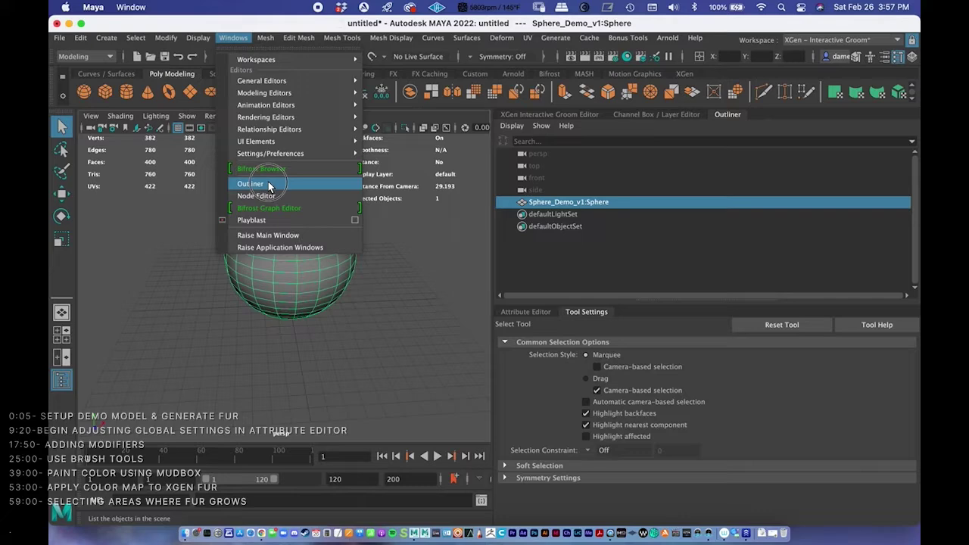
left_click(252, 184)
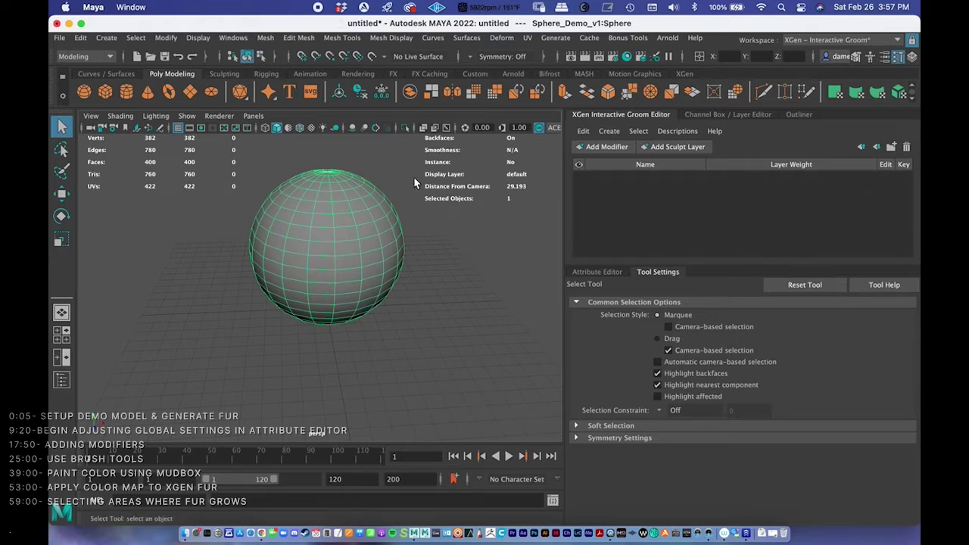
- Create interactive groom splines on the sphere with the description name Fur_Groom, density 20, length 2, width scale 0.1 and CV count 20
right_click_drag(341, 230, 383, 194)
left_click(610, 131)
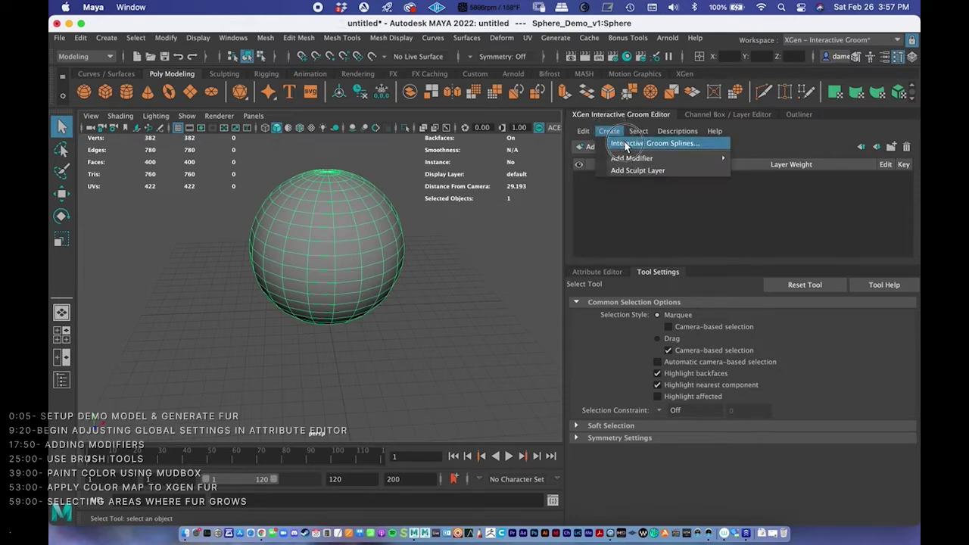
left_click(680, 146)
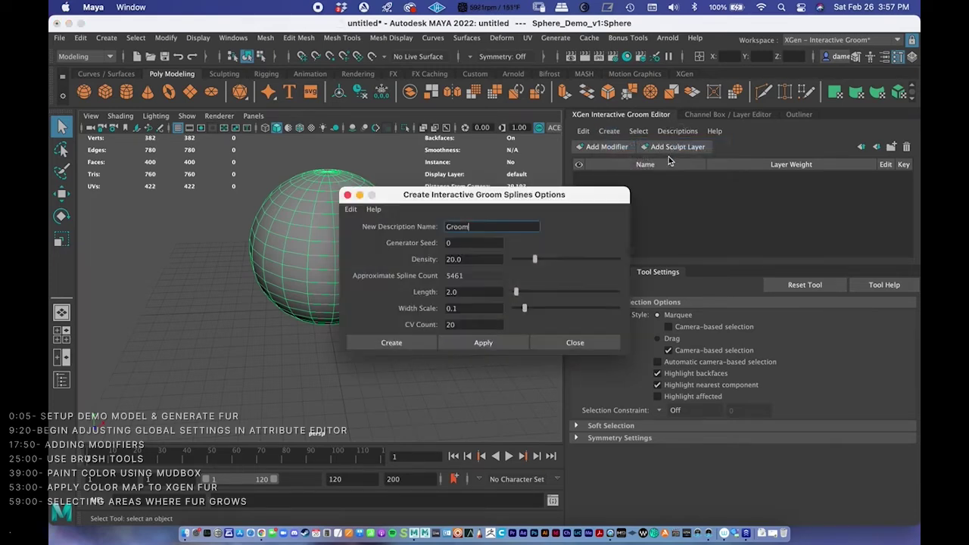
left_click_drag(448, 190, 390, 112)
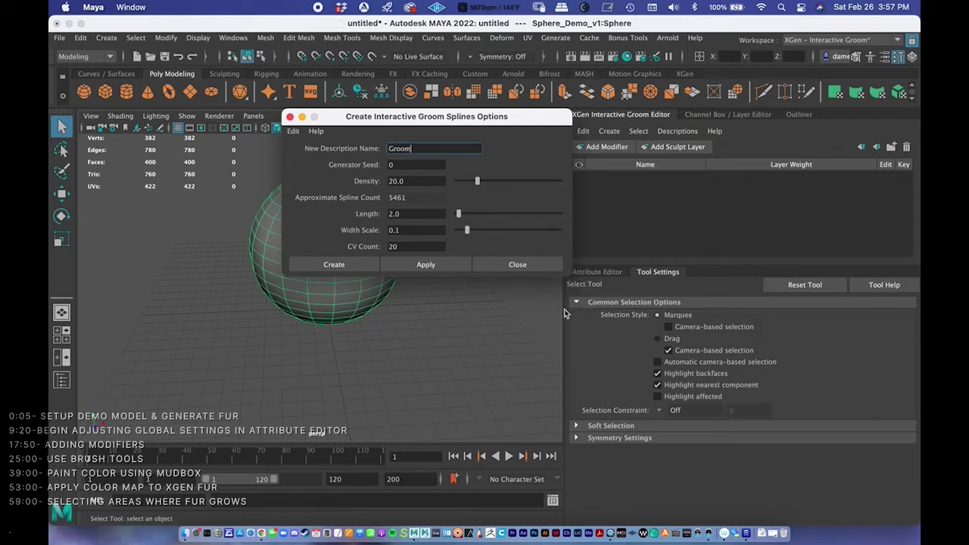
left_click_drag(424, 148, 359, 149)
type("Fur_Groom")
left_click_drag(426, 116, 403, 109)
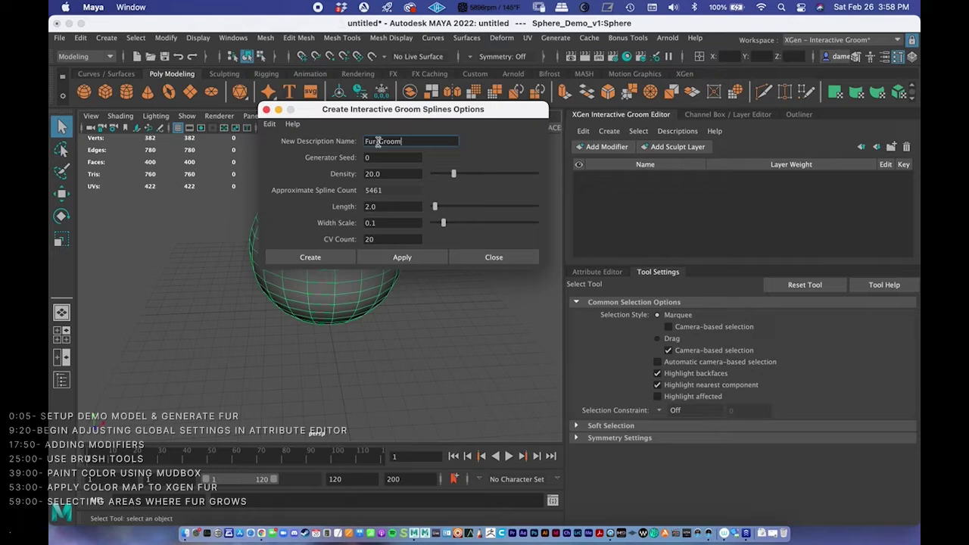
left_click_drag(384, 113, 385, 115)
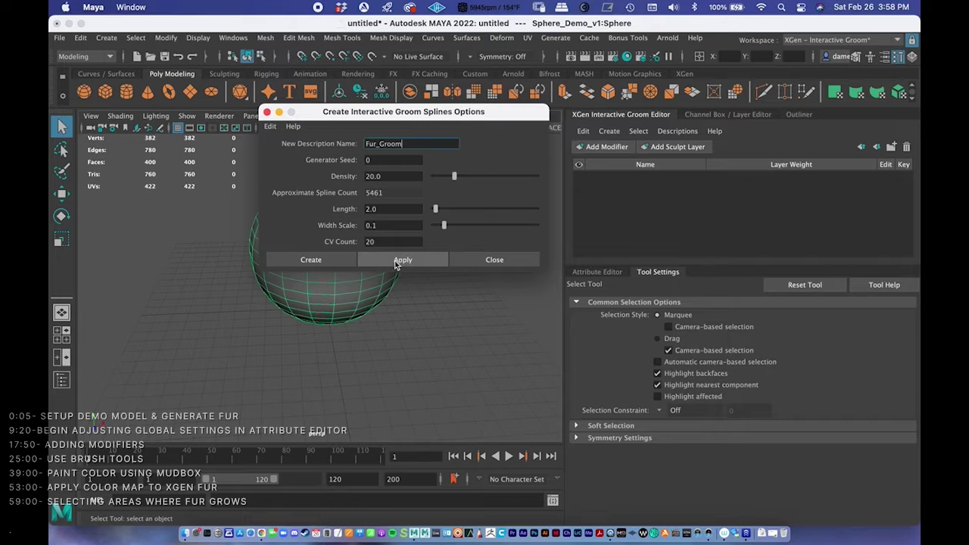
left_click(396, 264)
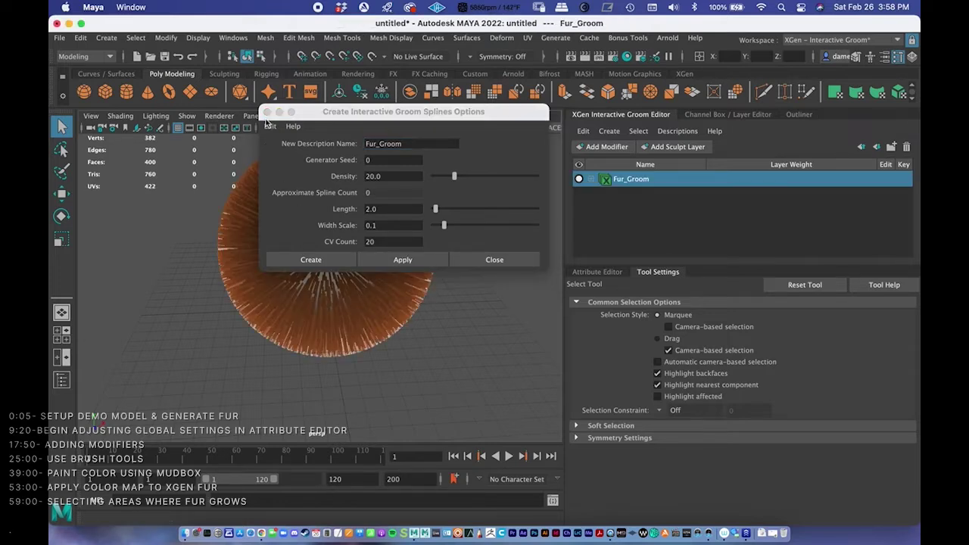
left_click(494, 259)
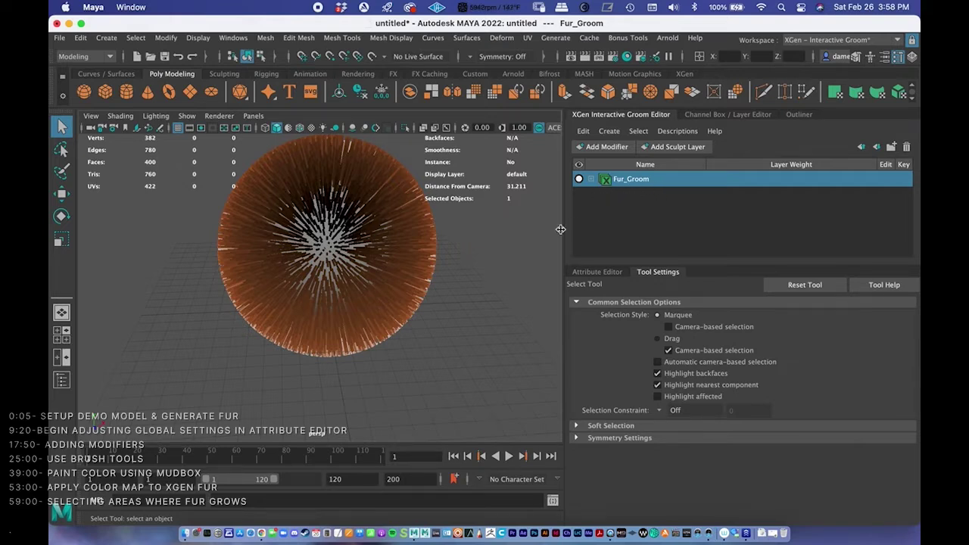
- Examine the generated fur on the sphere from different angles and distances in the perspective view
left_click(415, 239)
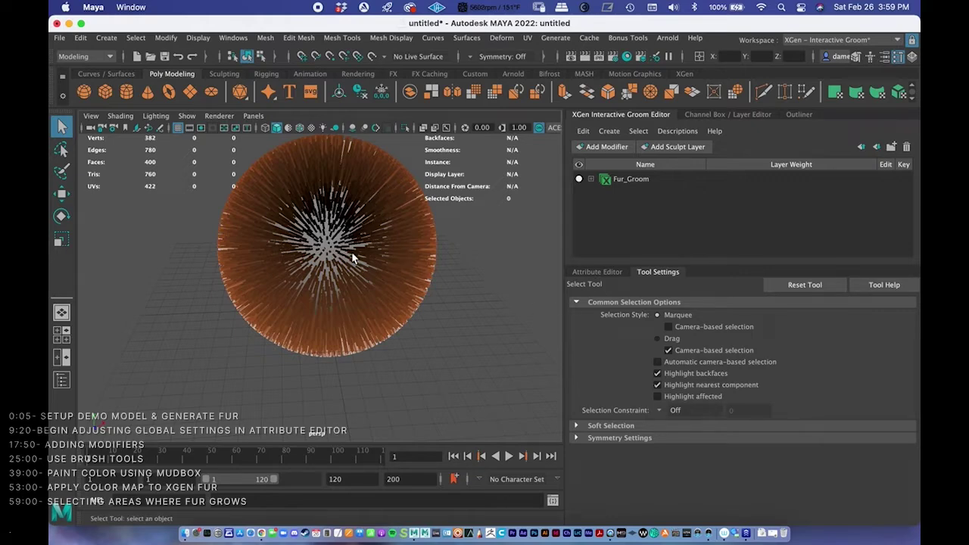
mouse_move(368, 227)
middle_mouse_down("alt")
mouse_move(356, 236)
mouse_move(365, 229)
middle_mouse_up("alt")
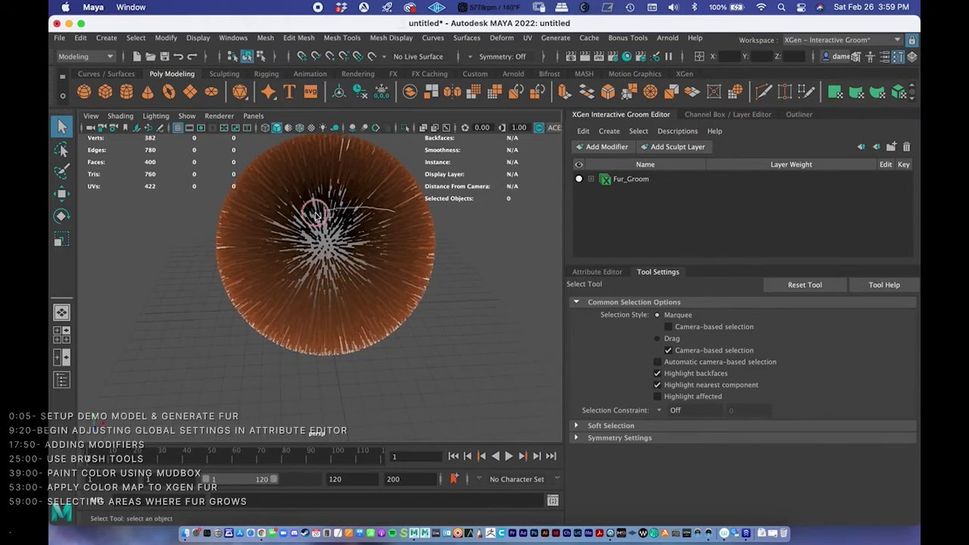
left_click(363, 238)
left_click_drag(412, 253, 432, 252, "alt")
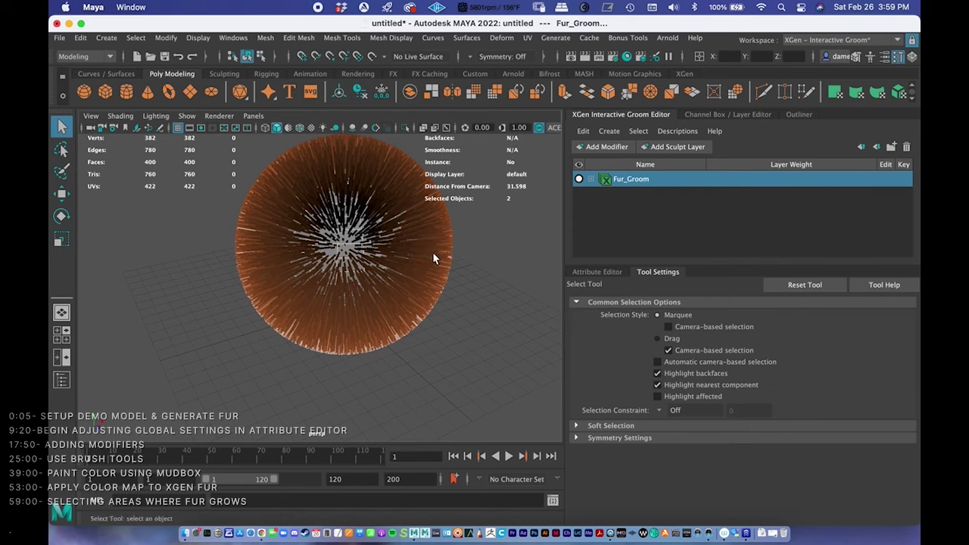
middle_click_drag(433, 226, 409, 240, "alt")
right_click_drag(408, 240, 371, 217, "alt")
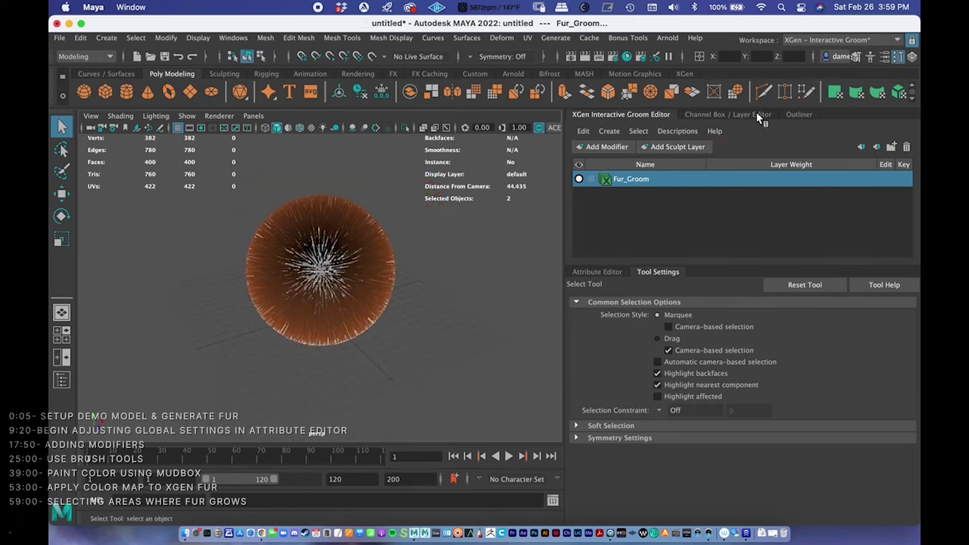
- Select the sphere mesh and the Fur_Groom description one after the other in the Outliner
left_click(798, 115)
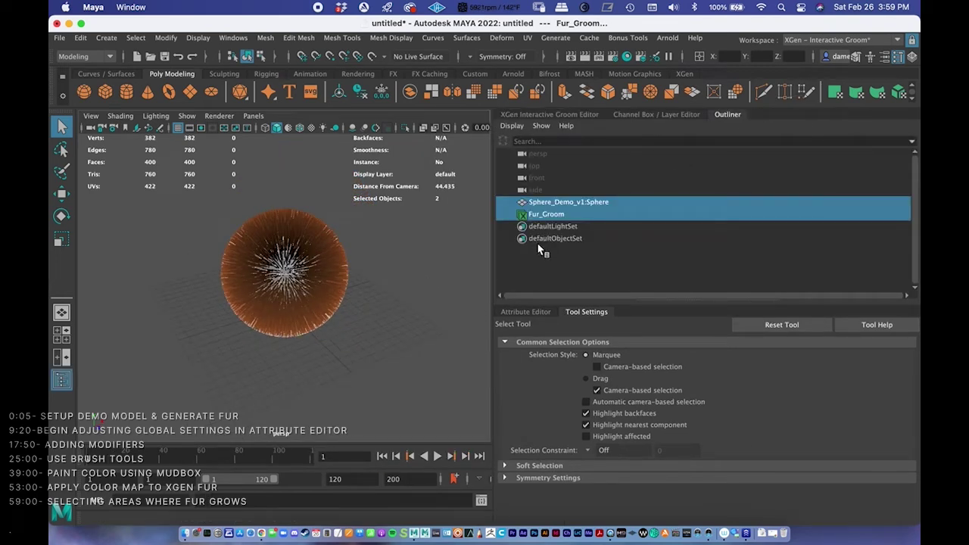
left_click(545, 255)
left_click(560, 201)
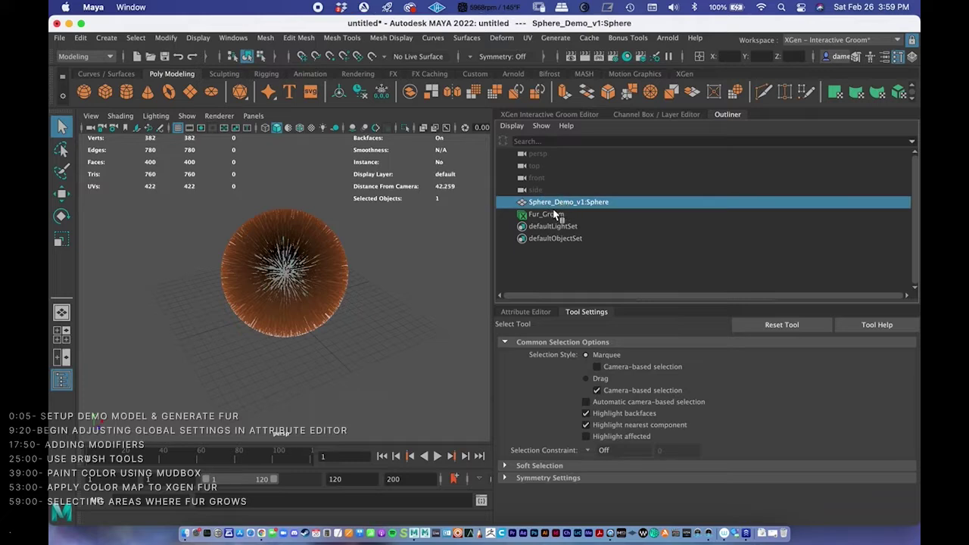
left_click(550, 214)
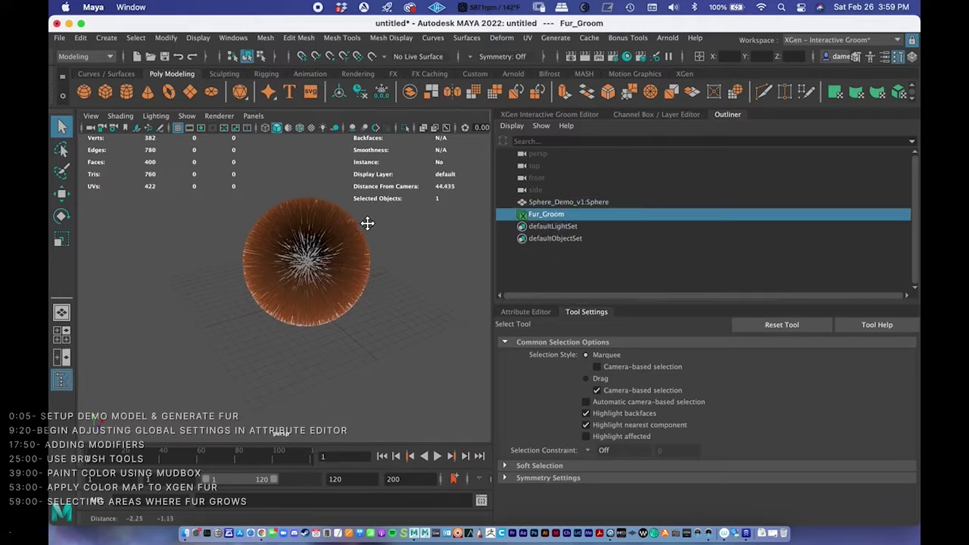
scroll(342, 227, "up", 4)
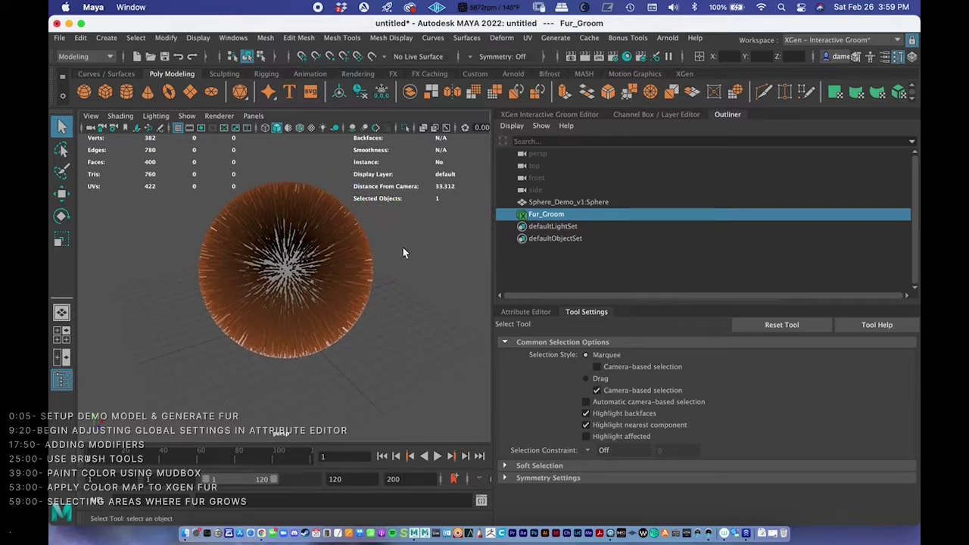
- Display the Channel Box / Layer Editor and add an Arnold Skydome Light to the scene
left_click(649, 115)
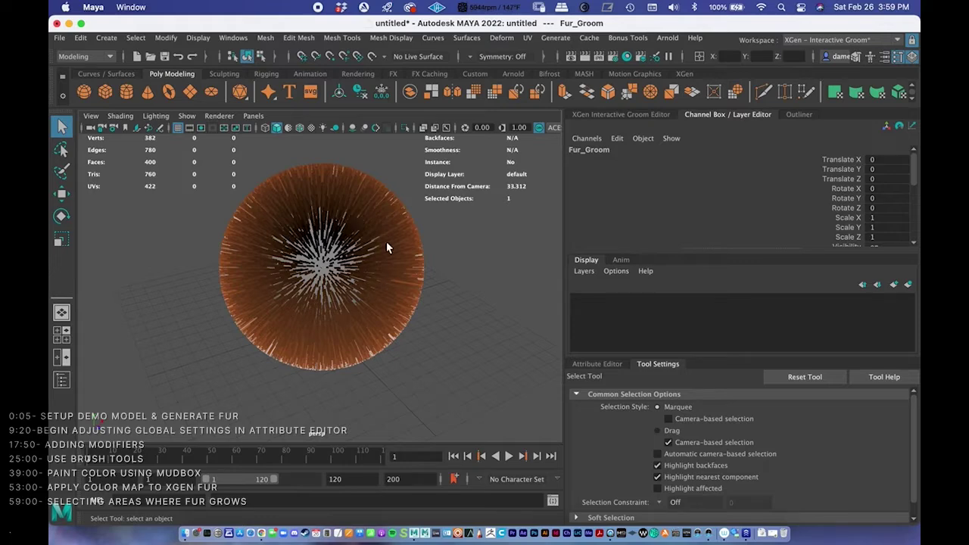
right_click_drag(467, 305, 388, 227, "alt")
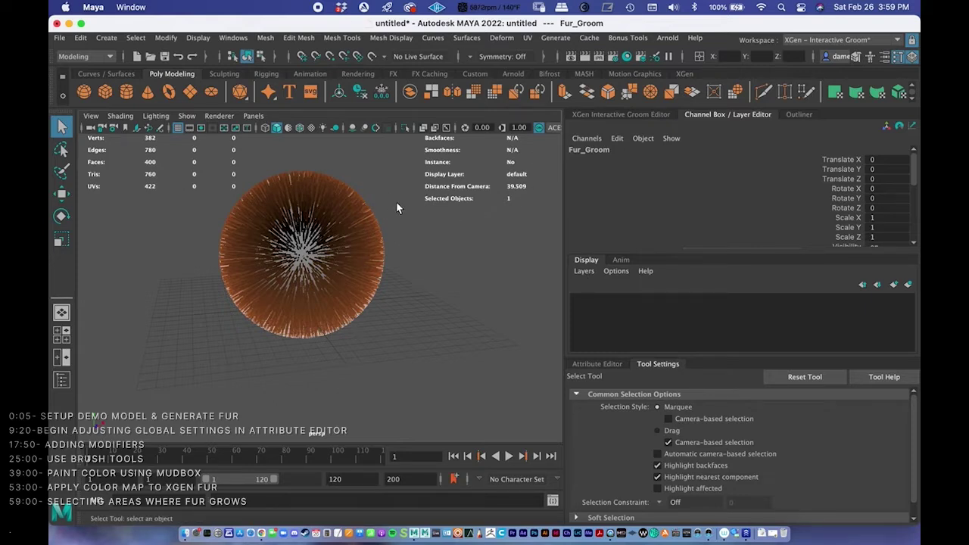
middle_click_drag(374, 213, 376, 216, "alt")
mouse_move(403, 216)
right_mouse_down()
mouse_move(416, 219)
mouse_move(384, 214)
right_mouse_up()
middle_click_drag(386, 212, 374, 209, "alt")
right_click_drag(374, 210, 389, 203, "alt")
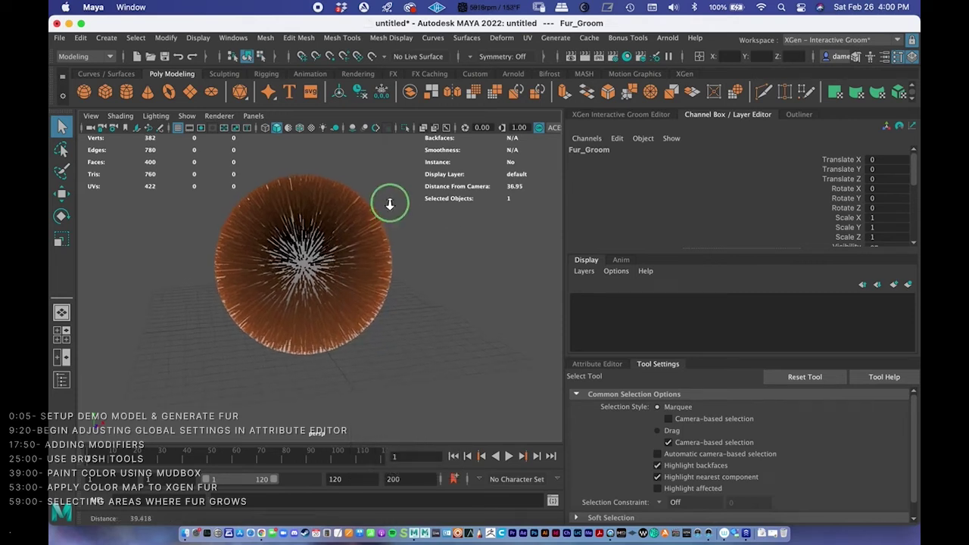
left_click(667, 38)
mouse_move(676, 99)
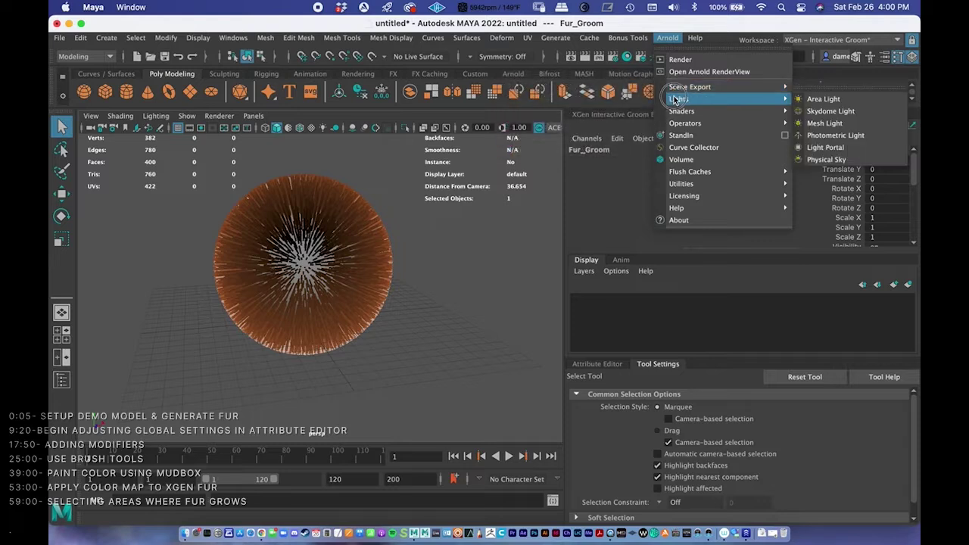
left_click(837, 119)
left_click(837, 113)
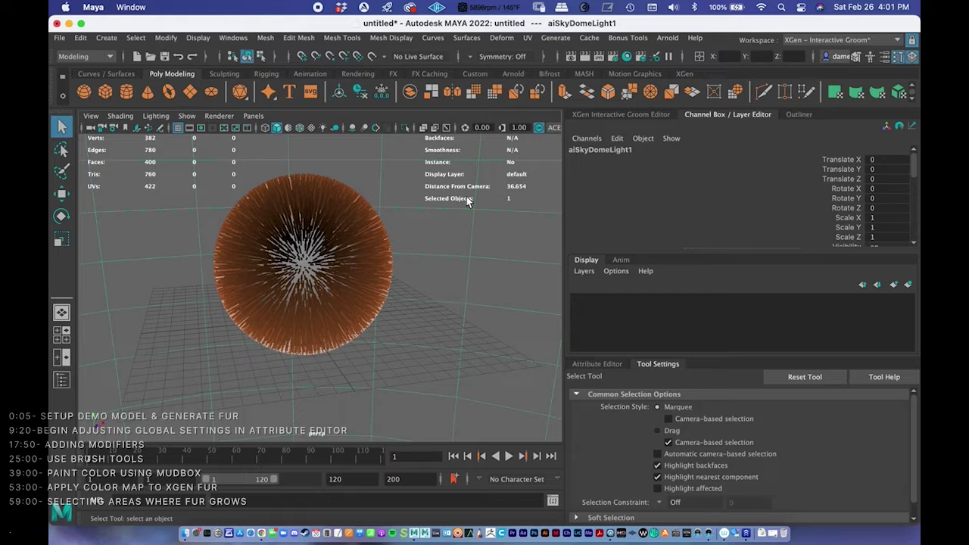
- Create a display layer from the selected skydome light and name it Sky
left_click(584, 271)
left_click(604, 296)
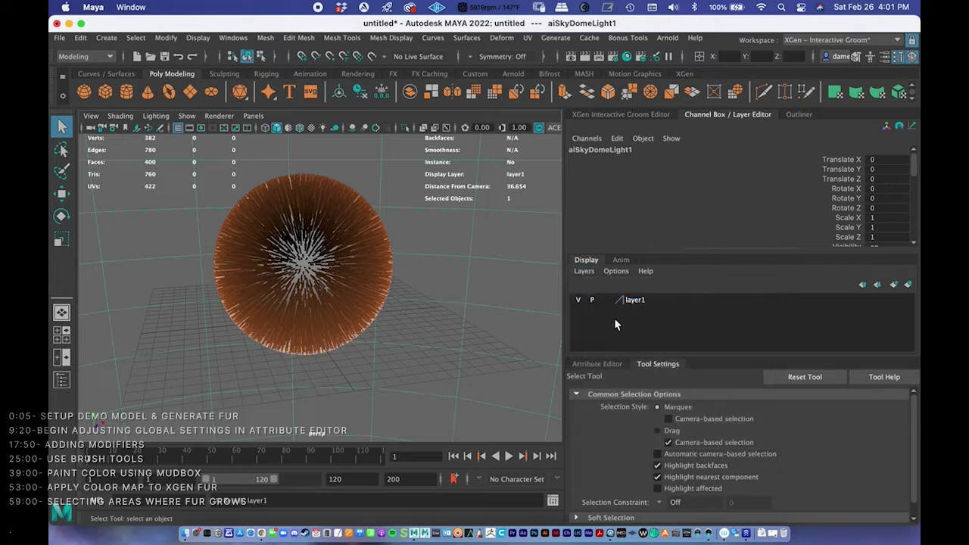
double_click(638, 303)
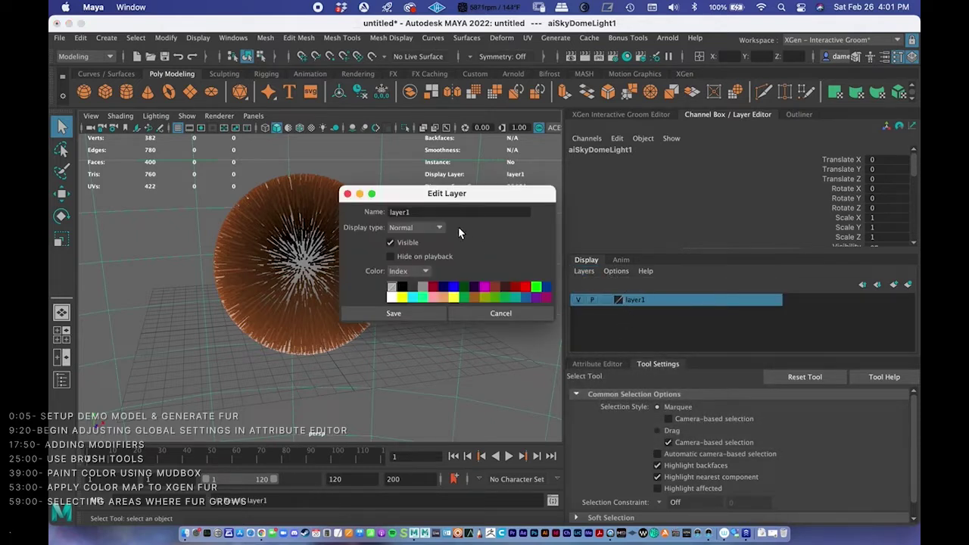
left_click_drag(438, 212, 336, 219)
type("Sky")
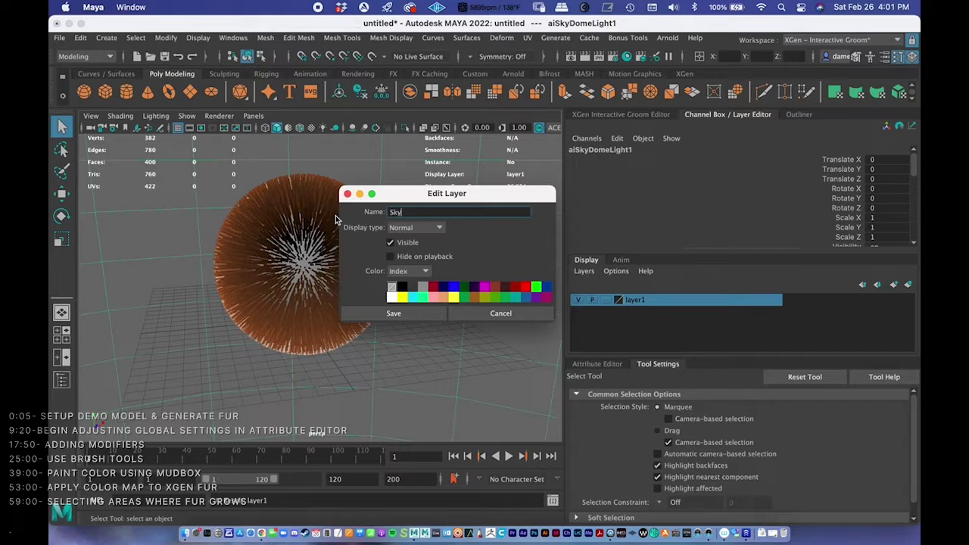
left_click(395, 314)
- Toggle the Sky layer's visibility off and on, set its display type to Reference and clear the selection
left_click(577, 301)
left_click(576, 300)
left_click(576, 301)
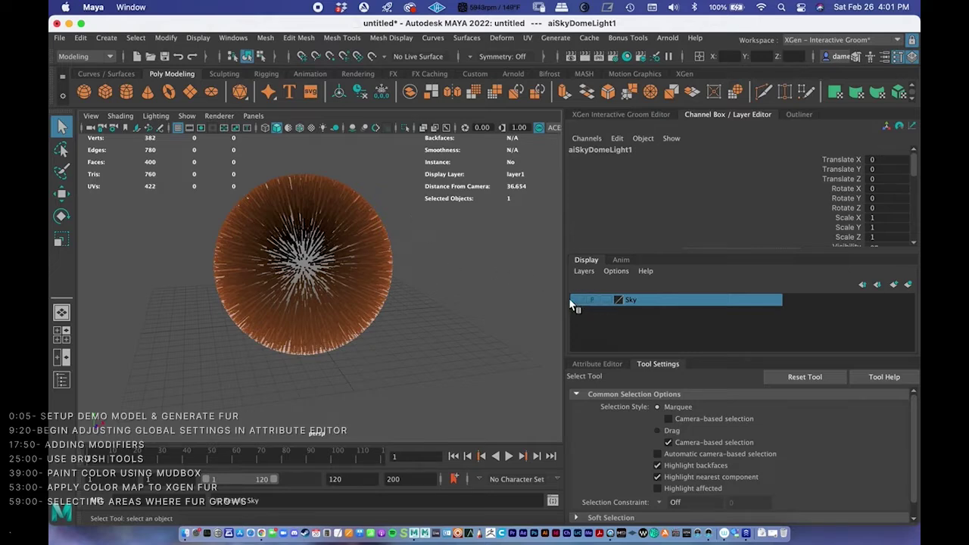
scroll(449, 259, "up", 5)
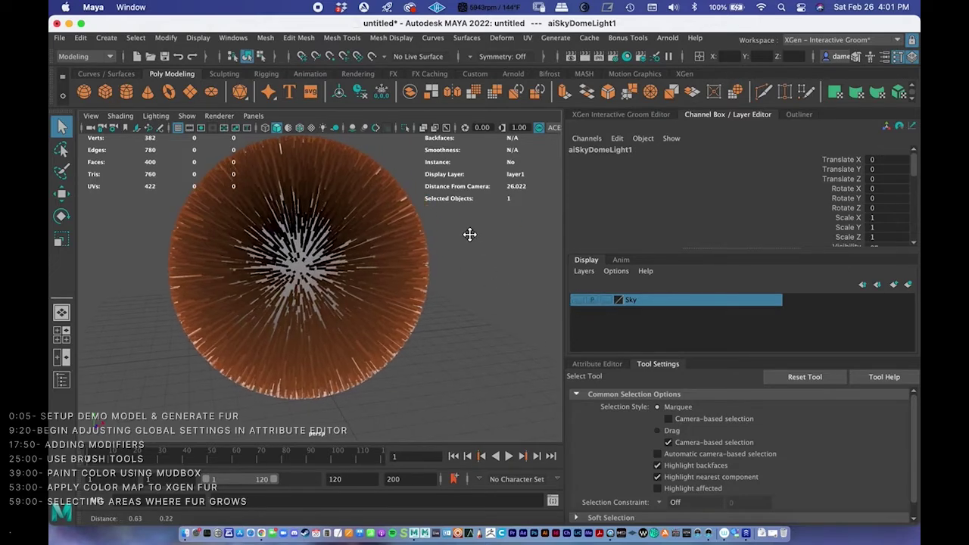
left_click(578, 300)
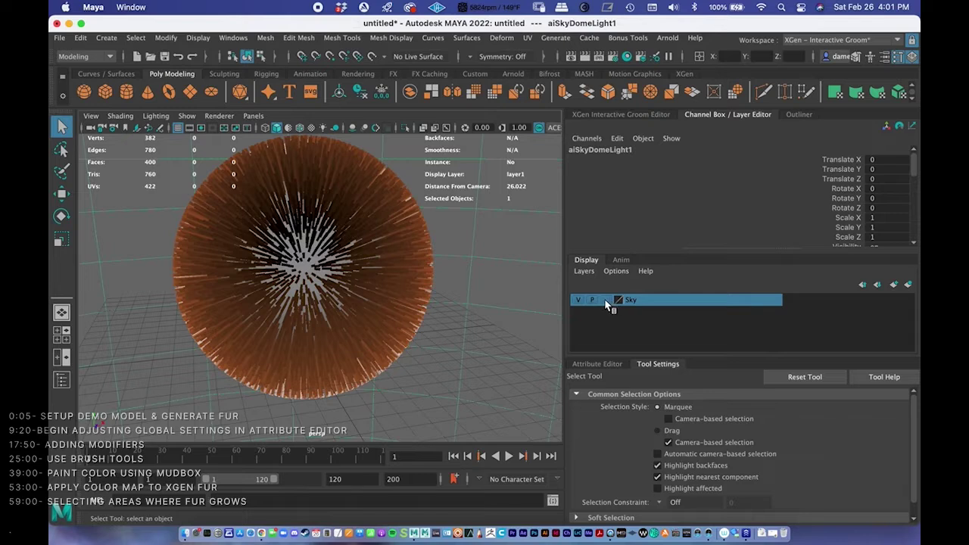
left_click(605, 300)
left_click(523, 302)
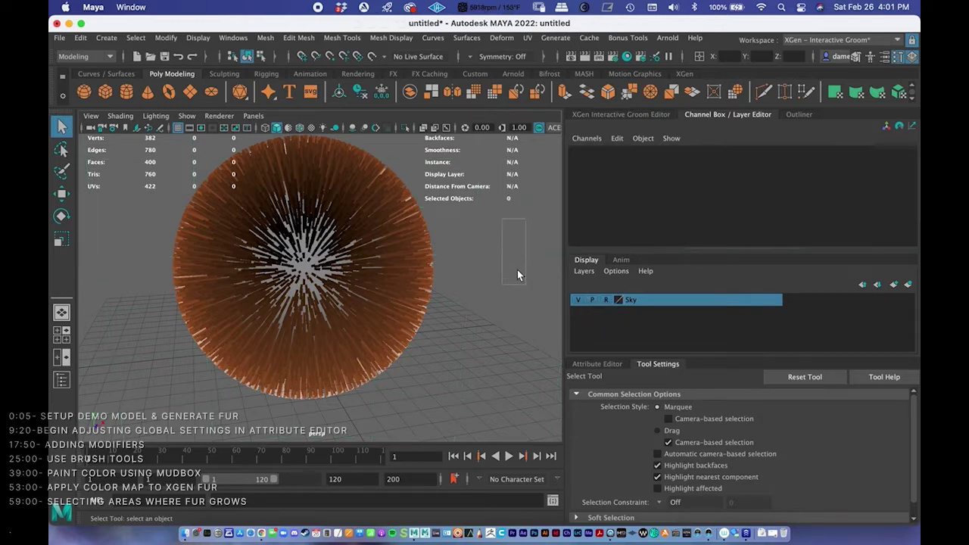
middle_click_drag(489, 260, 480, 271, "alt")
right_click_drag(448, 215, 409, 232, "alt")
left_click_drag(408, 228, 444, 227, "alt")
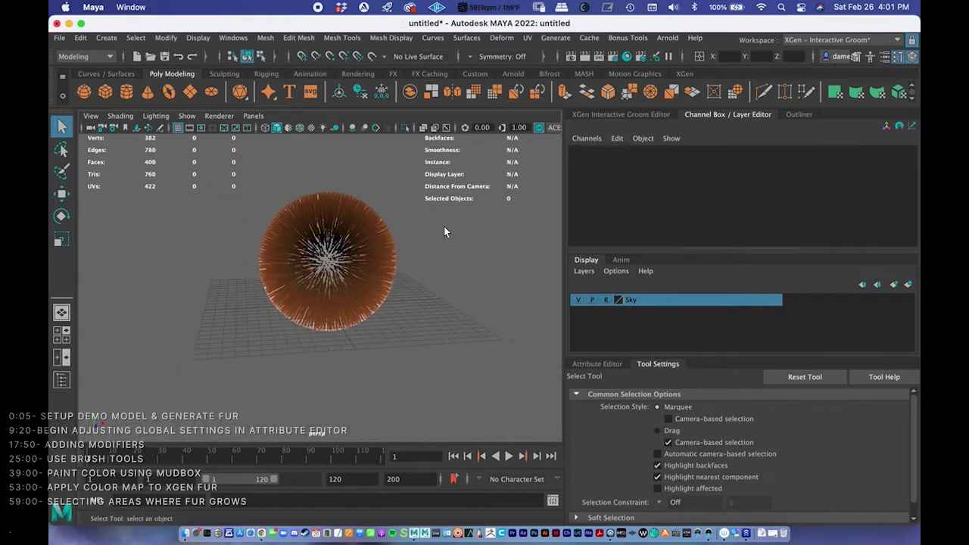
- Try the Sky layer's visibility and normal display mode with the skydome selected, and return the layer to Reference
left_click(578, 301)
left_click(578, 300)
left_click(471, 269)
middle_click_drag(498, 239, 500, 210, "alt")
right_click_drag(484, 221, 515, 231, "alt")
middle_click_drag(440, 207, 438, 250, "alt")
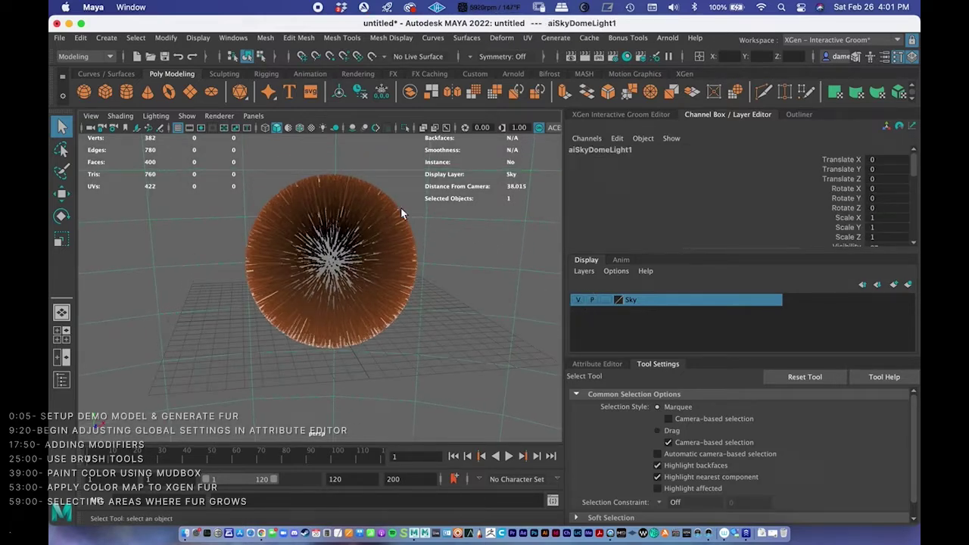
left_click(606, 300)
left_click(449, 241)
left_click_drag(441, 230, 412, 216, "alt")
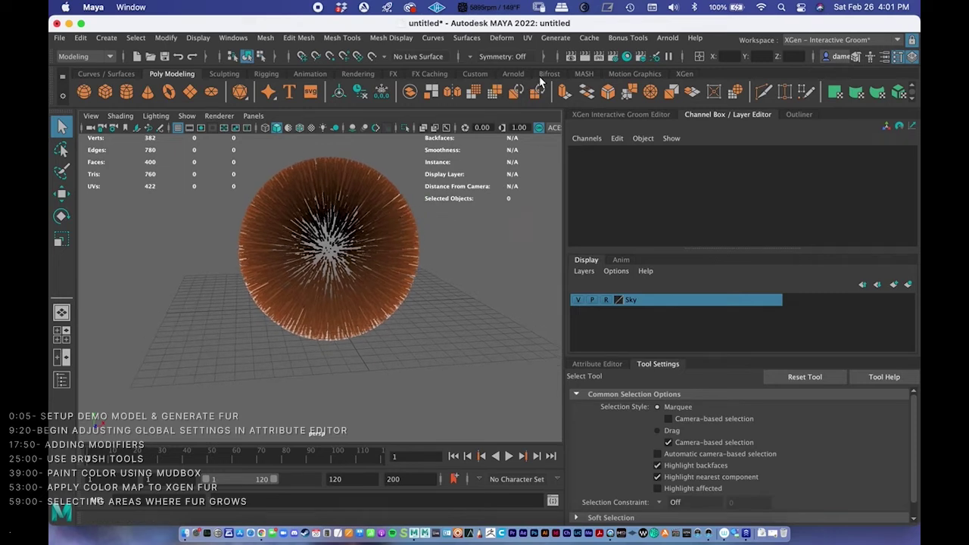
- Render the perspective view with Arnold and examine the furry sphere up close in the render window
left_click(667, 38)
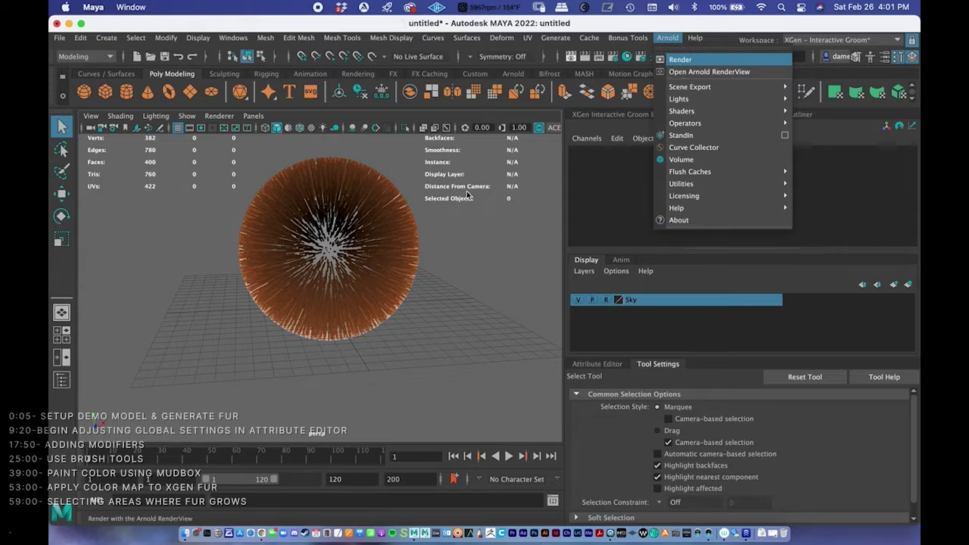
left_click(678, 61)
left_click_drag(379, 45, 352, 33)
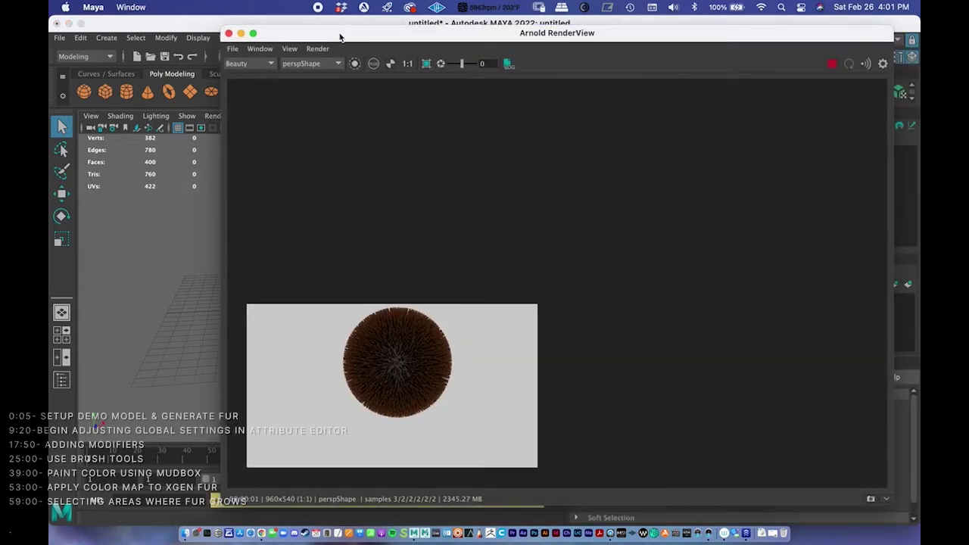
scroll(504, 288, "up", 5)
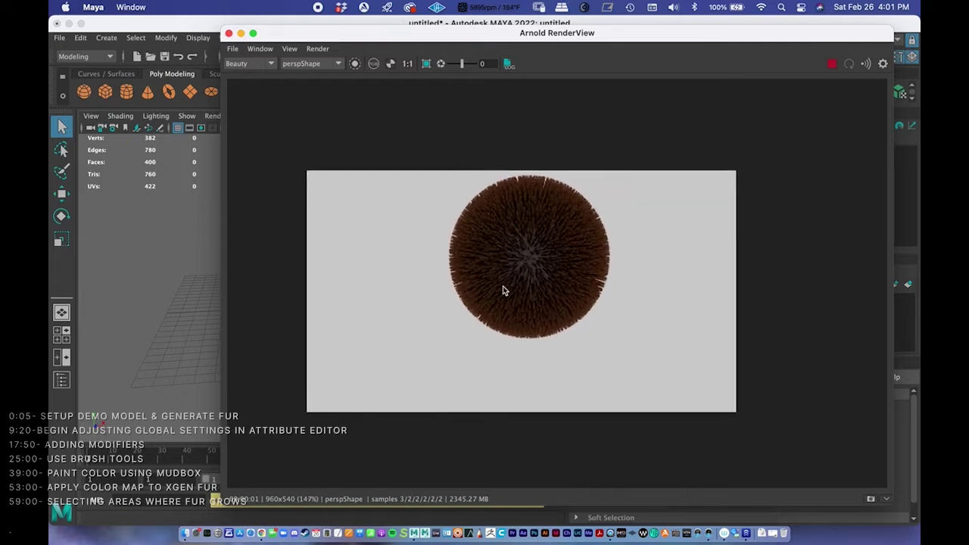
scroll(513, 242, "up", 3)
middle_click_drag(558, 228, 491, 282)
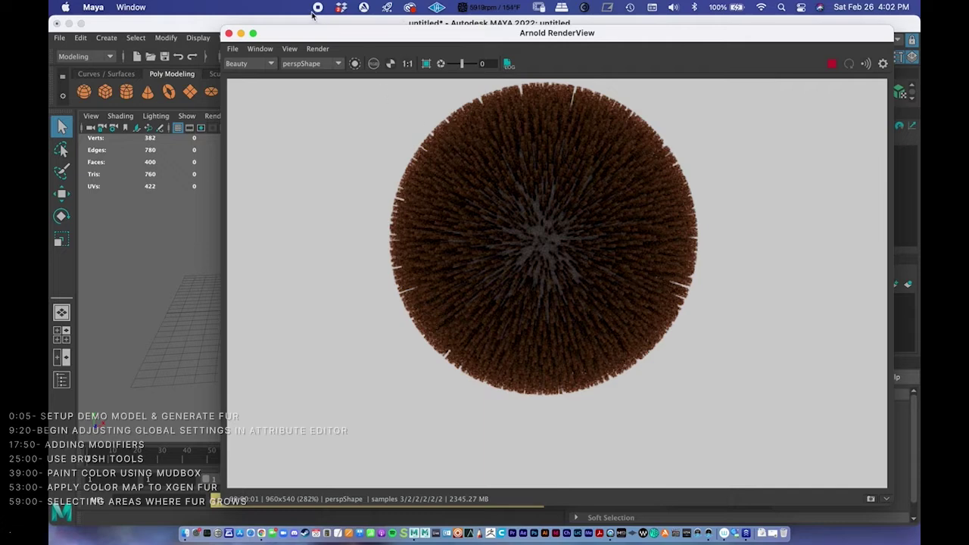
left_click_drag(326, 33, 267, 17)
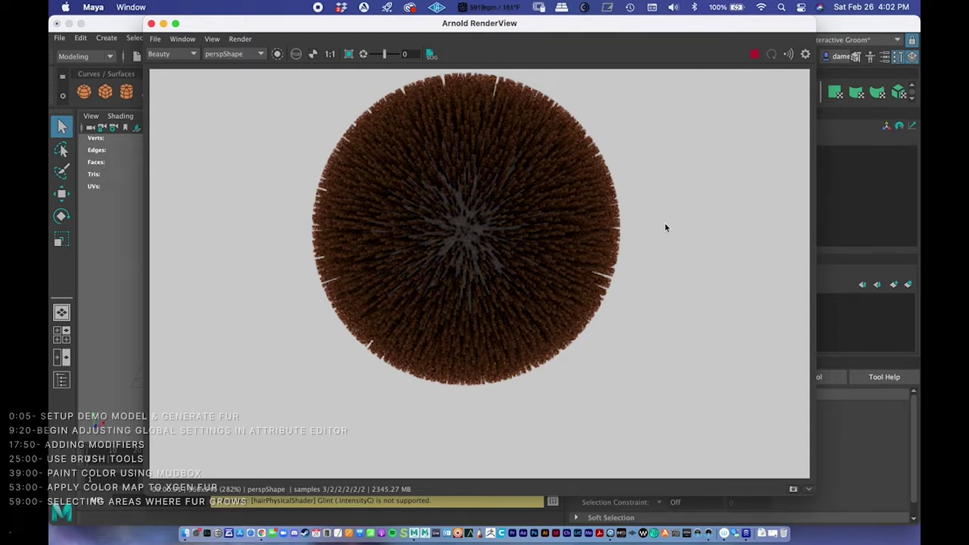
- Stop the Arnold render, close the render window and return to the furry sphere in the perspective view
left_click(753, 54)
left_click(176, 24)
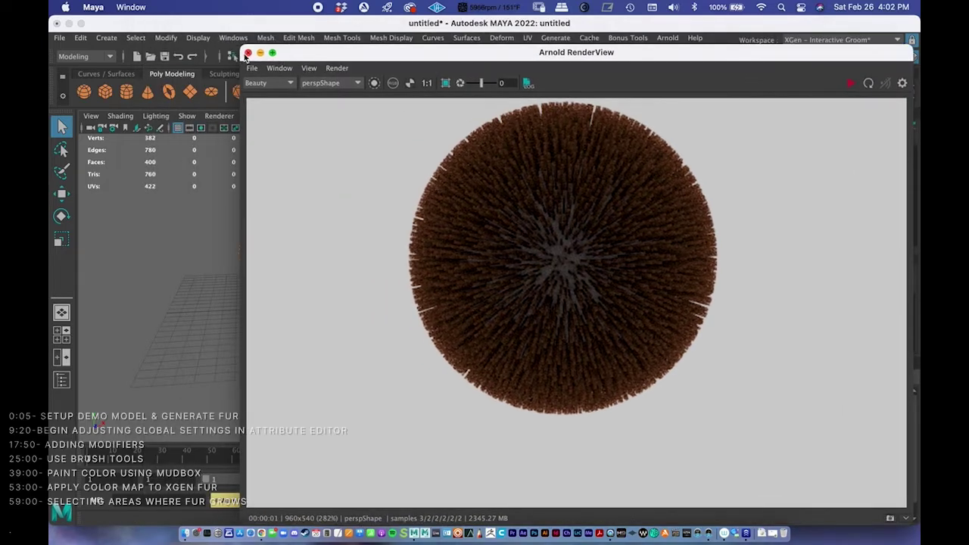
left_click(255, 47)
scroll(430, 215, "up", 5)
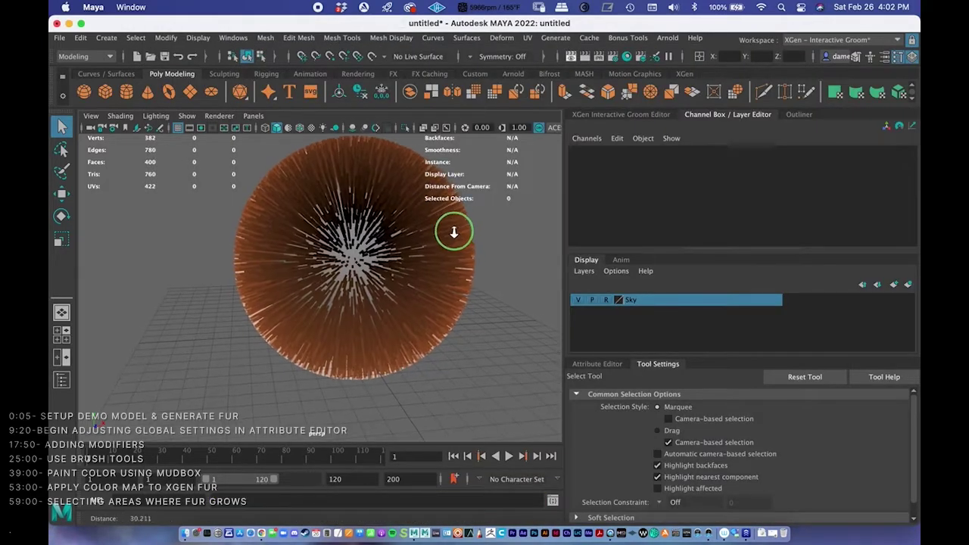
scroll(423, 225, "up", 2)
scroll(423, 224, "down", 5)
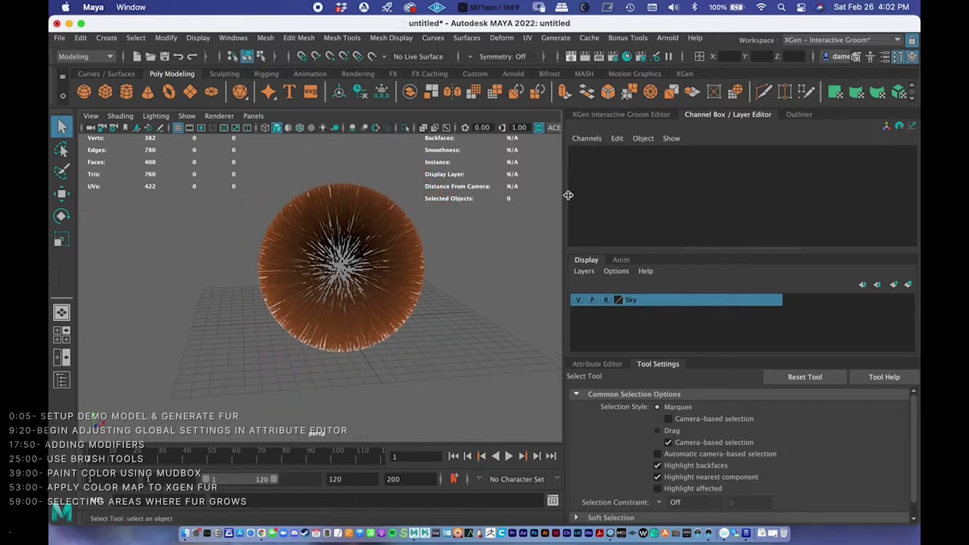
- Show the XGen Interactive Groom Editor with the Attribute Editor below it and select Fur_Groom to load its attributes
left_click(614, 116)
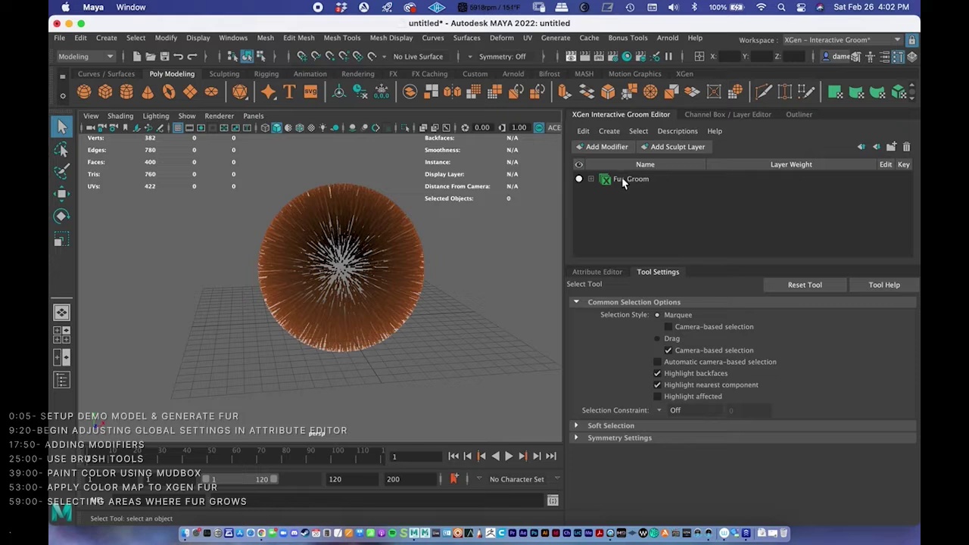
left_click(611, 131)
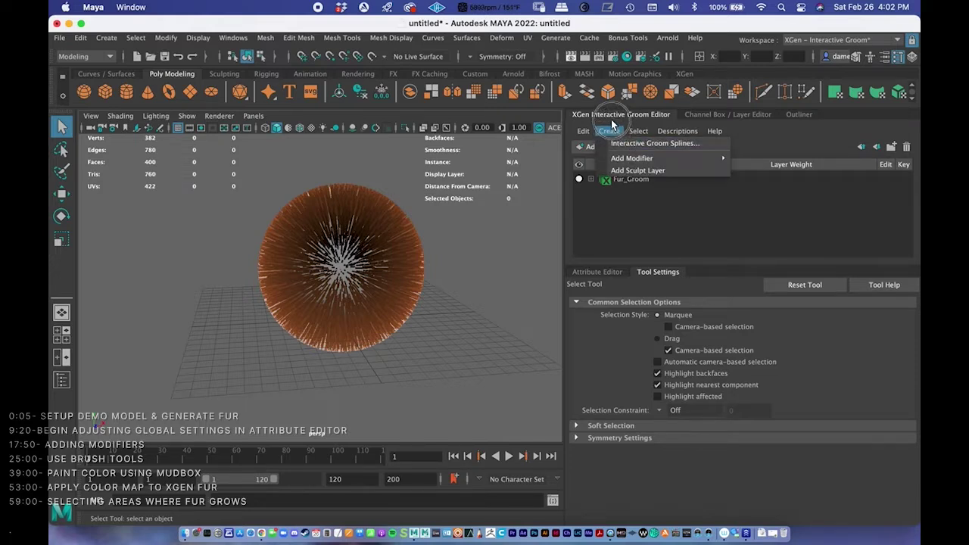
left_click(656, 180)
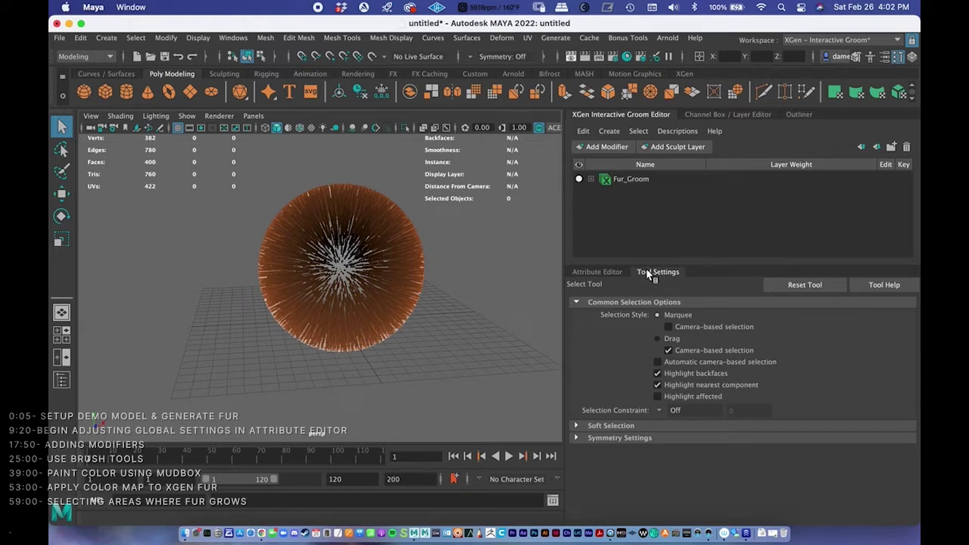
left_click(602, 270)
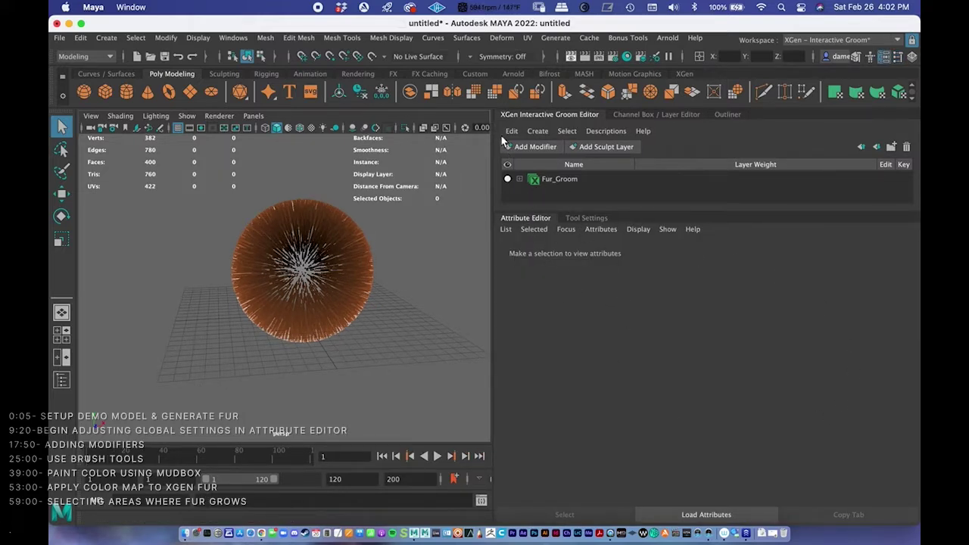
left_click(539, 180)
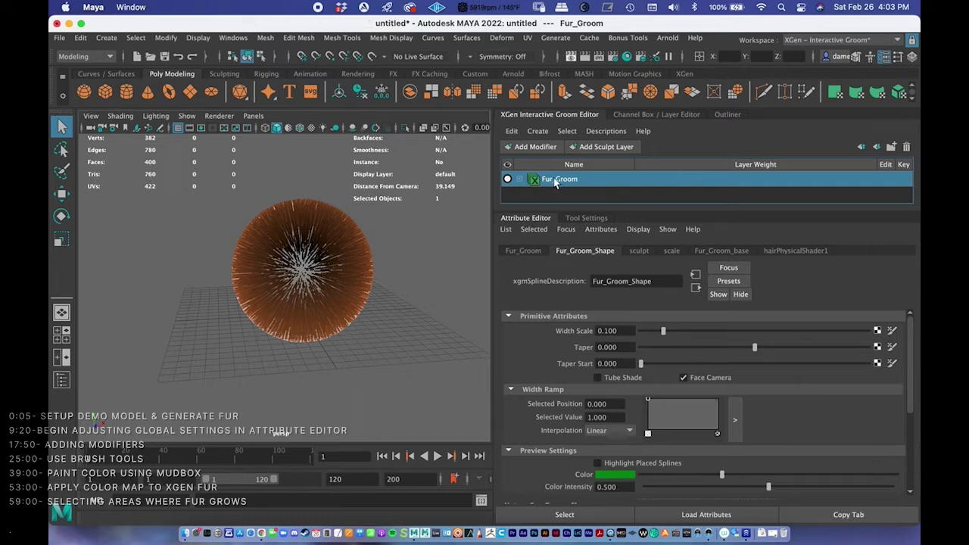
- Look through Fur_Groom's transform, shape, sculpt, scale and base node attributes
left_click(525, 250)
left_click(569, 251)
left_click(639, 250)
left_click(671, 251)
left_click(721, 250)
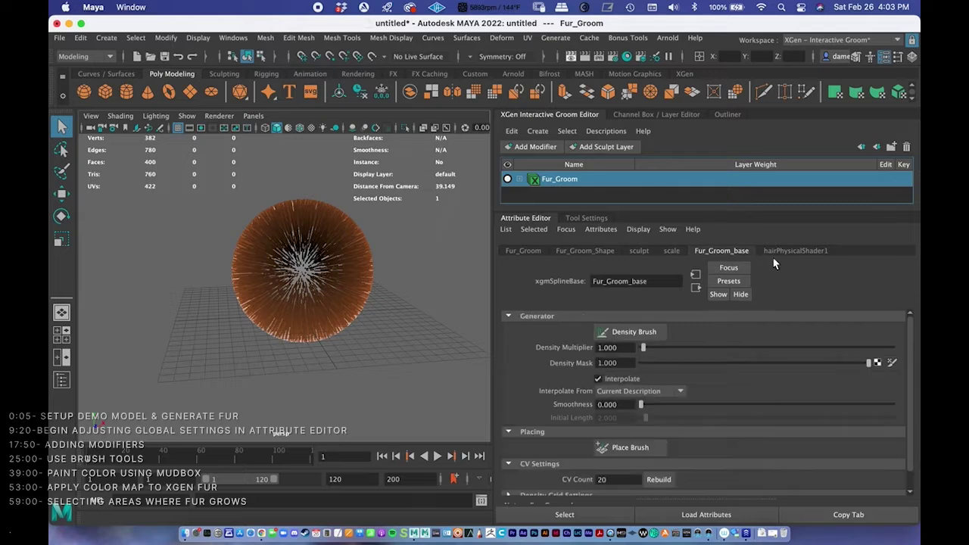
- Set the hairPhysicalShader1 Root Color to purple and the Tip Color to pale pink, HSV 306.294, 0.182, 0.797
left_click(788, 251)
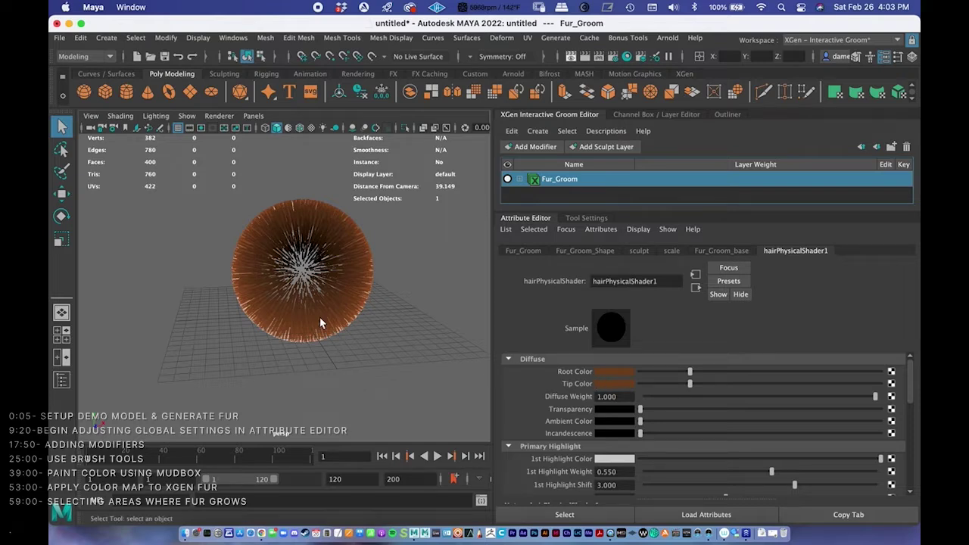
left_click(604, 372)
left_click_drag(616, 402, 588, 417)
left_click(608, 383)
mouse_move(382, 265)
left_mouse_down()
mouse_move(361, 281)
mouse_move(402, 307)
mouse_move(356, 288)
left_mouse_up()
left_click(357, 293)
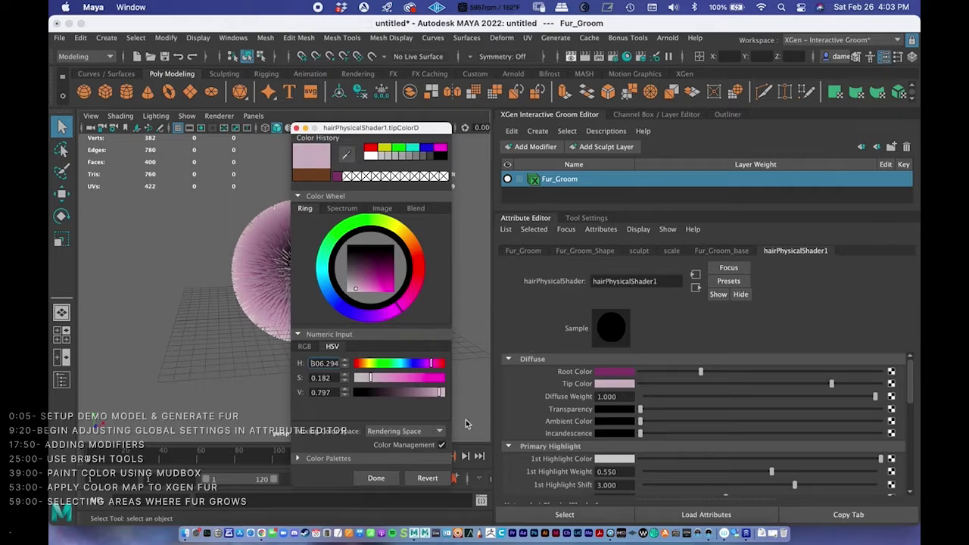
left_click(379, 478)
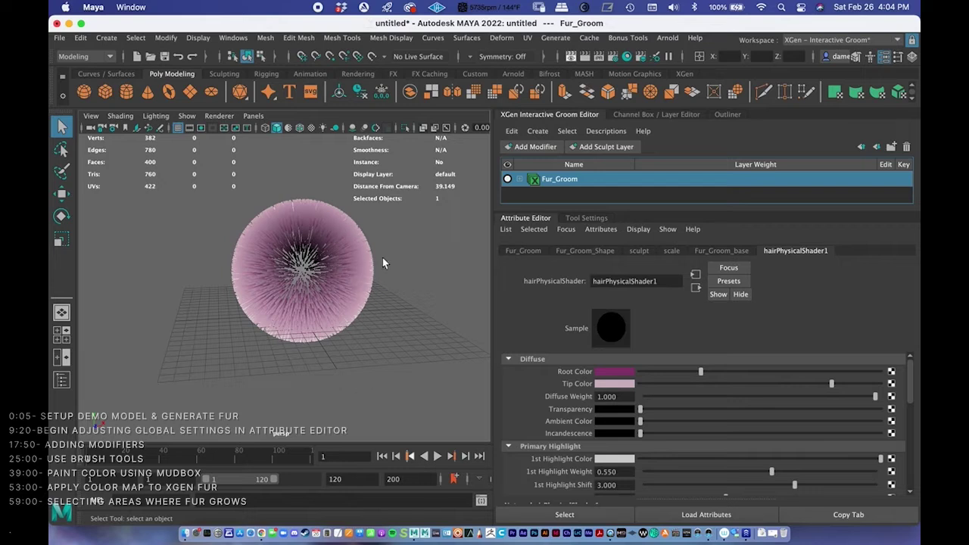
- Inspect the gaps between the hairs on the sphere and set the Fur_Groom_base Density Multiplier to 2
right_click_drag(396, 234, 367, 229, "alt")
middle_click_drag(368, 228, 324, 237, "alt")
right_click_drag(324, 236, 356, 231, "alt")
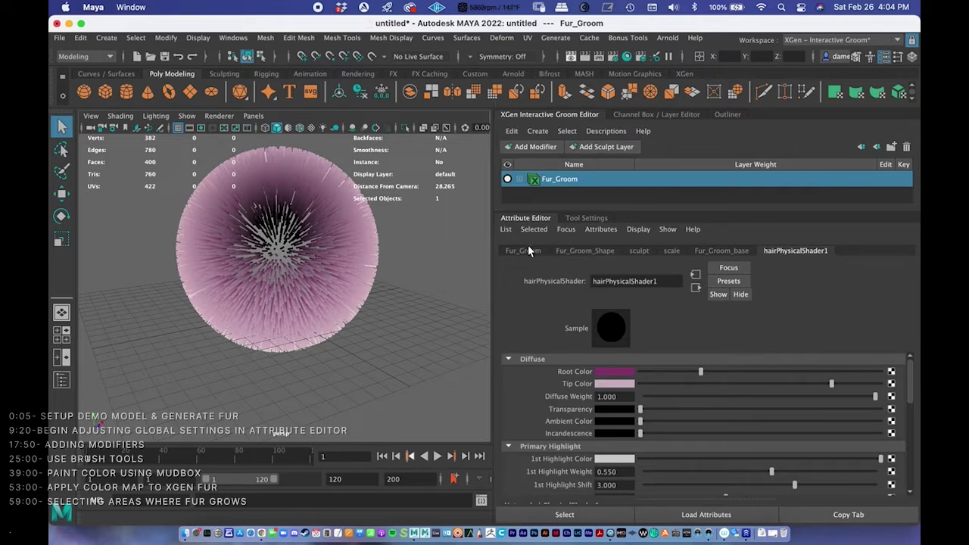
left_click(704, 250)
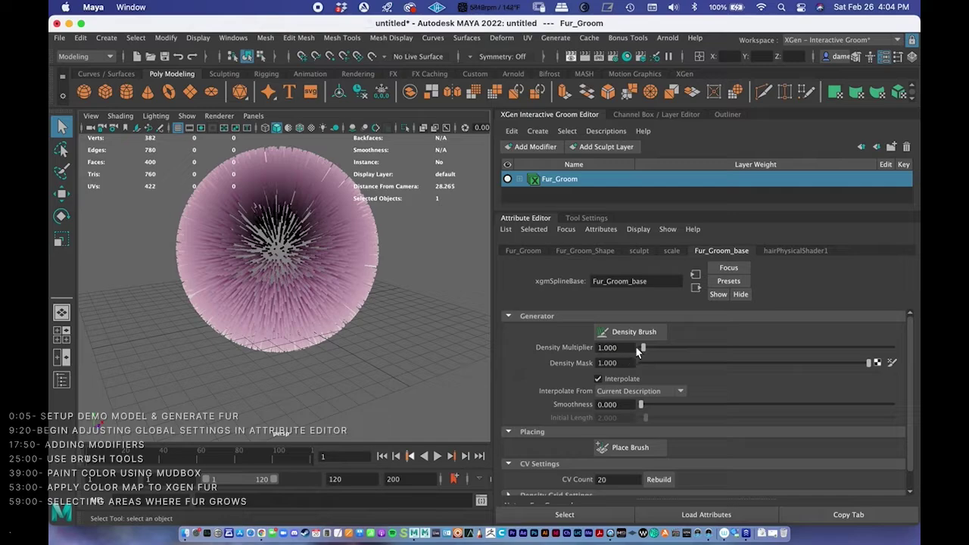
scroll(274, 247, "up", 6)
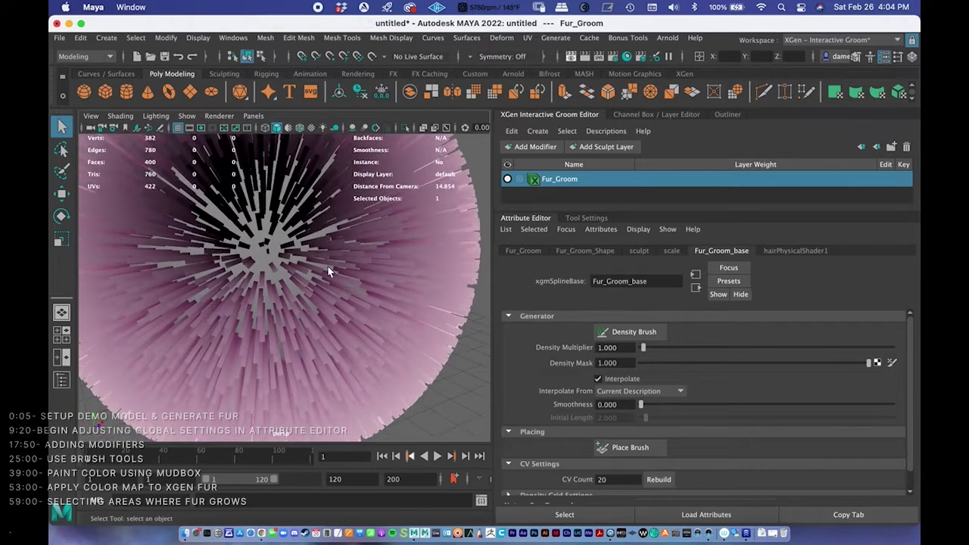
scroll(329, 271, "down", 4)
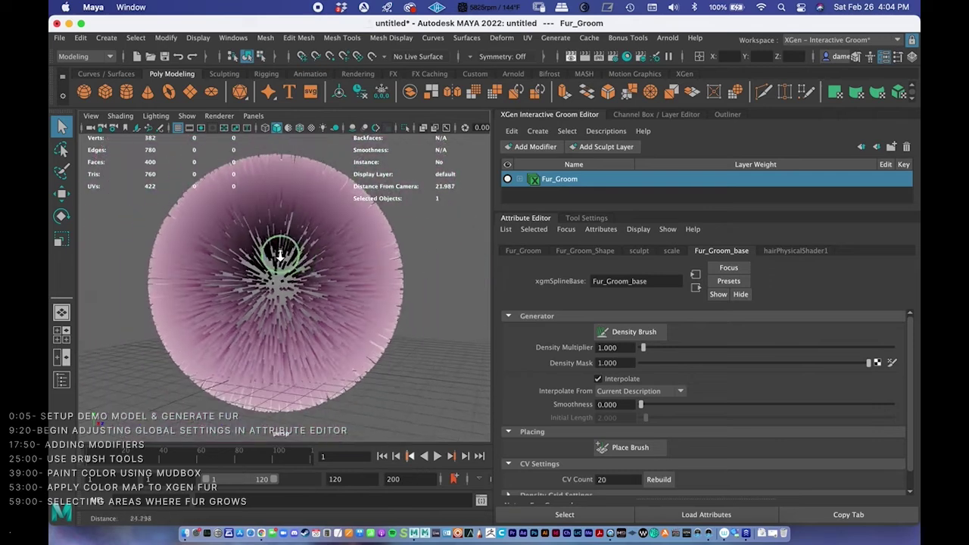
right_click_drag(281, 255, 351, 224, "alt")
key("q")
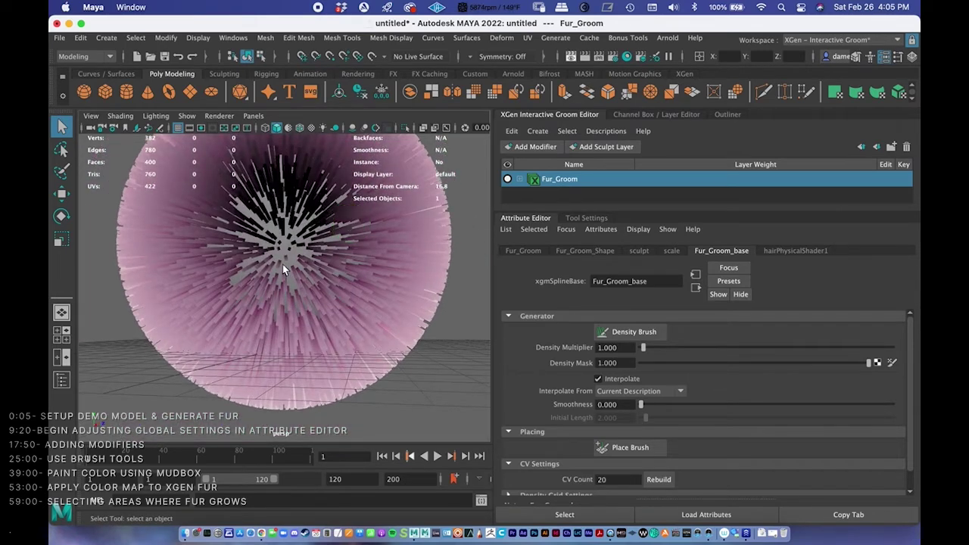
double_click(617, 347)
type("2")
key("Return")
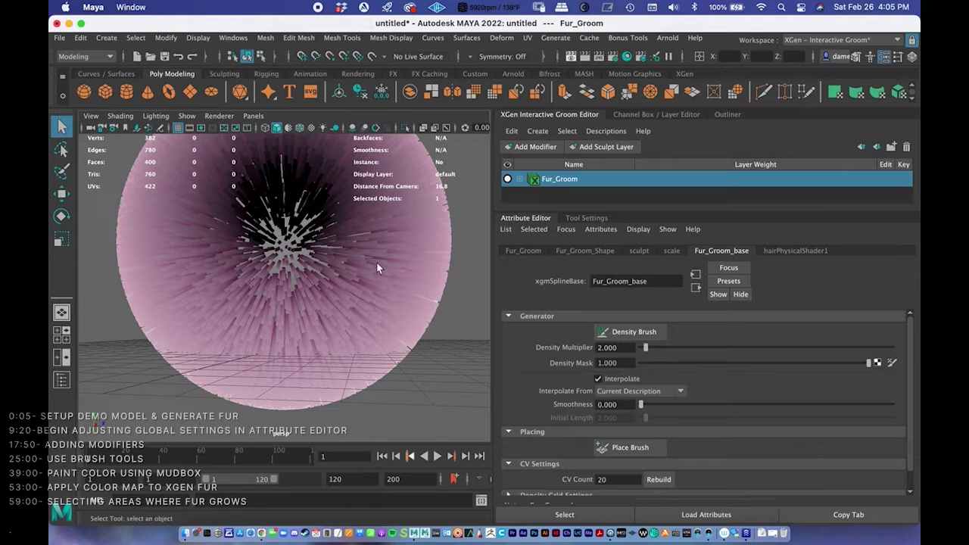
- Try a Density Multiplier of 3 on Fur_Groom_base, check the fur coverage, and return the multiplier to 1
left_click_drag(620, 347, 519, 343)
type("3")
key("Return")
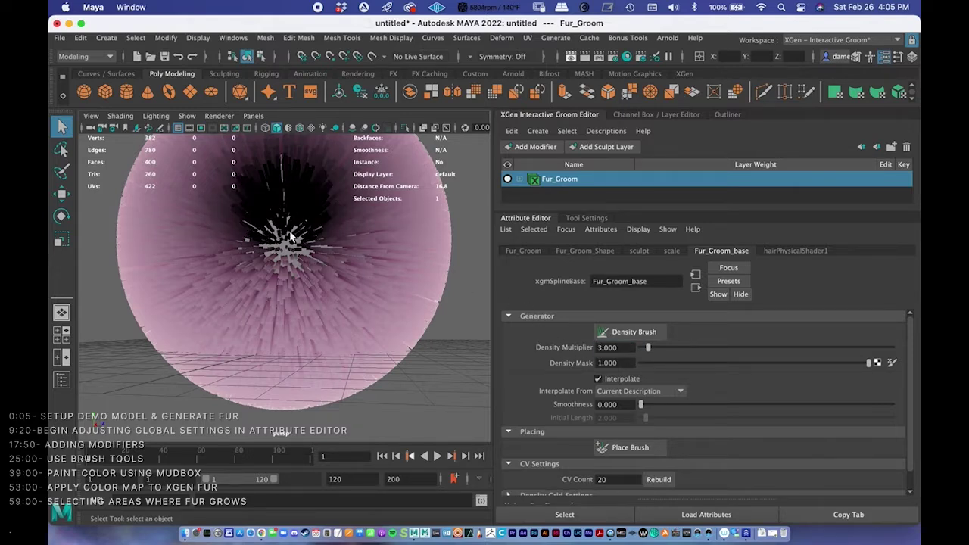
scroll(333, 254, "down", 5)
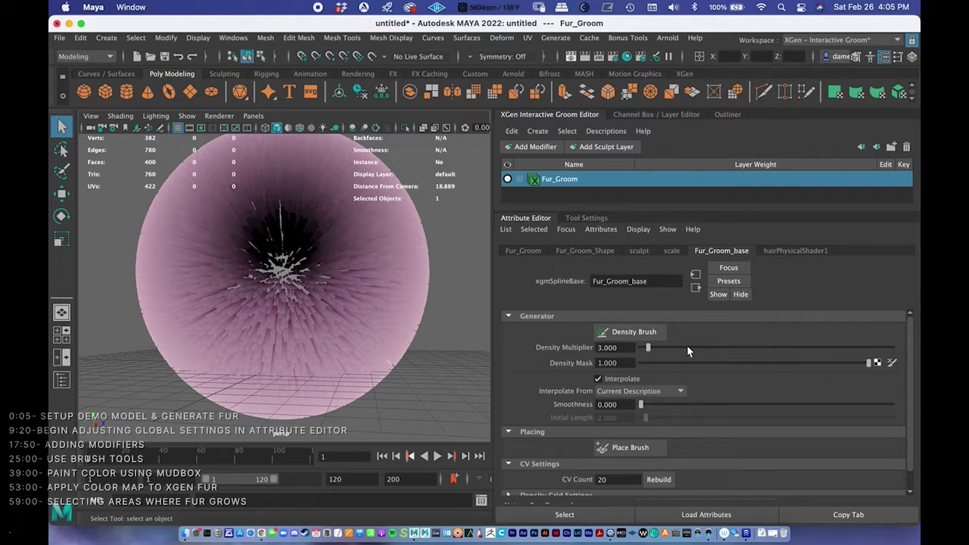
left_click(617, 347)
type("1")
key("Return")
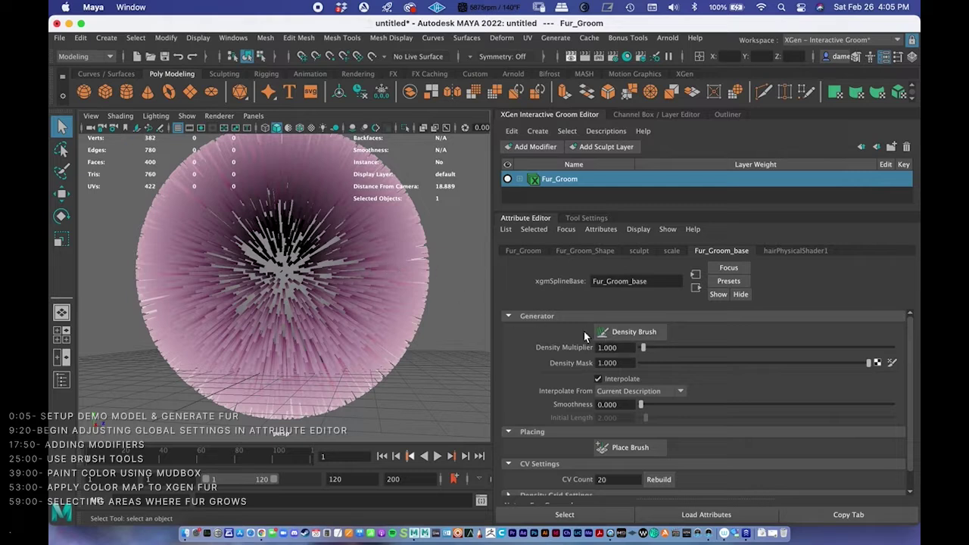
double_click(618, 348)
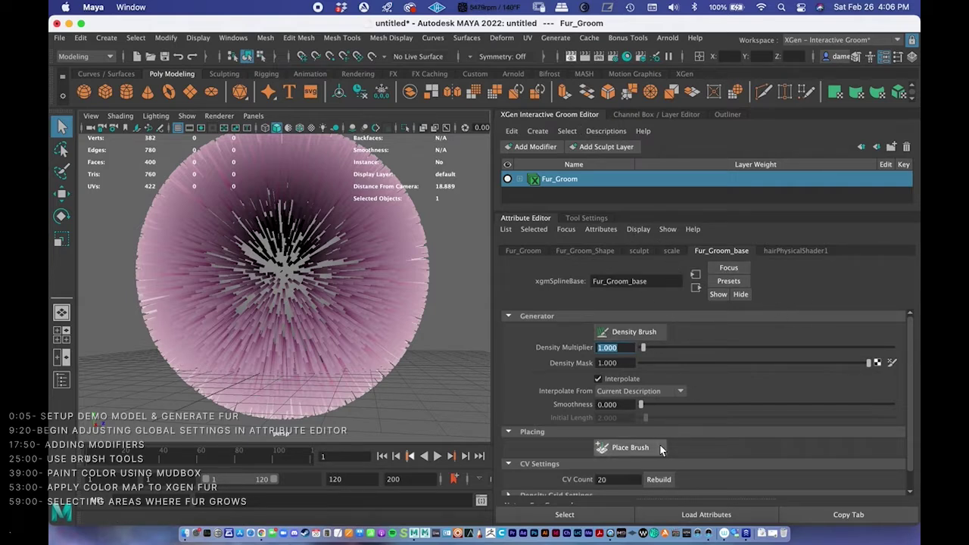
- Review the hair shader's colour and highlight settings and the base node's generator, placing and CV settings
left_click(788, 251)
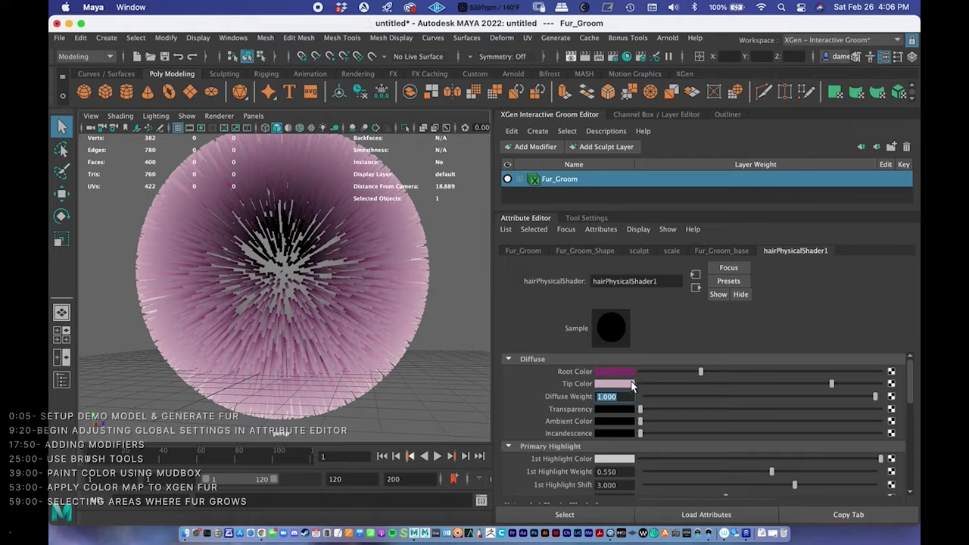
left_click_drag(910, 377, 918, 344)
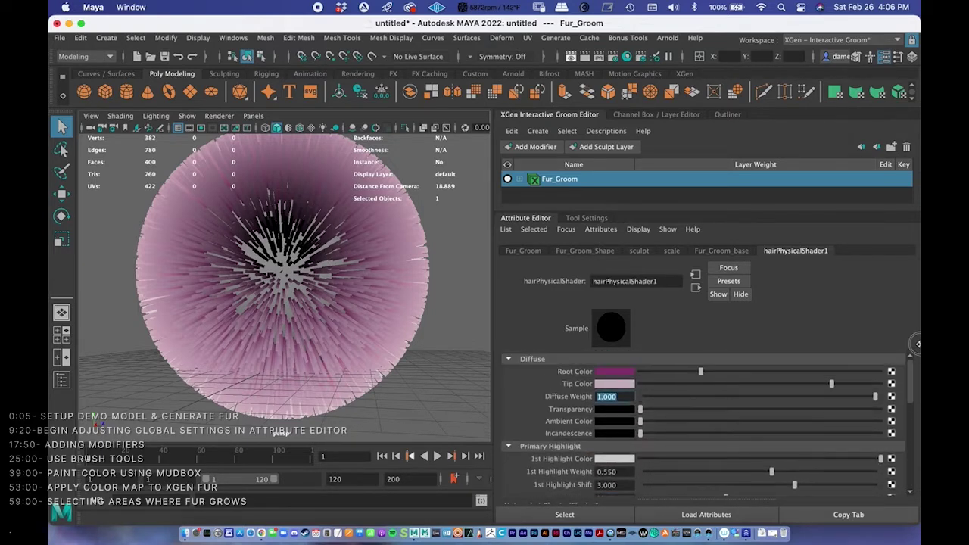
left_click(744, 255)
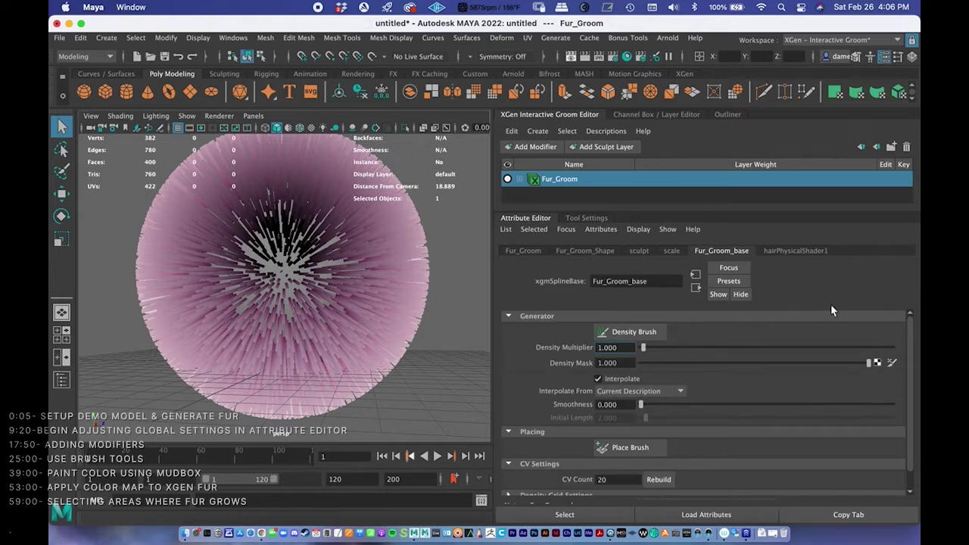
left_click_drag(909, 338, 915, 368)
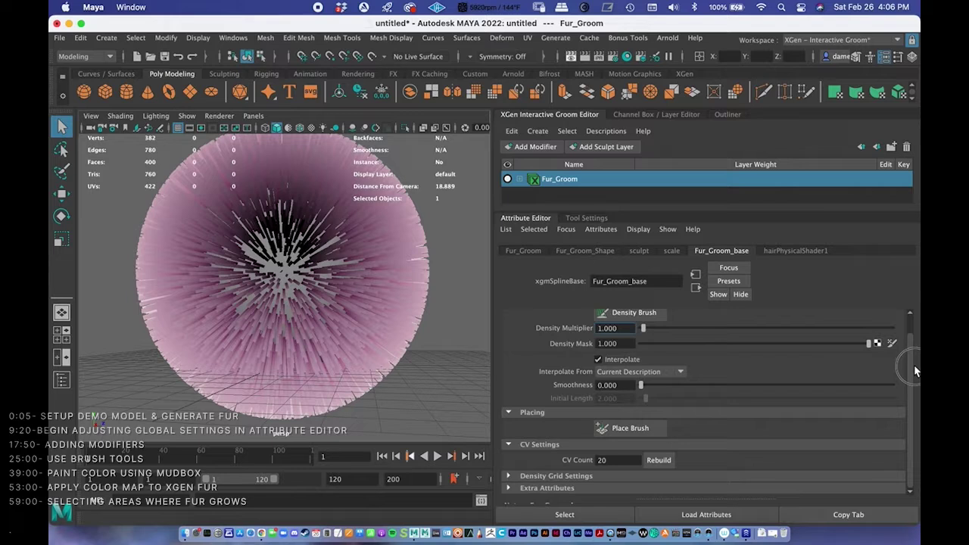
scroll(914, 352, "up", 1)
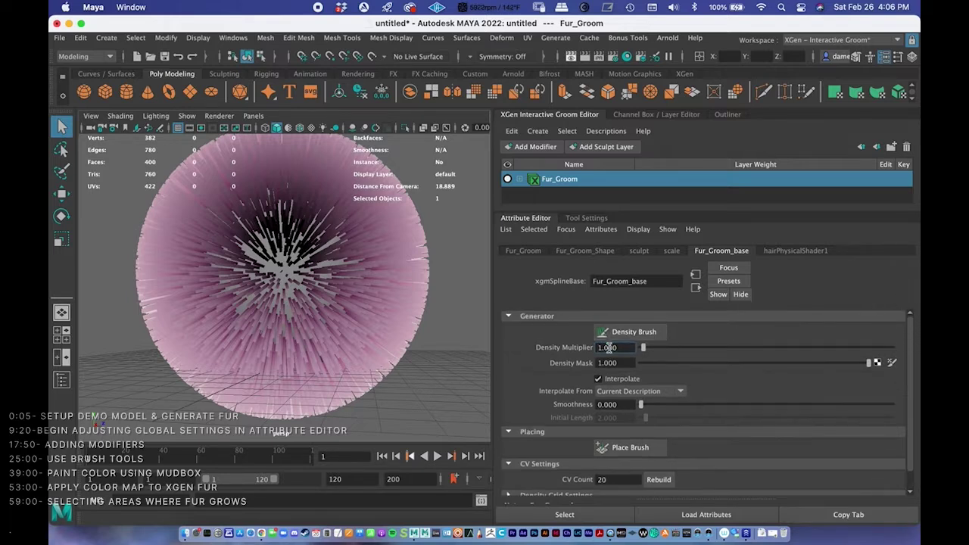
- Lengthen the fur by raising the scale modifier's Scale to about 3.64
left_click(672, 251)
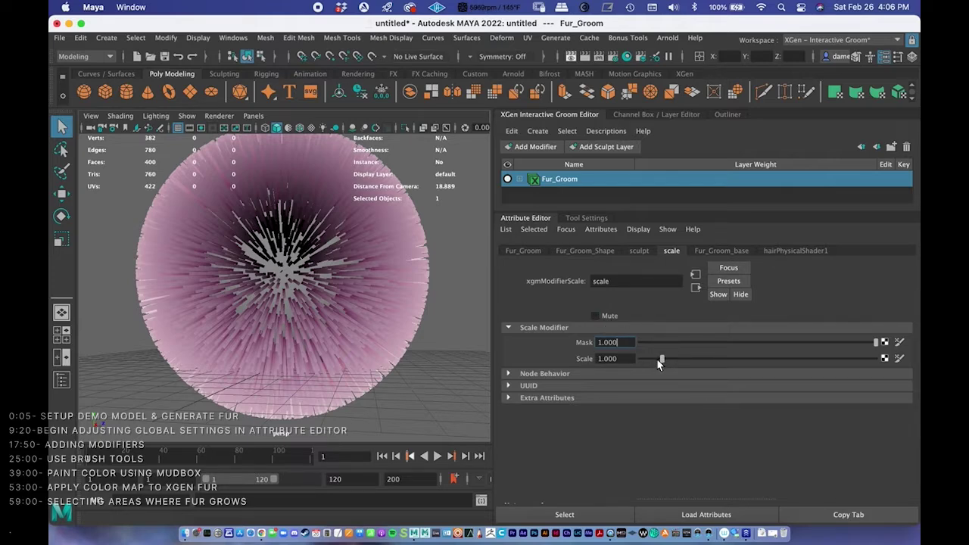
left_click_drag(441, 360, 396, 323, "alt")
scroll(406, 318, "down", 3)
left_click_drag(663, 359, 724, 358)
left_click_drag(475, 356, 313, 281, "alt")
scroll(392, 296, "down", 3)
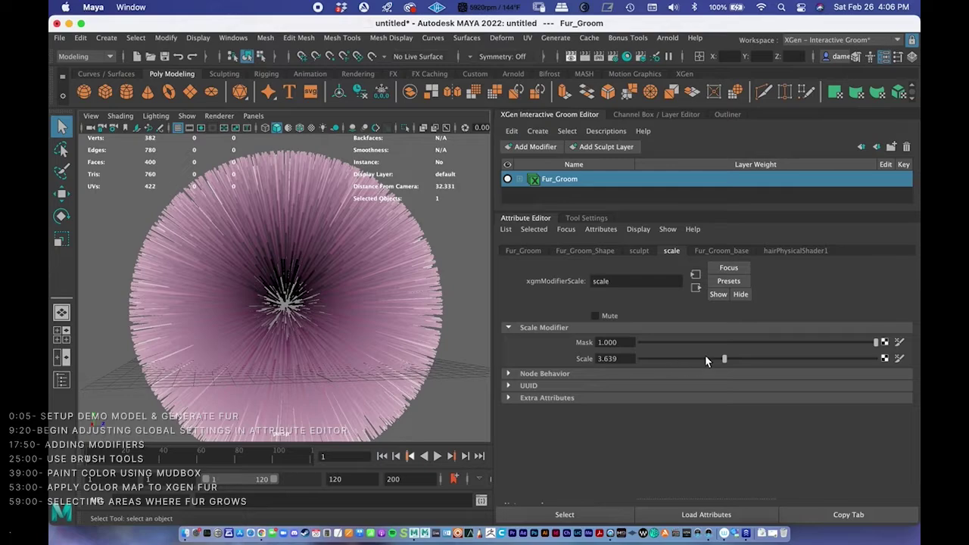
- Shorten the fur by lowering the scale modifier's Scale to about 0.15 and examine the hairs up close
left_click_drag(707, 361, 641, 358)
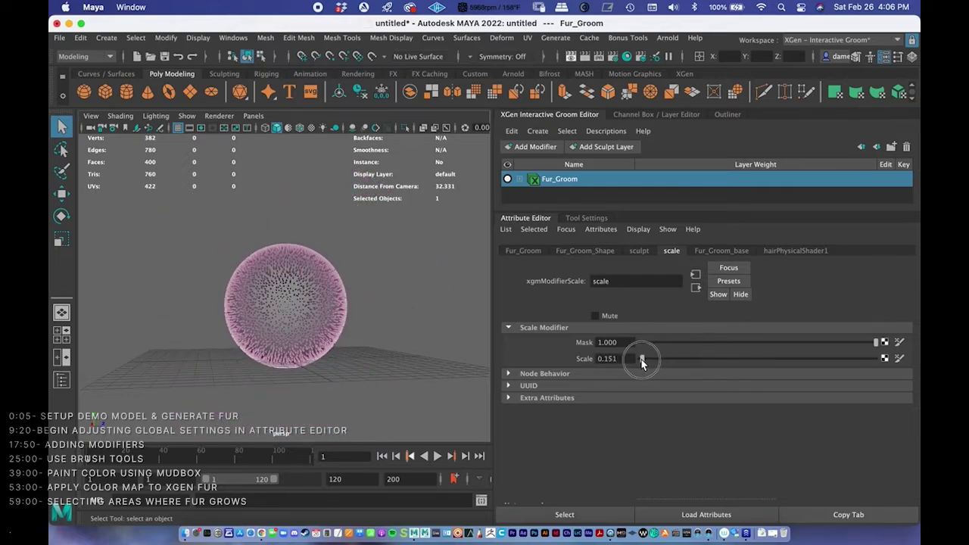
left_click_drag(397, 349, 326, 287, "alt")
scroll(469, 286, "up", 5)
left_click_drag(401, 294, 413, 278, "alt")
middle_click_drag(414, 278, 351, 298, "alt")
right_click_drag(402, 271, 326, 283, "alt")
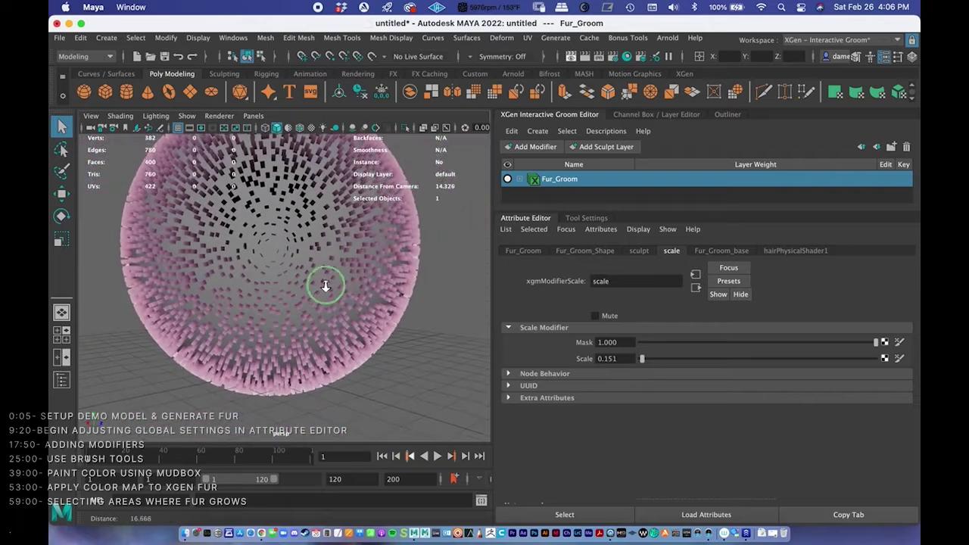
- Restore the fur length by setting the scale modifier's Scale to 1
left_click_drag(645, 357, 659, 356)
left_click(607, 358)
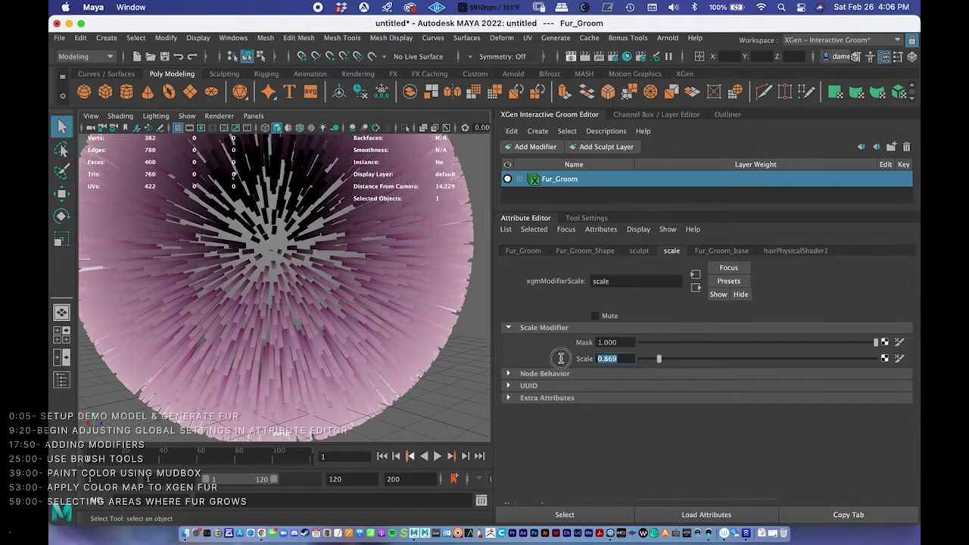
type("1")
key("Return")
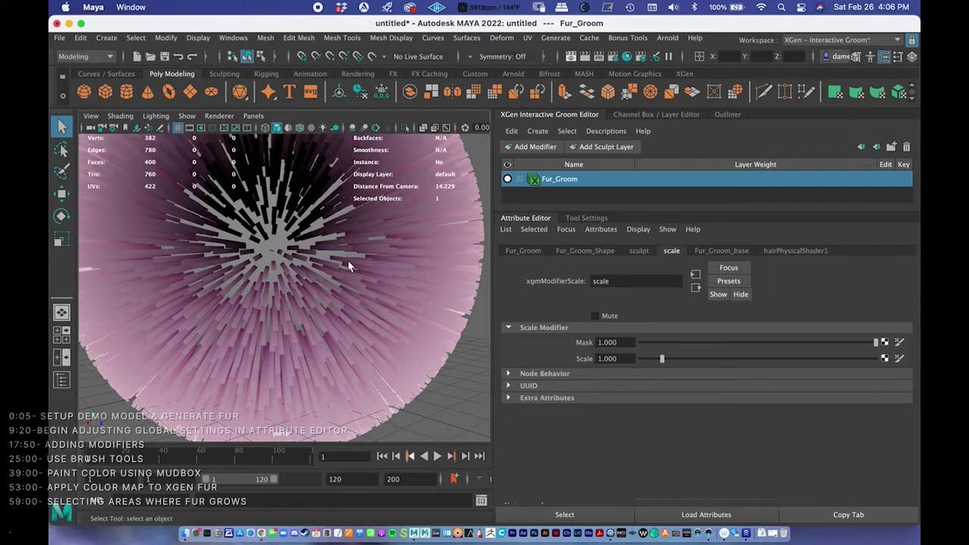
scroll(393, 263, "down", 5)
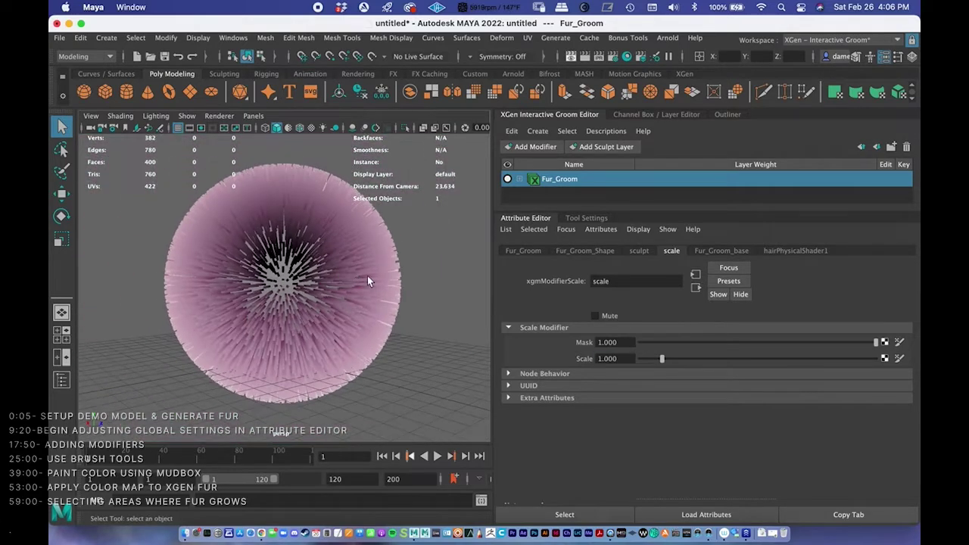
- Slide the scale modifier's Mask to 1 and show the sculpt modifier's mask and sculpt layer settings
left_click_drag(779, 341, 883, 345)
left_click(640, 251)
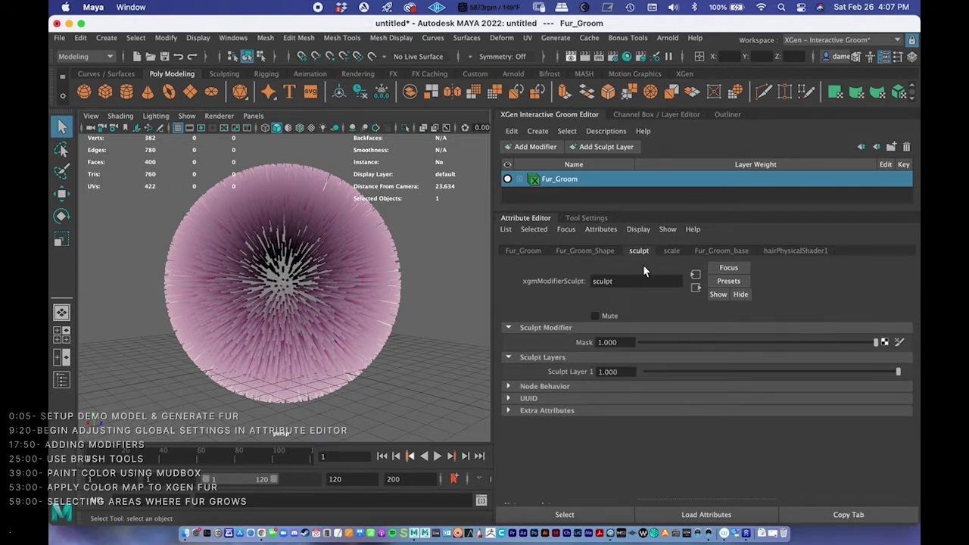
middle_click_drag(381, 263, 397, 239, "alt")
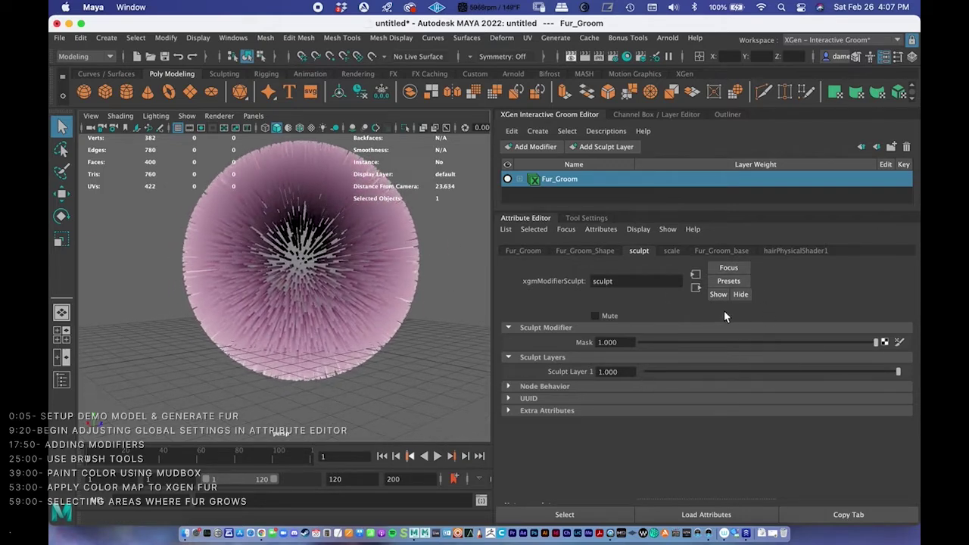
- Show the primitive attributes of Fur_Groom_Shape and examine the fur strands up close
left_click(589, 250)
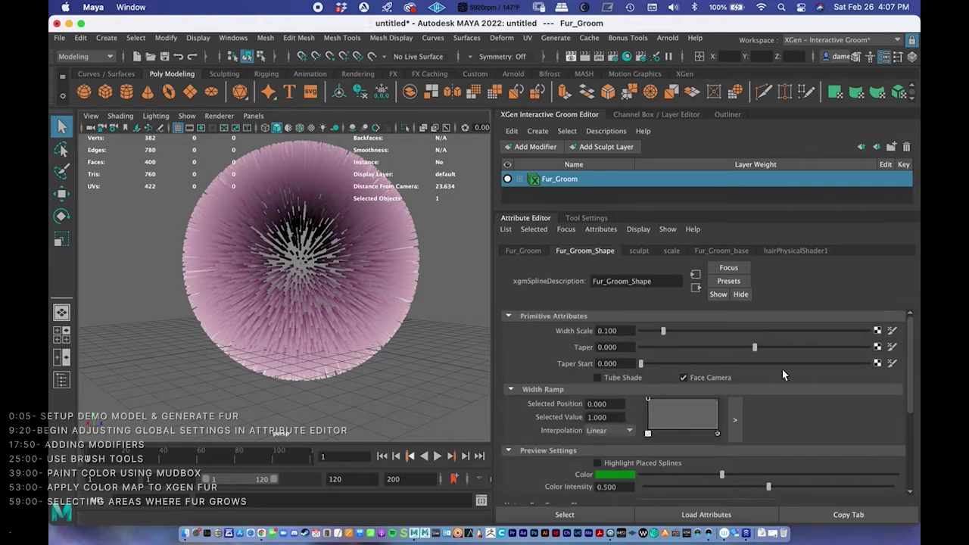
left_click_drag(384, 270, 405, 260, "alt")
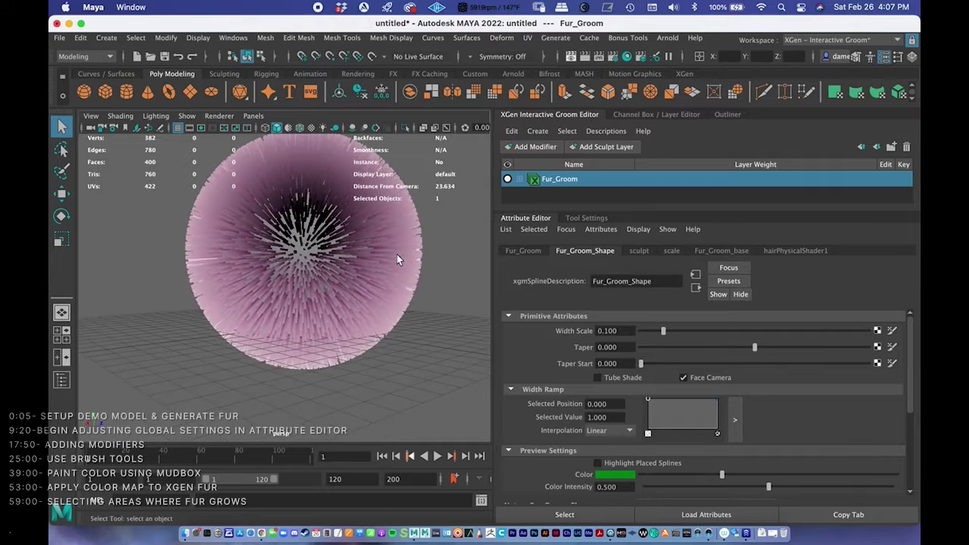
right_click_drag(405, 261, 474, 241, "alt")
left_click_drag(390, 285, 379, 306, "alt")
right_click_drag(352, 290, 379, 276, "alt")
left_click_drag(383, 274, 337, 248, "alt")
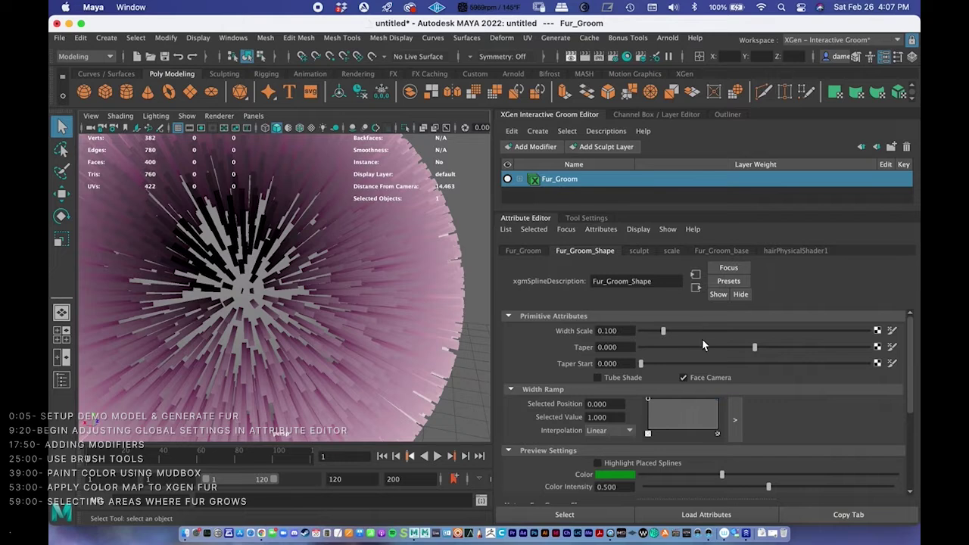
scroll(732, 337, "down", 2)
scroll(731, 359, "up", 2)
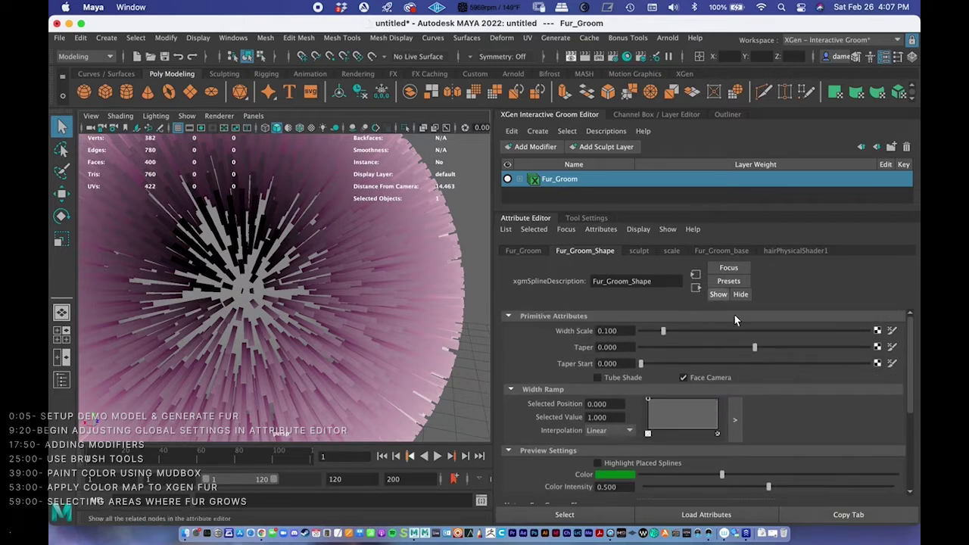
- Taper the hair tips by setting Taper to 1 and Taper Start to about 0.97, inspecting the tips up close
left_click_drag(755, 349, 884, 342)
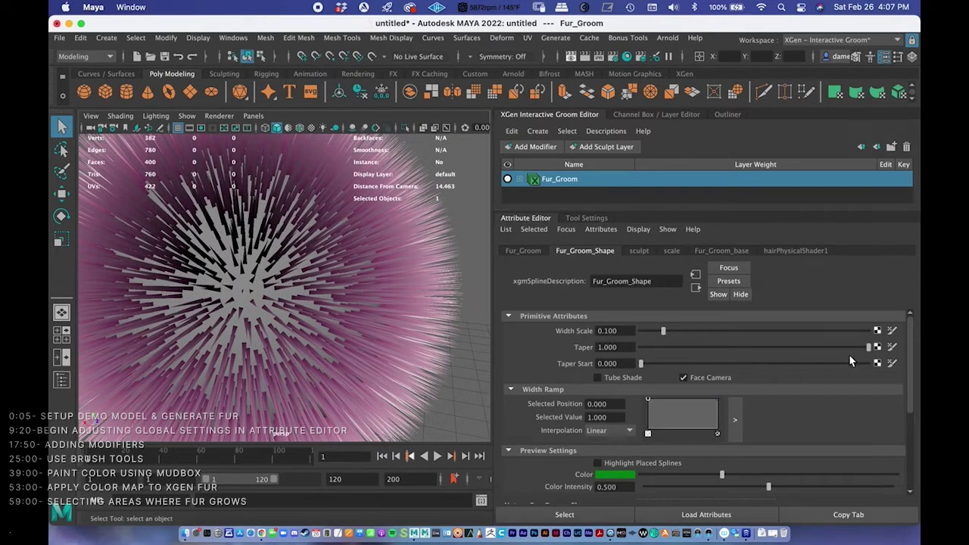
left_click_drag(648, 363, 845, 364)
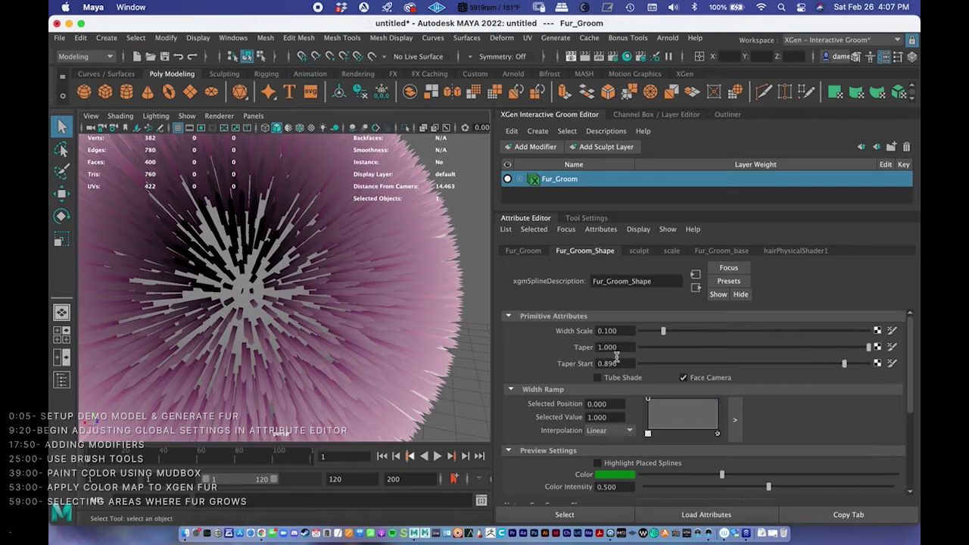
left_click_drag(369, 289, 387, 286, "alt")
middle_click_drag(373, 285, 384, 283, "alt")
right_click_drag(384, 283, 436, 289, "alt")
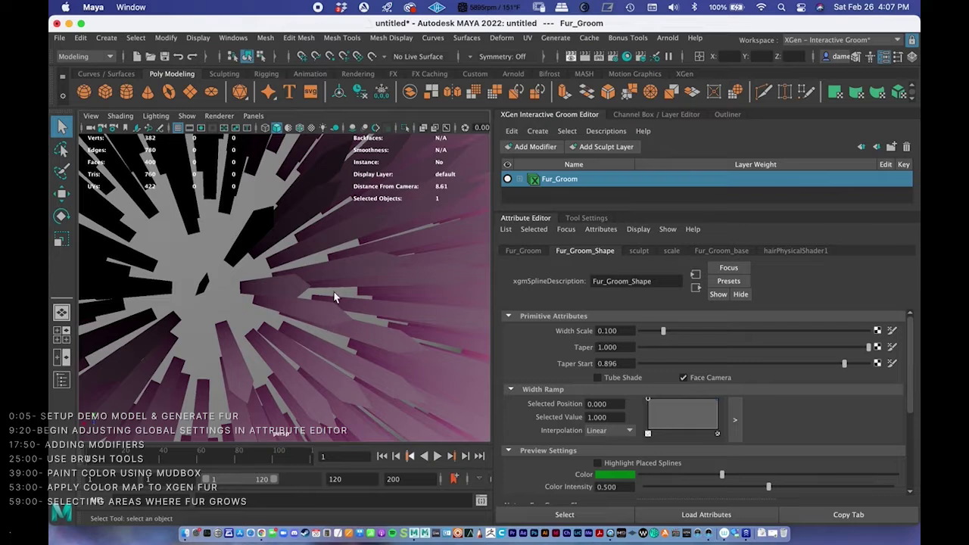
mouse_move(846, 367)
left_mouse_down()
mouse_move(869, 368)
mouse_move(861, 368)
left_mouse_up()
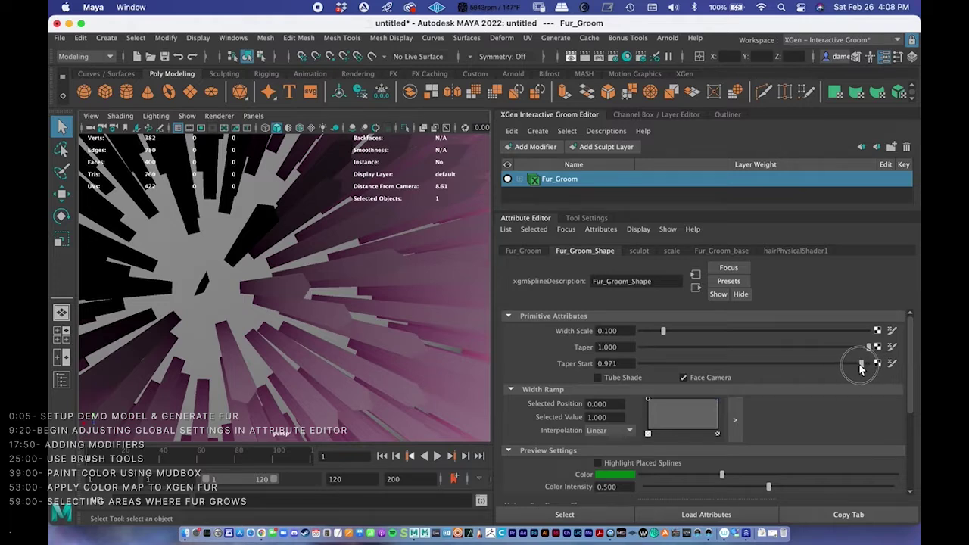
- Reset both Taper Start and Taper to 0
left_click_drag(861, 369, 626, 364)
left_click_drag(866, 348, 743, 347)
left_click_drag(623, 347, 528, 353)
type("0")
key("Return")
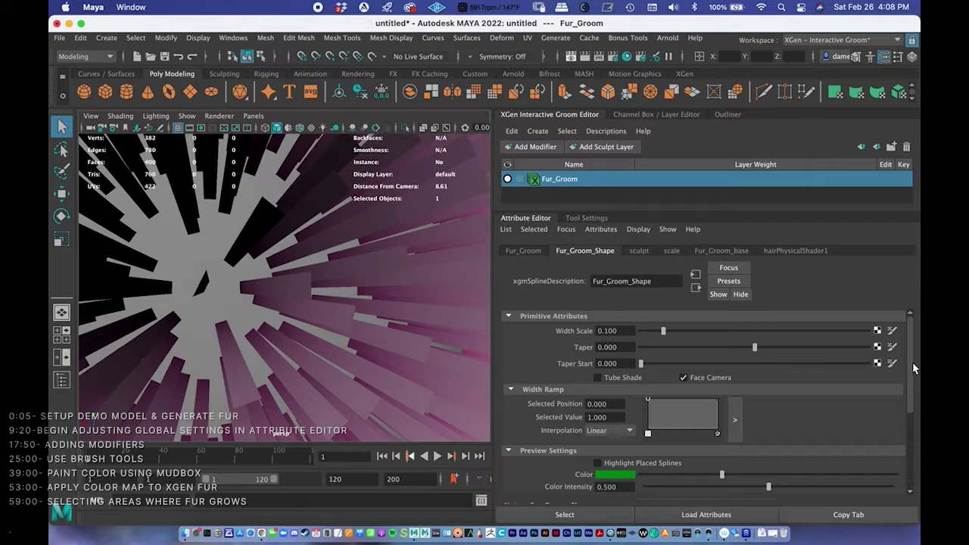
- Open the enlarged Width Ramp, add a point near position 0.71, and lower the end point's value to about 0.04
scroll(913, 363, "down", 3)
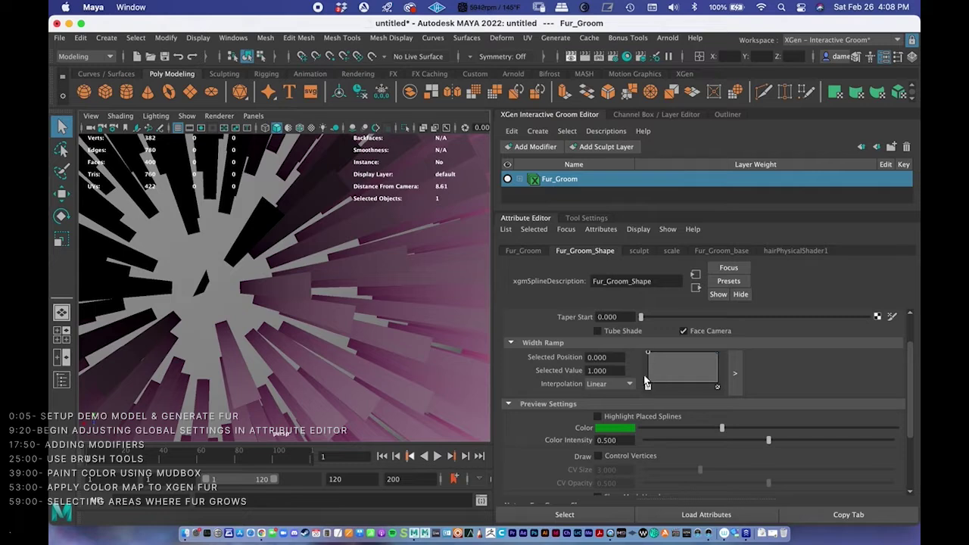
left_click(737, 373)
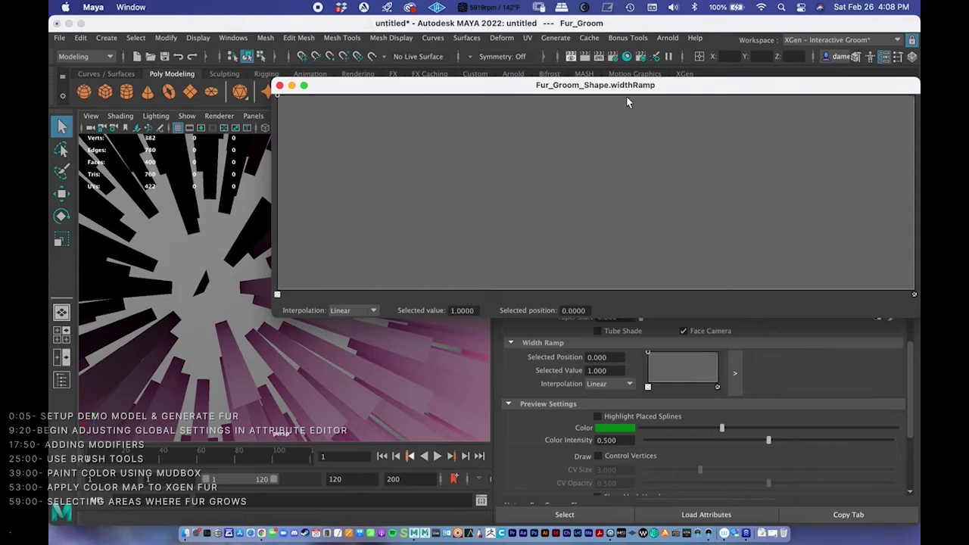
left_click_drag(629, 86, 593, 51)
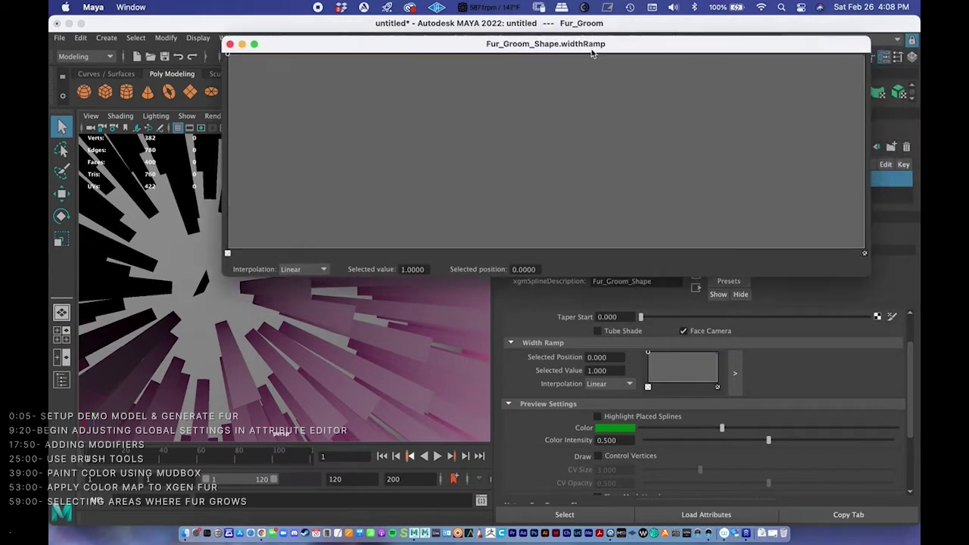
left_click_drag(855, 277, 637, 238)
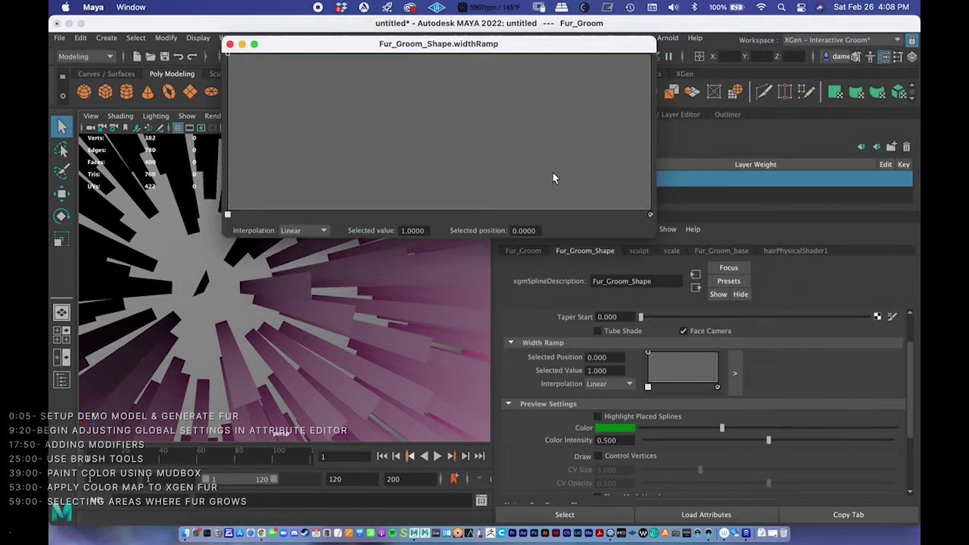
left_click_drag(417, 48, 602, 103)
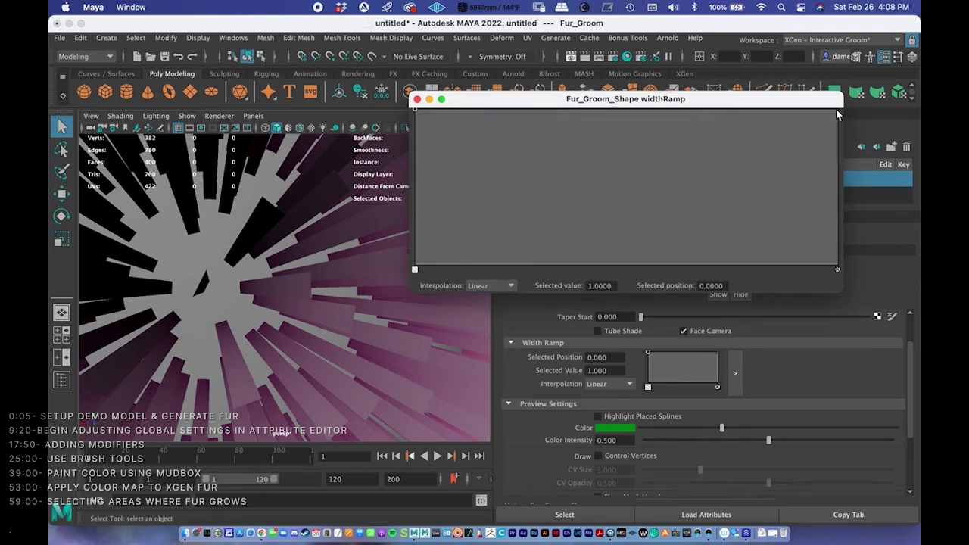
left_click_drag(836, 113, 716, 117)
left_click_drag(783, 123, 840, 261)
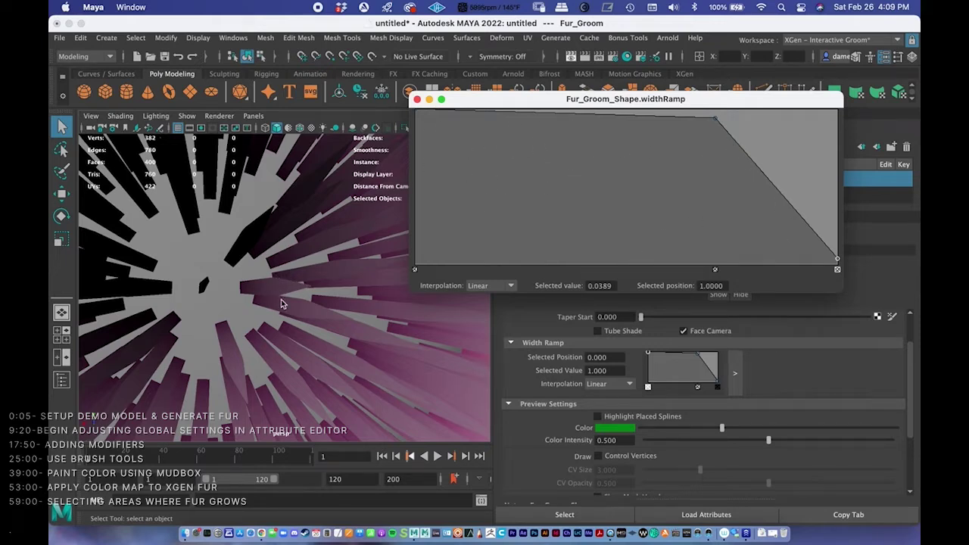
- Shift the Width Ramp's added point toward the hair root and add three more points to form a rounded falloff
left_click(716, 115)
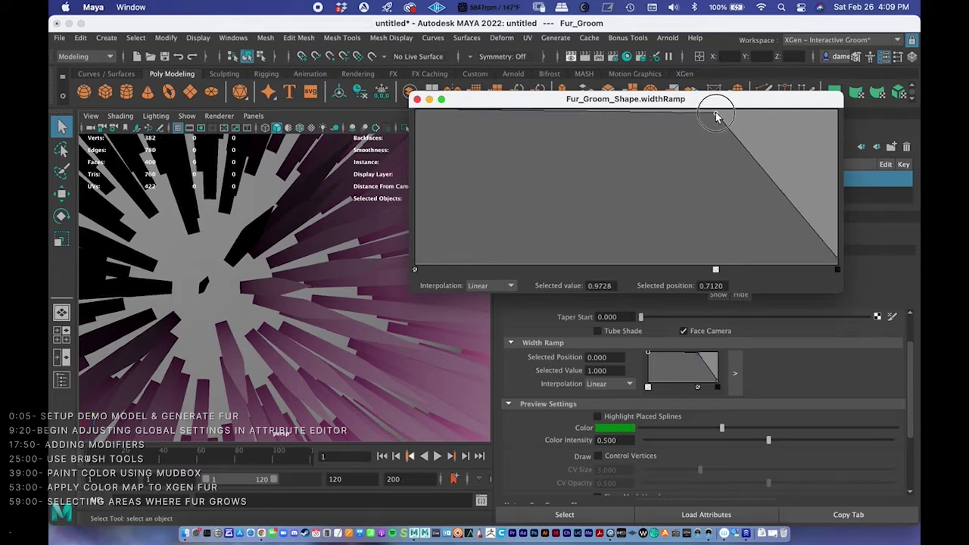
left_click_drag(718, 113, 592, 125)
left_click(691, 141)
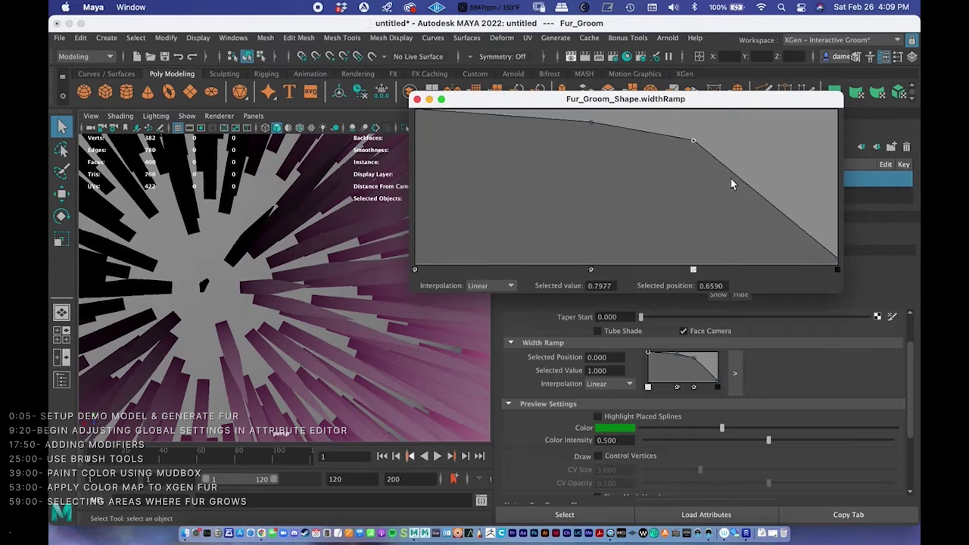
left_click(754, 177)
mouse_move(766, 176)
left_mouse_down()
mouse_move(779, 168)
mouse_move(768, 171)
left_mouse_up()
left_click_drag(808, 222, 817, 216)
left_click_drag(770, 172, 773, 171)
left_click_drag(817, 215, 821, 213)
- Smooth the Width Ramp's upper curve by adding another point and repositioning its neighbours, one to position 0.40 with value about 0.95
left_click(694, 141)
left_click_drag(694, 140, 721, 142)
left_click_drag(649, 133, 650, 127)
left_click_drag(592, 124, 584, 119)
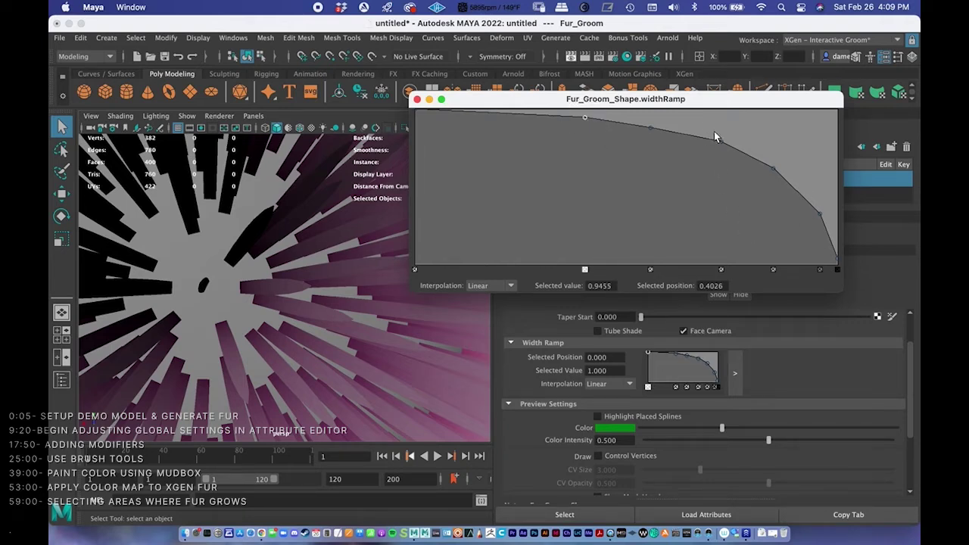
- Replace the Width Ramp's uneven point with one at position 0.712 and value about 0.78, and close the enlarged ramp
left_click(721, 270)
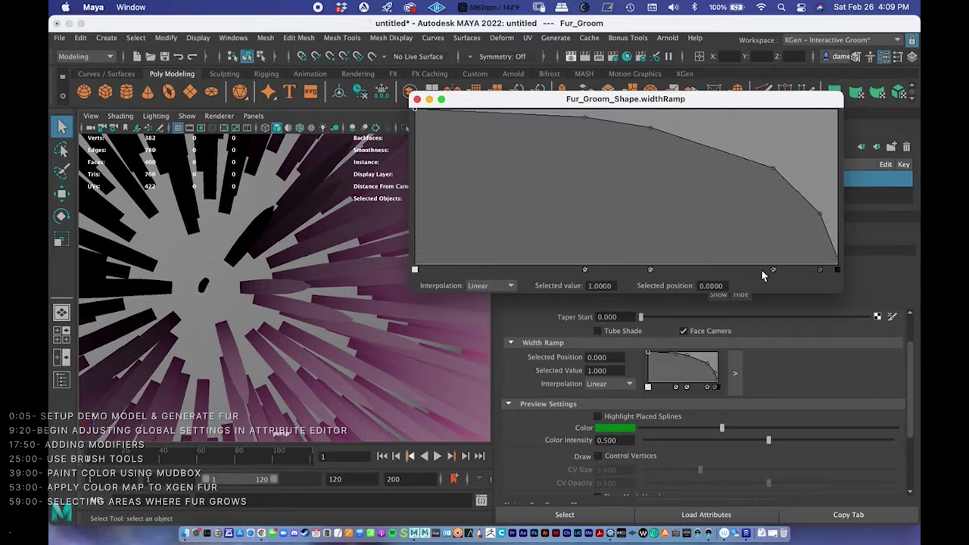
left_click_drag(711, 148, 717, 144)
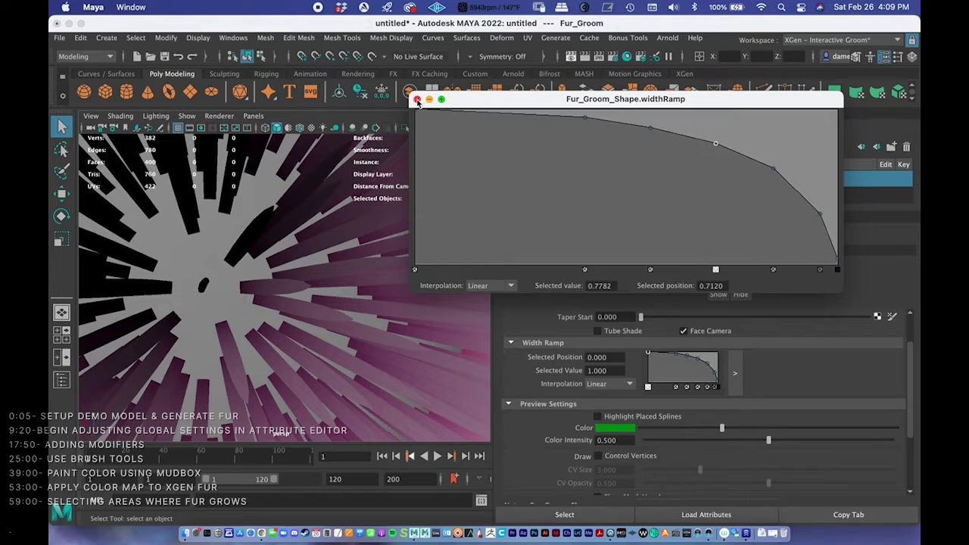
left_click(417, 99)
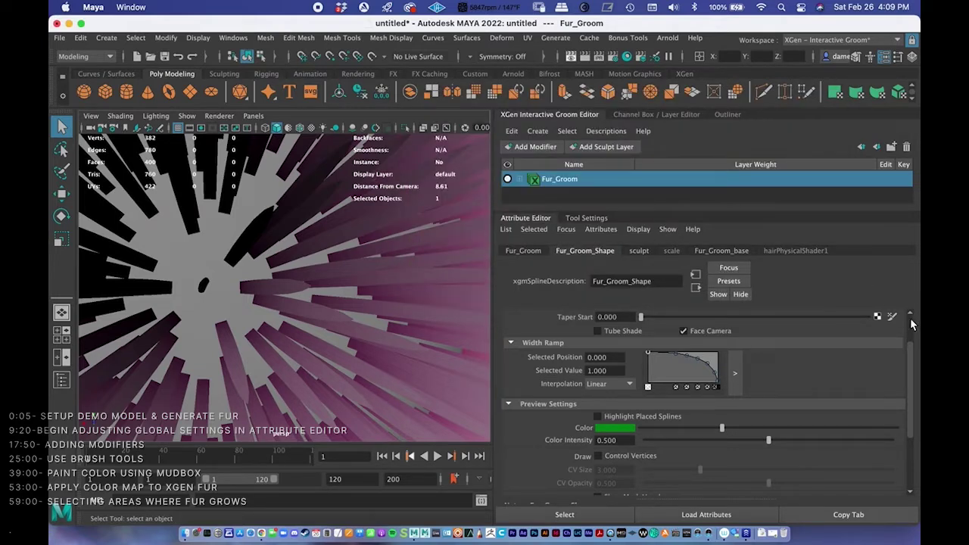
left_click_drag(910, 354, 909, 318)
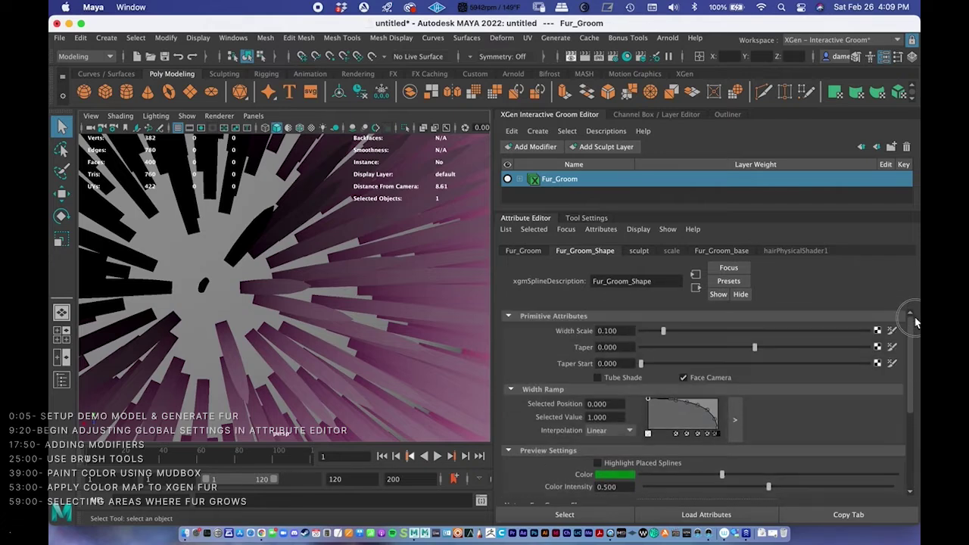
- Review the groom's transform, scale and sculpt settings and return to the Fur_Groom_Shape attributes
left_click(528, 252)
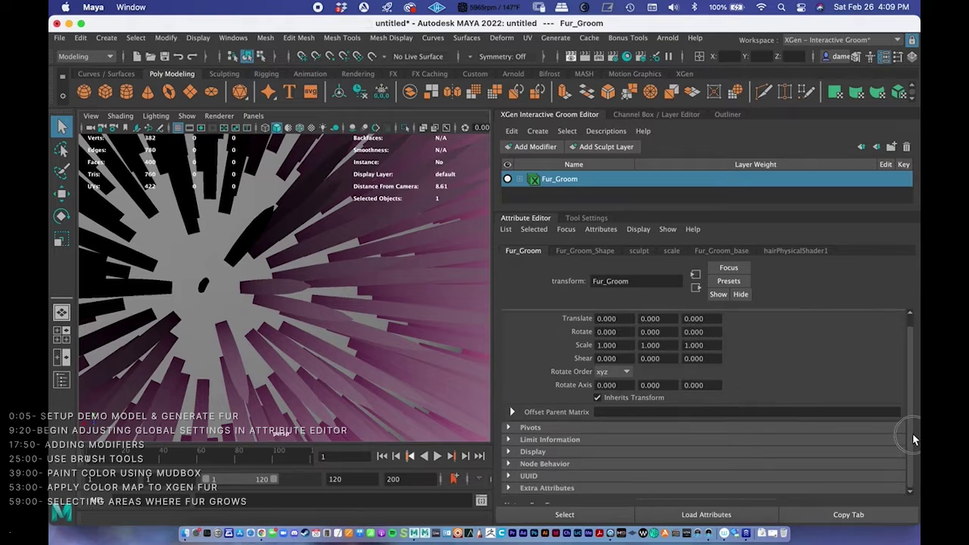
left_click(672, 251)
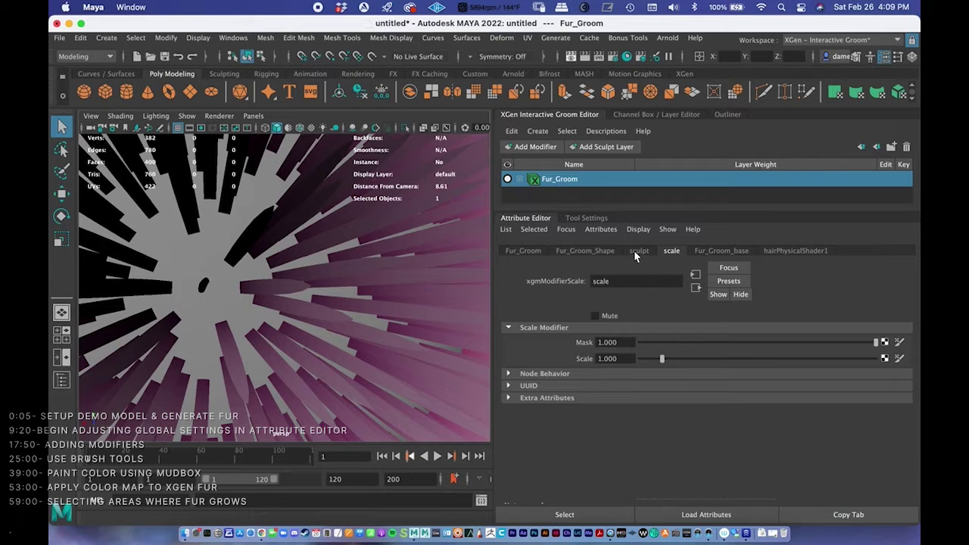
left_click(635, 250)
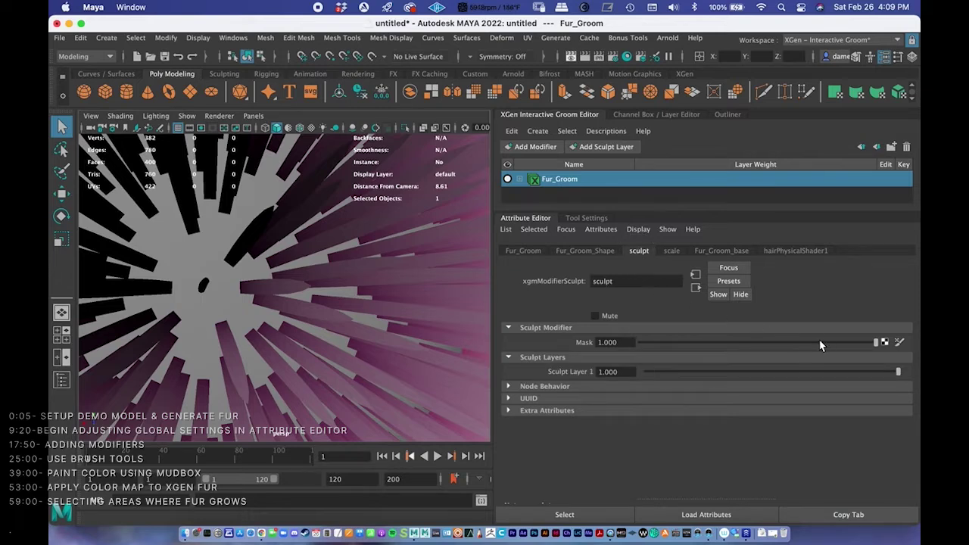
left_click(595, 253)
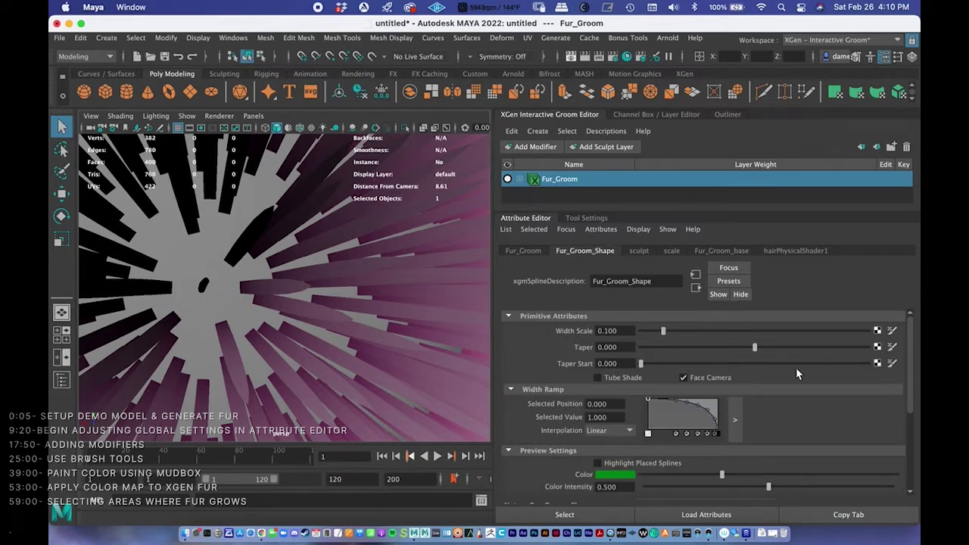
scroll(731, 368, "down", 5)
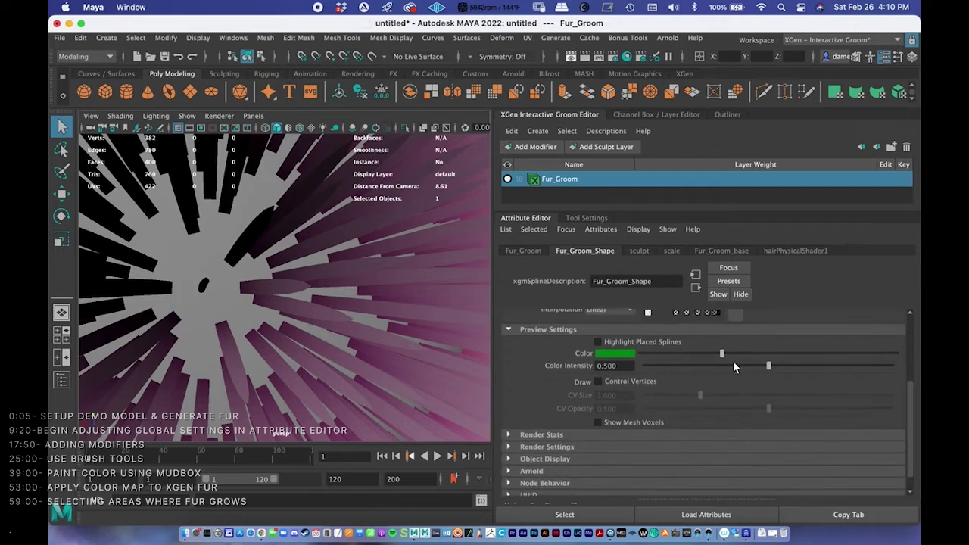
scroll(731, 369, "up", 4)
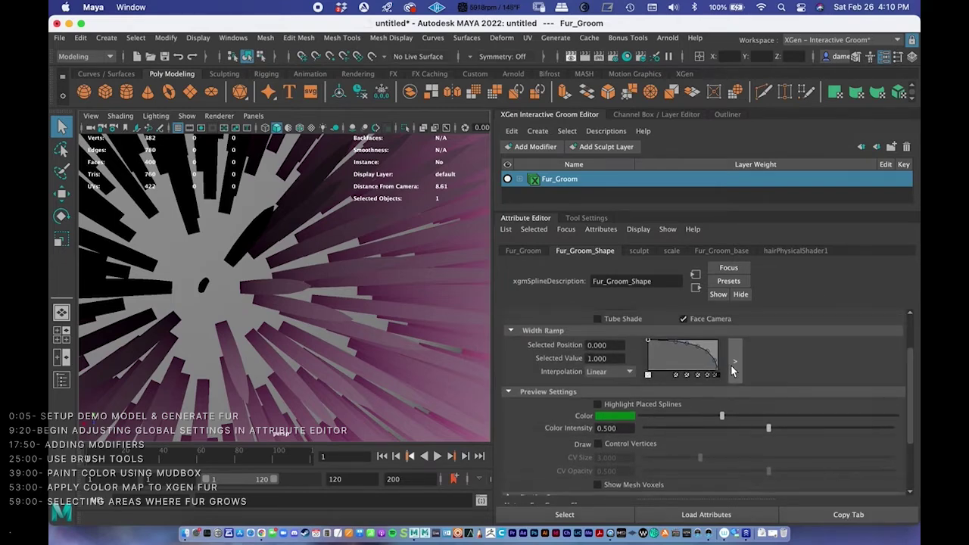
- Thicken the hairs by raising Width Scale to about 0.5 and examine the fur on the whole sphere
left_click_drag(663, 336, 656, 336)
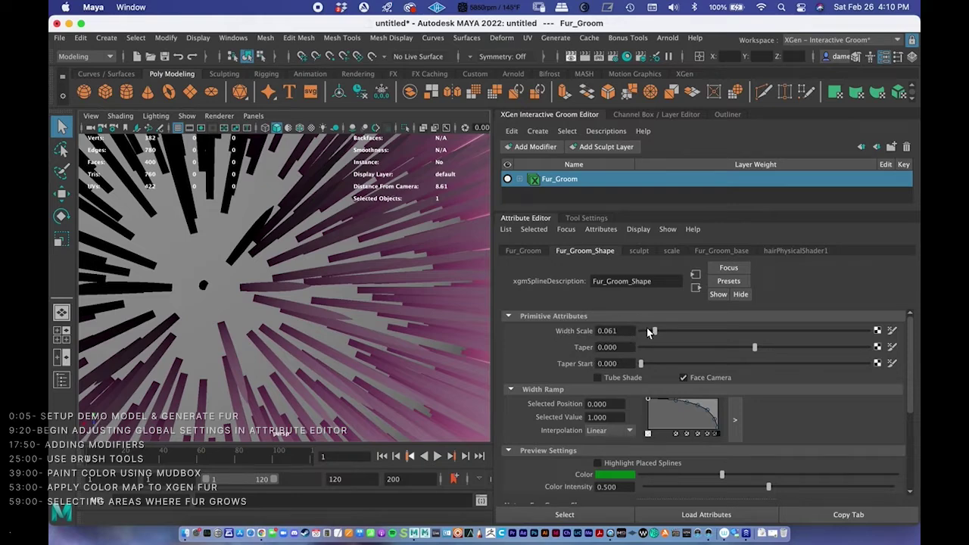
left_click_drag(646, 330, 755, 328)
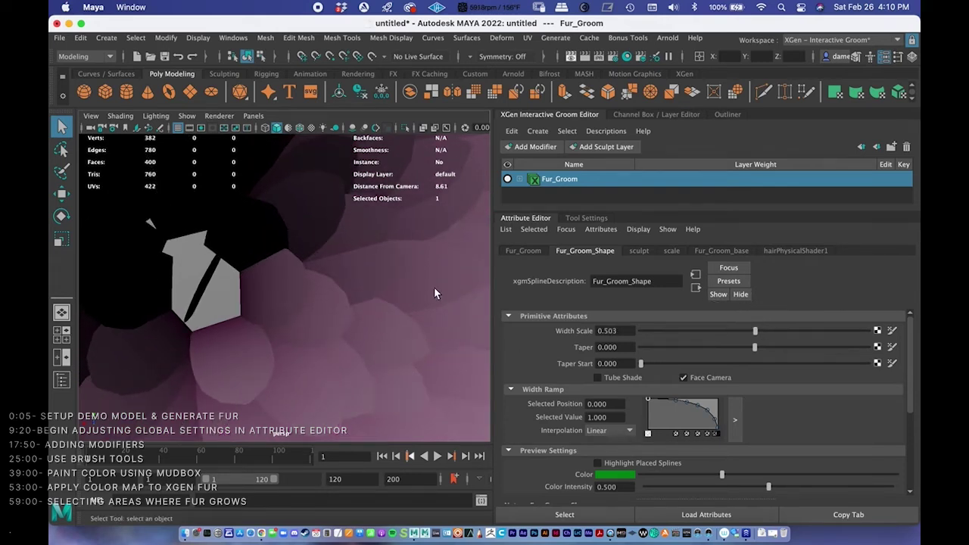
right_click_drag(384, 283, 353, 260, "alt")
middle_click_drag(354, 260, 368, 210, "alt")
right_click_drag(368, 238, 486, 241, "alt")
- Thin the hairs by lowering Width Scale to about 0.011 and examine the fur
left_click_drag(754, 333, 643, 332)
scroll(389, 272, "down", 5)
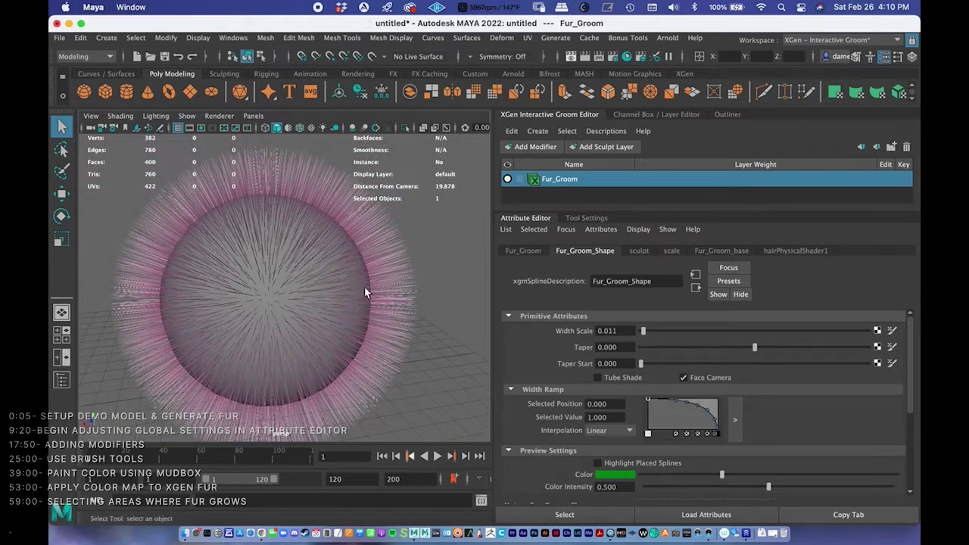
scroll(359, 289, "up", 2)
- Try a Width Scale of about 0.045 and settle on about 0.078 for the hair thickness
left_click_drag(649, 331, 651, 332)
scroll(386, 272, "up", 10)
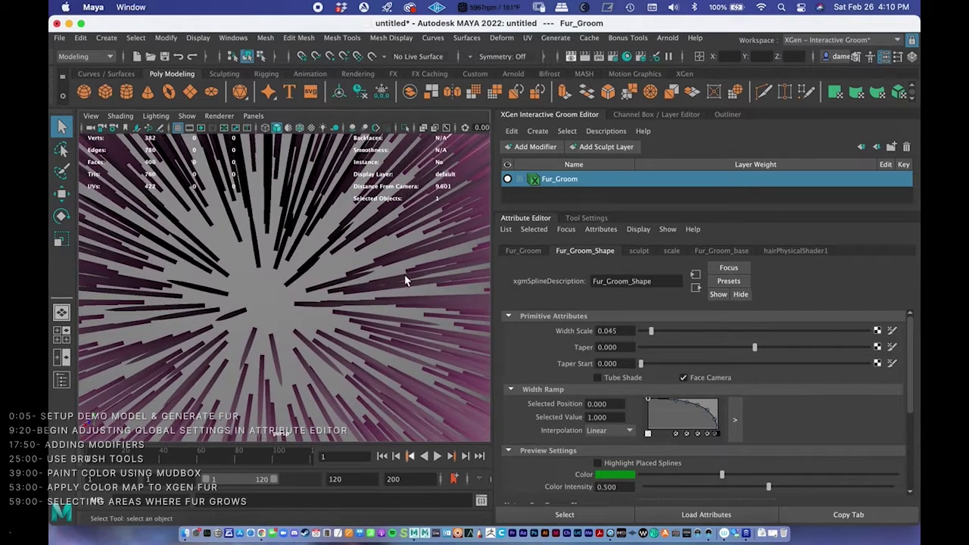
scroll(377, 267, "down", 4)
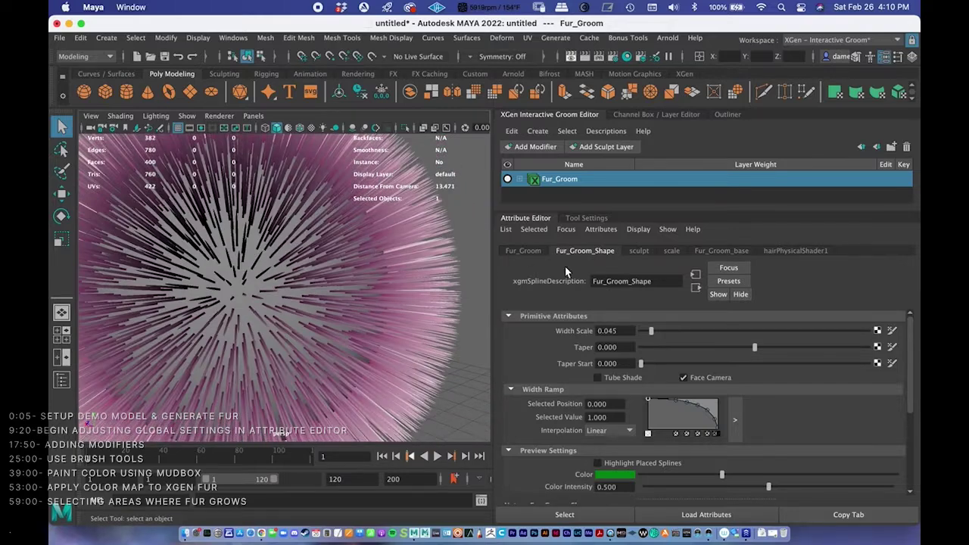
left_click_drag(658, 330, 658, 332)
right_click_drag(380, 285, 337, 295, "alt")
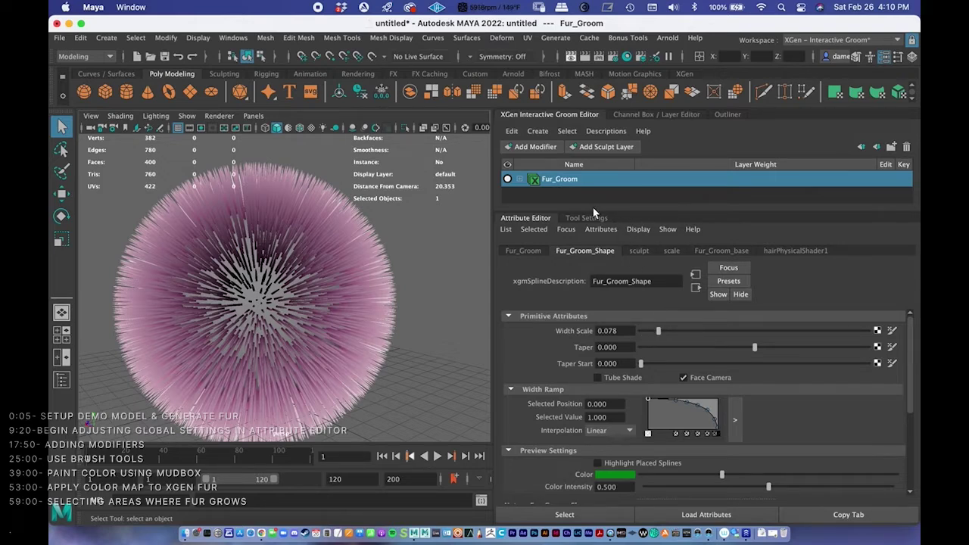
- Enlarge the groom editor's modifier list area and frame the whole furry sphere in the view
left_click_drag(605, 211, 606, 314)
left_click_drag(353, 299, 386, 267, "alt")
right_click_drag(386, 261, 364, 302, "alt")
middle_click_drag(364, 302, 376, 314, "alt")
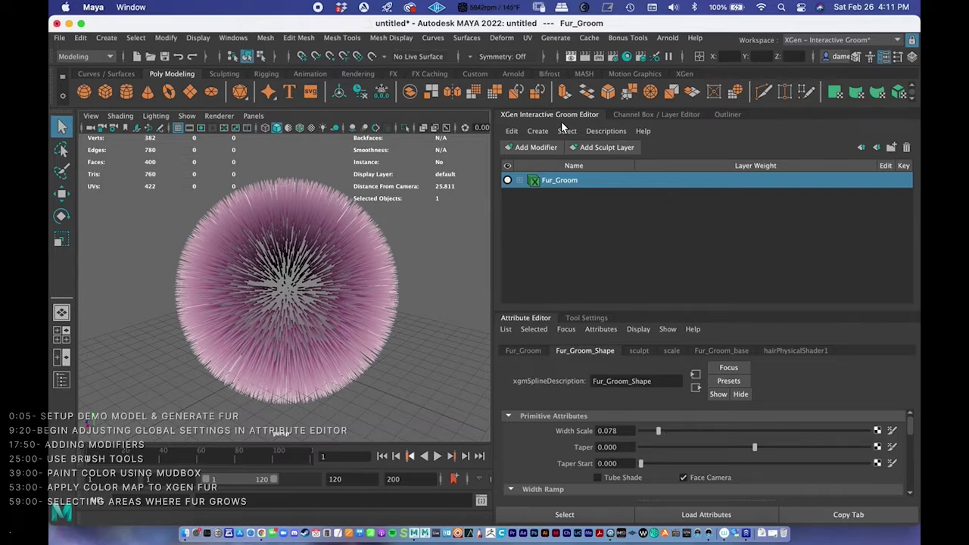
- Expand Fur_Groom in the groom hierarchy and examine the settings of its sculpt, scale and Fur_Groom_base nodes
left_click(519, 181)
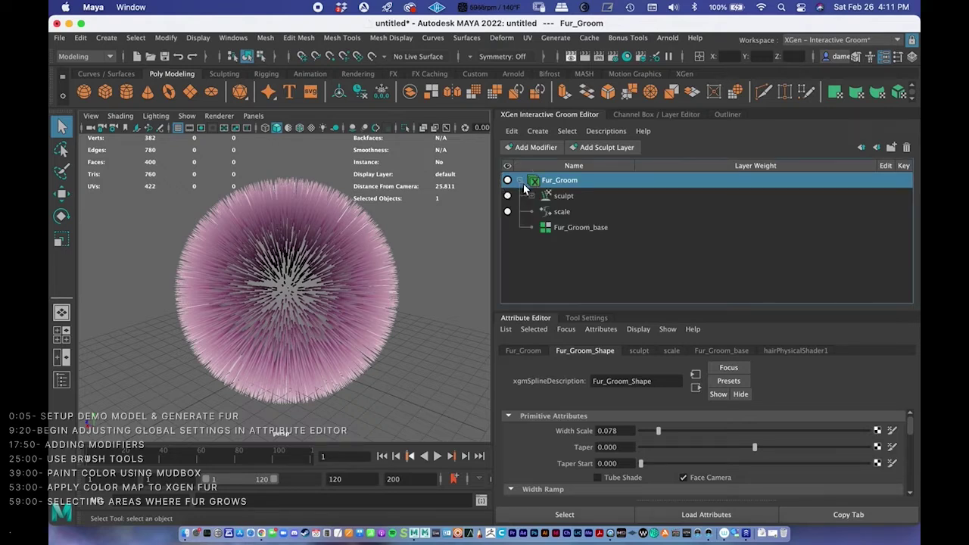
left_click(573, 229)
left_click(562, 212)
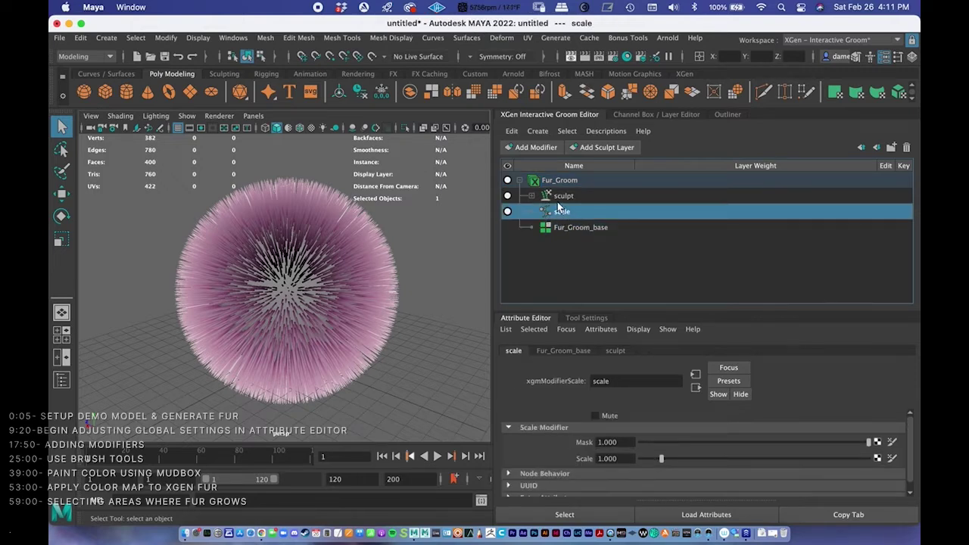
left_click(558, 198)
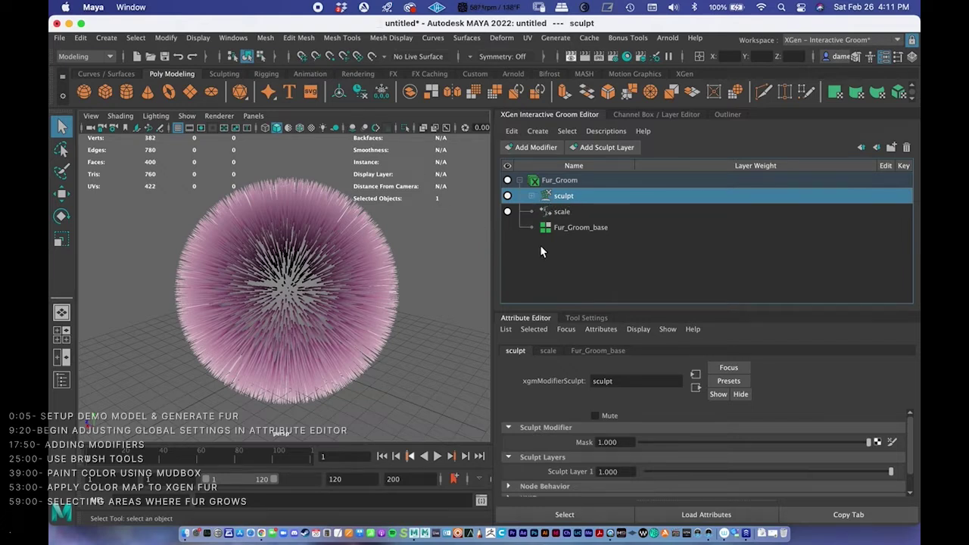
left_click(562, 212)
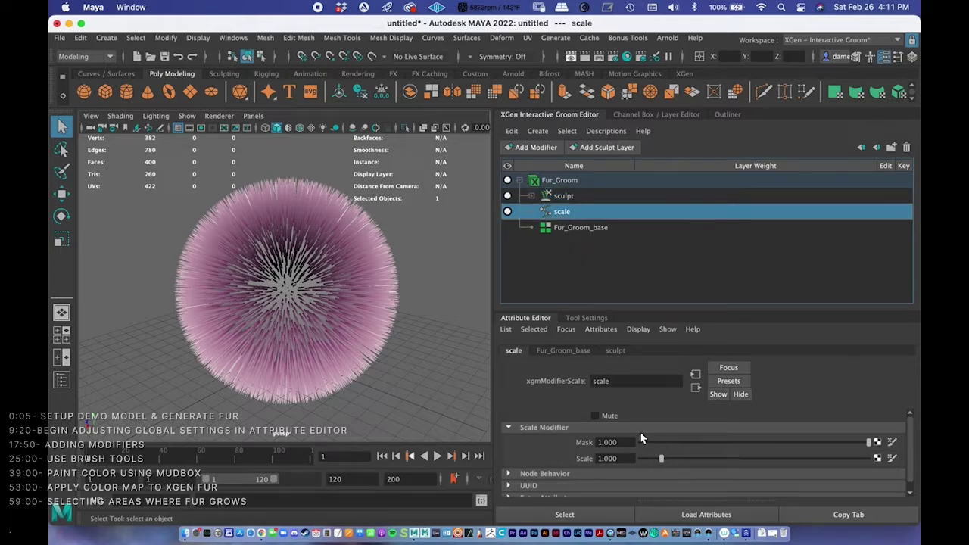
left_click(573, 352)
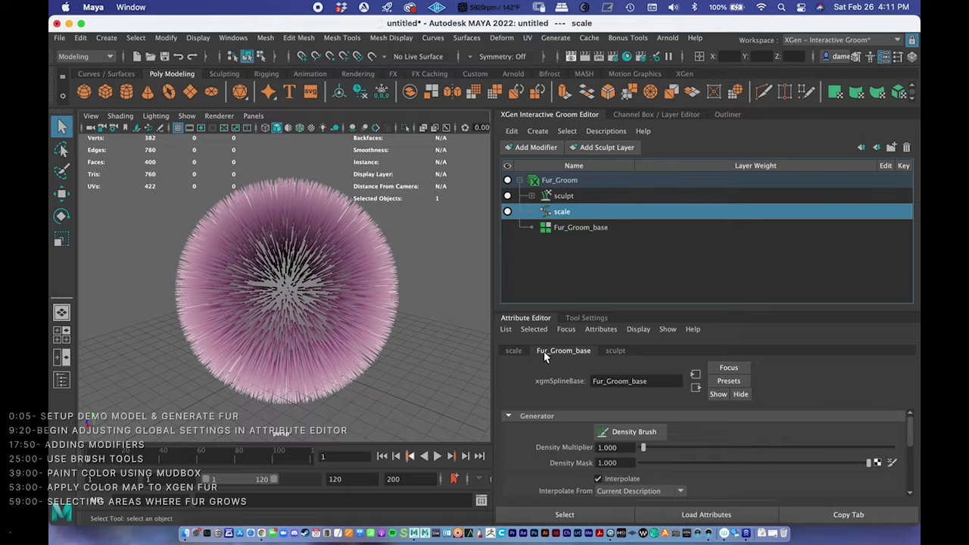
left_click(518, 351)
left_click(564, 230)
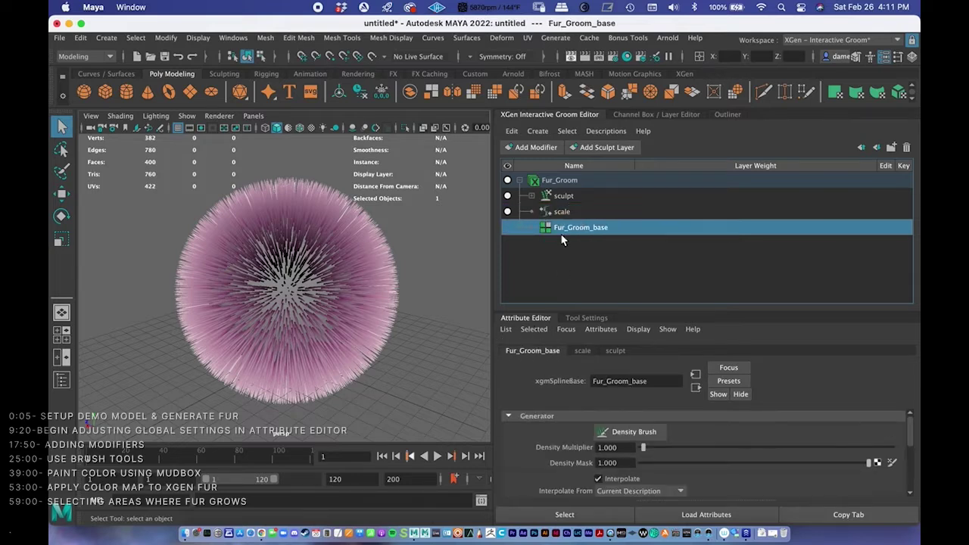
- Add a Noise modifier to Fur_Groom
left_click(552, 181)
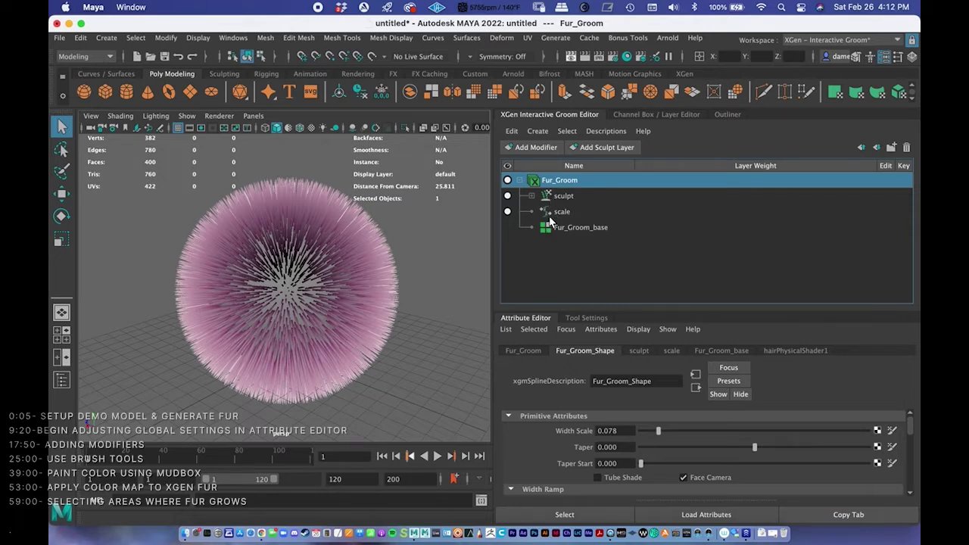
left_click(536, 146)
left_click(536, 148)
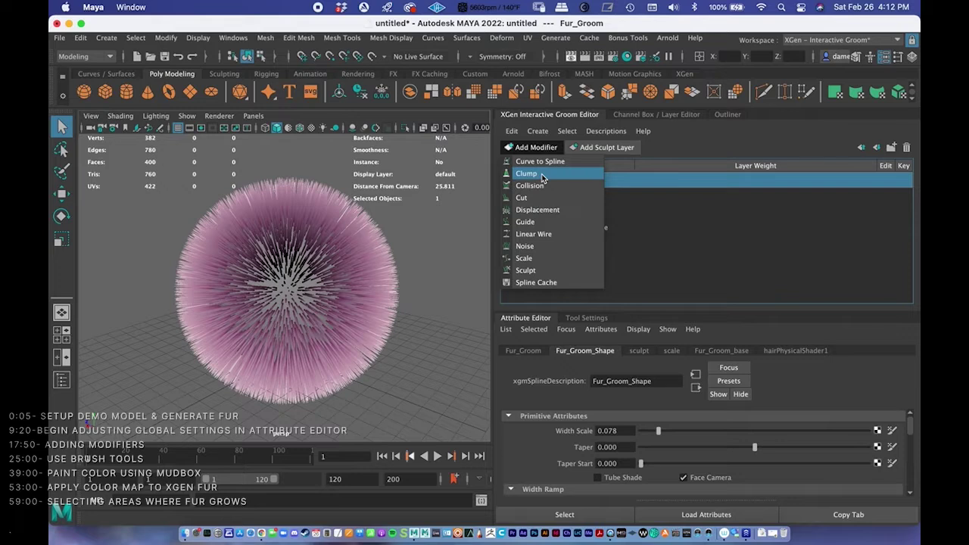
left_click(522, 247)
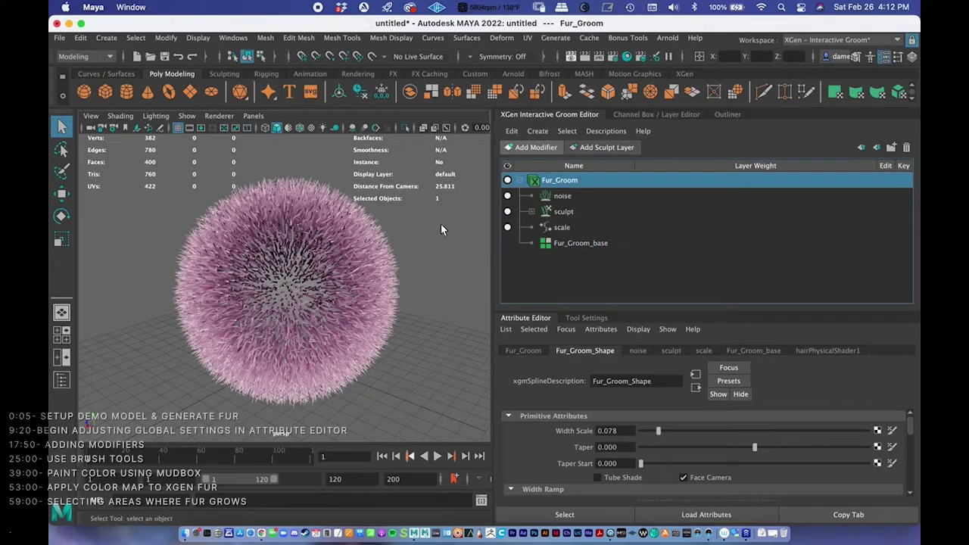
- Try the noise modifier below the scale modifier in the stack, and return it to above sculpt
right_click_drag(568, 196, 544, 200)
mouse_move(545, 203)
left_mouse_down()
mouse_move(561, 198)
mouse_move(559, 232)
left_mouse_up()
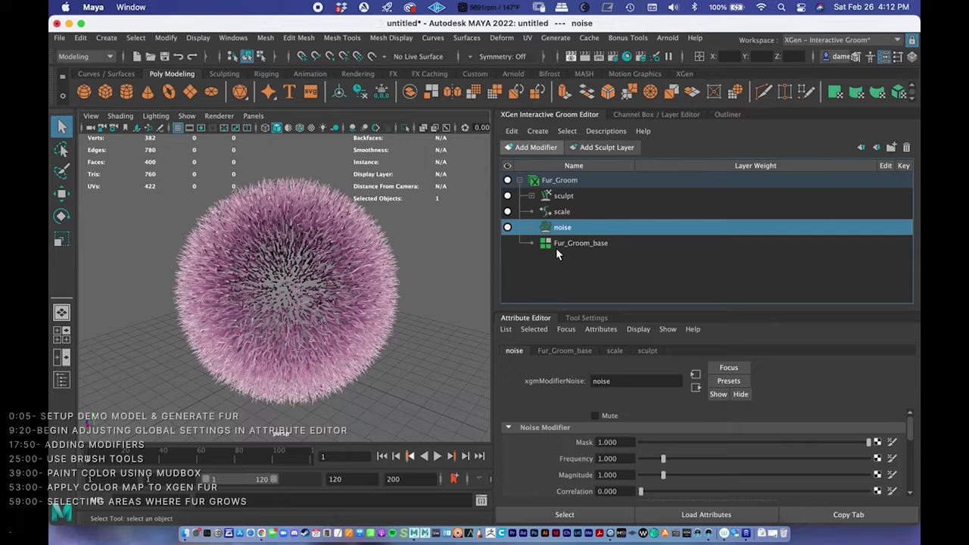
left_click_drag(561, 233, 561, 191)
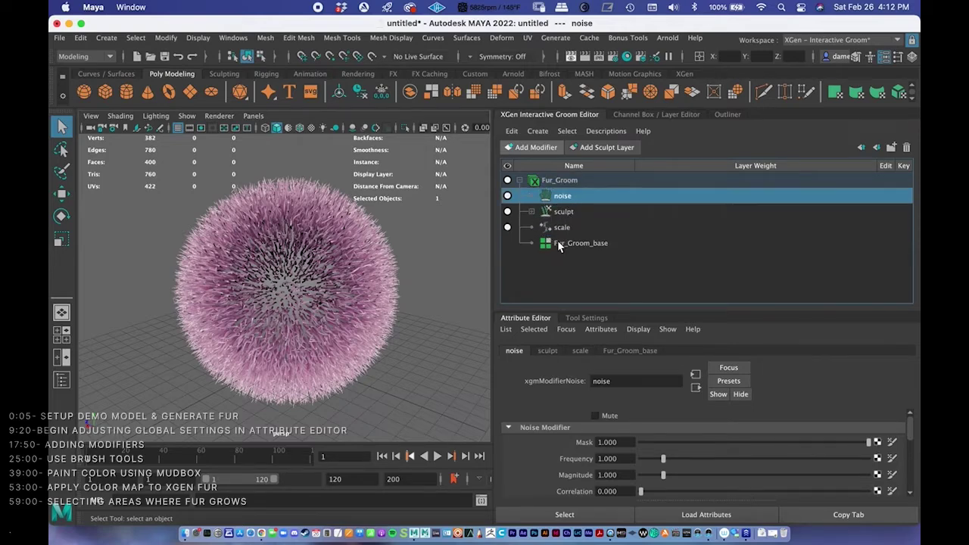
- Examine the noise effect on the hairs up close and from several angles
scroll(411, 222, "up", 10)
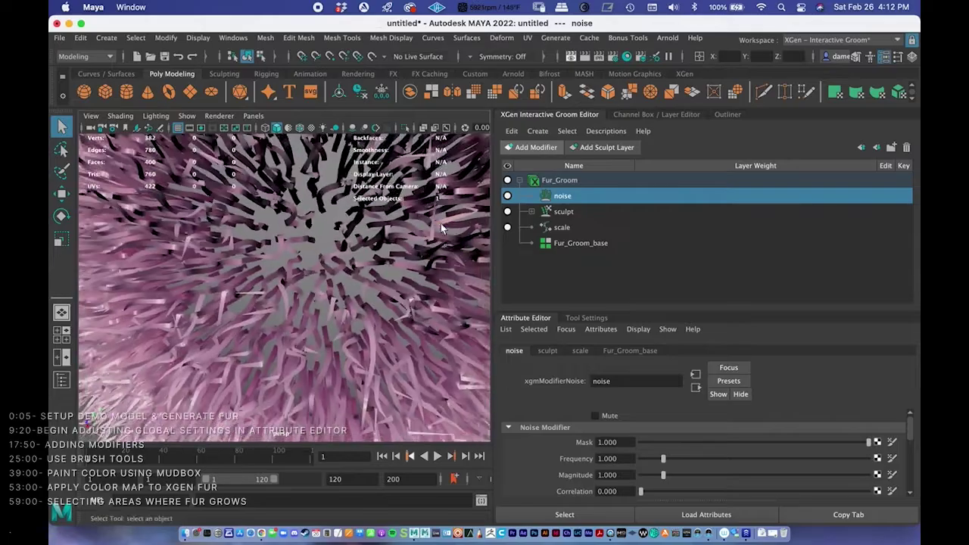
right_click_drag(394, 265, 365, 238, "alt")
left_click_drag(365, 238, 400, 244, "alt")
right_click_drag(401, 244, 356, 256, "alt")
right_click_drag(329, 286, 341, 265, "alt")
mouse_move(341, 265)
middle_mouse_down("alt")
mouse_move(318, 261)
mouse_move(325, 268)
middle_mouse_up("alt")
right_click_drag(325, 268, 299, 268, "alt")
middle_click_drag(298, 270, 322, 270, "alt")
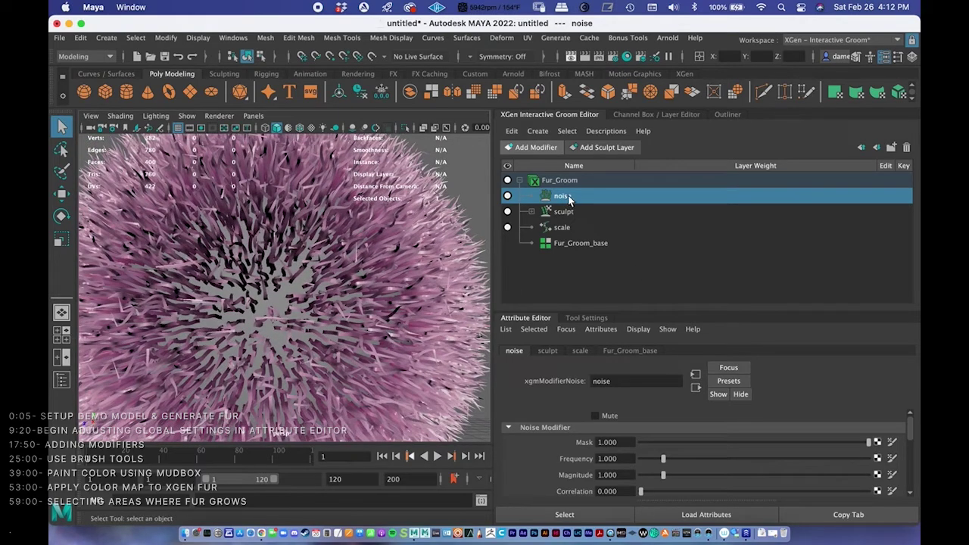
- Try a noise Frequency of 0 and inspect how the hairs bend
left_click(562, 182)
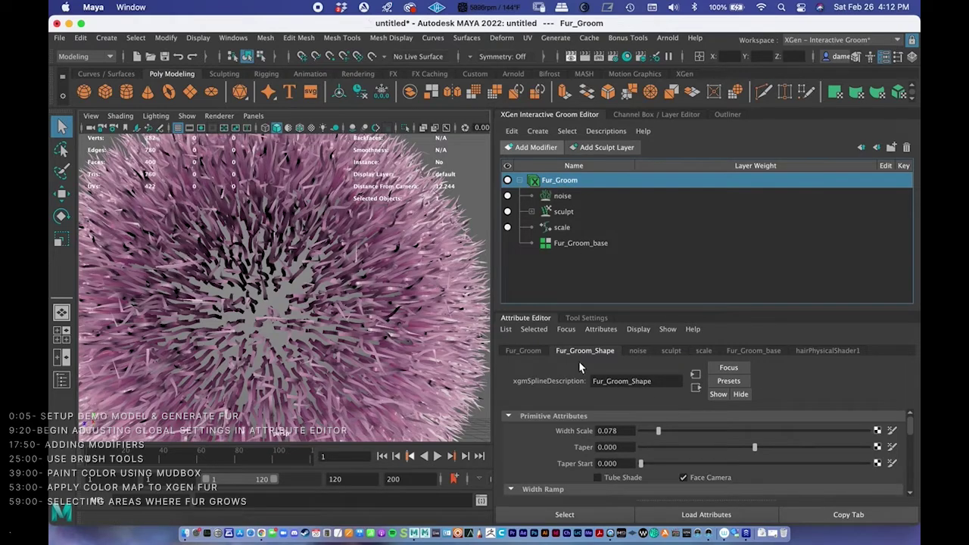
left_click(563, 196)
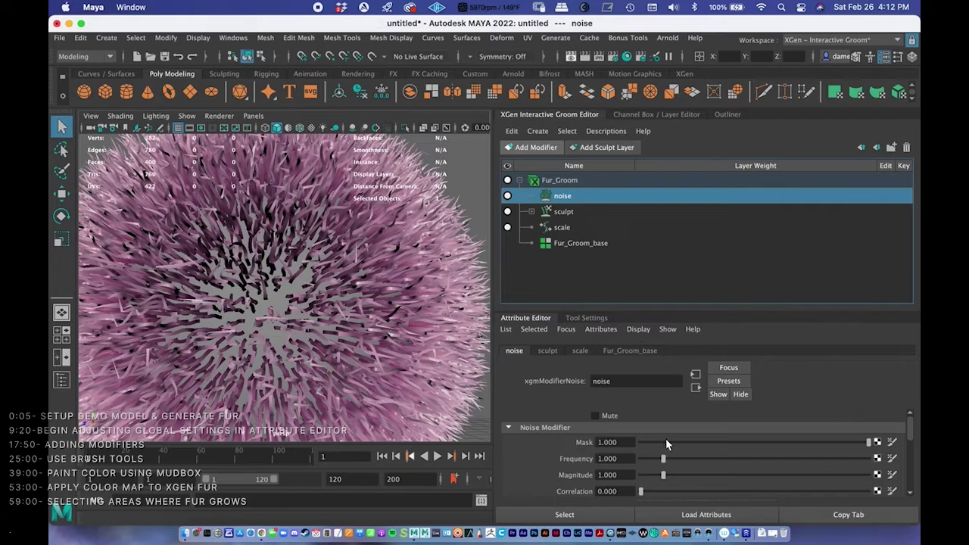
right_click_drag(386, 310, 370, 265, "alt")
middle_click_drag(371, 265, 393, 274, "alt")
scroll(382, 269, "up", 8)
scroll(371, 286, "down", 6)
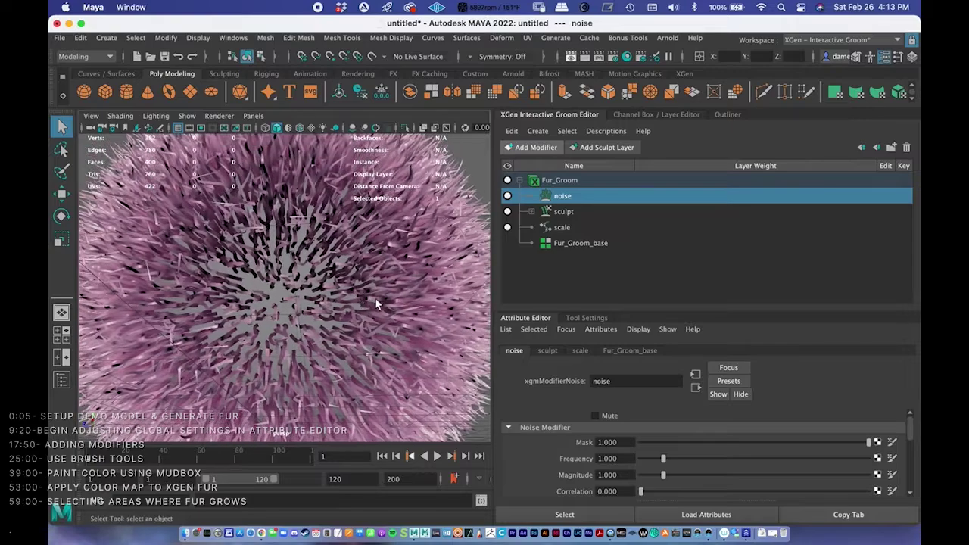
left_click_drag(663, 460, 640, 461)
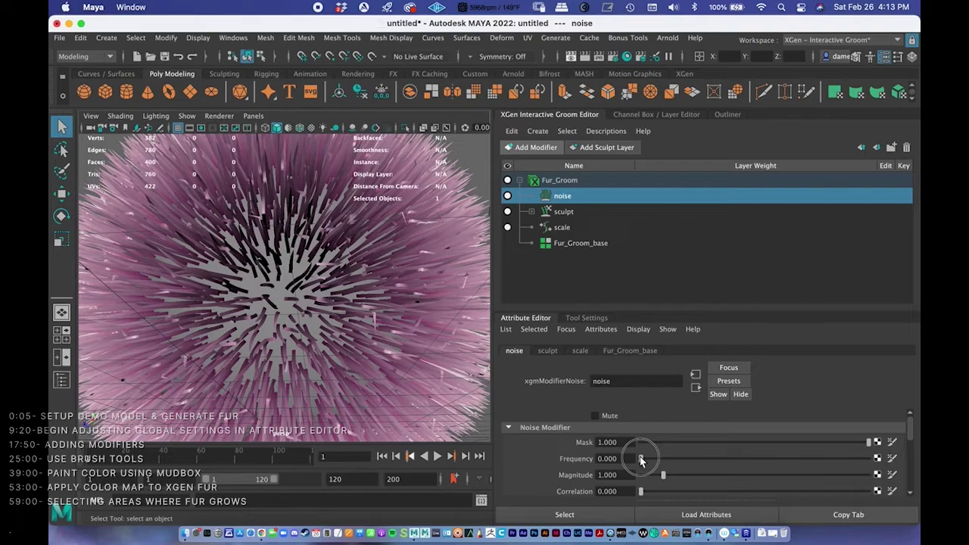
mouse_move(362, 301)
left_mouse_down("alt")
mouse_move(386, 303)
mouse_move(372, 288)
mouse_move(362, 295)
left_mouse_up("alt")
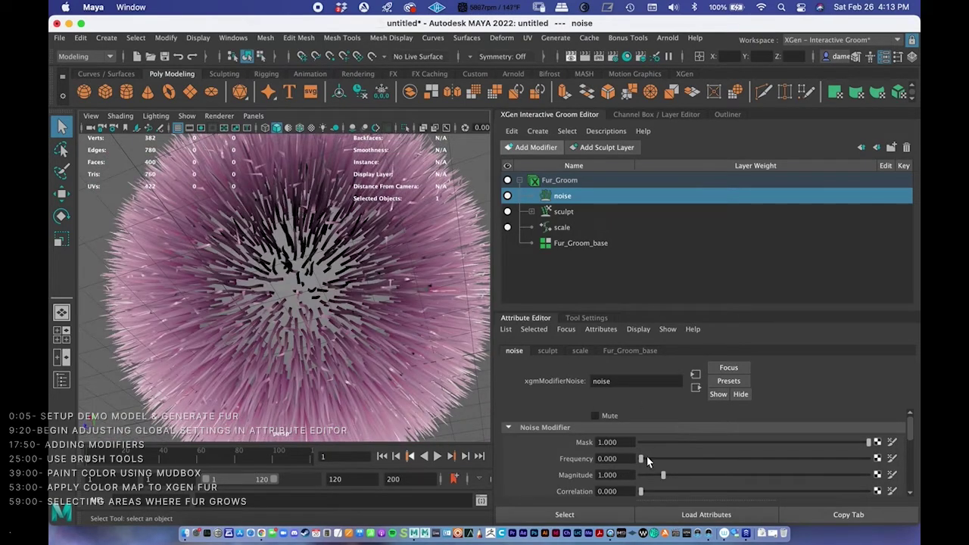
- Set the noise Frequency to about 3.74 and inspect the kinked hairs up close
left_click_drag(644, 459, 725, 459)
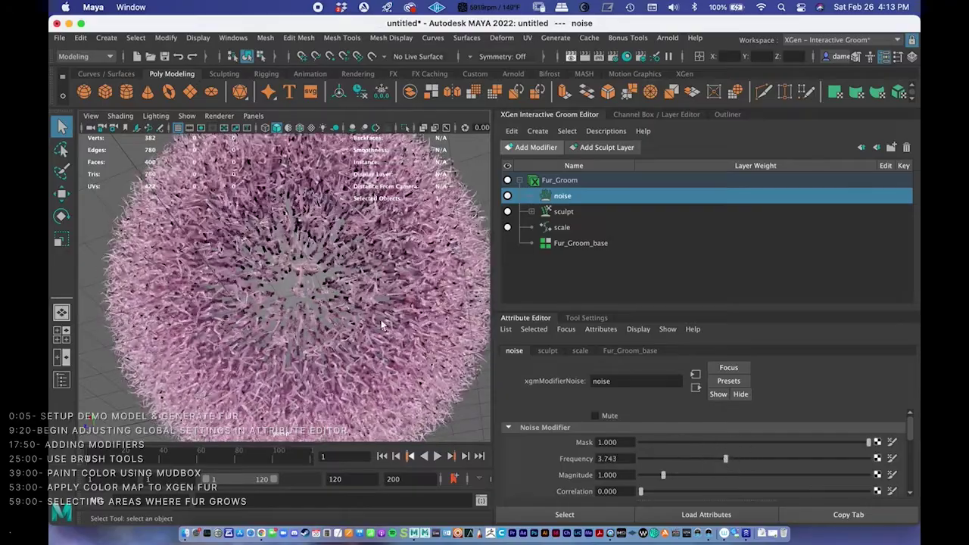
scroll(451, 246, "up", 5)
scroll(452, 246, "down", 5)
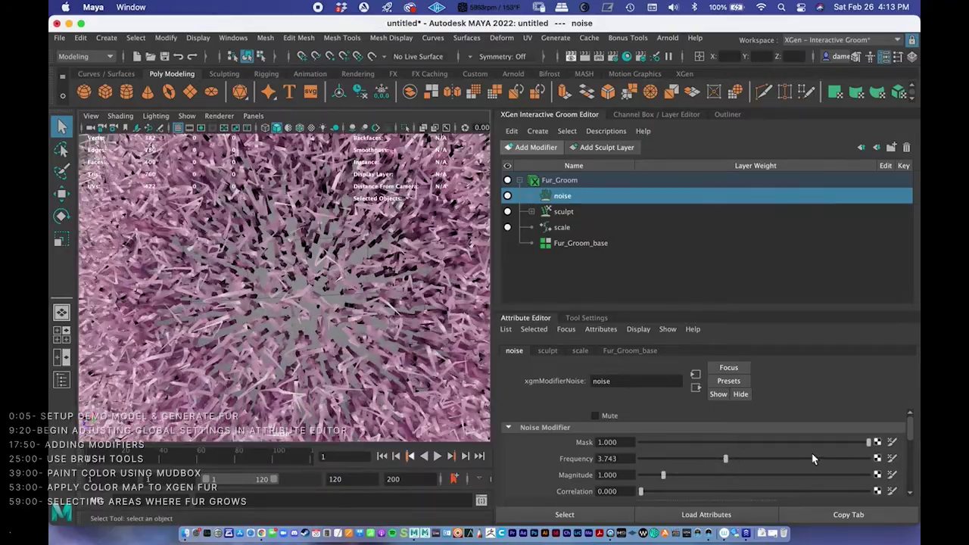
- Try noise Mask values of about 0.13 and 0, and restore the Mask to 1
left_click_drag(838, 443, 670, 443)
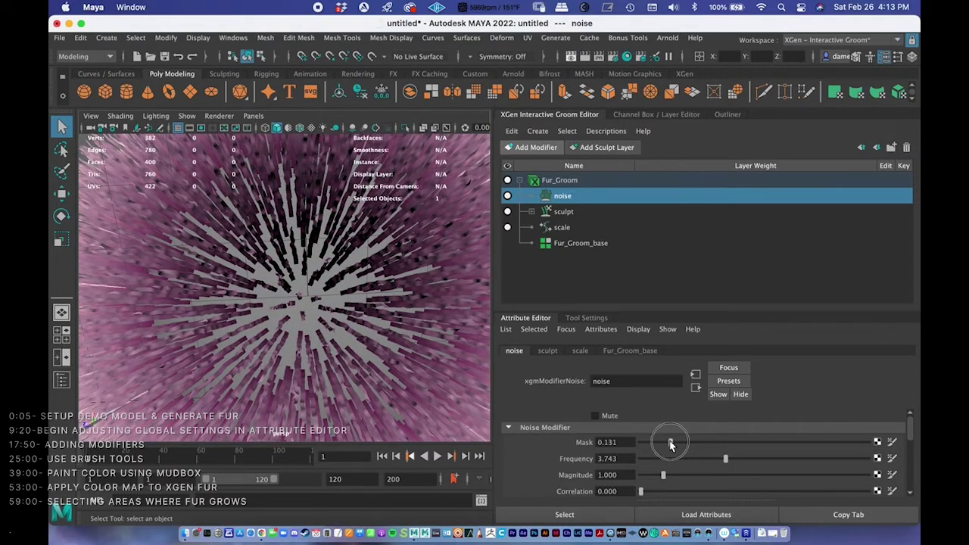
left_click_drag(670, 443, 876, 456)
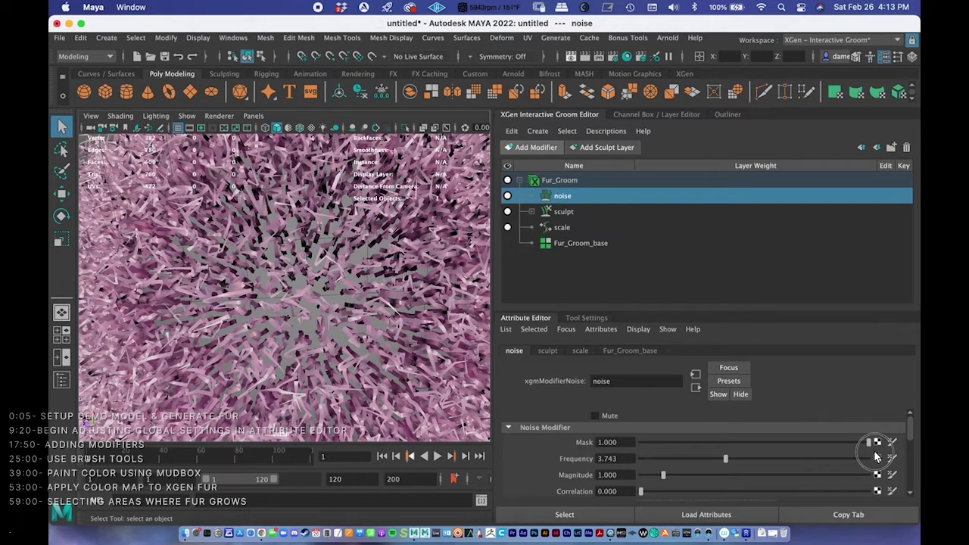
left_click_drag(876, 456, 583, 434)
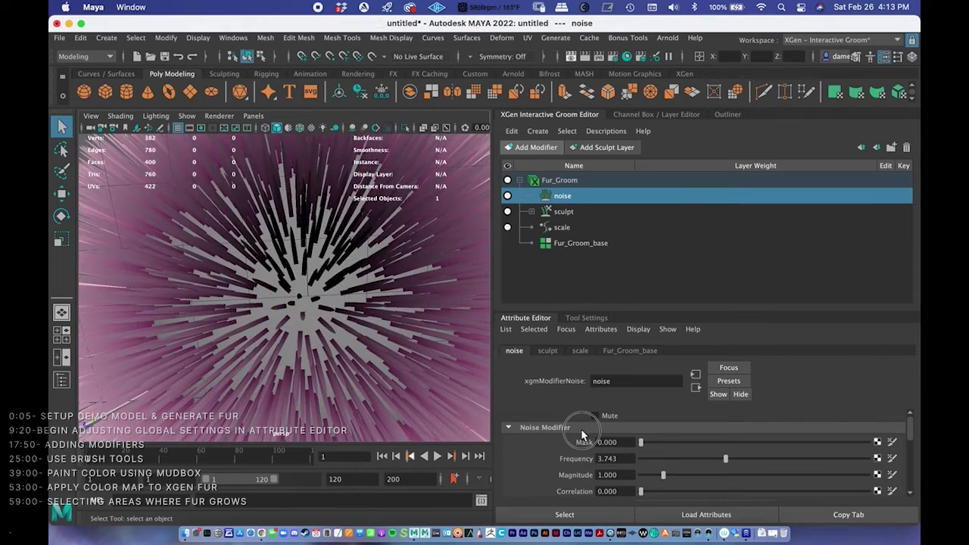
left_click_drag(640, 442, 871, 454)
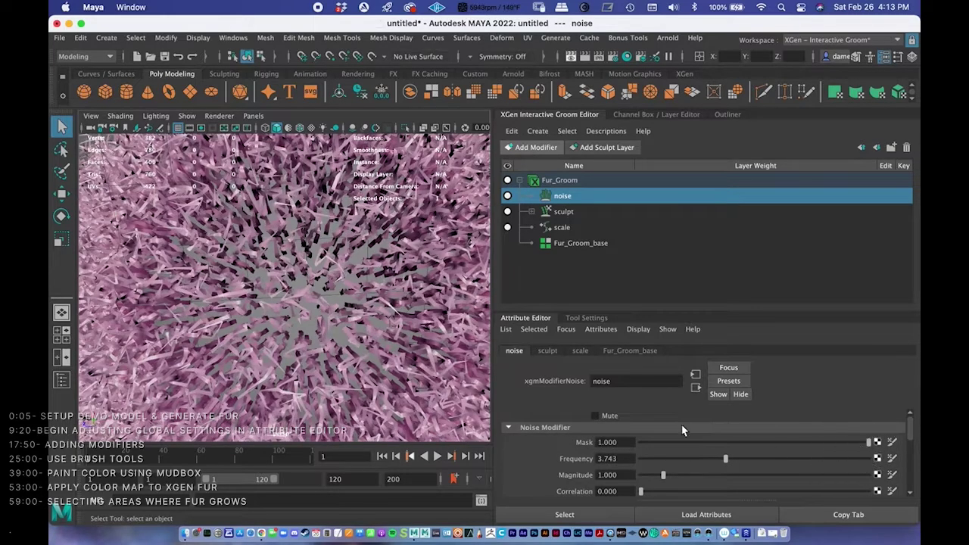
- Set the noise modifier's Correlation to about 12.83 and its Magnitude to about 0.32
mouse_move(664, 476)
left_mouse_down()
mouse_move(736, 473)
mouse_move(645, 473)
mouse_move(670, 491)
left_mouse_up()
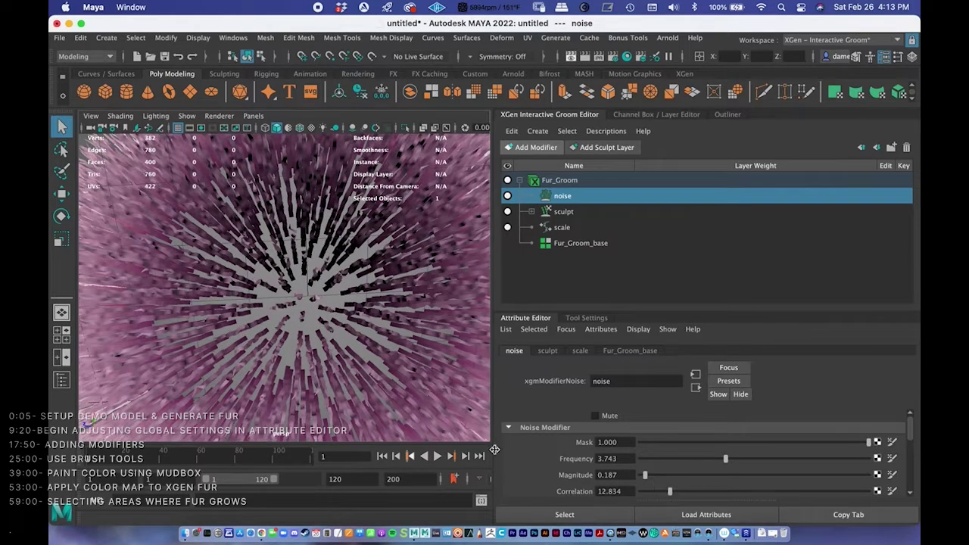
right_click_drag(366, 305, 356, 261, "alt")
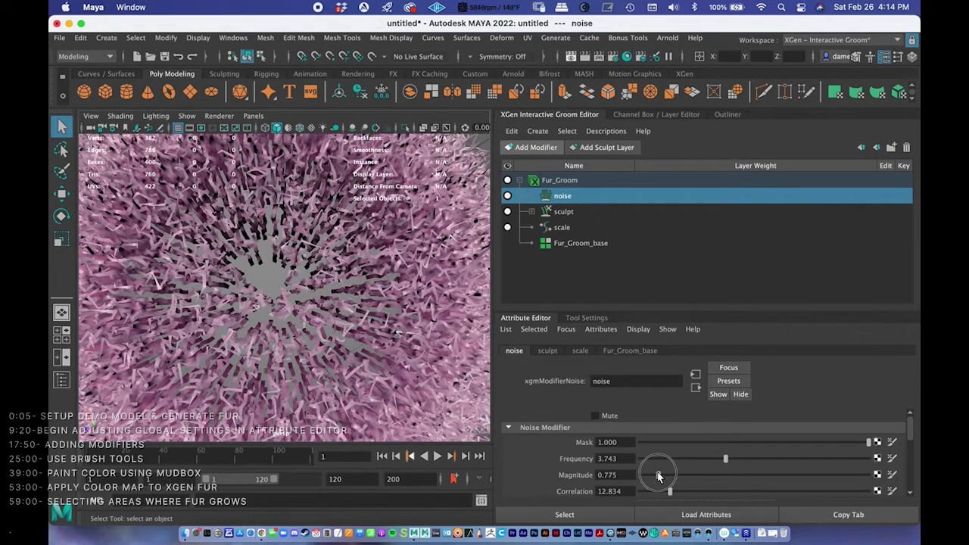
left_click_drag(650, 475, 647, 476)
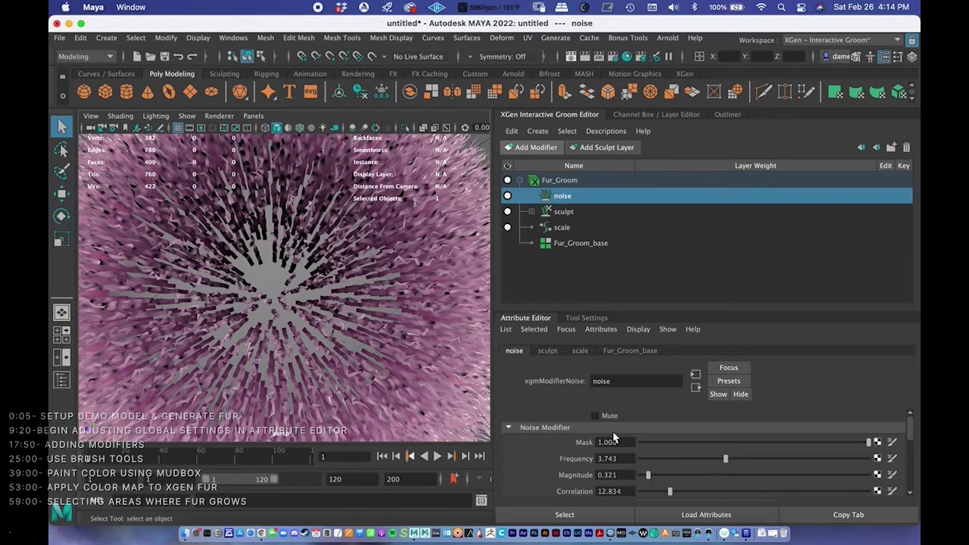
- Lengthen the fur by setting the scale modifier's Scale to about 1.37 and examine the hairs from several angles
left_click(547, 351)
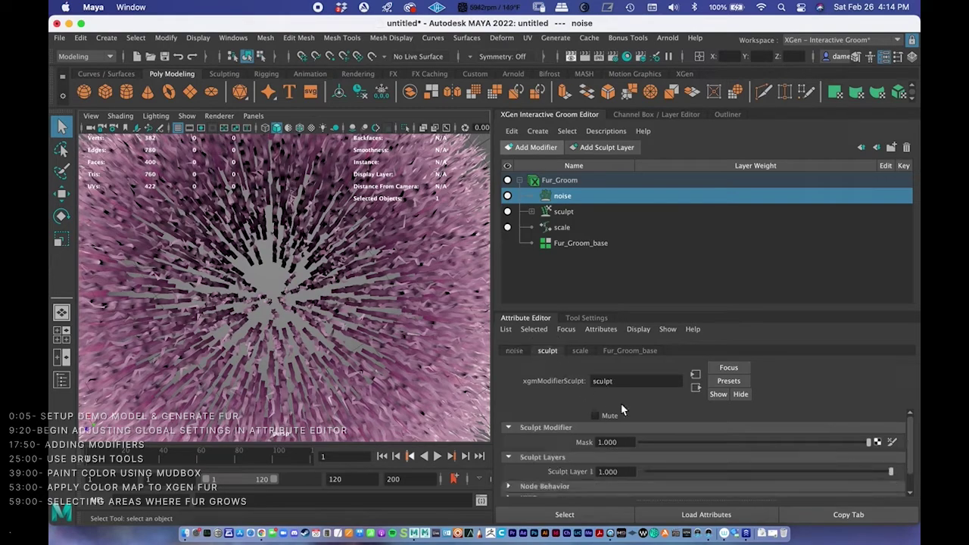
left_click(579, 351)
left_click_drag(661, 459, 670, 458)
left_click_drag(434, 348, 381, 311, "alt")
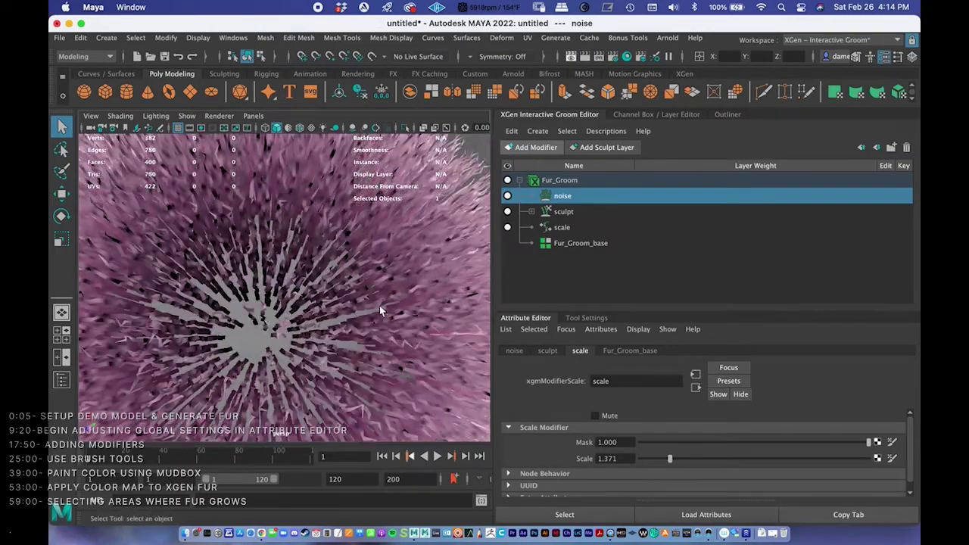
right_click_drag(380, 310, 337, 305, "alt")
mouse_move(338, 305)
middle_mouse_down("alt")
mouse_move(331, 279)
mouse_move(324, 298)
middle_mouse_up("alt")
right_click_drag(300, 281, 386, 284, "alt")
middle_click_drag(386, 283, 426, 322, "alt")
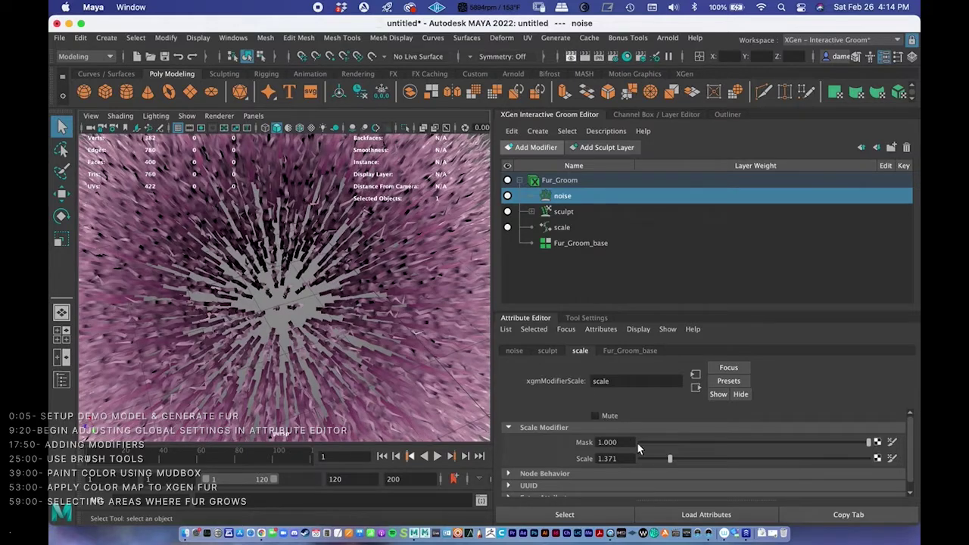
- Set the noise modifier's Preserve Length to about 0.8
left_click(515, 352)
scroll(709, 455, "down", 3)
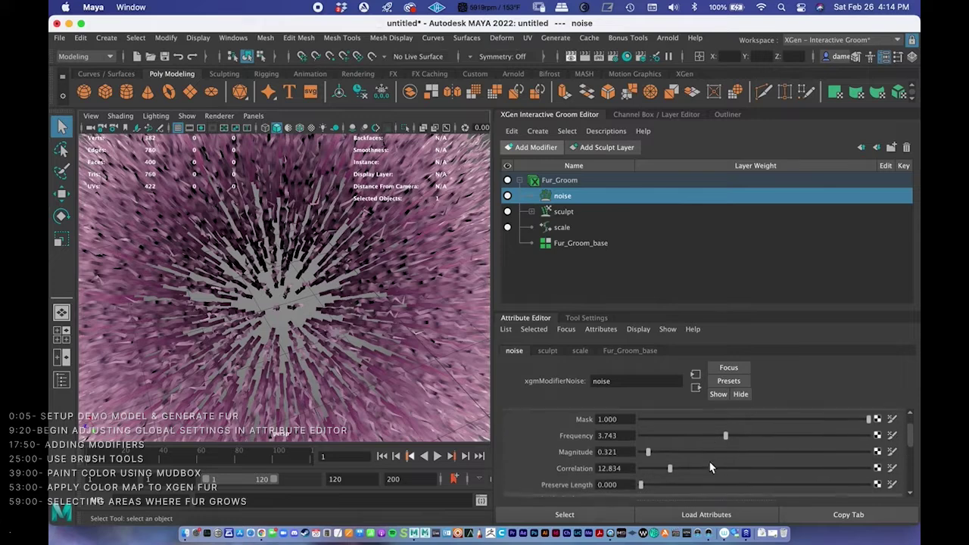
left_click_drag(640, 455, 642, 455)
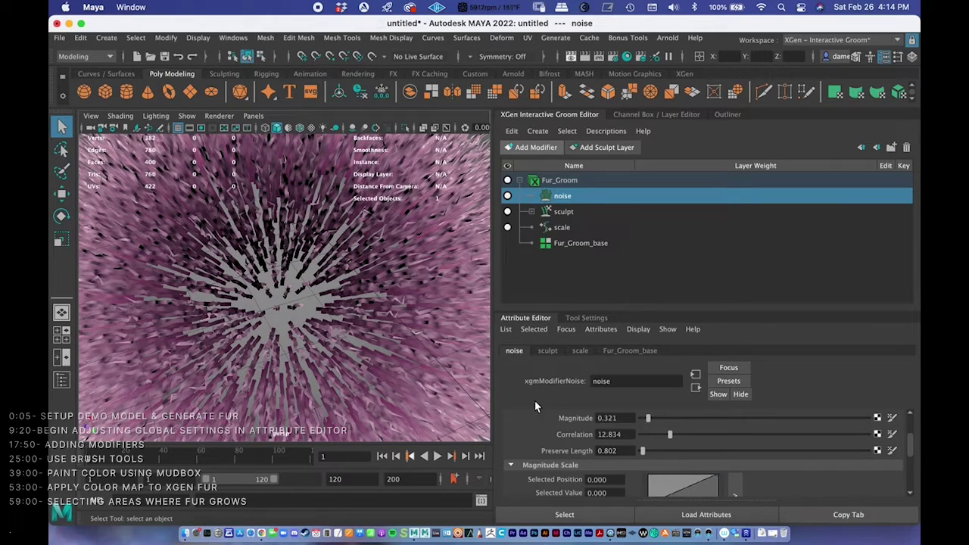
- Thin the hairs by setting Fur_Groom's Width Scale to about 0.056, and reopen the noise modifier's settings
left_click(560, 182)
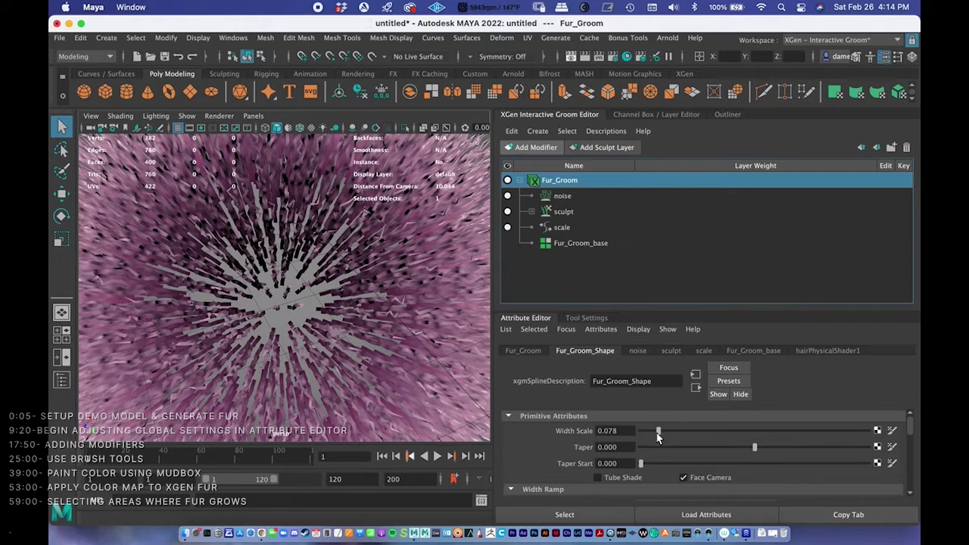
mouse_move(659, 430)
left_mouse_down()
mouse_move(672, 429)
mouse_move(654, 432)
left_mouse_up()
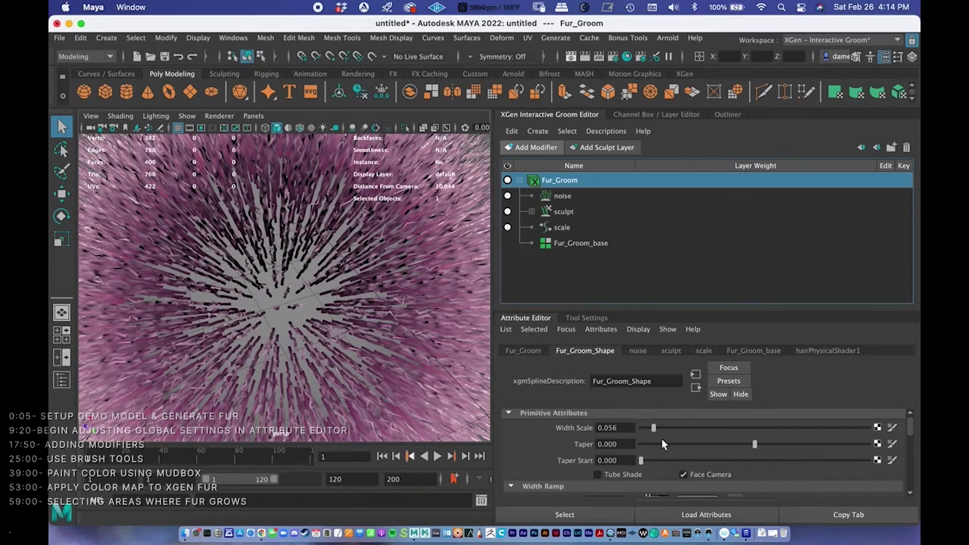
left_click(561, 198)
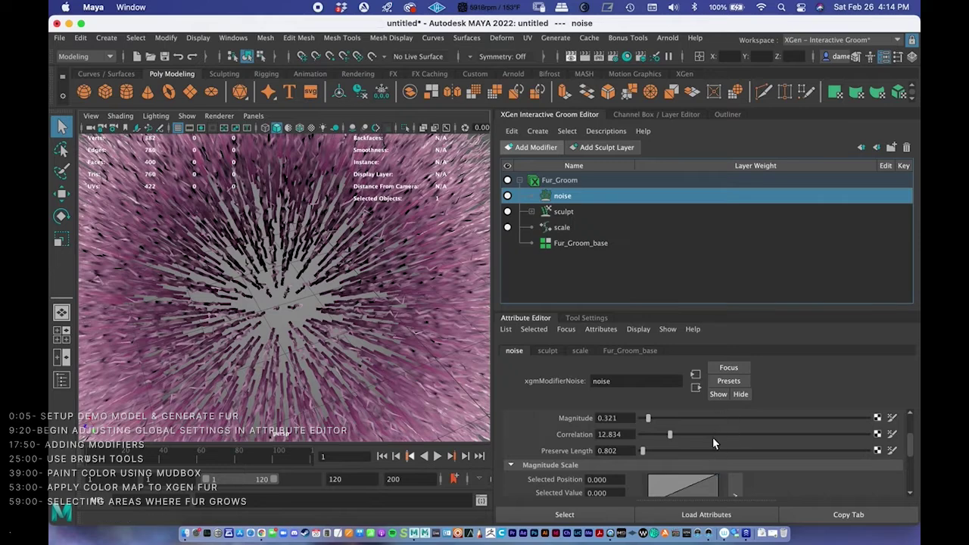
- Set the noise modifier's Preserve Length to 0 and examine the hairs from the side
scroll(667, 448, "down", 6)
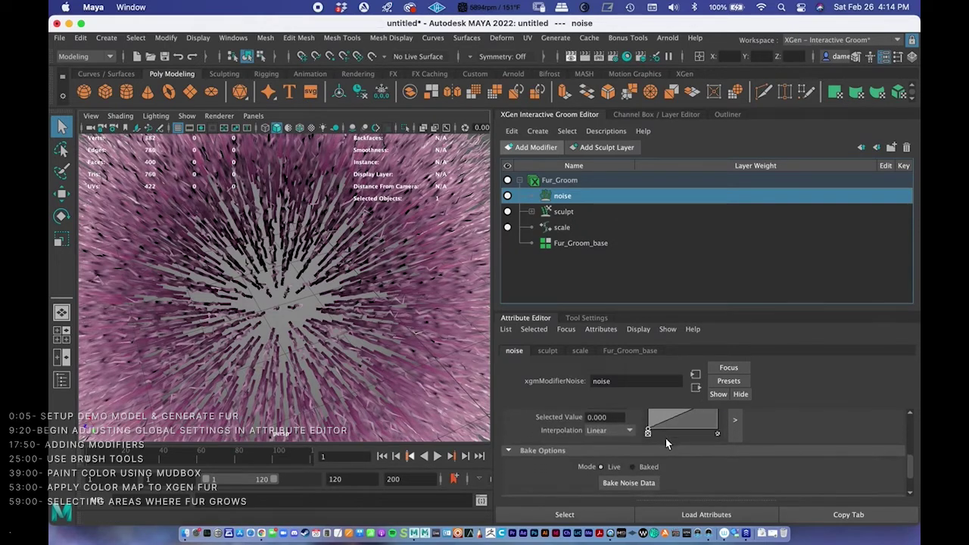
scroll(664, 448, "up", 6)
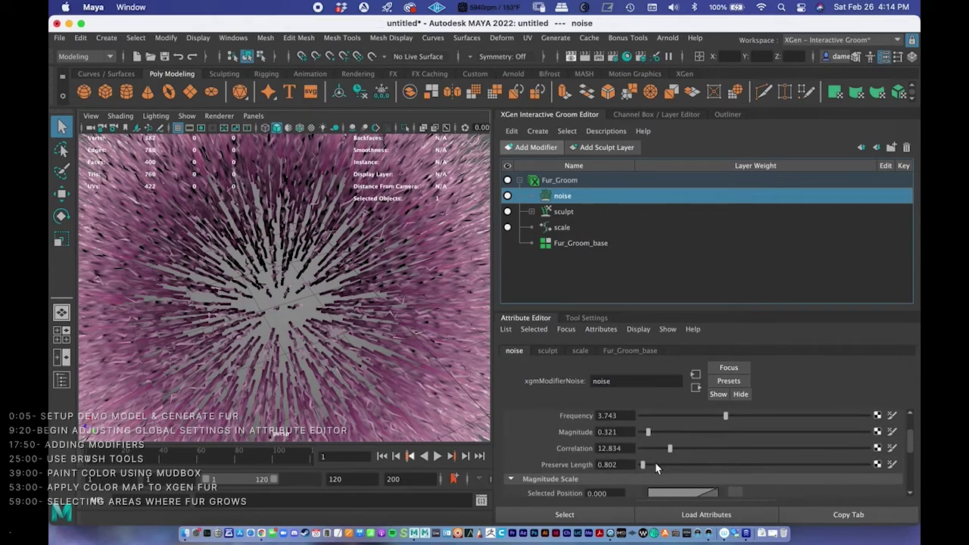
left_click(643, 469)
left_click_drag(644, 469, 622, 469)
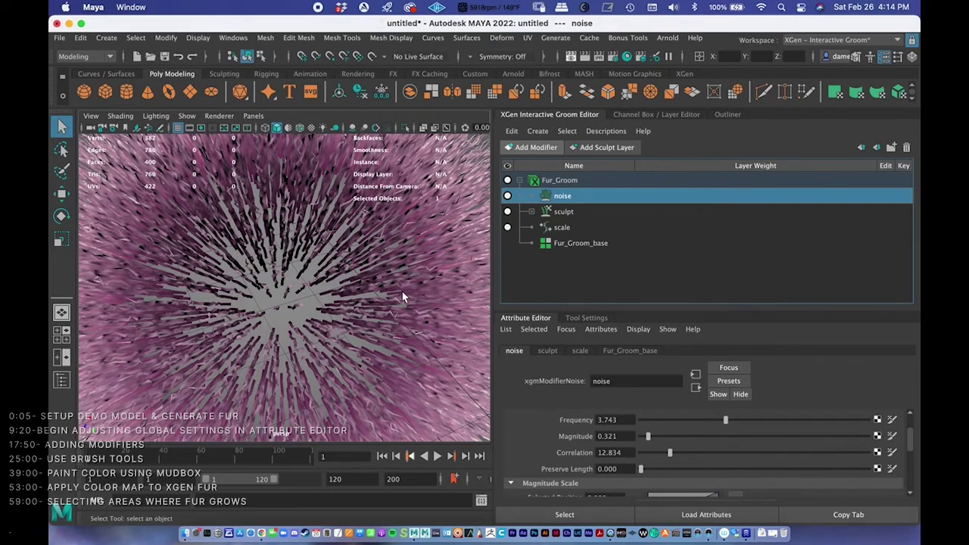
left_click(306, 285)
right_click_drag(306, 285, 352, 285, "alt")
left_click_drag(352, 286, 341, 258, "alt")
right_click_drag(318, 281, 340, 281, "alt")
middle_click_drag(340, 281, 363, 282, "alt")
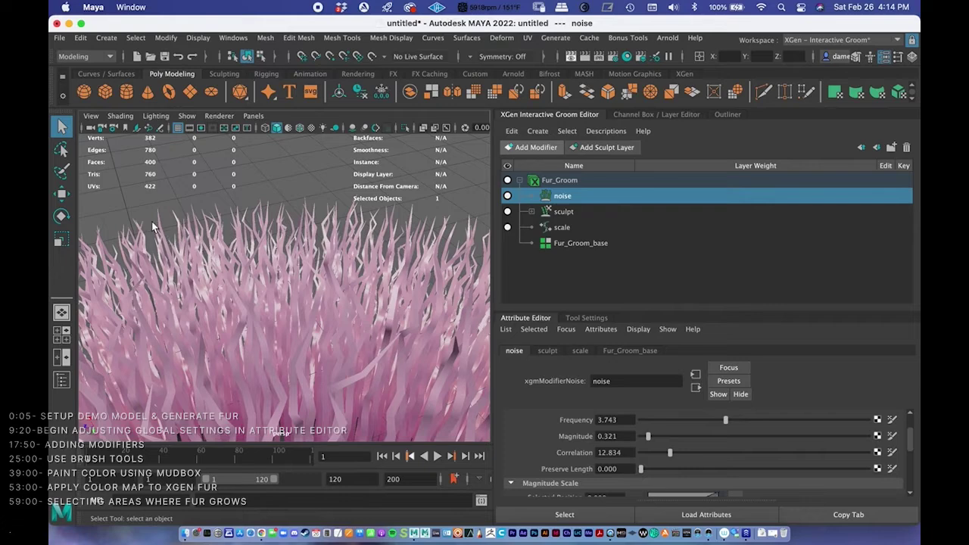
- Raise the noise modifier's Preserve Length to 100 and inspect the fur
mouse_move(643, 471)
left_mouse_down()
mouse_move(788, 468)
mouse_move(892, 482)
mouse_move(696, 460)
mouse_move(642, 464)
left_mouse_up()
left_click_drag(657, 470, 883, 475)
left_click_drag(408, 316, 353, 216, "alt")
right_click_drag(353, 216, 340, 251, "alt")
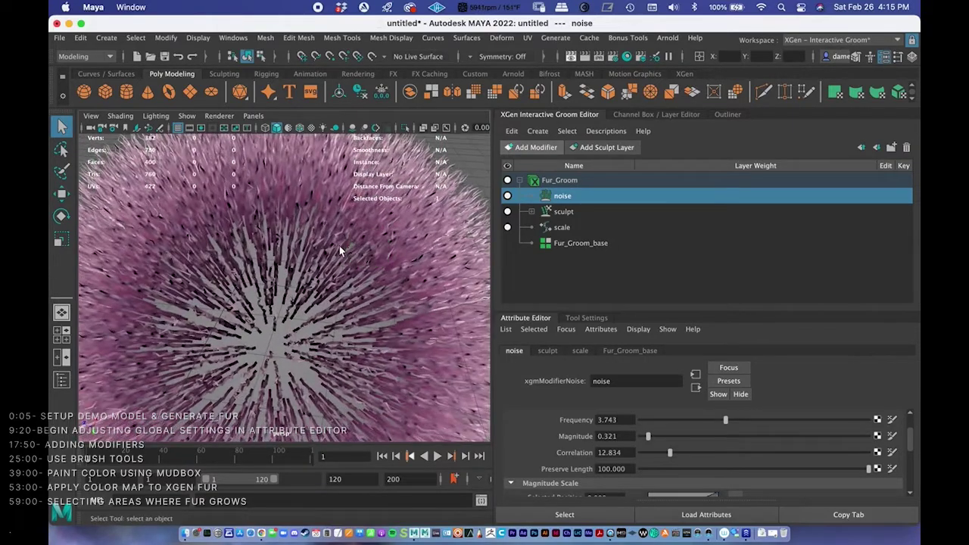
middle_click_drag(340, 251, 449, 306, "alt")
- Set the noise modifier's Correlation to about 7.49 and check the whole fur ball
mouse_move(670, 454)
left_mouse_down()
mouse_move(781, 445)
mouse_move(658, 445)
left_mouse_up()
right_click_drag(364, 298, 337, 277, "alt")
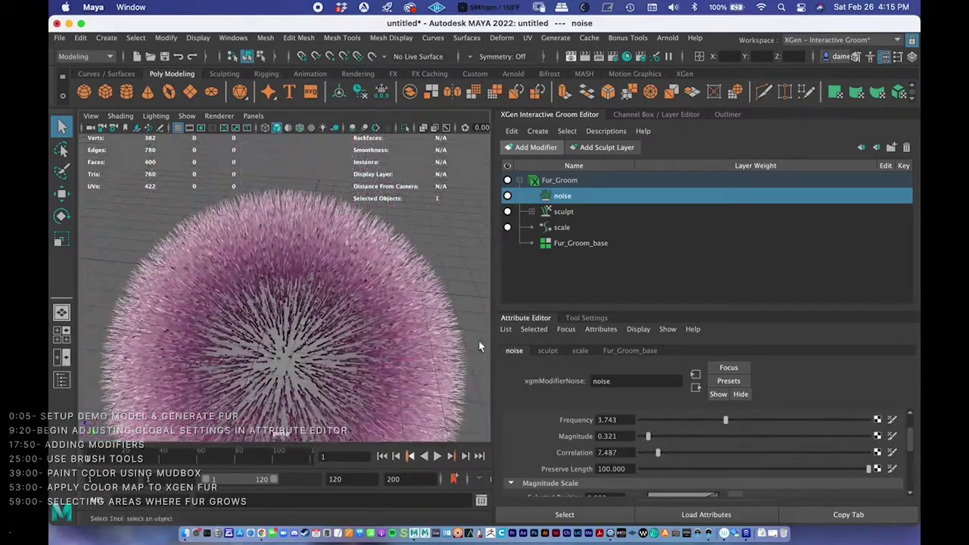
middle_click_drag(269, 336, 354, 263, "alt")
left_click_drag(664, 455, 653, 453)
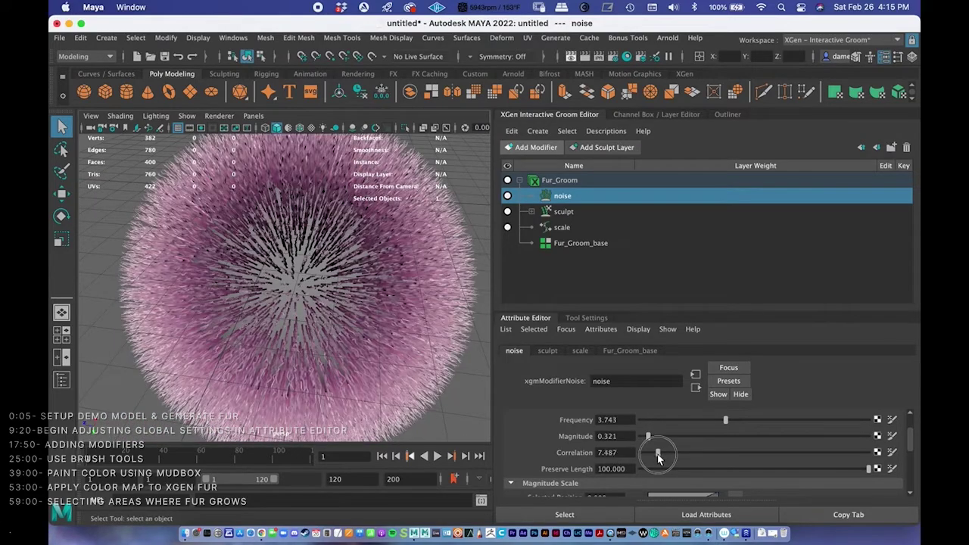
- Add a point to the noise modifier's Magnitude Scale ramp at position about 0.19 with value 0.7, and inspect the hairs close up
scroll(799, 441, "down", 4)
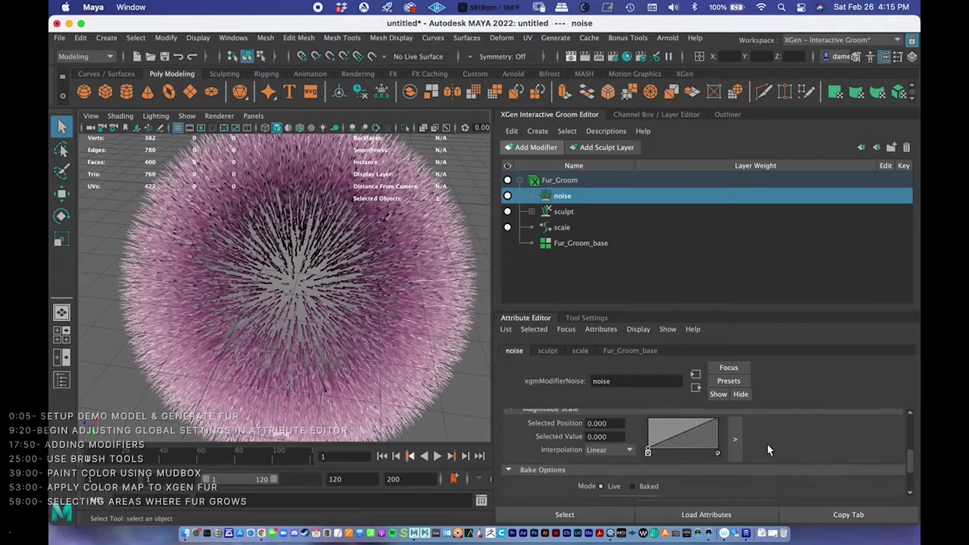
left_click(672, 437)
mouse_move(672, 436)
left_mouse_down()
mouse_move(670, 421)
mouse_move(661, 432)
left_mouse_up()
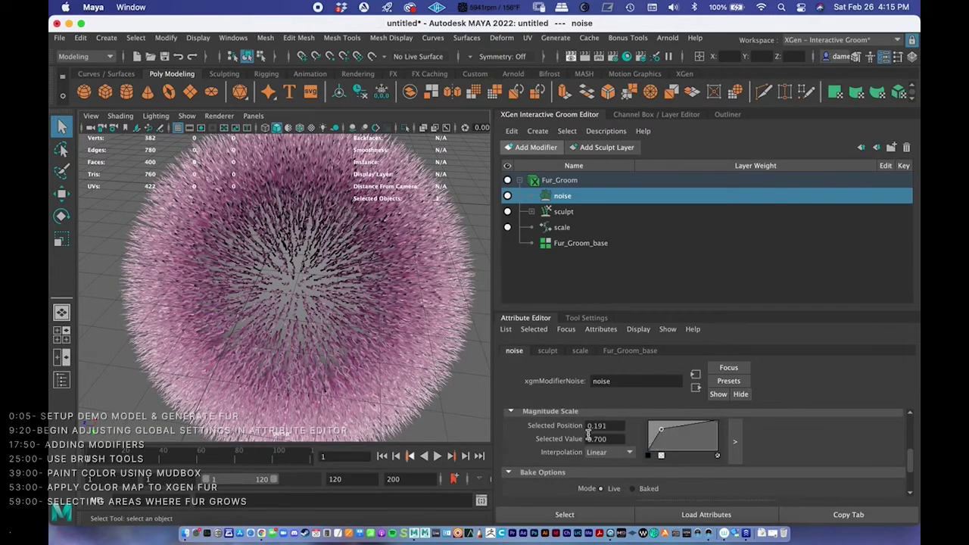
scroll(356, 238, "up", 10)
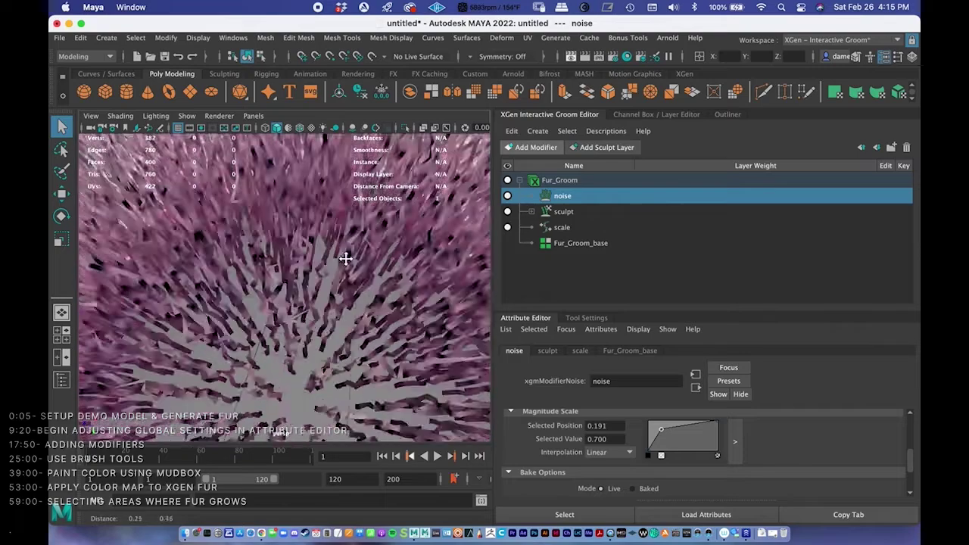
scroll(314, 248, "down", 5)
- Try the added Magnitude Scale ramp point at position about 0.81 with value 0.28, inspect the hairs, and remove the point
left_click_drag(661, 433, 704, 445)
left_click_drag(378, 370, 346, 334, "alt")
scroll(318, 301, "up", 5)
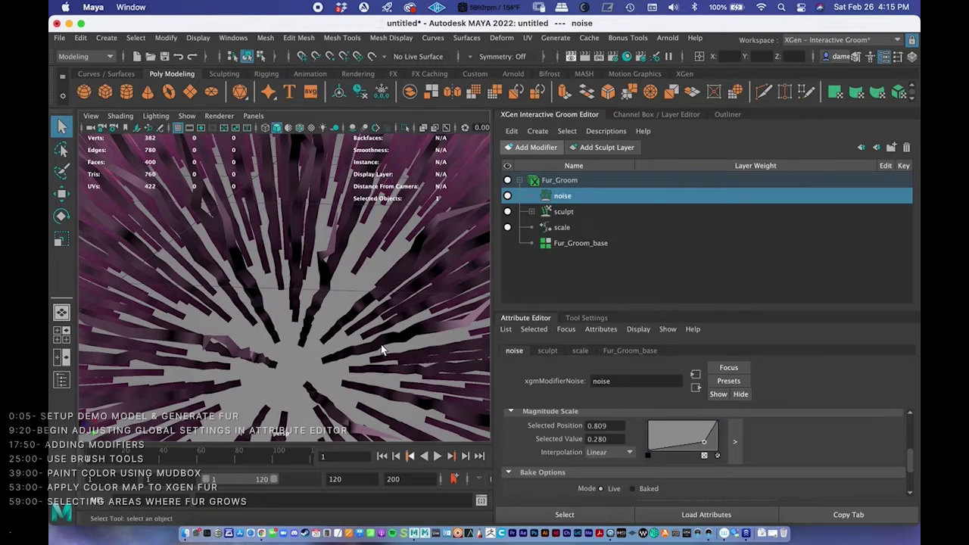
left_click_drag(413, 300, 346, 270, "alt")
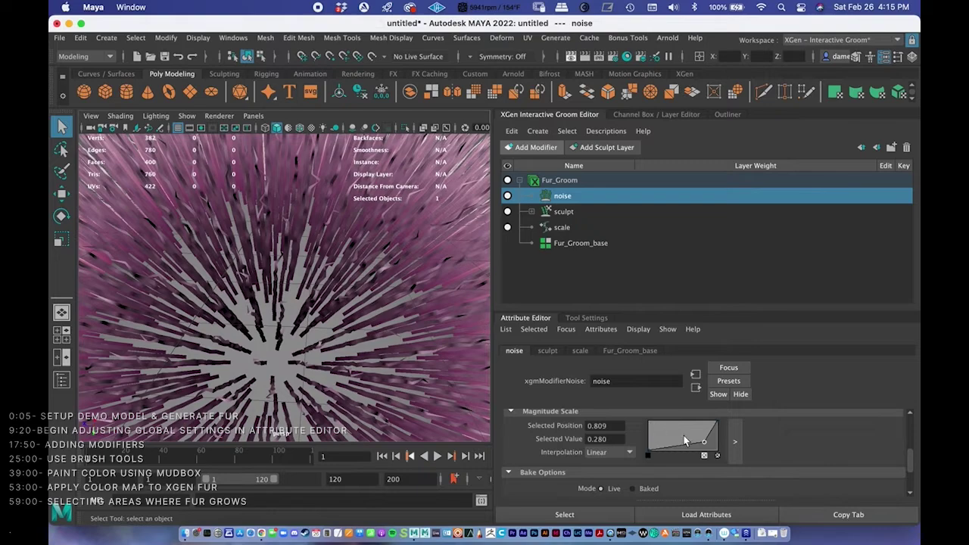
left_click_drag(702, 447, 665, 470)
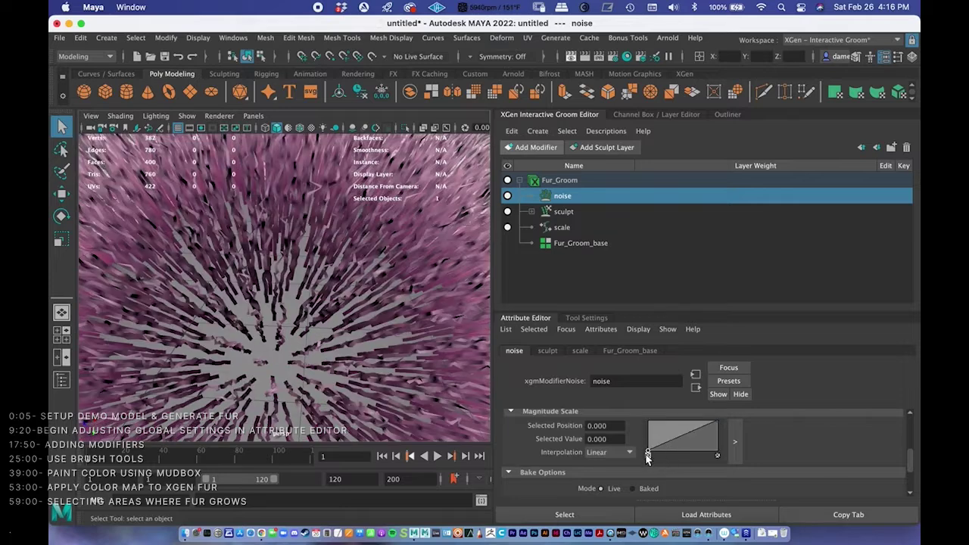
- Reshape the Magnitude Scale ramp to stay high up to just past its middle and fall to 0.18 at the hair tips
left_click(647, 456)
mouse_move(711, 428)
left_mouse_down()
mouse_move(688, 425)
mouse_move(715, 452)
mouse_move(717, 445)
left_mouse_up()
left_click_drag(435, 301, 421, 309, "alt")
left_click_drag(417, 230, 407, 279, "alt")
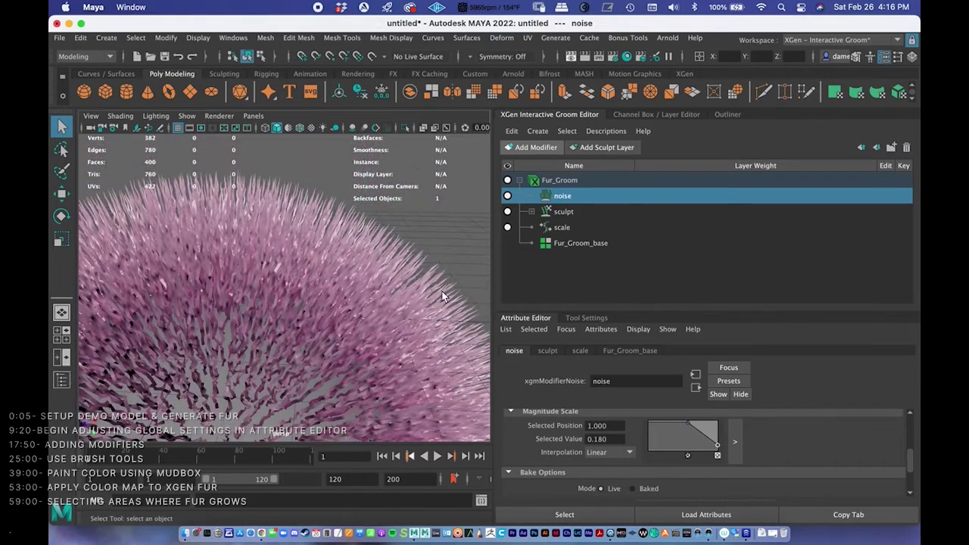
left_click_drag(283, 342, 365, 261, "alt")
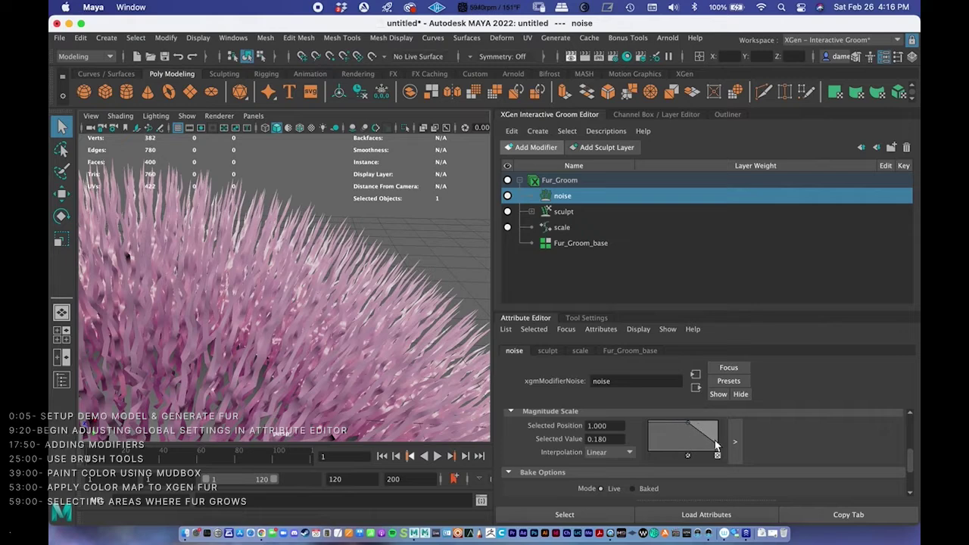
- Set the Magnitude Scale ramp's end point to 0.98 and its middle point to position 0.565 with value 0.86
left_click_drag(718, 450, 714, 428)
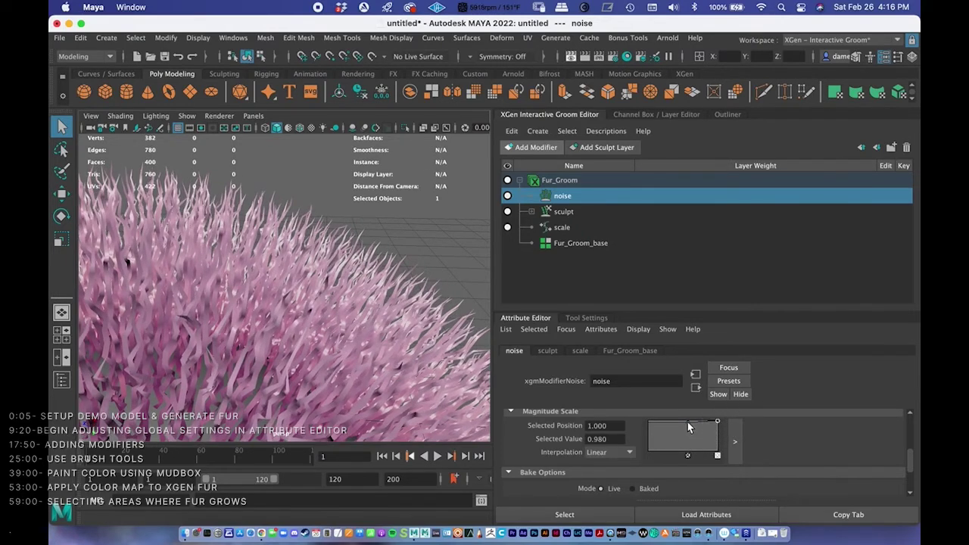
left_click(688, 428)
left_click_drag(687, 428, 688, 429)
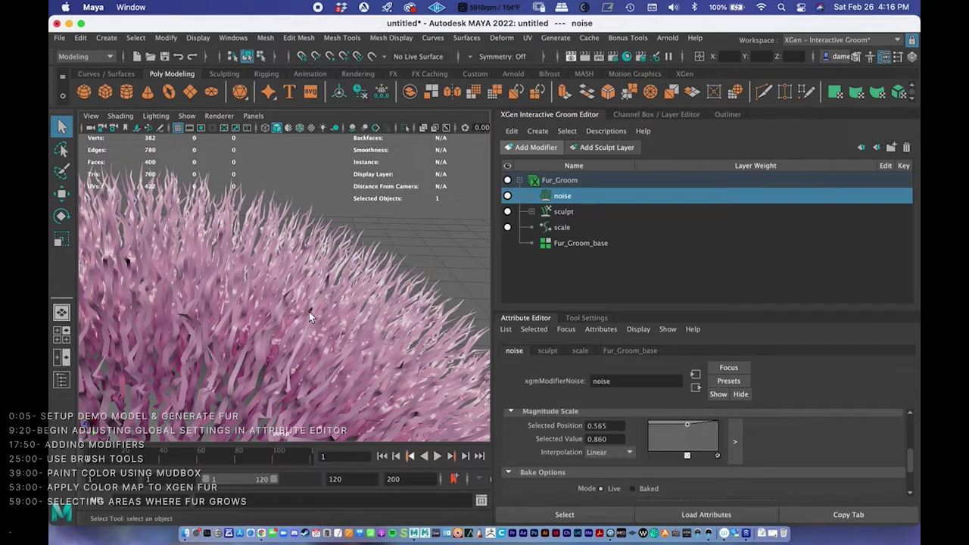
scroll(309, 312, "down", 6)
left_click_drag(284, 323, 446, 318, "alt")
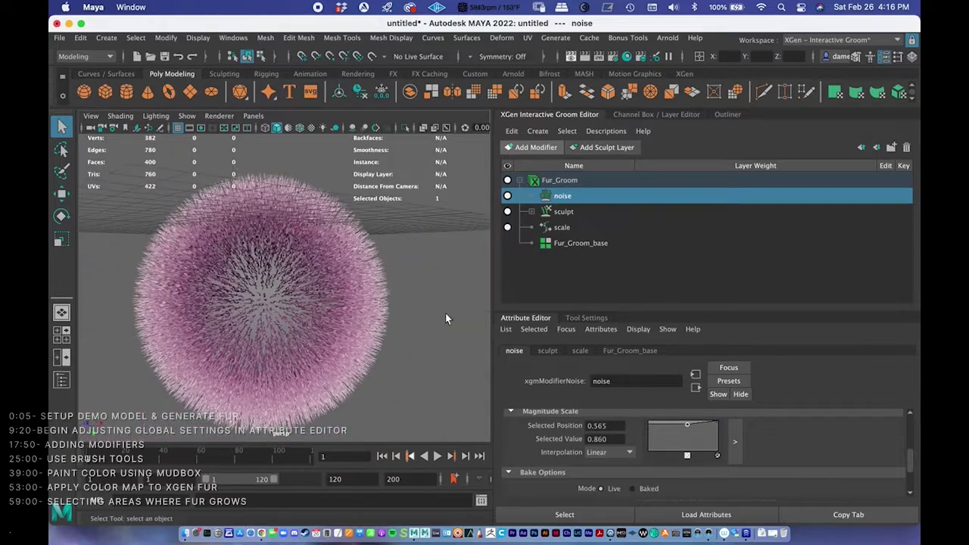
- Add a Magnitude Scale ramp point near the hair roots at position 0.104 with value 0.44, and inspect the fur
left_click(656, 437)
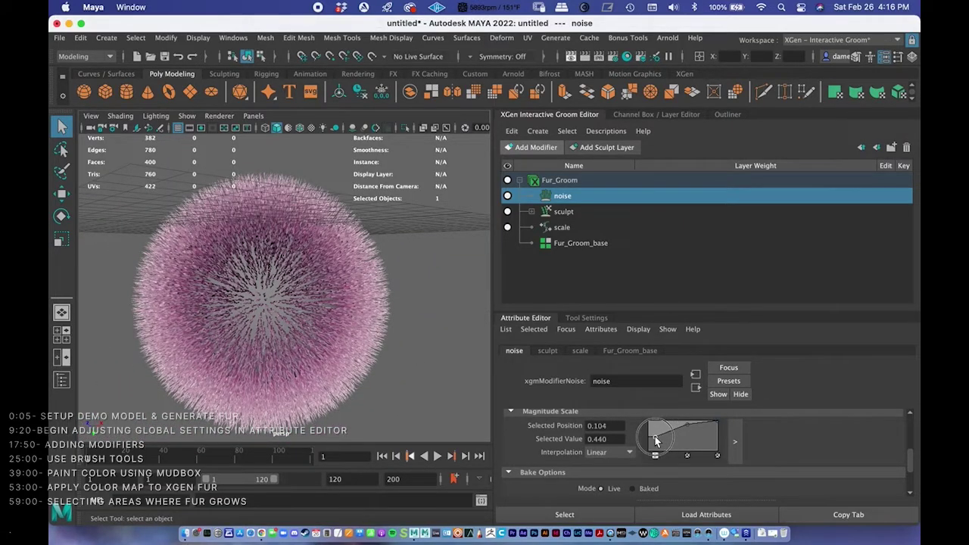
scroll(309, 283, "up", 5)
scroll(378, 282, "down", 5)
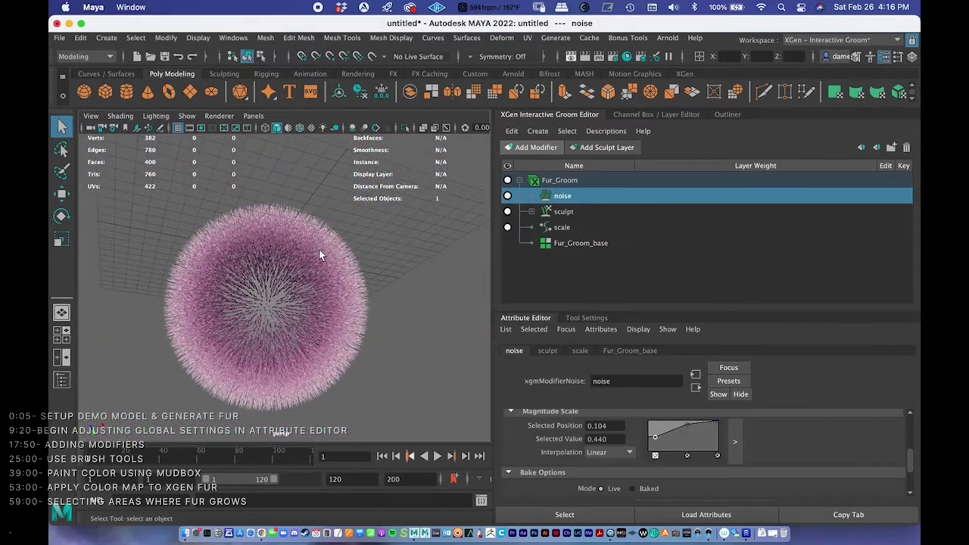
scroll(362, 260, "up", 3)
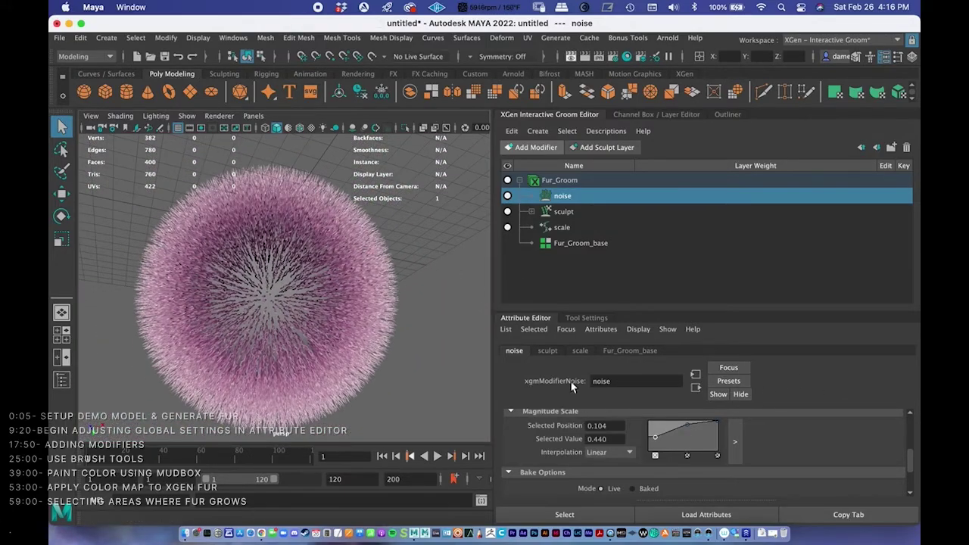
- Add a Clump modifier to Fur_Groom and display its settings
left_click(536, 148)
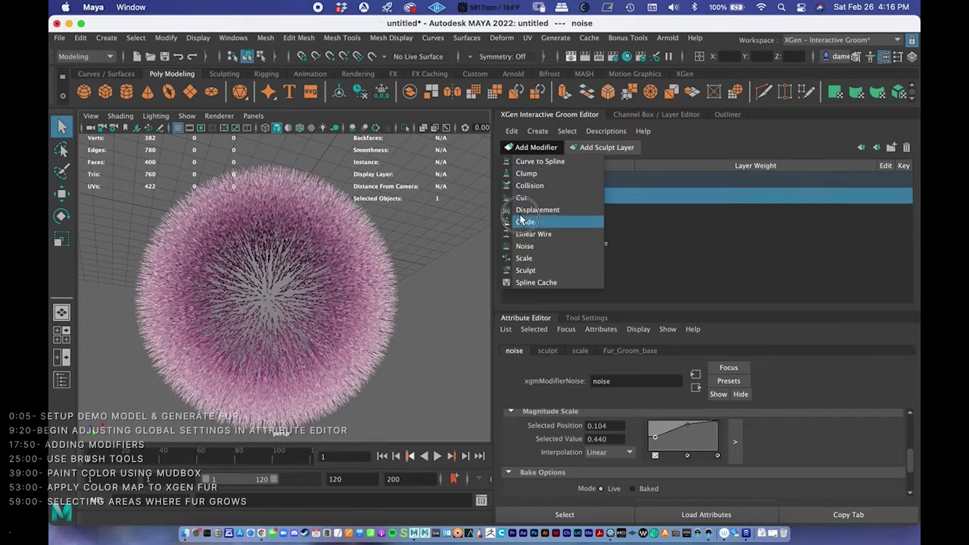
left_click(526, 175)
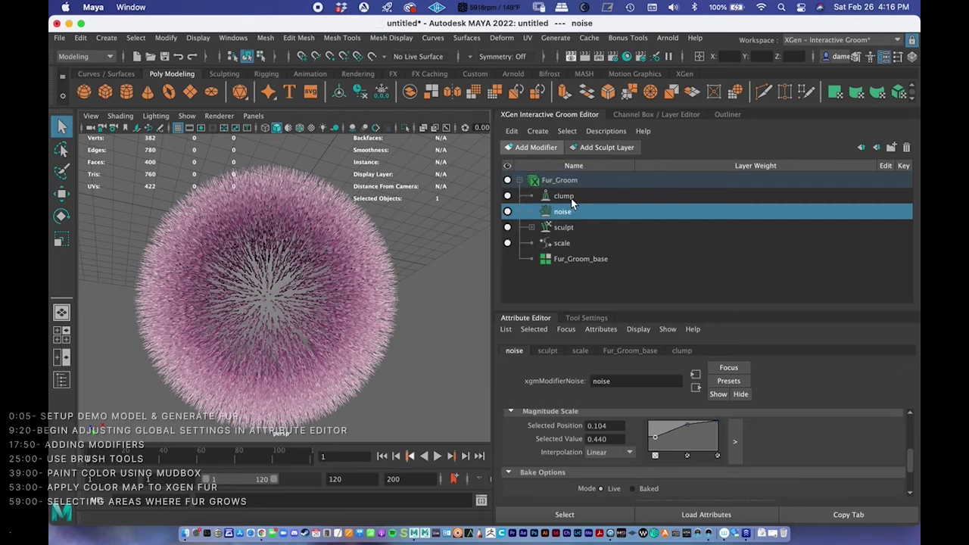
left_click(564, 196)
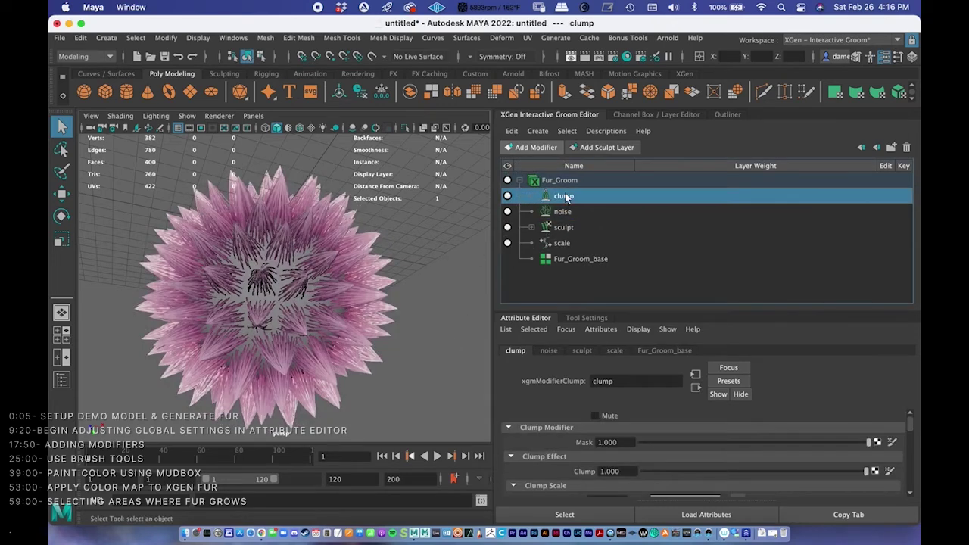
left_click(533, 148)
left_click(486, 148)
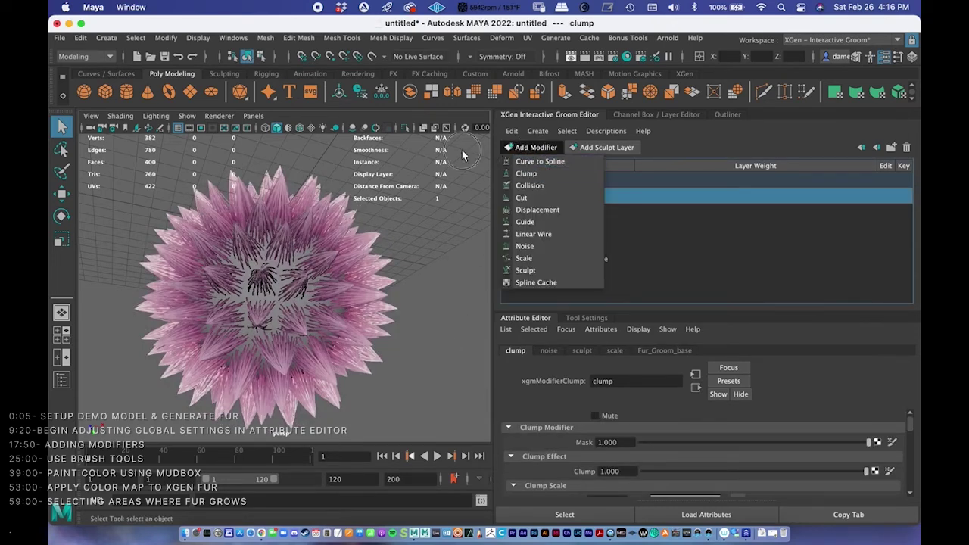
- Examine the clumped fur on the sphere from several angles
right_click_drag(292, 241, 402, 243, "alt")
left_click_drag(350, 309, 356, 244, "alt")
right_click_drag(386, 236, 303, 250, "alt")
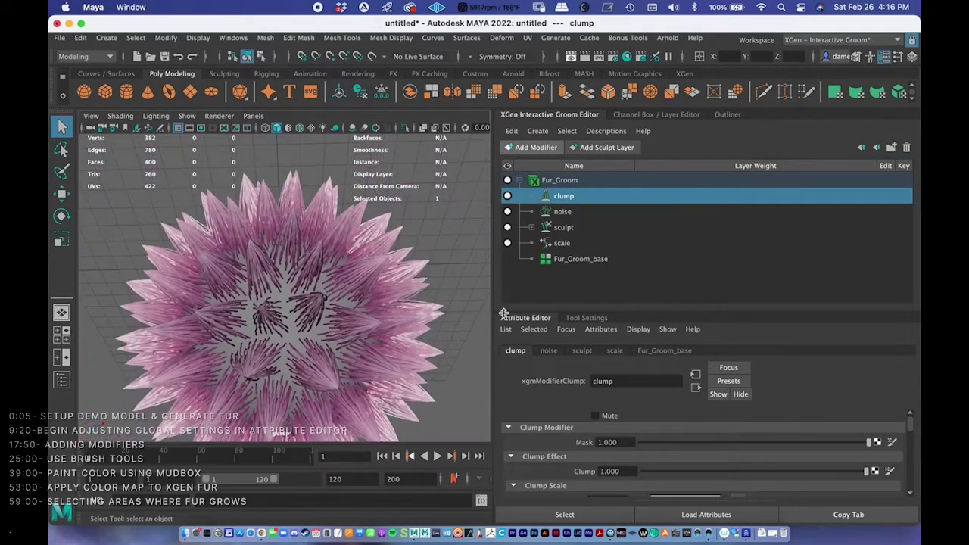
left_click_drag(412, 322, 337, 289, "alt")
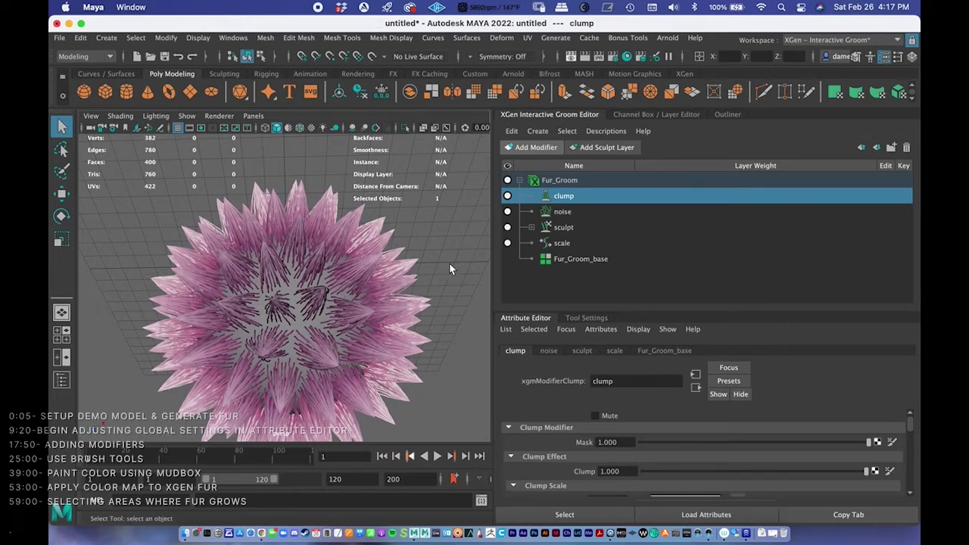
left_click_drag(400, 270, 389, 350, "alt")
right_click_drag(389, 350, 414, 295, "alt")
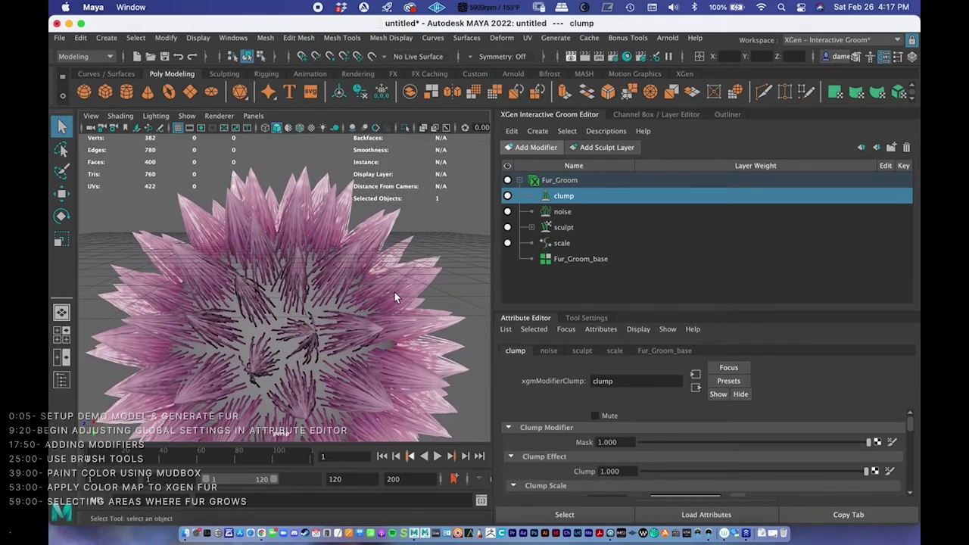
left_click_drag(394, 292, 340, 256, "alt")
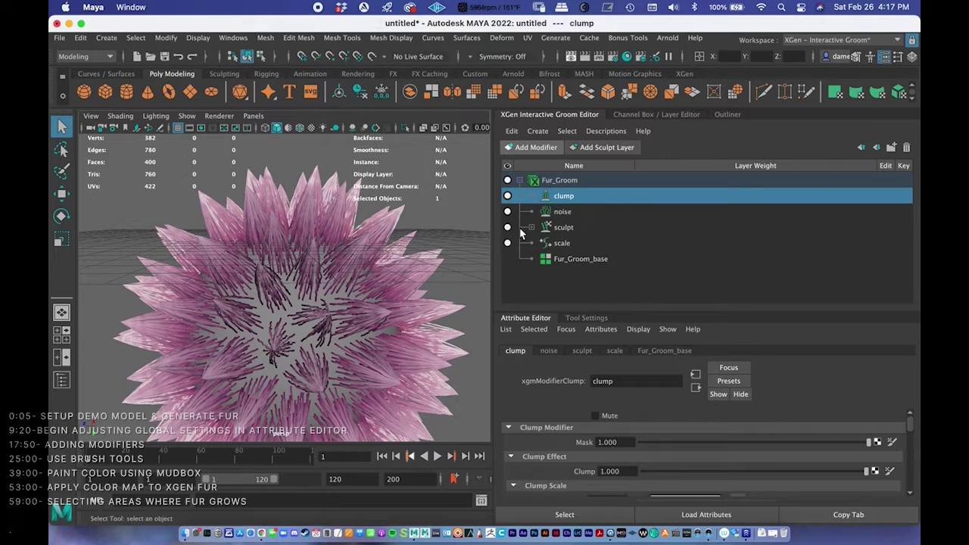
left_click_drag(326, 336, 340, 305, "alt")
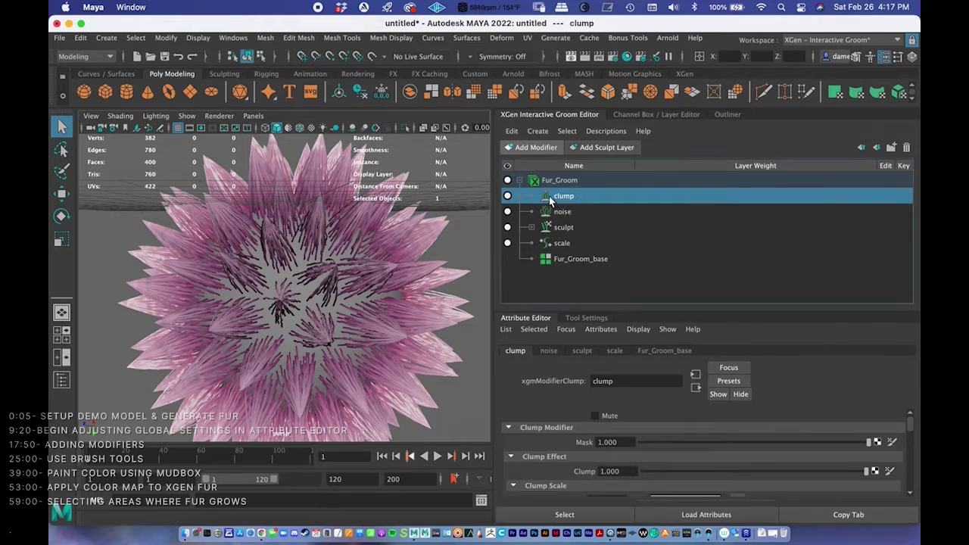
- Delete the clump modifier from Fur_Groom and bring up the noise modifier's Rename, Duplicate and Delete options for reference
right_click_drag(561, 200, 573, 229)
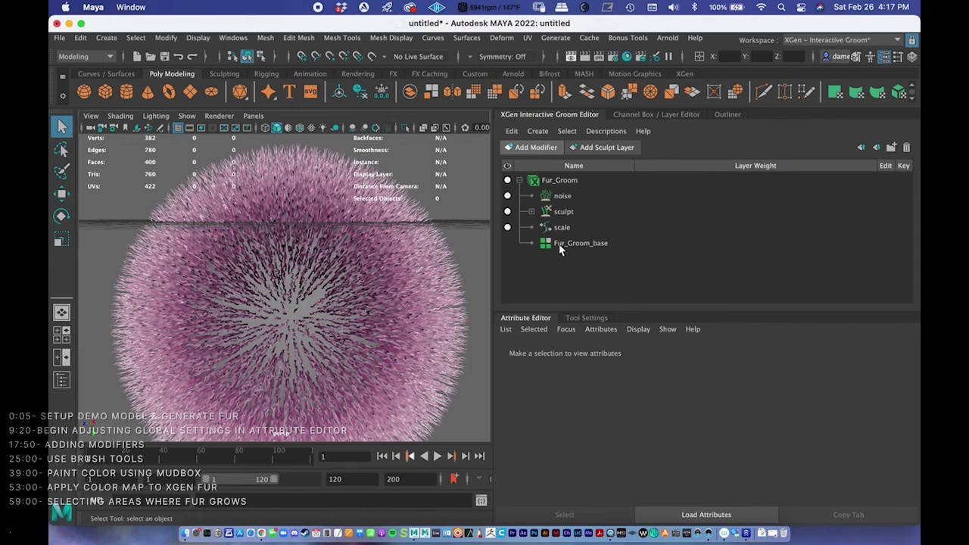
mouse_move(374, 252)
left_mouse_down("alt")
mouse_move(306, 231)
mouse_move(281, 259)
mouse_move(324, 281)
mouse_move(307, 302)
mouse_move(325, 270)
mouse_move(342, 275)
left_mouse_up("alt")
right_click(561, 200)
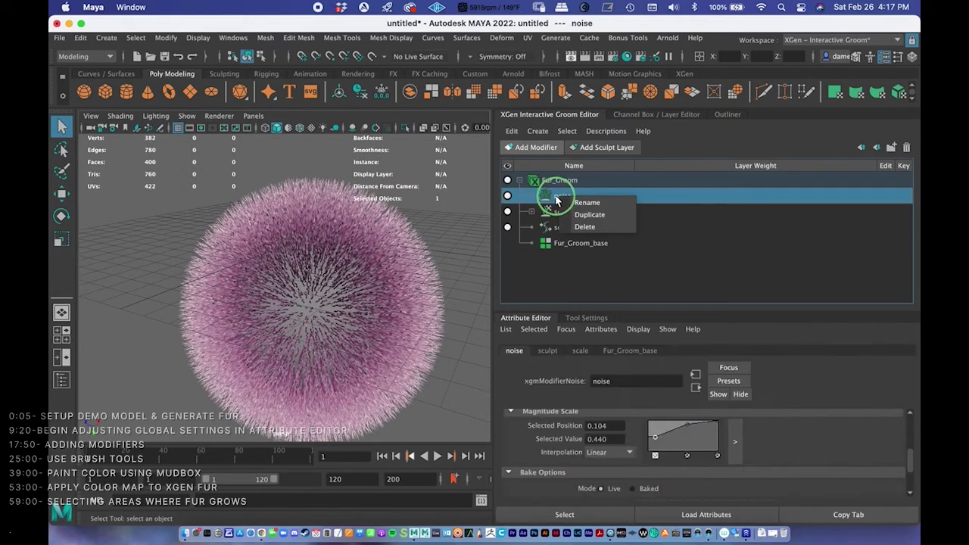
left_click(542, 237)
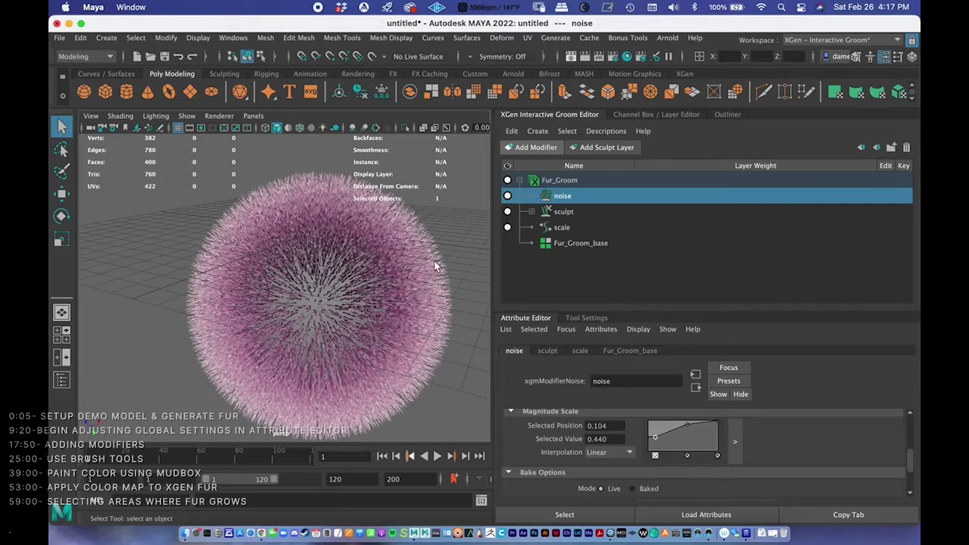
- Look over the fur ball from several angles and select the sculpt modifier to show its settings
middle_click_drag(432, 239, 427, 232, "alt")
right_click_drag(427, 231, 385, 227, "alt")
middle_click_drag(380, 256, 378, 248, "alt")
right_click_drag(378, 247, 403, 237, "alt")
left_click_drag(372, 275, 393, 236, "alt")
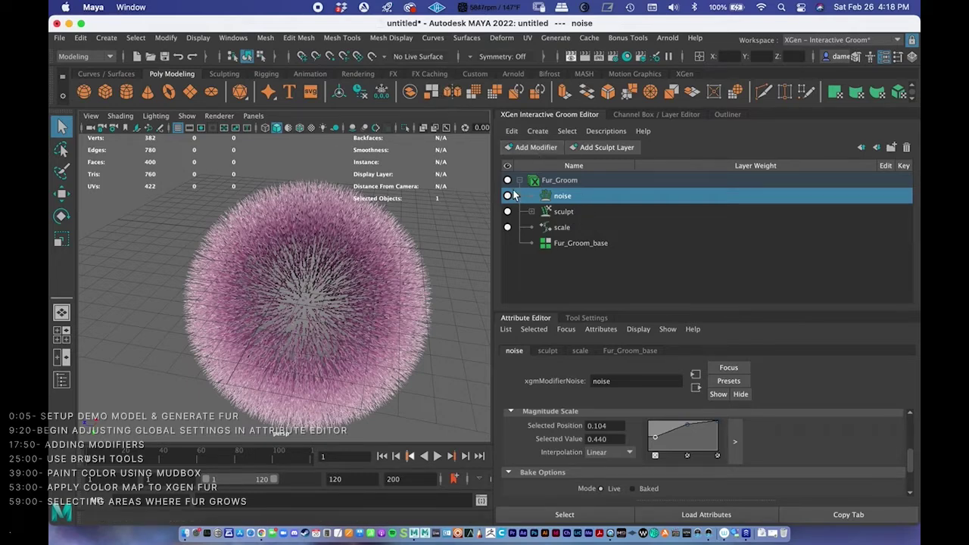
left_click(563, 212)
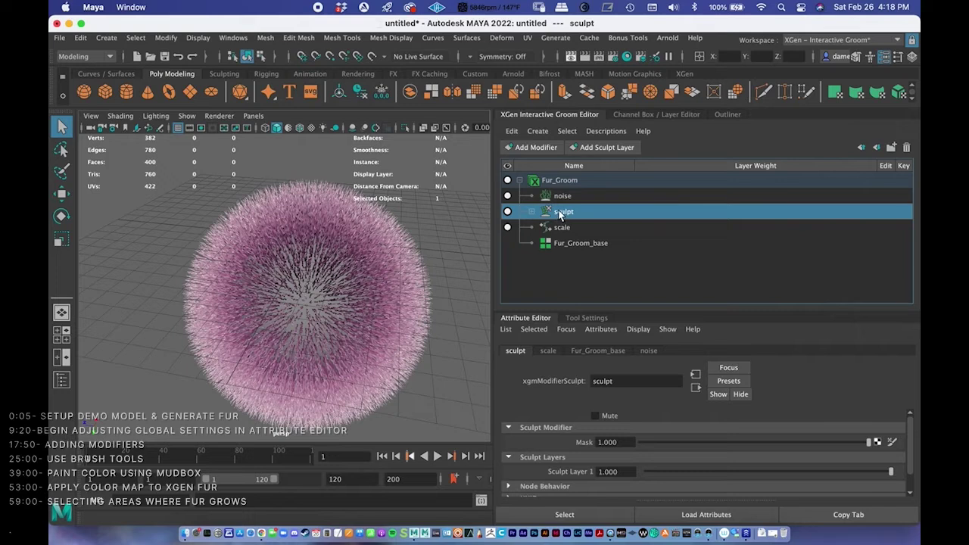
- Move the sculpt modifier above noise in the Fur_Groom stack, expand it and select Sculpt Layer 1
mouse_move(560, 216)
left_mouse_down()
mouse_move(465, 292)
mouse_move(560, 185)
mouse_move(562, 201)
left_mouse_up()
left_click(531, 197)
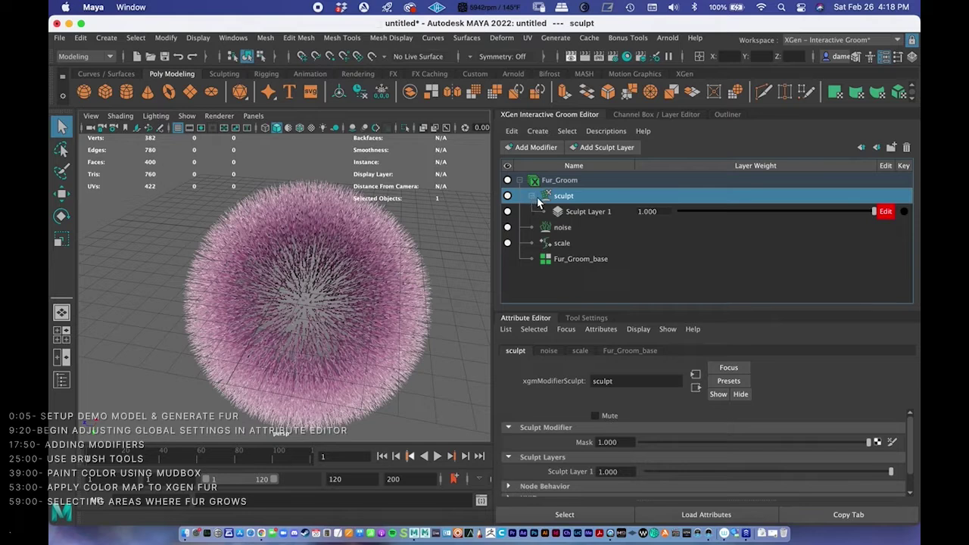
left_click(586, 213)
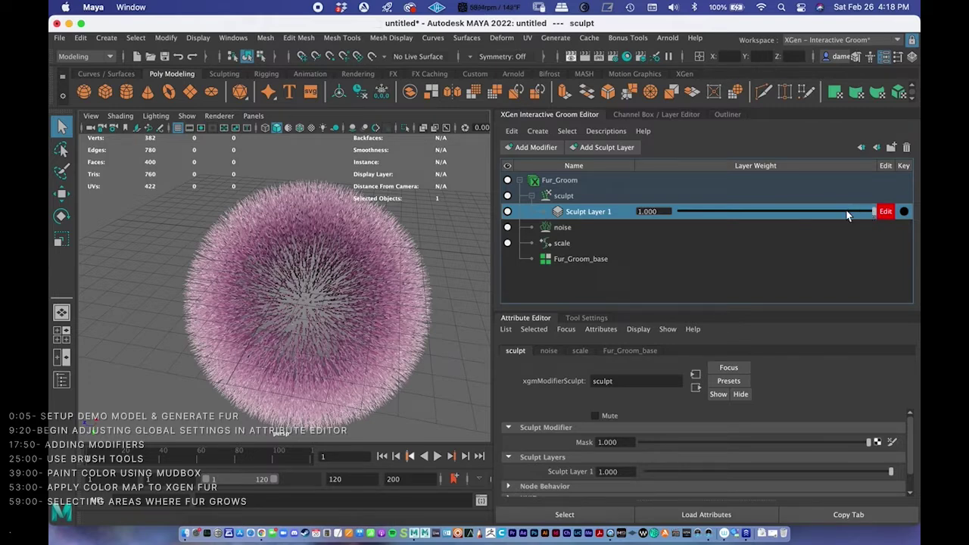
- Try Sculpt Layer 1's layer weight at 0 and 0.145, and return it to 1.000
left_click_drag(873, 212, 671, 215)
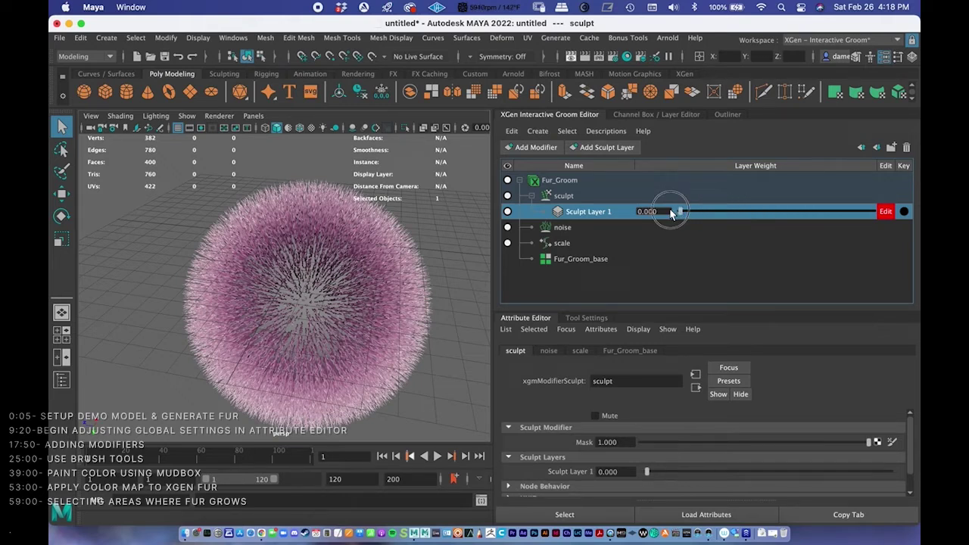
left_click_drag(670, 214, 887, 223)
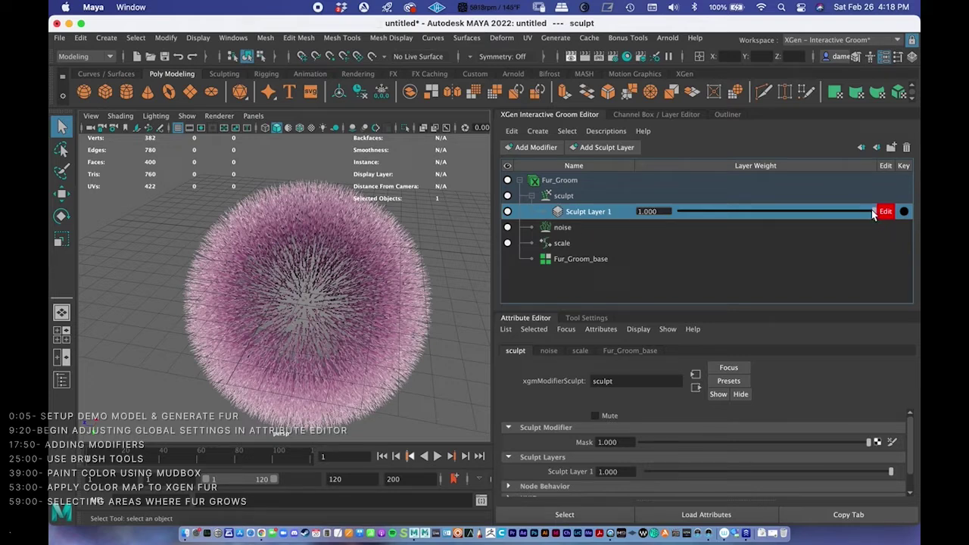
left_click_drag(871, 214, 707, 219)
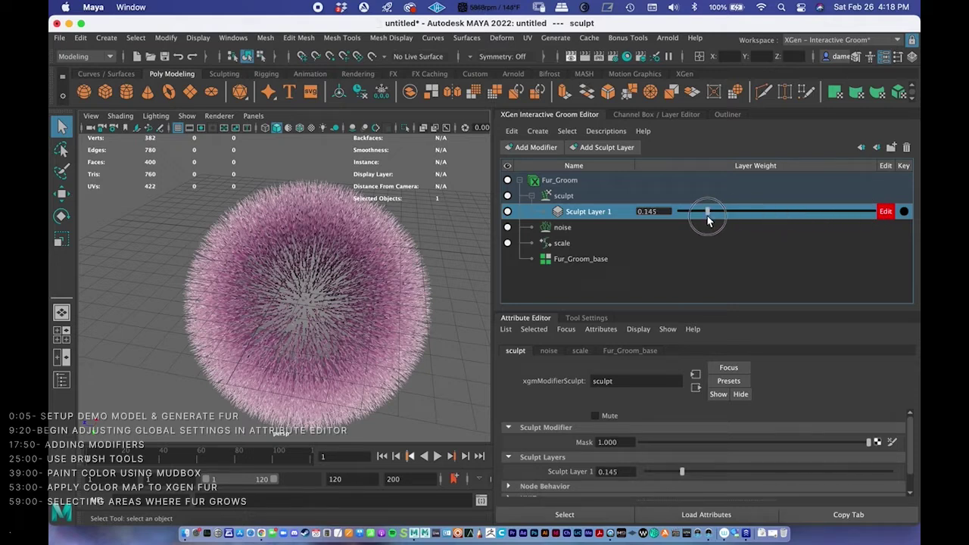
left_click_drag(708, 220, 876, 213)
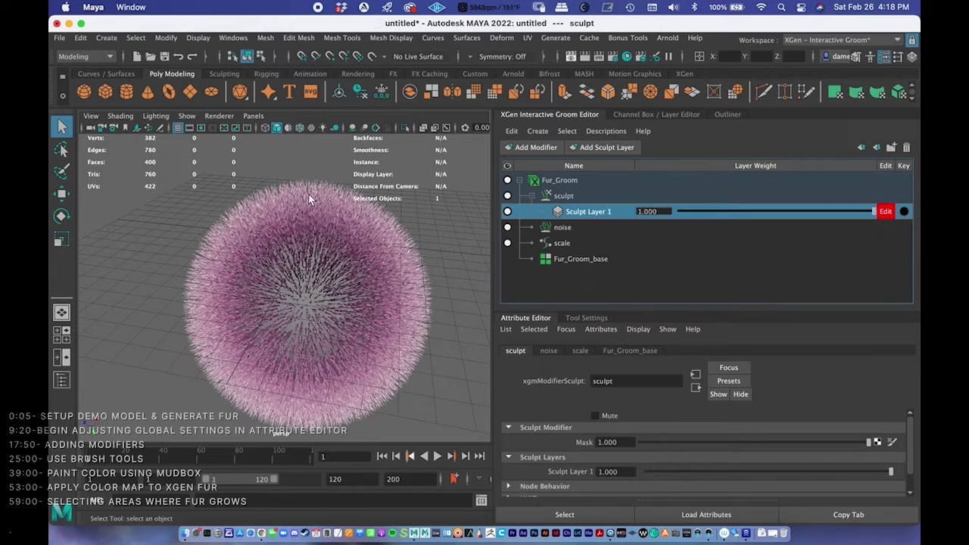
- Detach the Interactive Grooming Tools list as a floating window and place it clear of the fur ball
left_click_drag(334, 303, 336, 262, "alt")
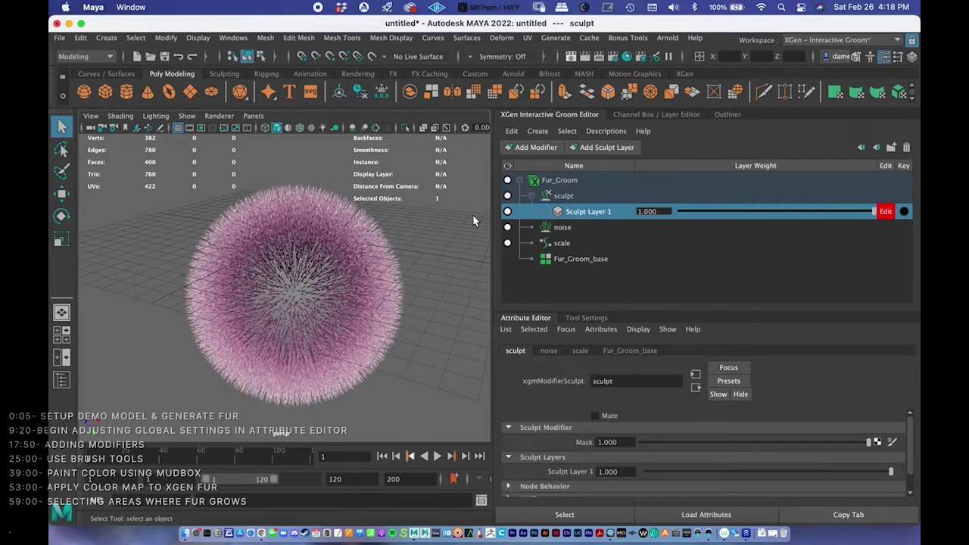
scroll(369, 250, "up", 5)
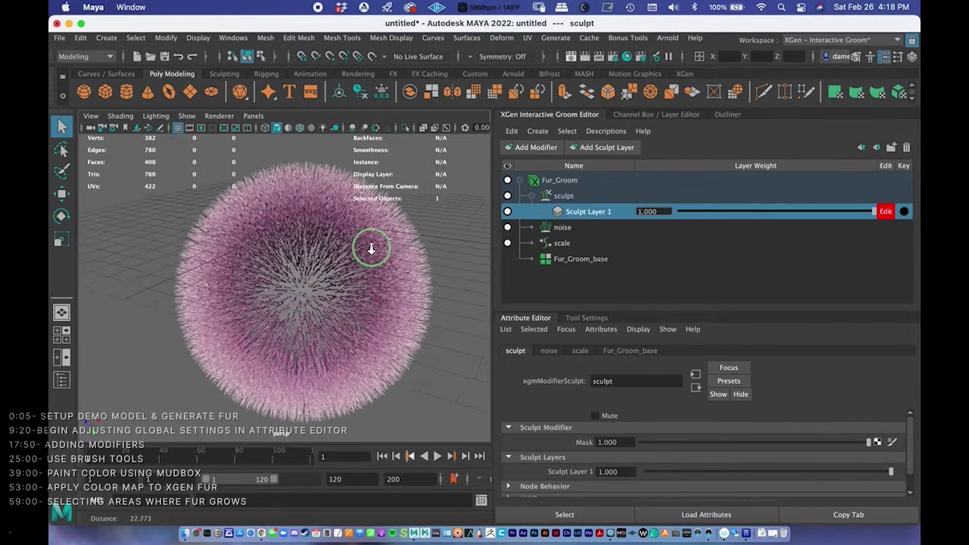
mouse_move(349, 251)
middle_mouse_down("alt")
mouse_move(335, 257)
mouse_move(344, 261)
middle_mouse_up("alt")
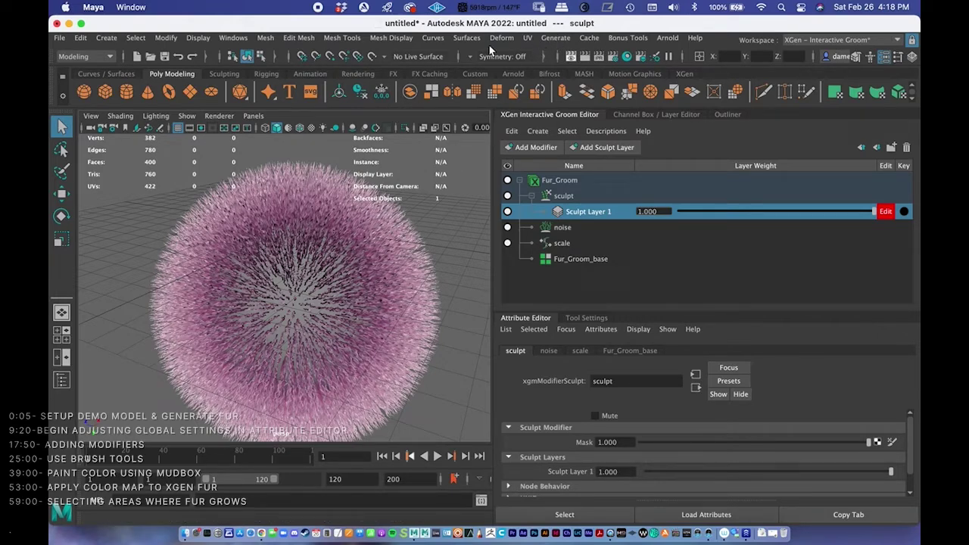
left_click(556, 38)
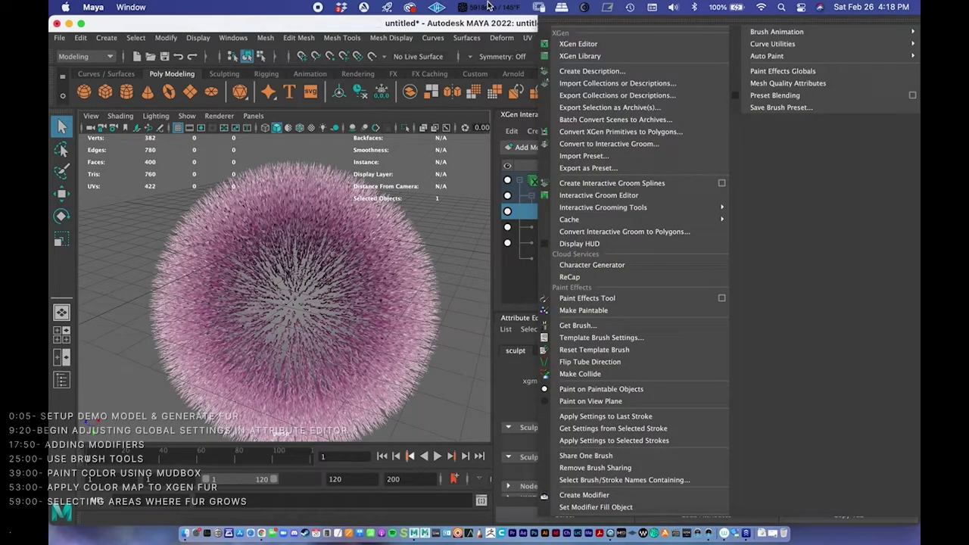
left_click(558, 44)
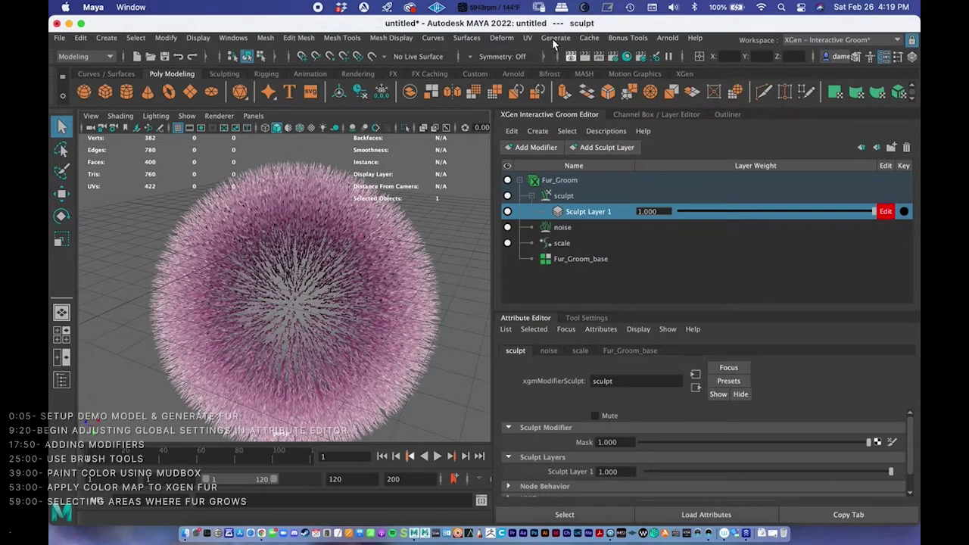
left_click(555, 39)
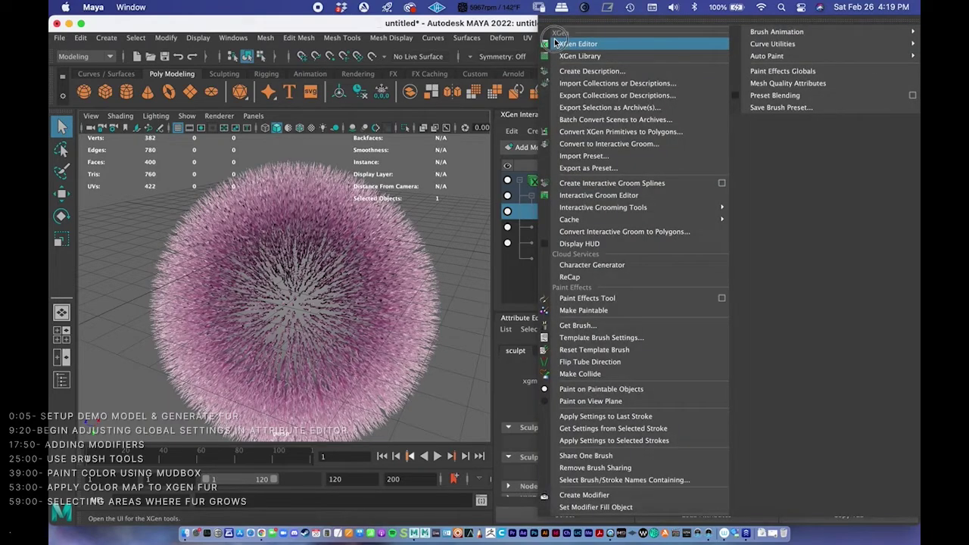
mouse_move(604, 209)
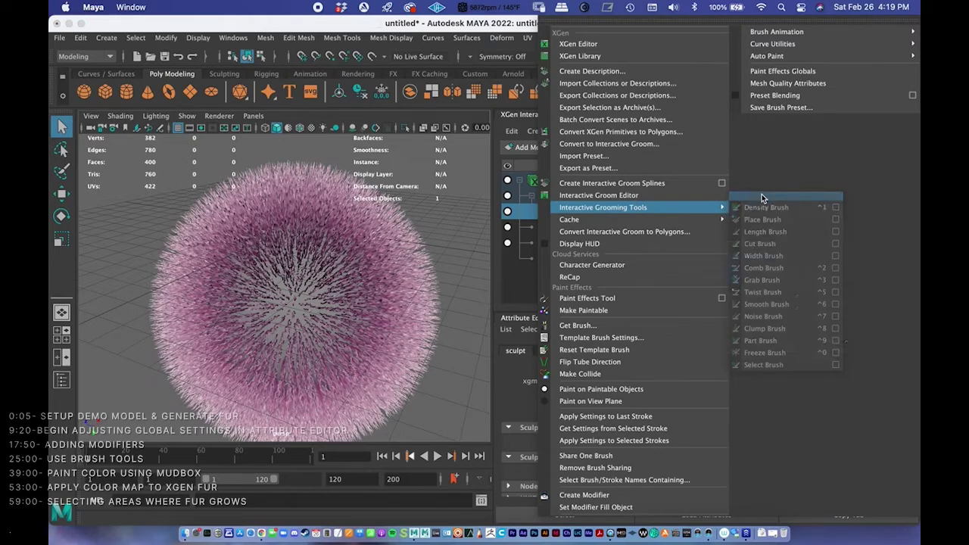
left_click(745, 196)
mouse_move(778, 188)
left_mouse_down()
mouse_move(243, 160)
mouse_move(125, 108)
mouse_move(97, 73)
mouse_move(112, 90)
mouse_move(106, 104)
mouse_move(116, 53)
left_mouse_up()
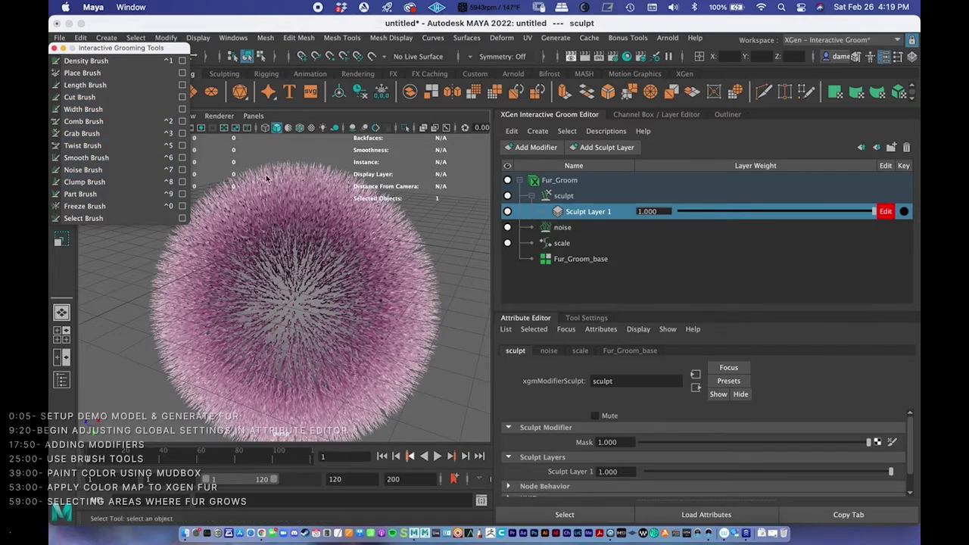
- Examine the fur coverage on the sphere up close and from several angles
left_click_drag(298, 270, 303, 243, "alt")
right_click_drag(302, 242, 374, 253, "alt")
middle_click_drag(357, 255, 334, 297, "alt")
left_click_drag(334, 297, 324, 253, "alt")
right_click_drag(324, 253, 319, 251, "alt")
left_click_drag(319, 251, 316, 264, "alt")
right_click_drag(316, 263, 337, 263, "alt")
key("q")
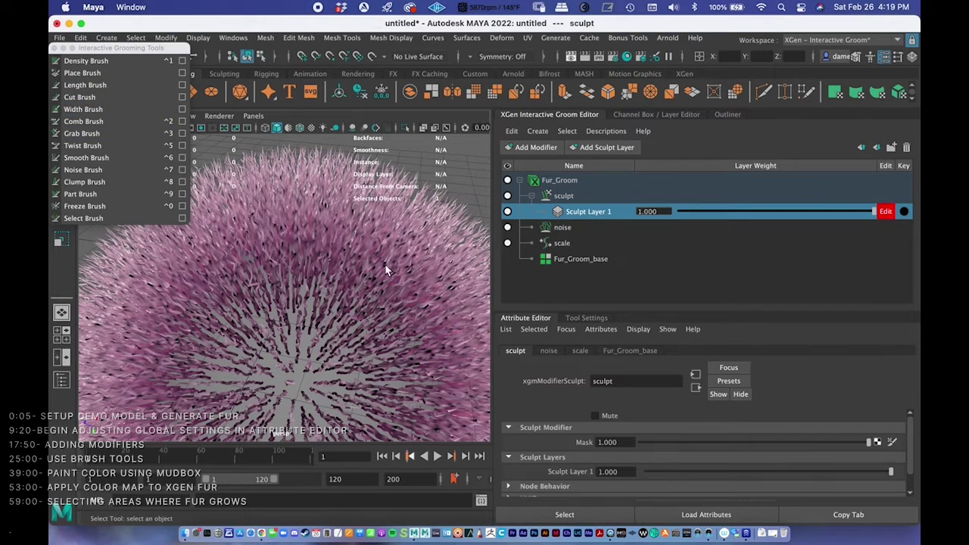
left_click_drag(354, 265, 395, 240, "alt")
right_click_drag(394, 240, 297, 279, "alt")
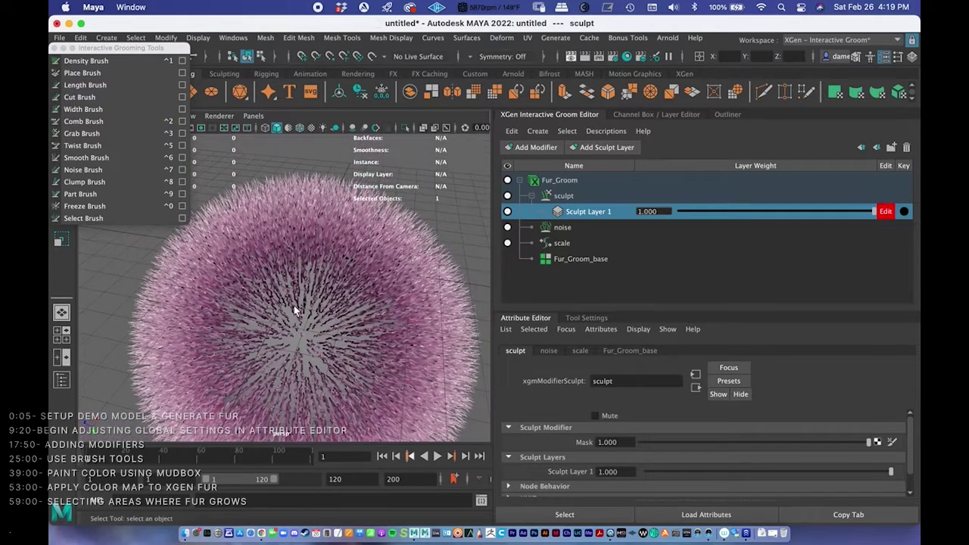
left_click_drag(299, 271, 331, 275, "alt")
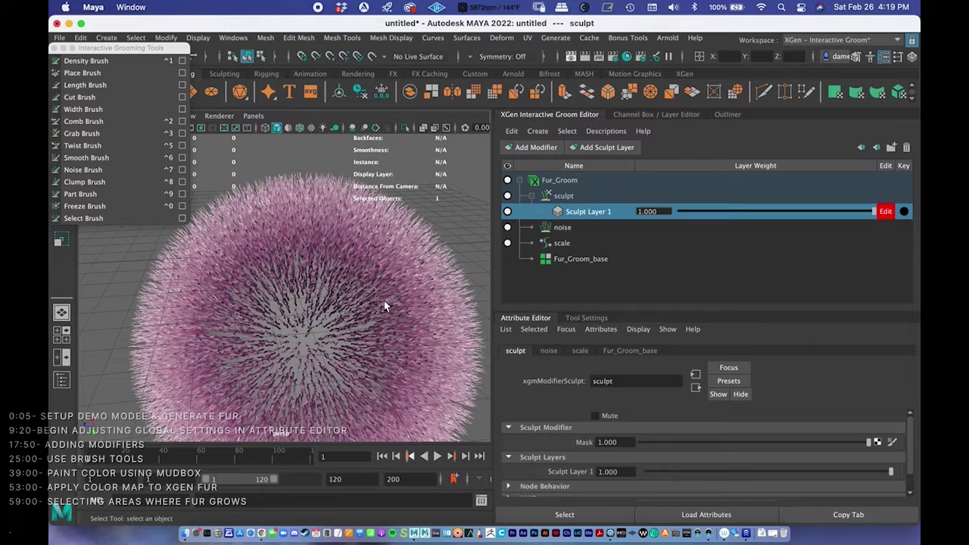
- Review the attributes of the scale modifier and Fur_Groom_Shape, reselect Sculpt Layer 1 and inspect the sparse fur around the sphere's pole
left_click(580, 352)
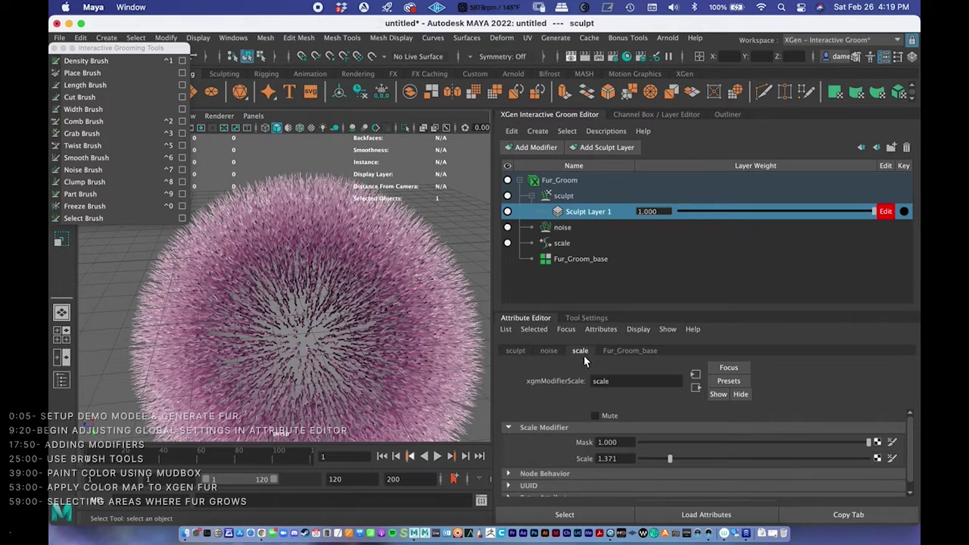
left_click(562, 182)
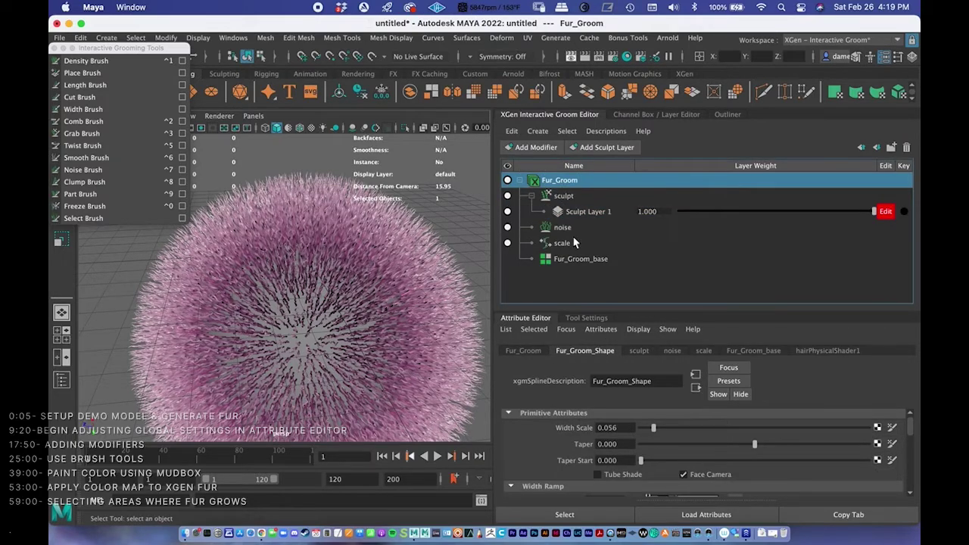
scroll(693, 432, "down", 3)
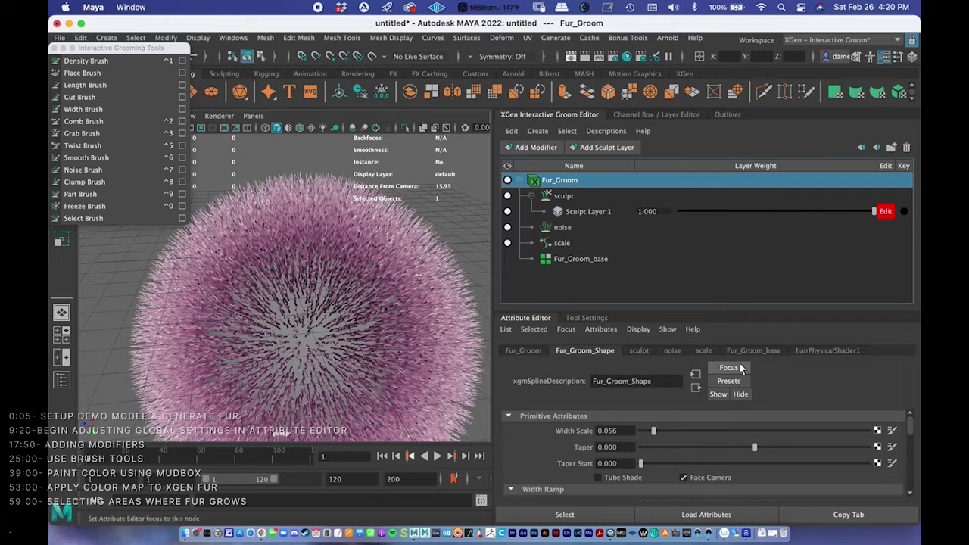
left_click(703, 351)
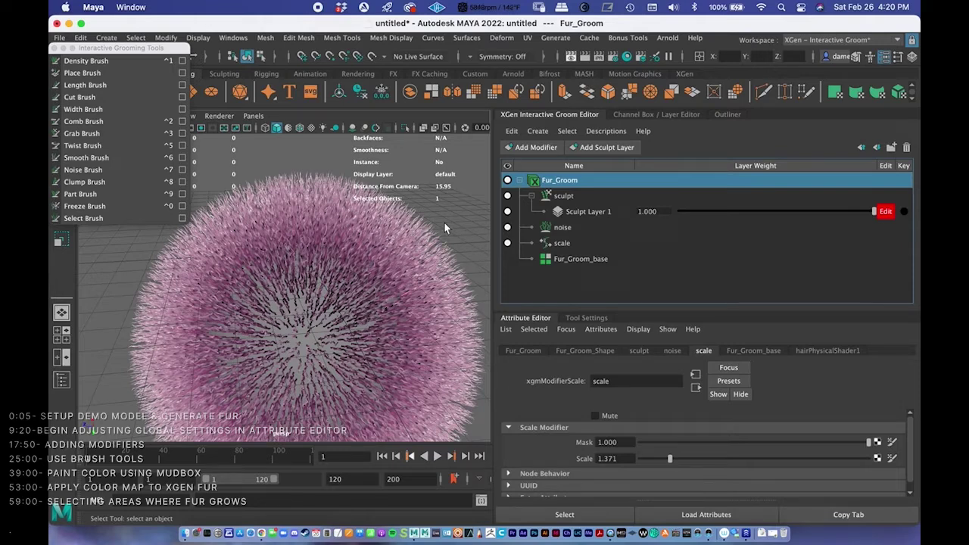
left_click(577, 212)
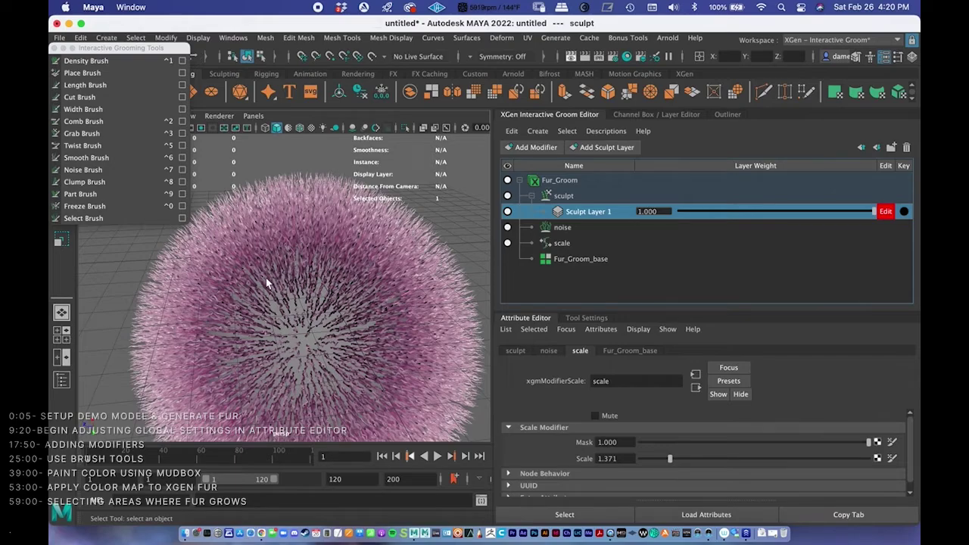
scroll(266, 283, "up", 5)
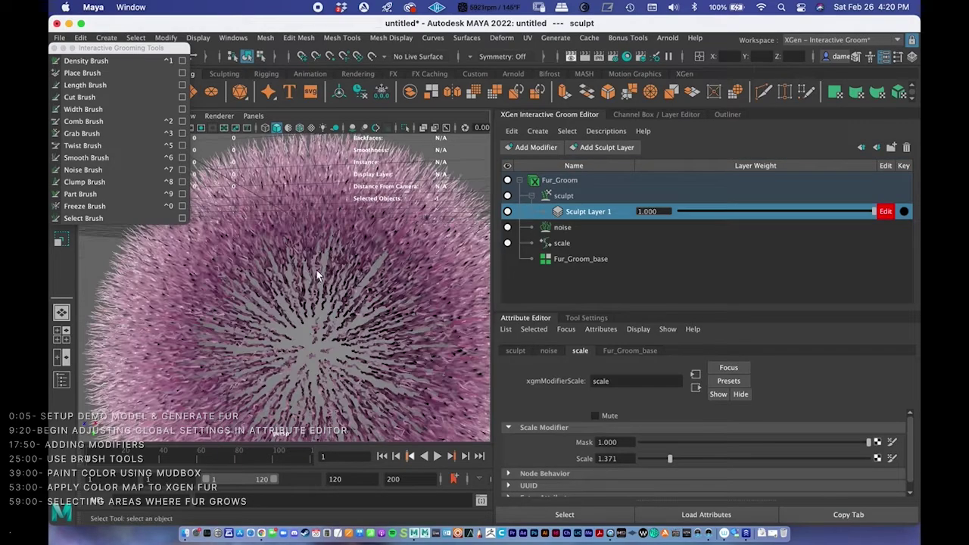
left_click_drag(317, 274, 296, 284, "alt")
right_click_drag(296, 283, 260, 270, "alt")
left_click_drag(276, 248, 278, 279, "alt")
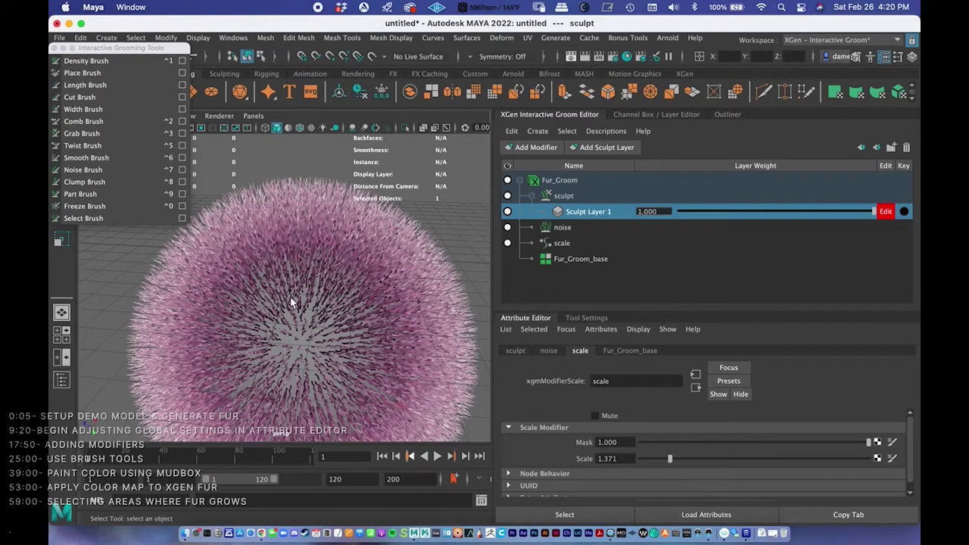
- Set the Density Multiplier of Fur_Groom_base to 3
left_click(559, 182)
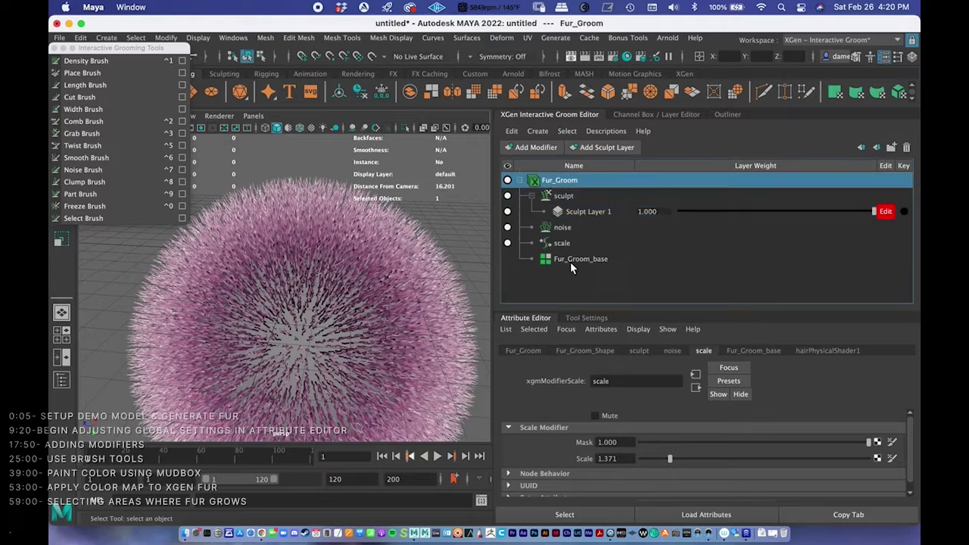
left_click(742, 350)
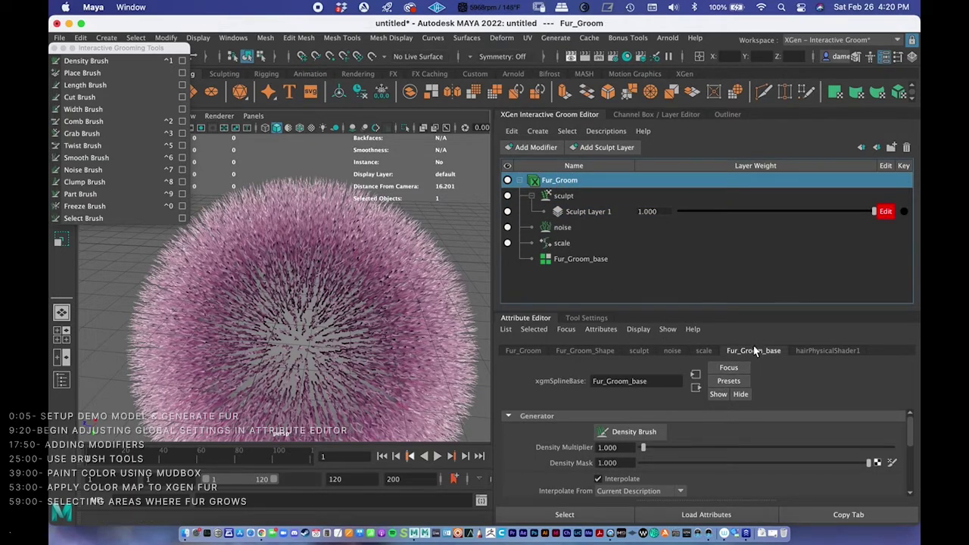
double_click(623, 447)
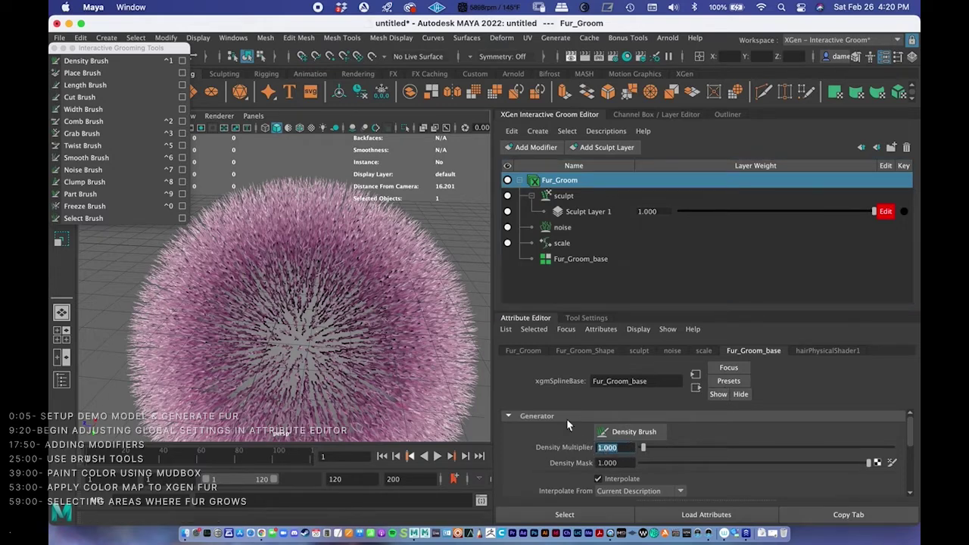
type("3")
key("Return")
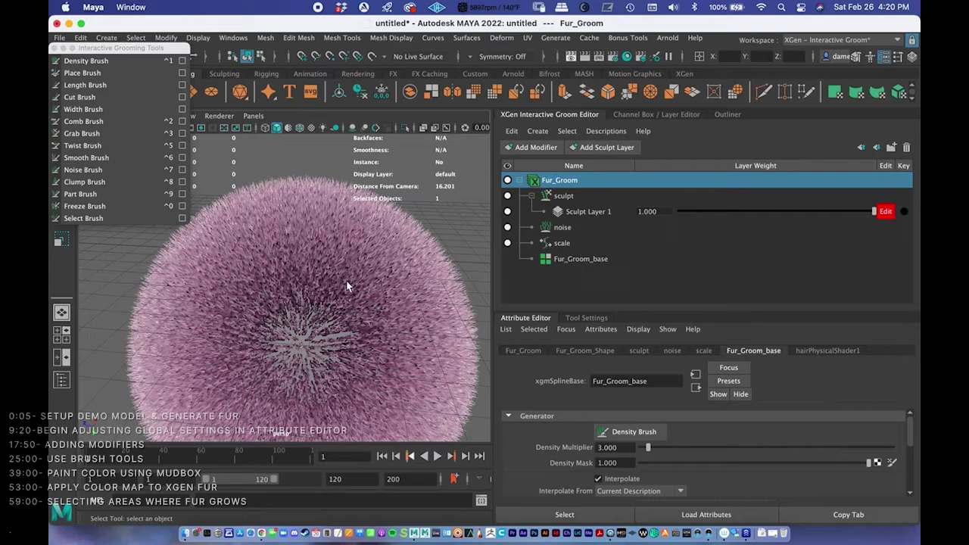
- Look over the denser fur around the sphere's pole from different angles
left_click_drag(350, 270, 375, 268, "alt")
right_click_drag(375, 268, 265, 284, "alt")
left_click_drag(360, 275, 294, 283, "alt")
right_click_drag(295, 283, 395, 250, "alt")
middle_click_drag(395, 250, 393, 214, "alt")
right_click_drag(394, 214, 383, 252, "alt")
middle_click_drag(371, 252, 384, 279, "alt")
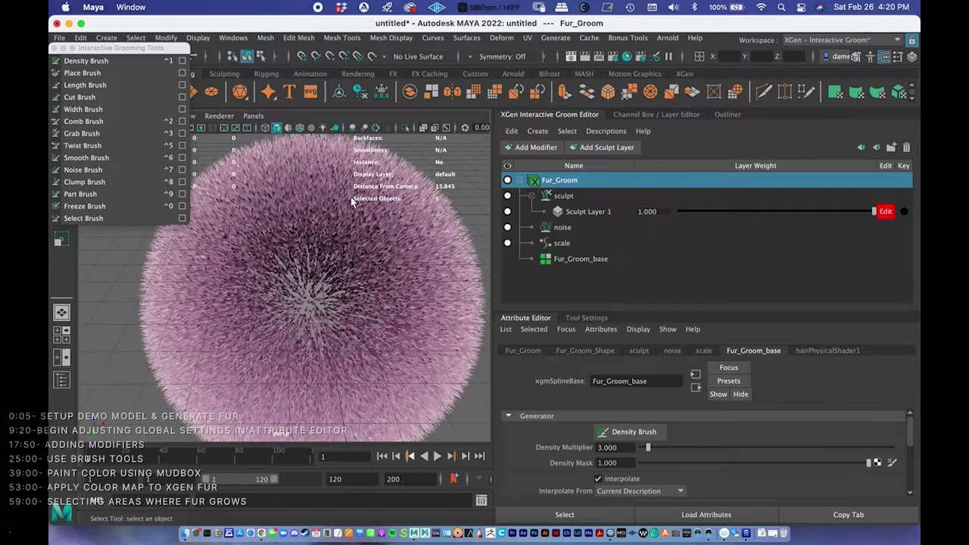
- Move the grooming tools window clear of the main menus and save the scene as Zoom_Demo_1.mb in the Muppet project's scenes folder
left_click_drag(117, 47, 118, 101)
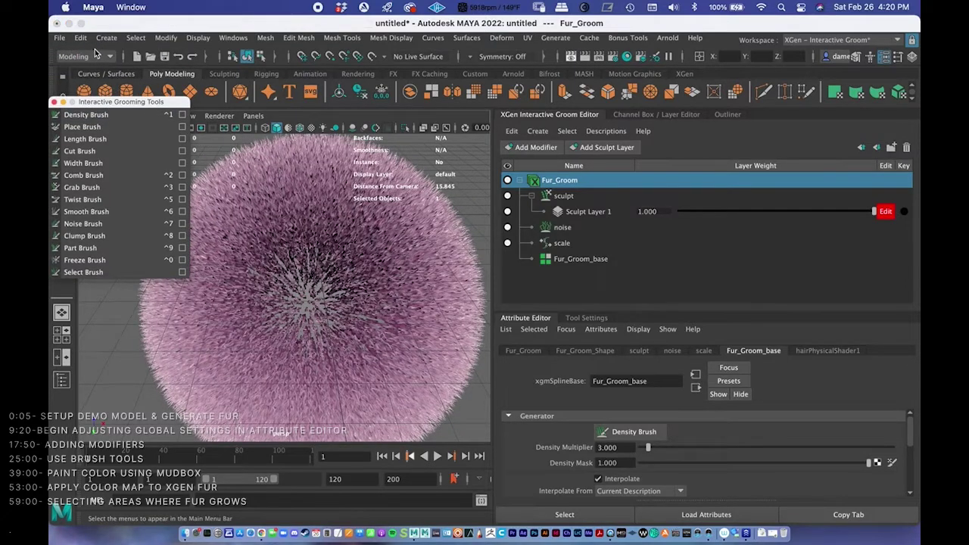
left_click(59, 38)
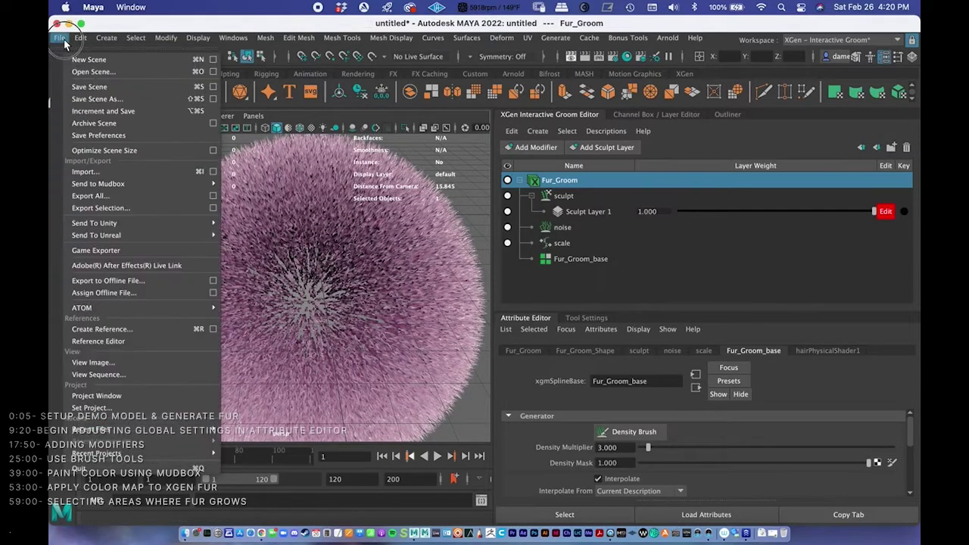
left_click(96, 99)
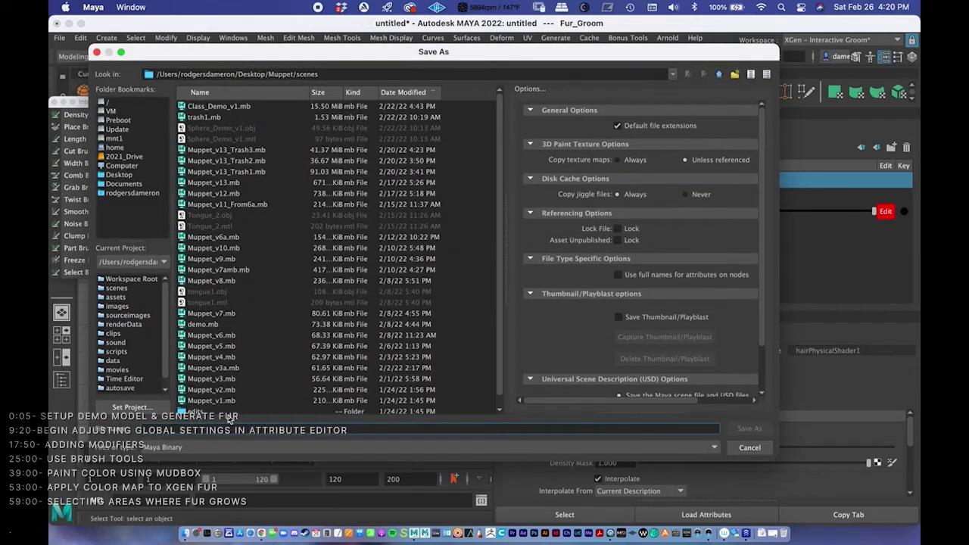
type("Fur_Groom")
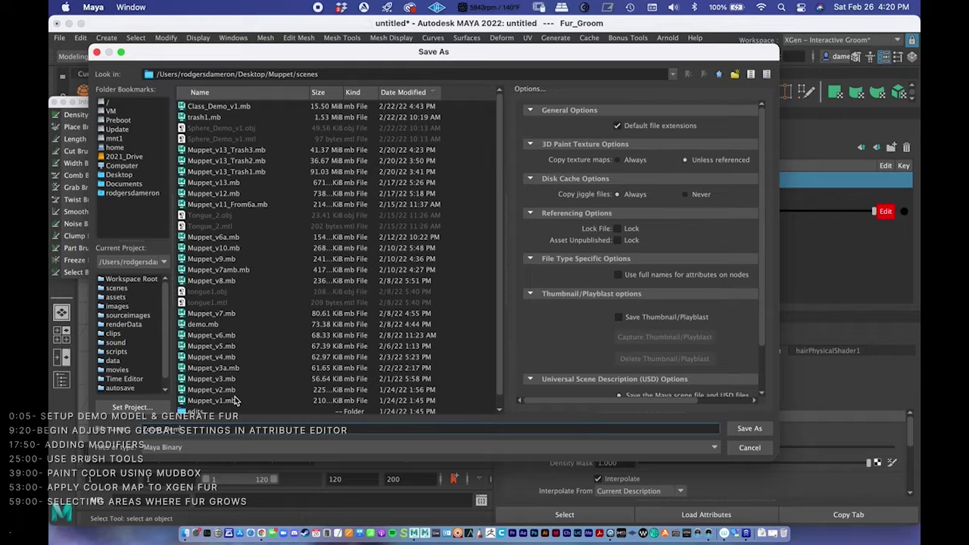
key("Return")
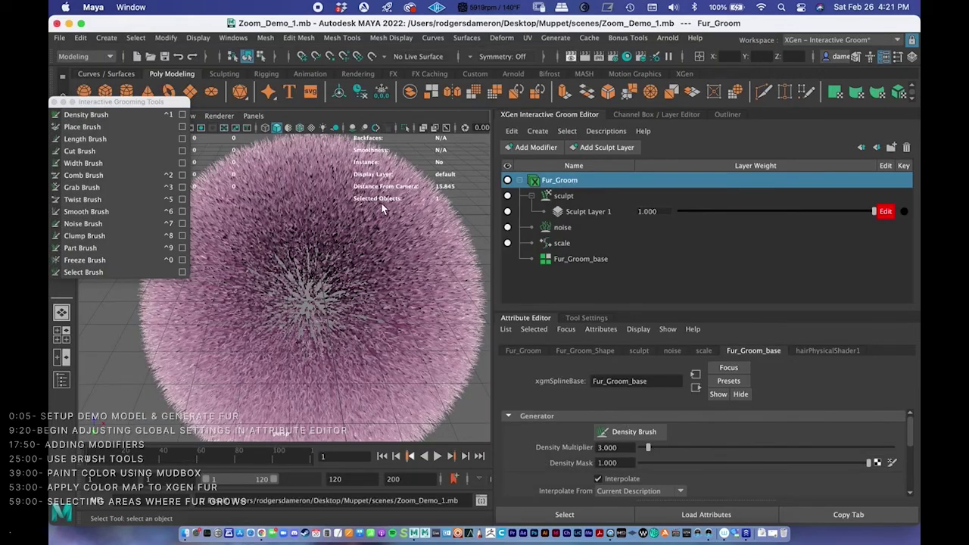
right_click_drag(384, 233, 321, 205, "alt")
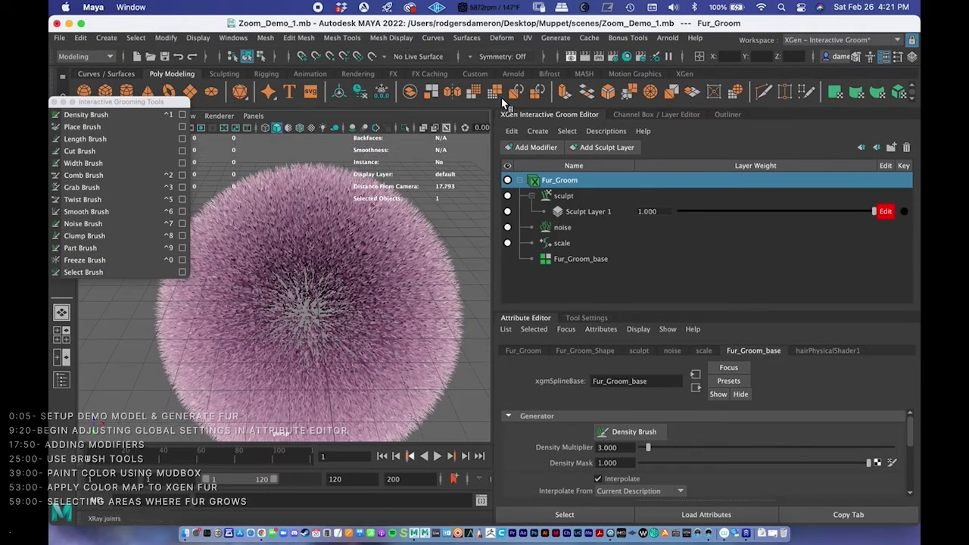
- Render the furry sphere in Arnold RenderView and examine how the fur strands look across the rendered image
left_click(669, 37)
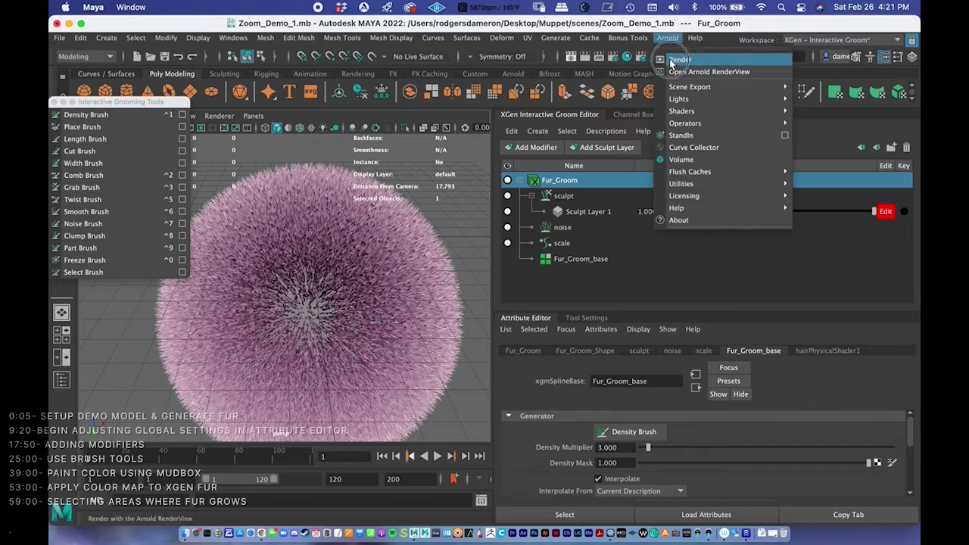
left_click(670, 61)
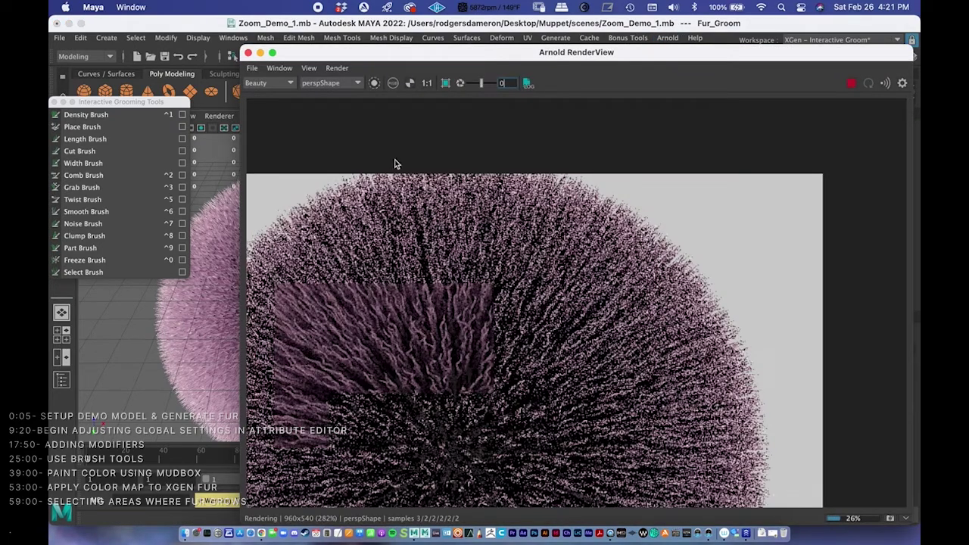
scroll(606, 283, "down", 5)
middle_click_drag(580, 274, 560, 230)
middle_click_drag(501, 258, 482, 275)
scroll(482, 276, "down", 1)
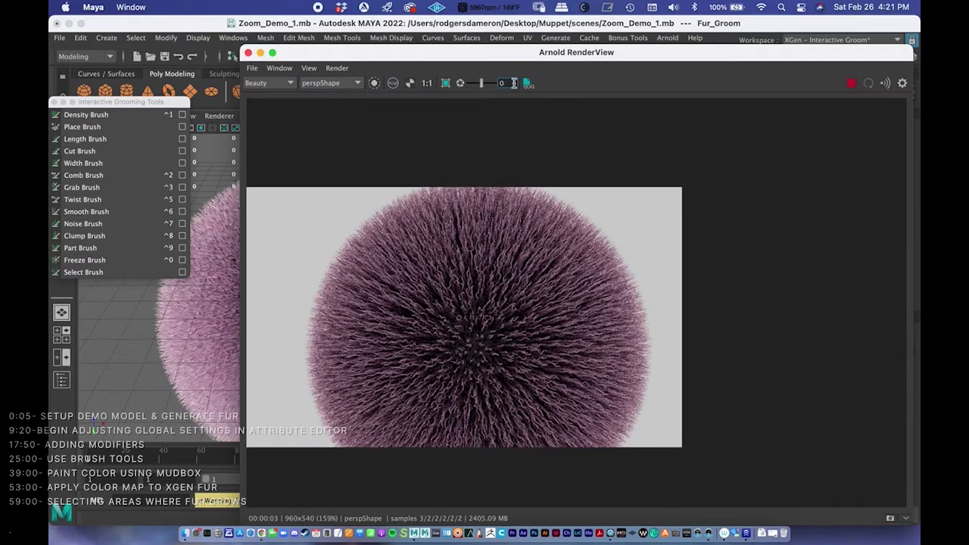
- Reframe the perspective view beside the live render to show the whole furry sphere, check the updated render and close Arnold RenderView
left_click_drag(501, 52, 589, 43)
middle_click_drag(289, 228, 259, 201, "alt")
right_click_drag(283, 230, 234, 232, "alt")
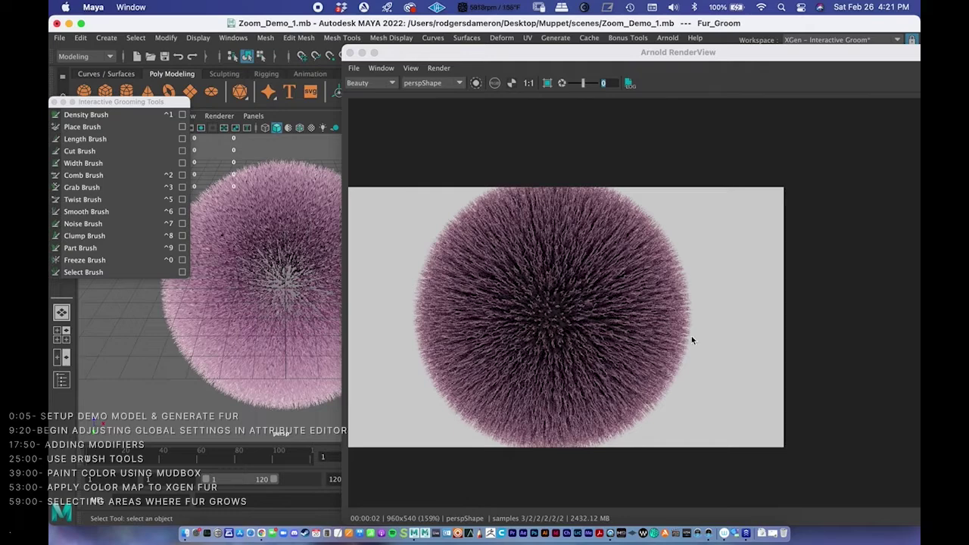
double_click(546, 59)
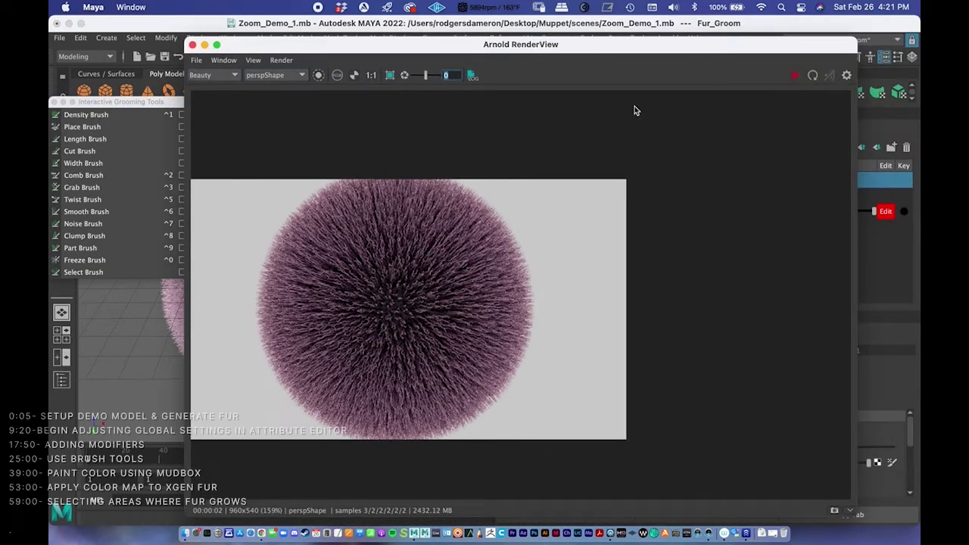
left_click(193, 46)
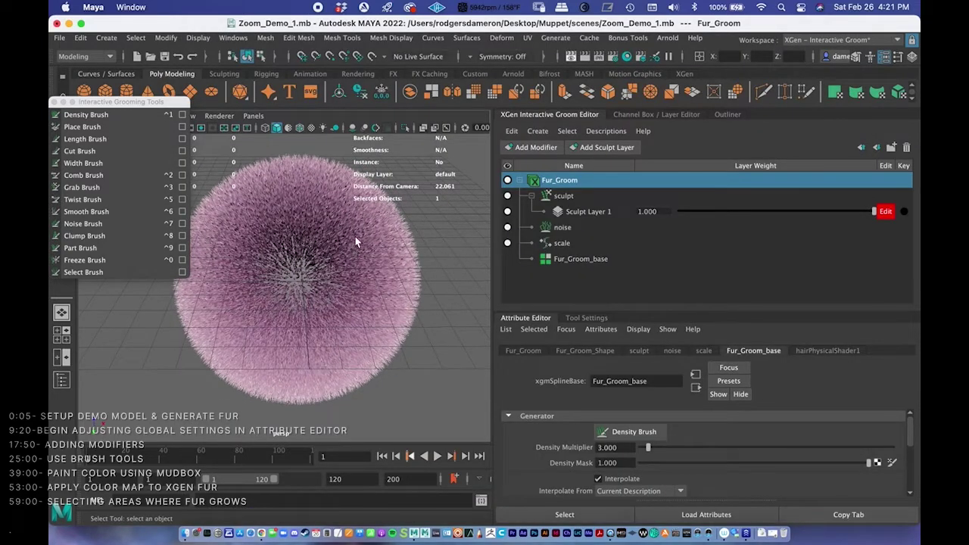
- Select Sculpt Layer 1, activate the Length Brush and show its tool settings
scroll(356, 227, "down", 2)
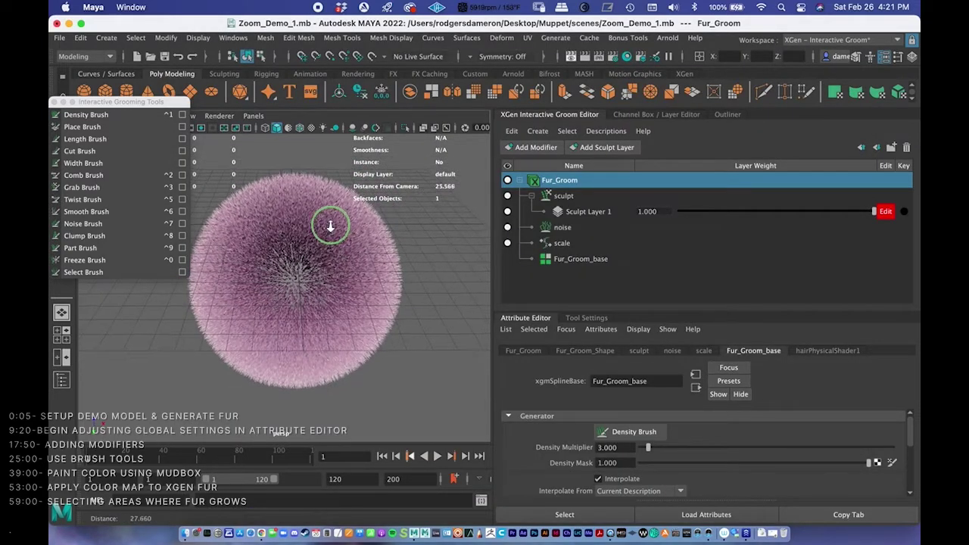
left_click(568, 212)
left_click_drag(282, 252, 396, 227, "alt")
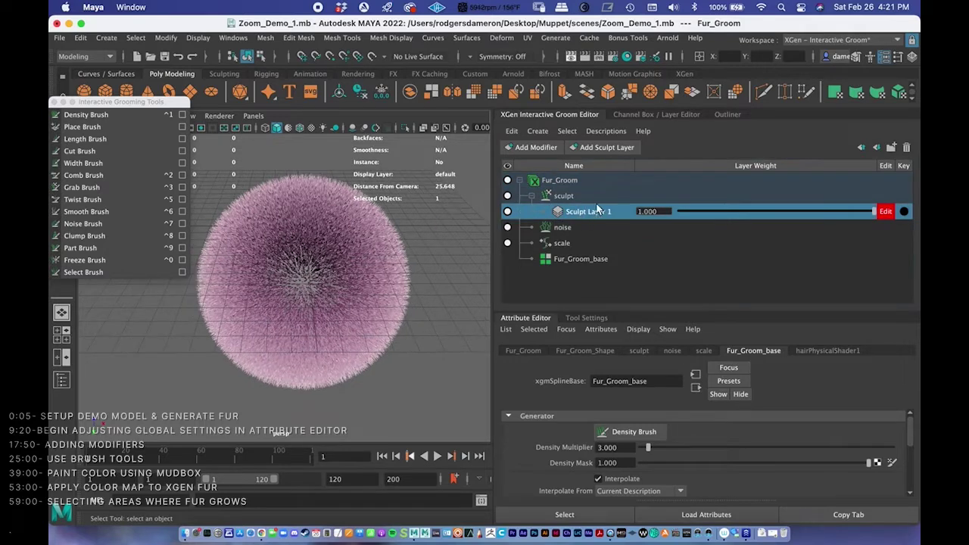
left_click(83, 140)
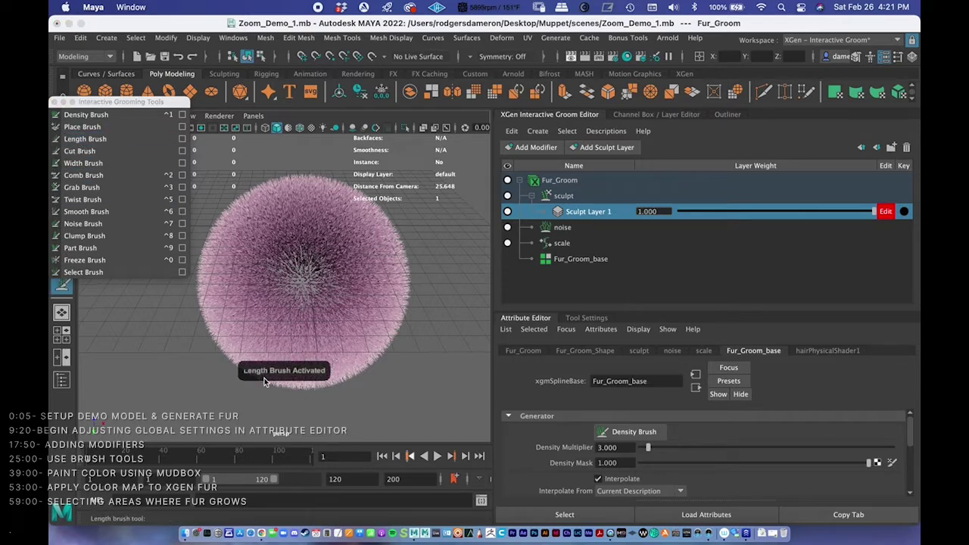
left_click_drag(330, 262, 340, 255, "alt")
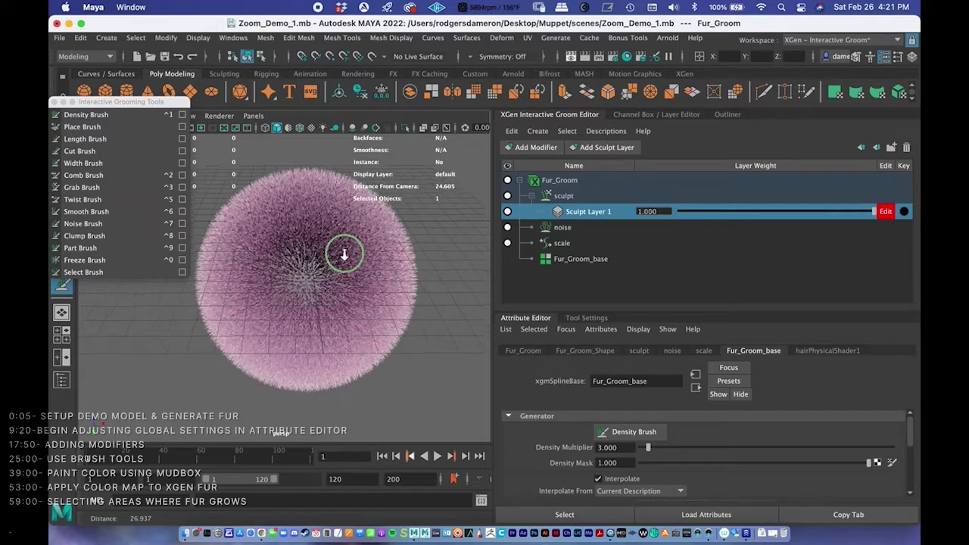
scroll(353, 253, "up", 2)
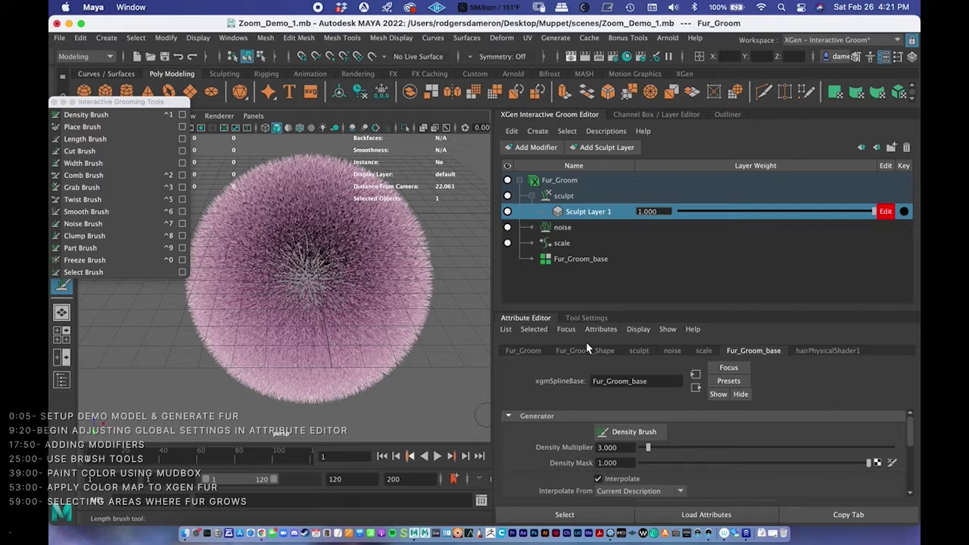
left_click(584, 318)
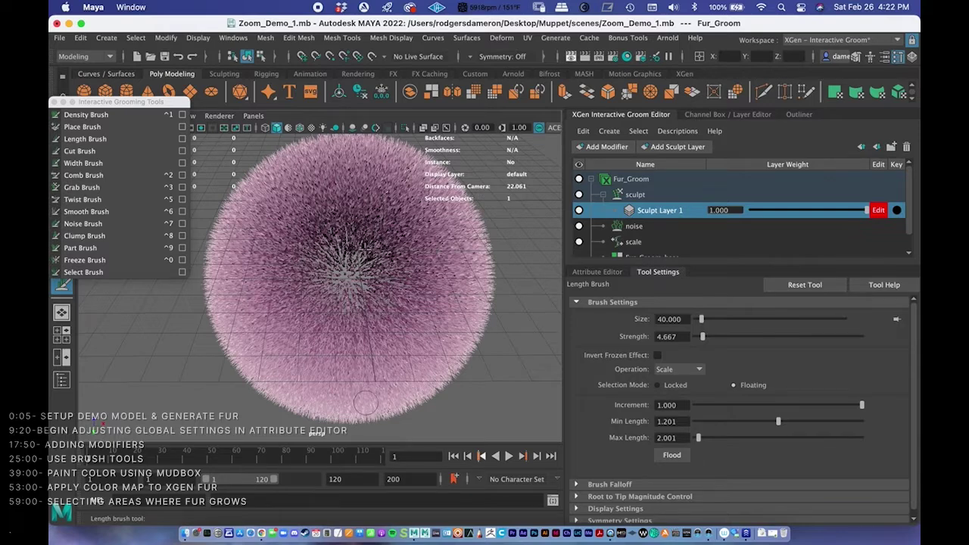
- Enlarge the Length Brush to a size of 210 over the furry sphere
key("b")
mouse_move(454, 284)
left_mouse_down()
mouse_move(501, 190)
mouse_move(486, 225)
mouse_move(507, 219)
left_mouse_up()
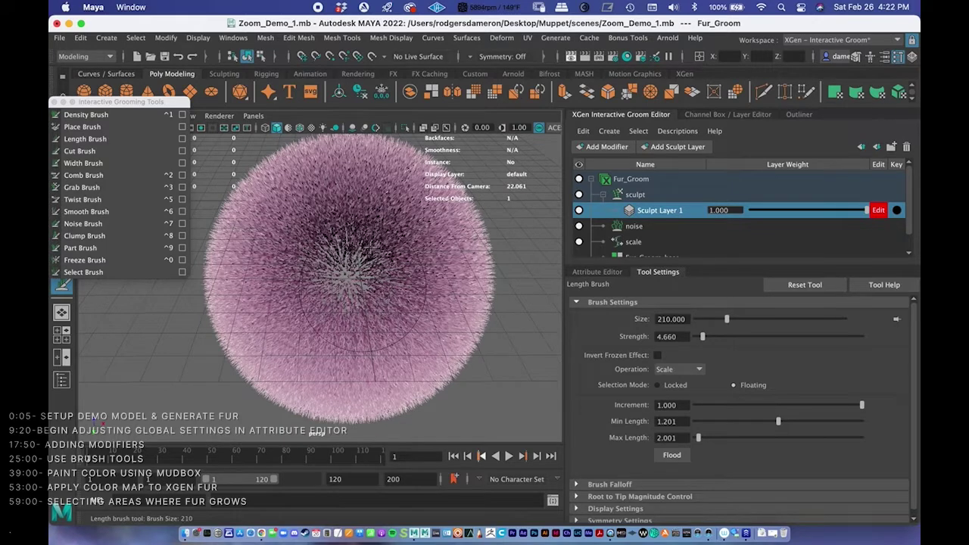
middle_click_drag(374, 250, 389, 222, "alt")
mouse_move(390, 222)
right_mouse_down("alt")
mouse_move(339, 227)
mouse_move(398, 226)
right_mouse_up("alt")
middle_click_drag(385, 236, 363, 256, "alt")
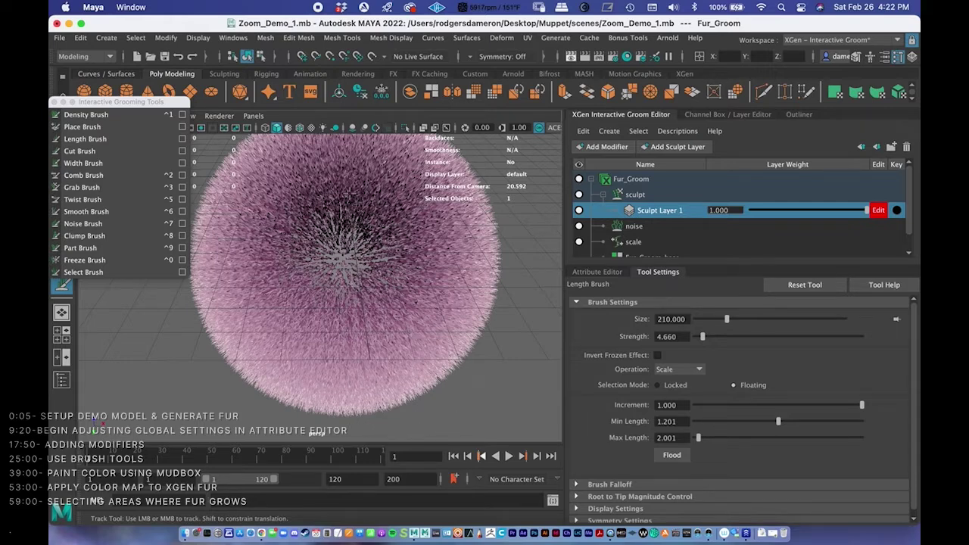
scroll(350, 201, "down", 5)
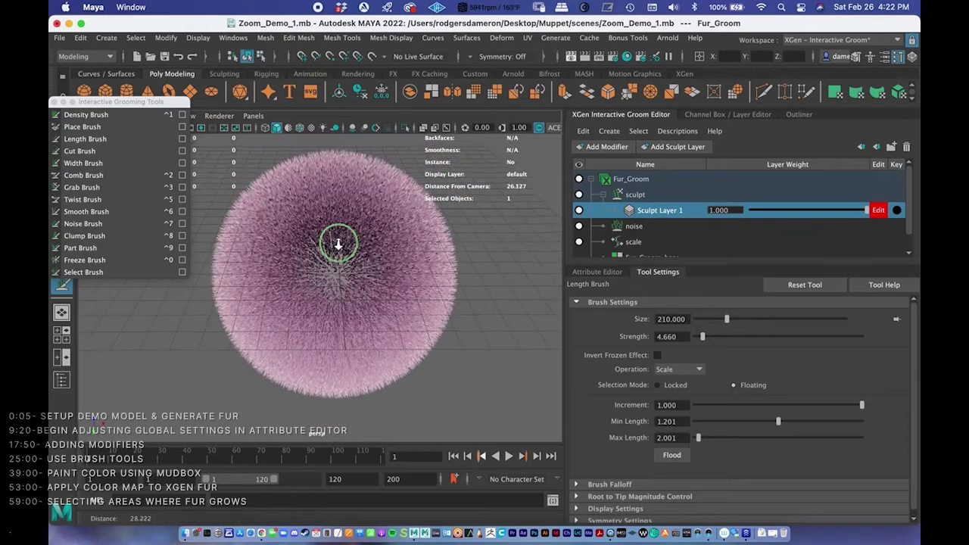
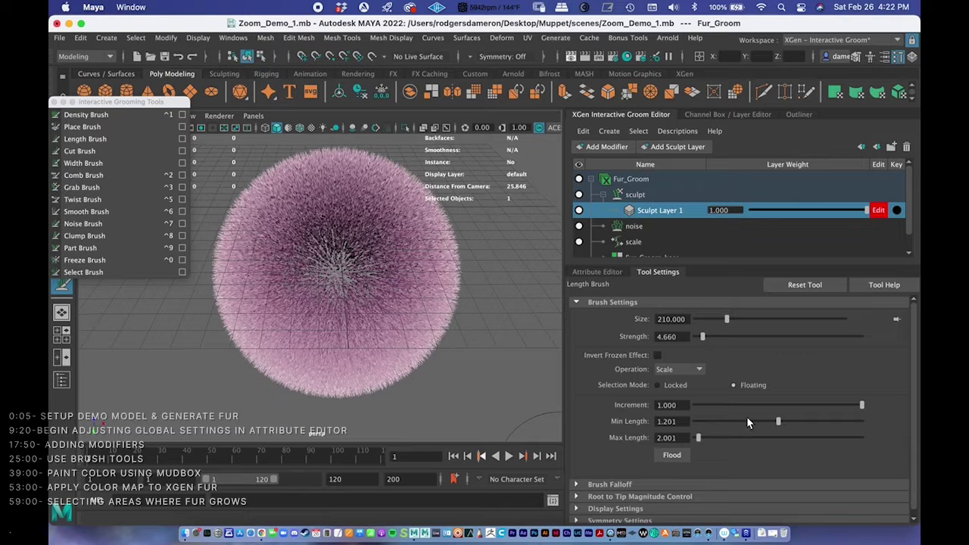
- Try shortening a patch of fur along the upper edge of the furry sphere with the Length Brush
scroll(401, 277, "up", 5)
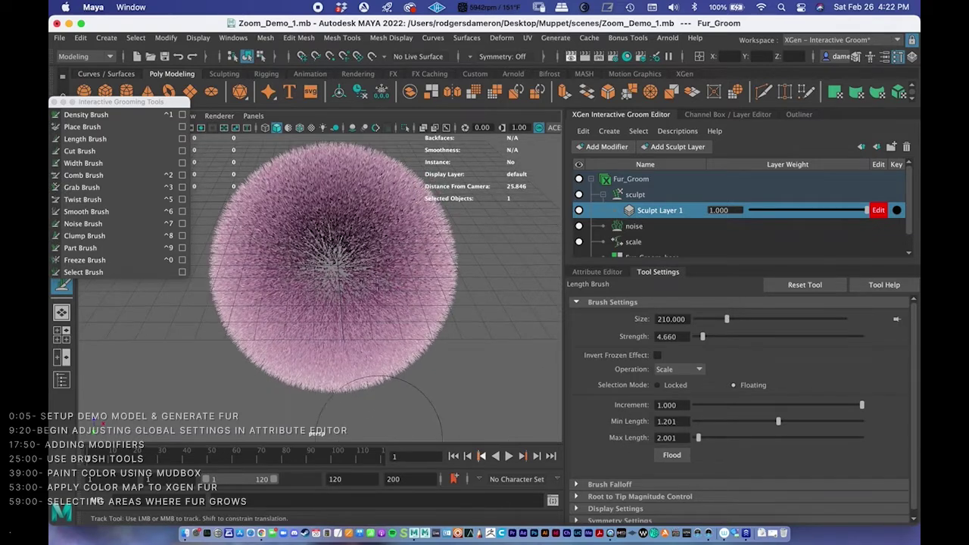
scroll(419, 271, "up", 3)
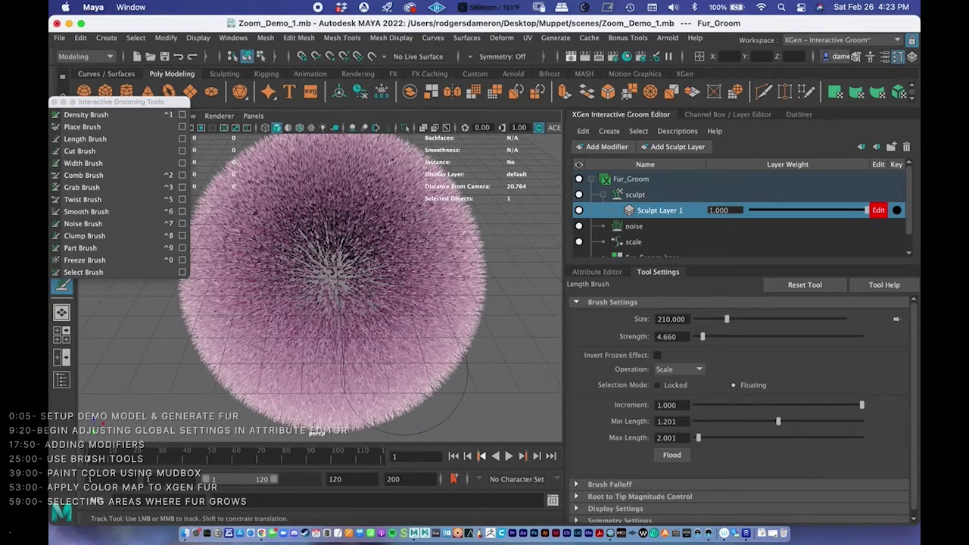
scroll(415, 224, "up", 2)
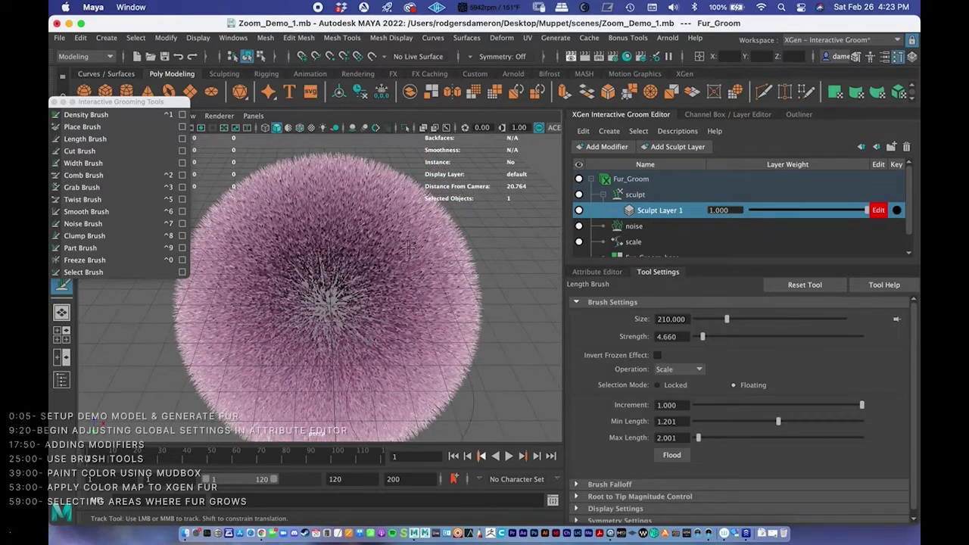
middle_click_drag(420, 236, 393, 240, "alt")
scroll(392, 242, "up", 3)
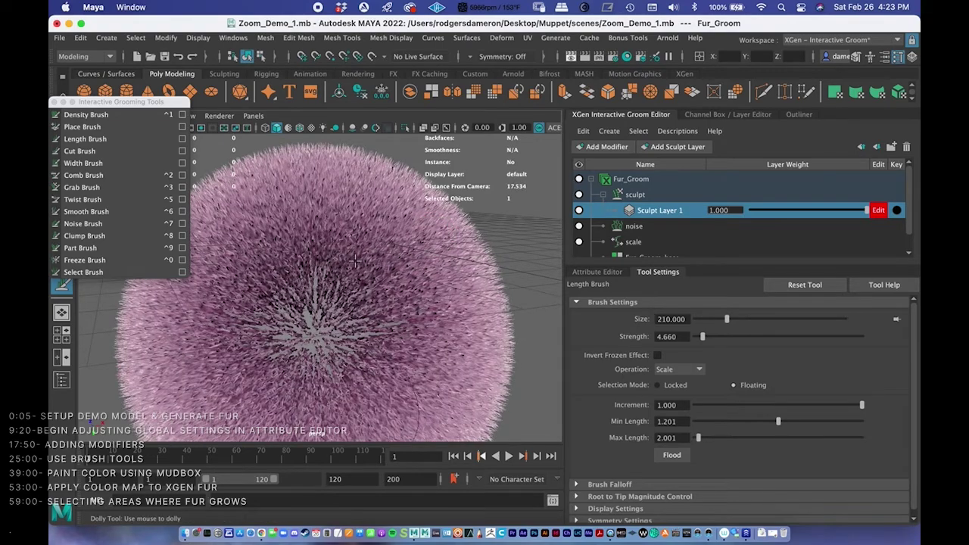
left_click(399, 246)
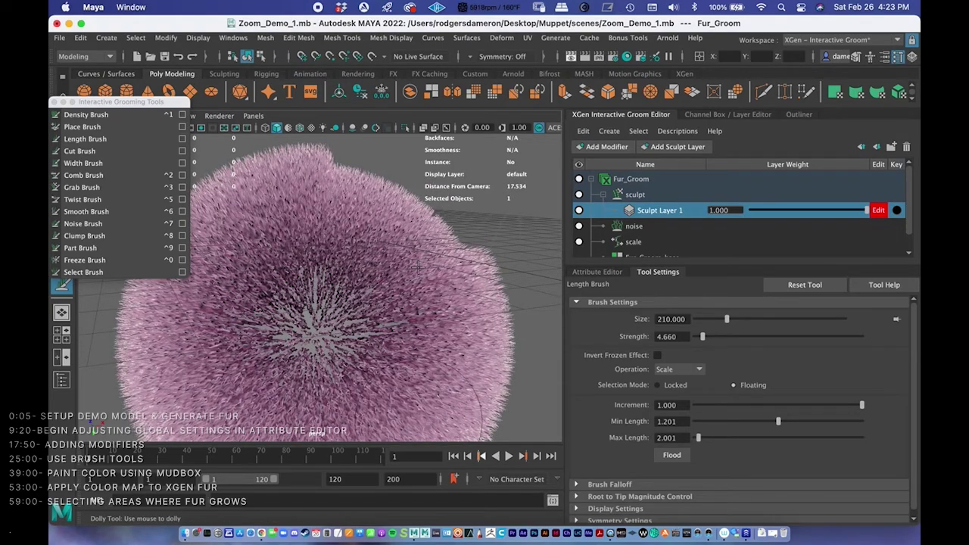
middle_click_drag(413, 251, 391, 262, "alt")
left_click_drag(392, 261, 373, 242, "alt")
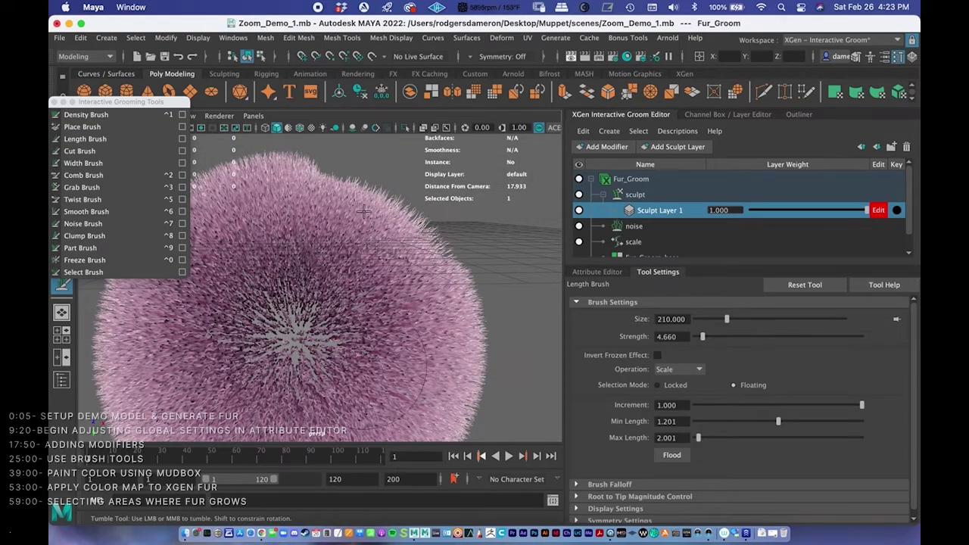
left_click_drag(379, 229, 545, 324, "alt")
left_click_drag(409, 268, 414, 257, "alt")
right_click_drag(415, 257, 379, 265, "alt")
left_click_drag(378, 265, 373, 217, "alt")
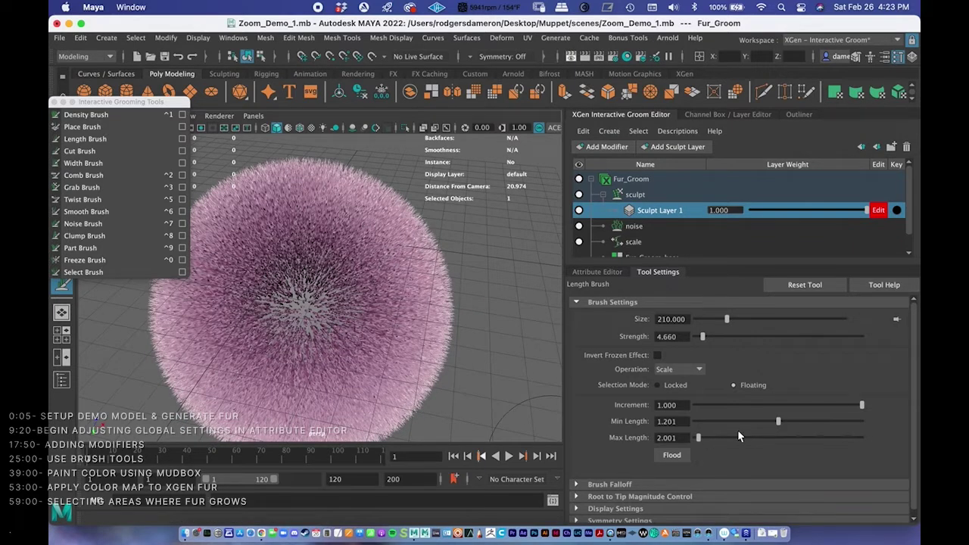
- Set the brush's Min Length to 0.678 and shorten the fur along the sphere's upper-right edge
left_click_drag(774, 422, 741, 422)
left_click_drag(358, 225, 364, 225, "alt")
right_click_drag(363, 226, 387, 215, "alt")
left_click_drag(387, 215, 396, 216)
right_click_drag(395, 216, 349, 237, "alt")
mouse_move(383, 264)
left_mouse_down("alt")
mouse_move(374, 262)
mouse_move(396, 262)
left_mouse_up("alt")
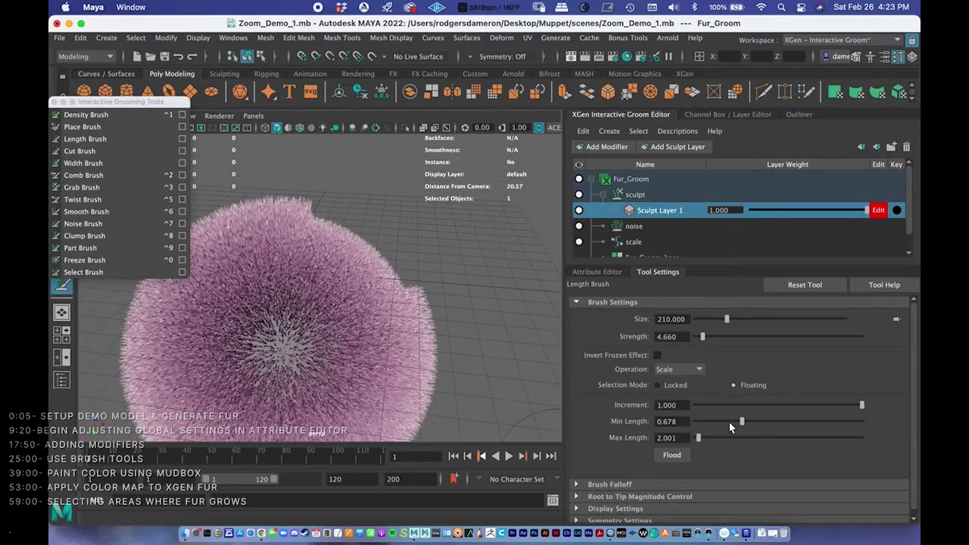
- Lower Min Length to 0.142 and Max Length to 0.734, and brush the fur at the top of the sphere shorter
left_click_drag(740, 423, 705, 422)
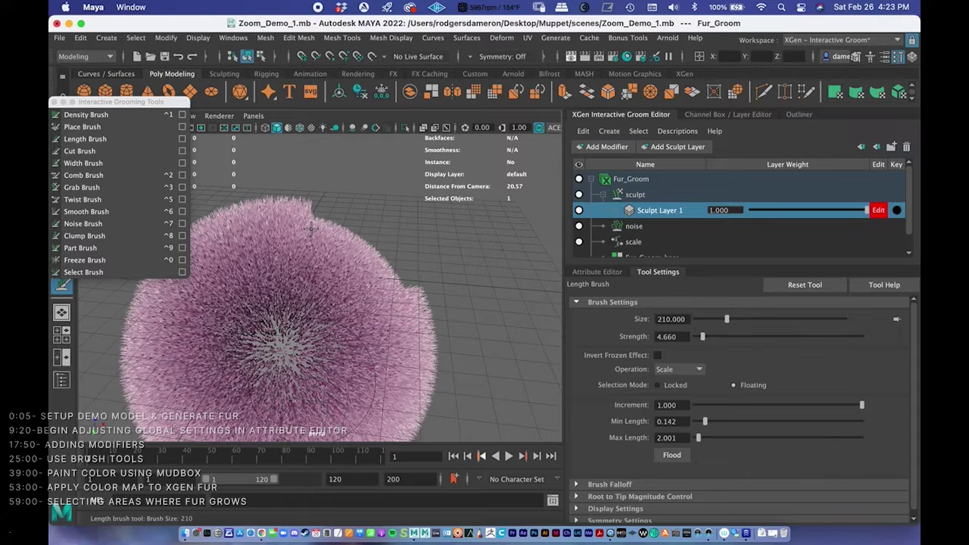
left_click_drag(311, 232, 301, 233)
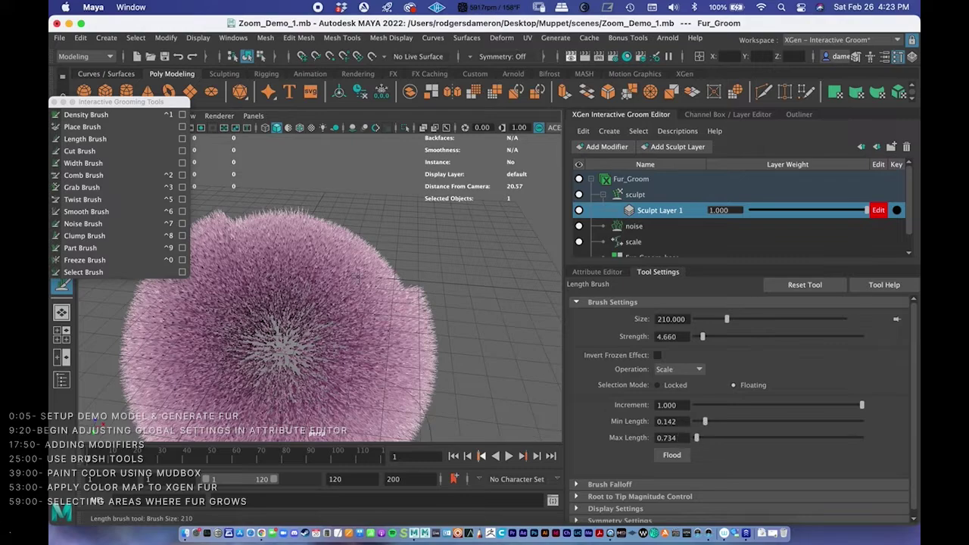
middle_click_drag(366, 232, 388, 215, "alt")
right_click_drag(389, 215, 420, 233, "alt")
- Raise Max Length to 2.199 and brush the shortened fur across the top of the sphere longer
left_click_drag(364, 246, 405, 265, "alt")
mouse_move(405, 265)
right_mouse_down("alt")
mouse_move(450, 259)
mouse_move(412, 270)
right_mouse_up("alt")
middle_click_drag(412, 270, 398, 290, "alt")
left_click_drag(398, 290, 379, 275, "alt")
right_click_drag(378, 275, 329, 267, "alt")
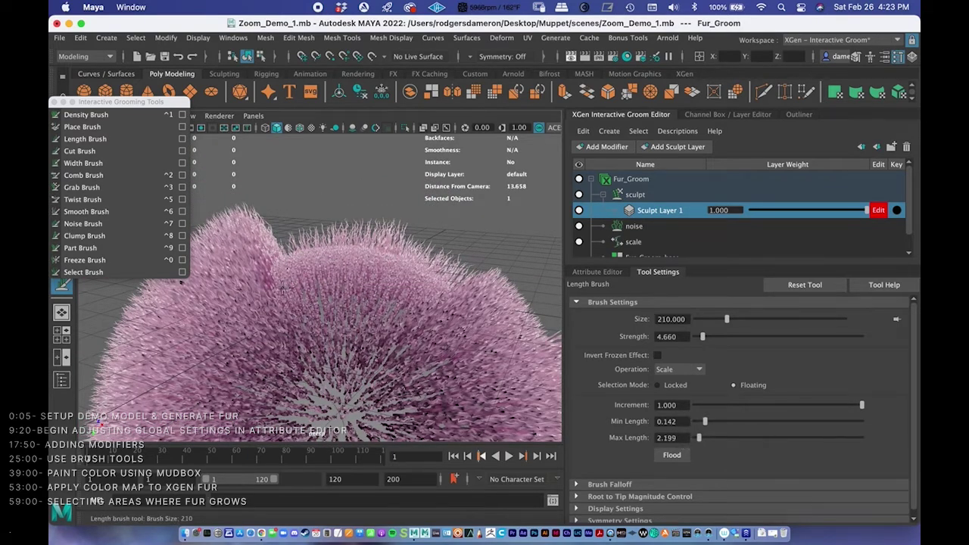
left_click_drag(339, 259, 379, 280)
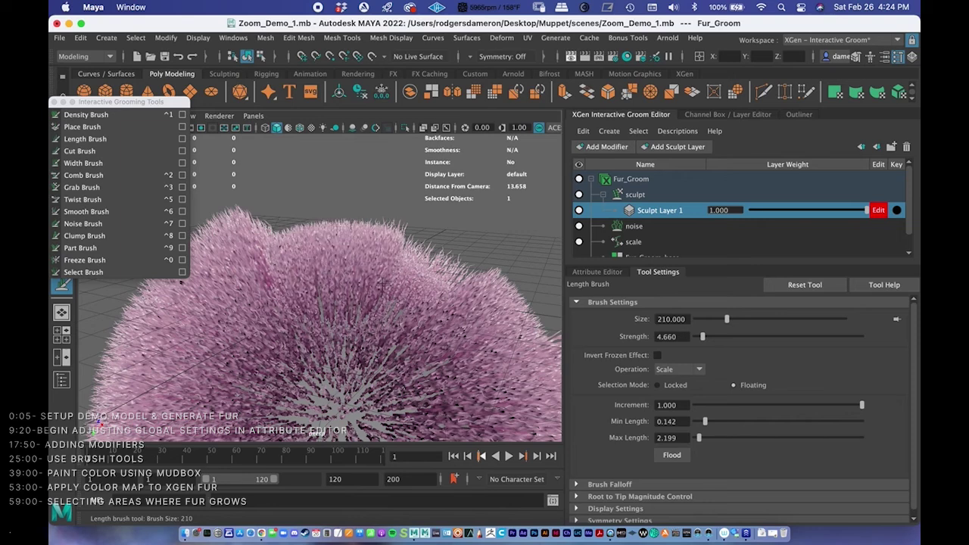
left_click_drag(300, 249, 378, 289)
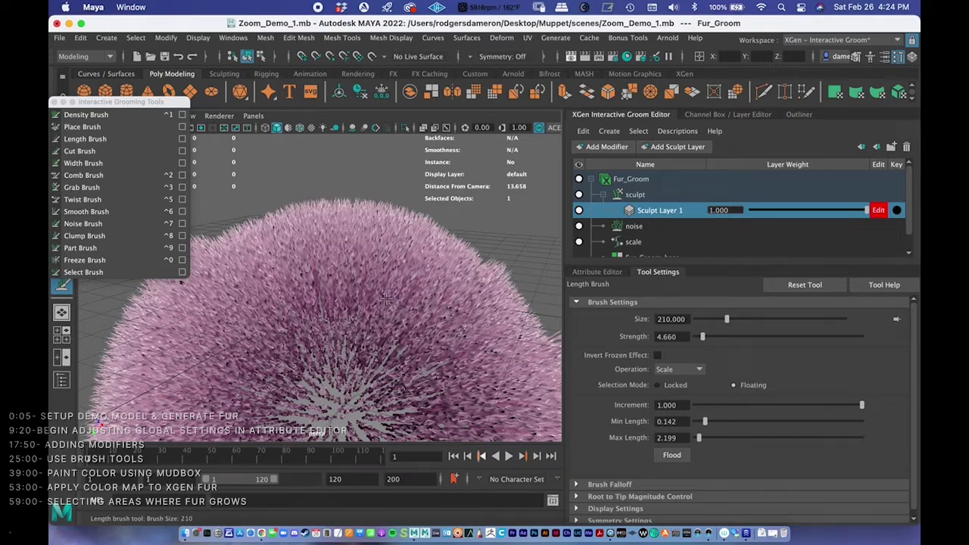
- Lengthen the remaining short fur along the sphere's right side with the Length Brush to even out its outline
scroll(389, 297, "down", 3)
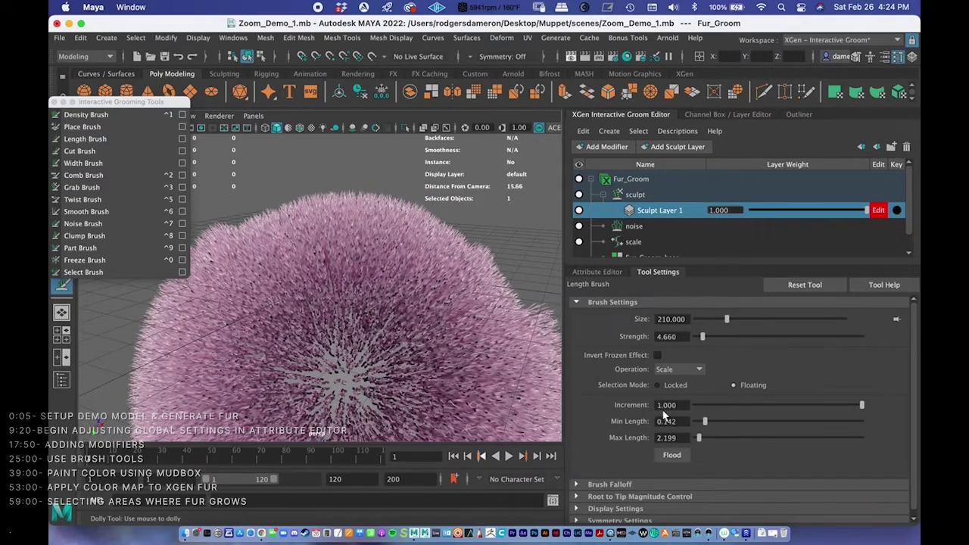
mouse_move(410, 265)
left_mouse_down("alt")
mouse_move(368, 281)
mouse_move(348, 269)
mouse_move(374, 246)
mouse_move(370, 272)
mouse_move(442, 284)
left_mouse_up("alt")
middle_click_drag(447, 278, 429, 268, "alt")
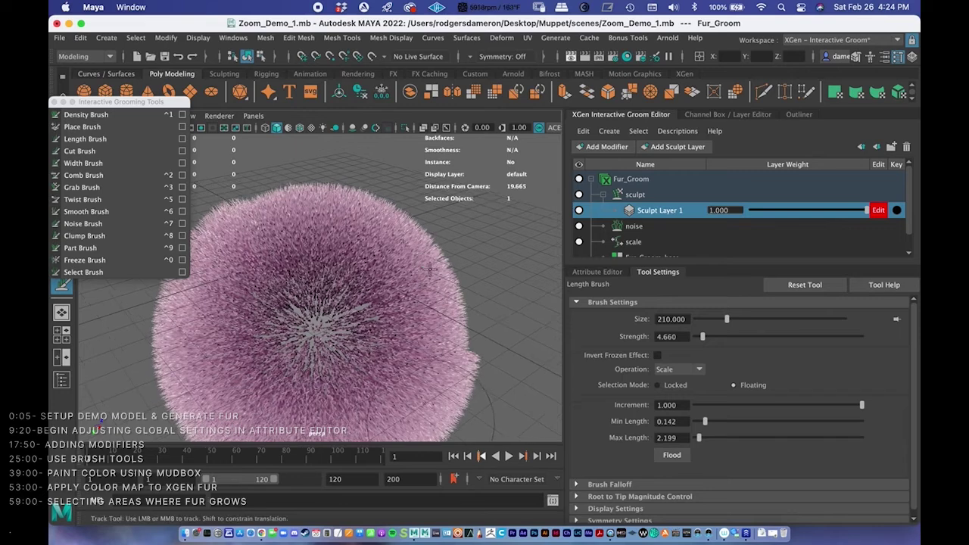
left_click_drag(425, 270, 426, 272)
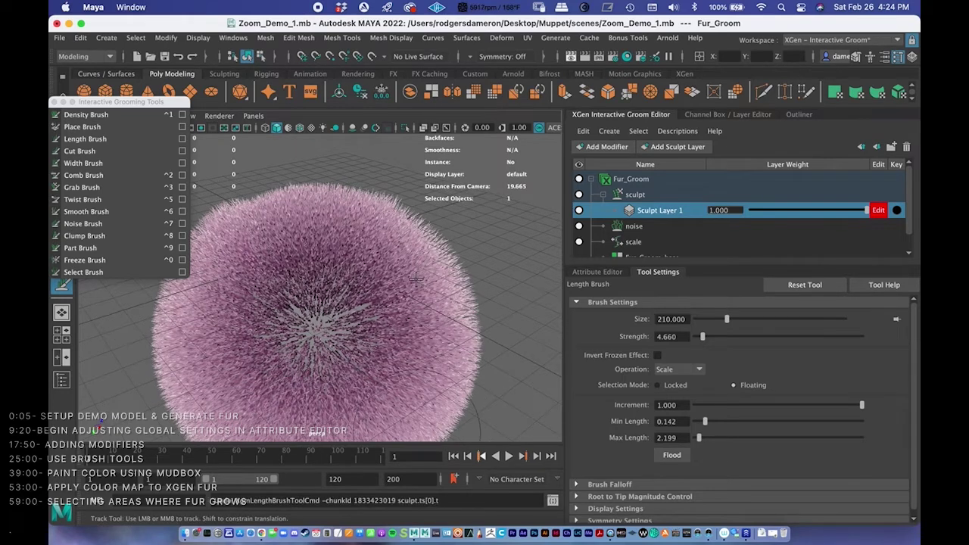
middle_click_drag(403, 262, 415, 253, "alt")
right_click_drag(416, 253, 372, 262, "alt")
- Brush out a narrow, longer tuft at the sphere's upper edge with the Length Brush at size 68, and reduce Max Length to 1.466
key("space")
left_click_drag(397, 240, 361, 241)
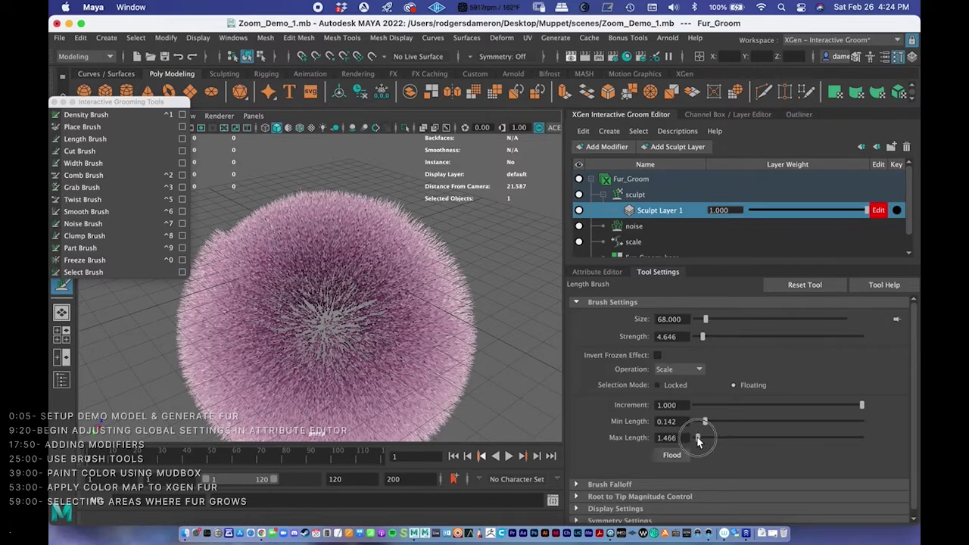
right_click_drag(325, 298, 394, 238, "alt")
right_click_drag(318, 249, 350, 237, "alt")
middle_click_drag(350, 238, 362, 276, "alt")
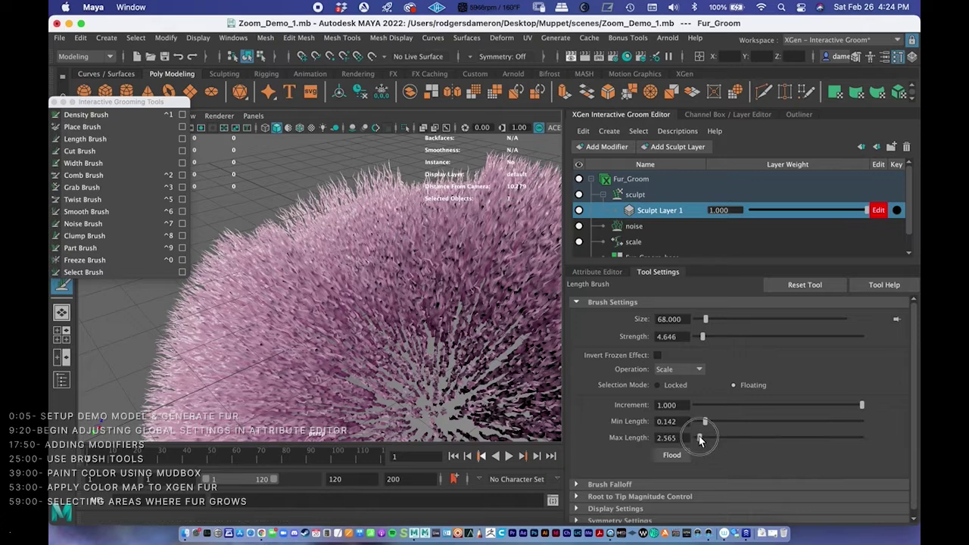
left_click_drag(478, 190, 469, 190)
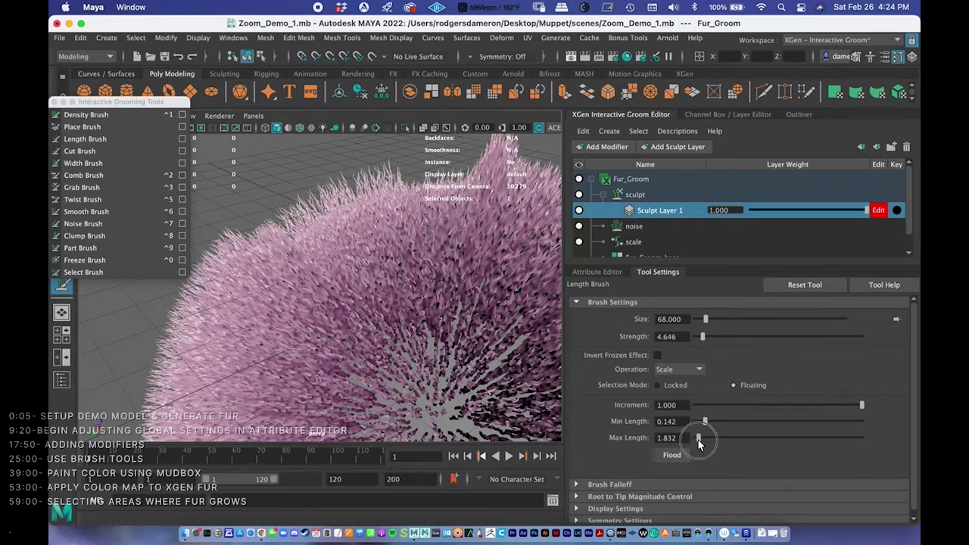
left_click_drag(522, 244, 439, 265, "alt")
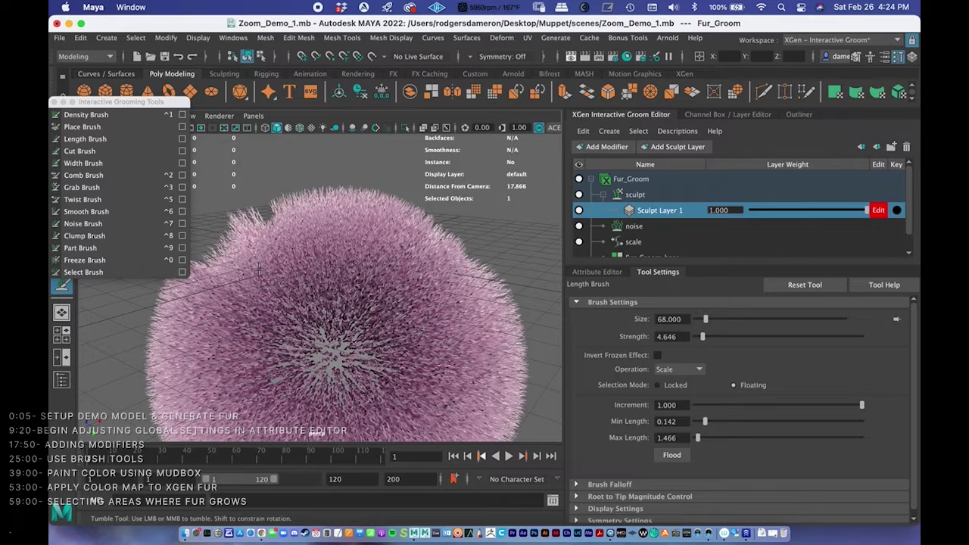
- Examine the lengthened tuft and the uneven fur around it from several angles and distances
left_click_drag(310, 237, 385, 247, "alt")
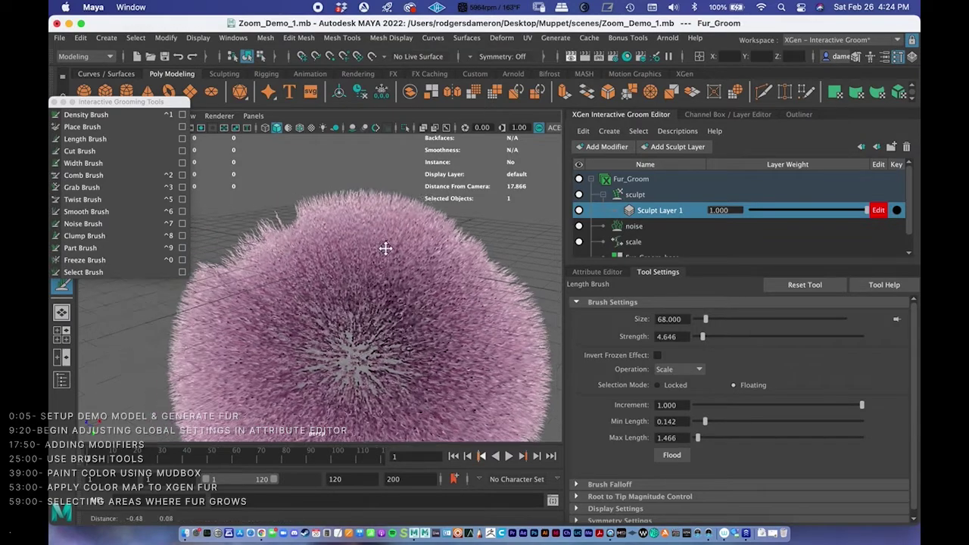
right_click_drag(385, 247, 268, 251, "alt")
left_click_drag(268, 250, 353, 256, "alt")
middle_click_drag(354, 256, 407, 246, "alt")
right_click_drag(333, 246, 454, 250, "alt")
middle_click_drag(360, 263, 326, 286, "alt")
left_click_drag(327, 284, 388, 258, "alt")
mouse_move(388, 258)
right_mouse_down("alt")
mouse_move(379, 255)
mouse_move(385, 275)
right_mouse_up("alt")
left_click_drag(397, 270, 326, 276, "alt")
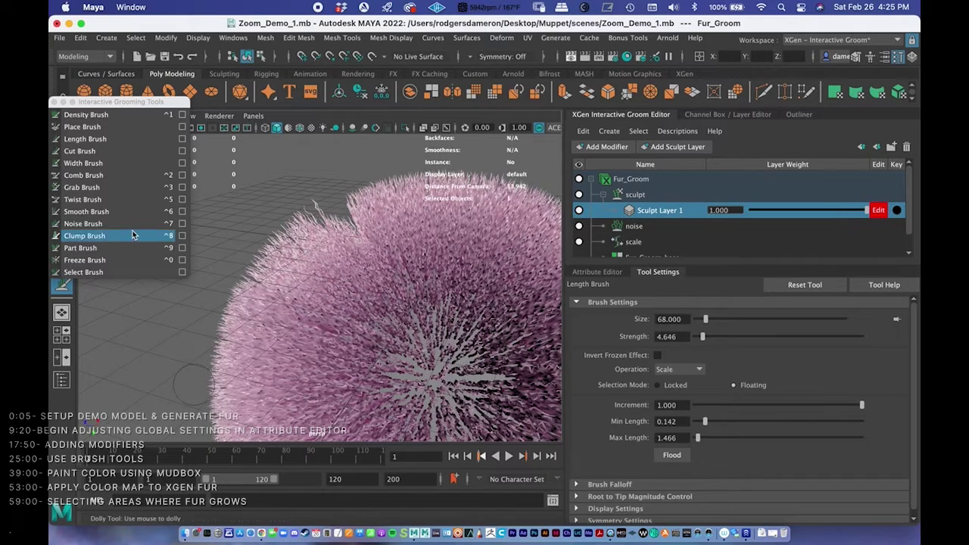
- Activate the Cut Brush and enlarge it to a size of 164
left_click(84, 155)
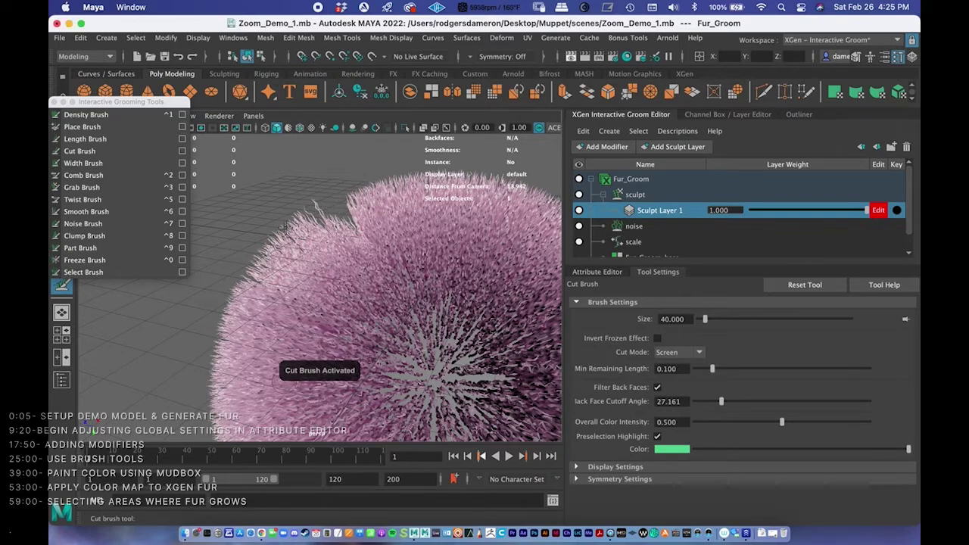
right_click_drag(340, 227, 318, 227, "alt")
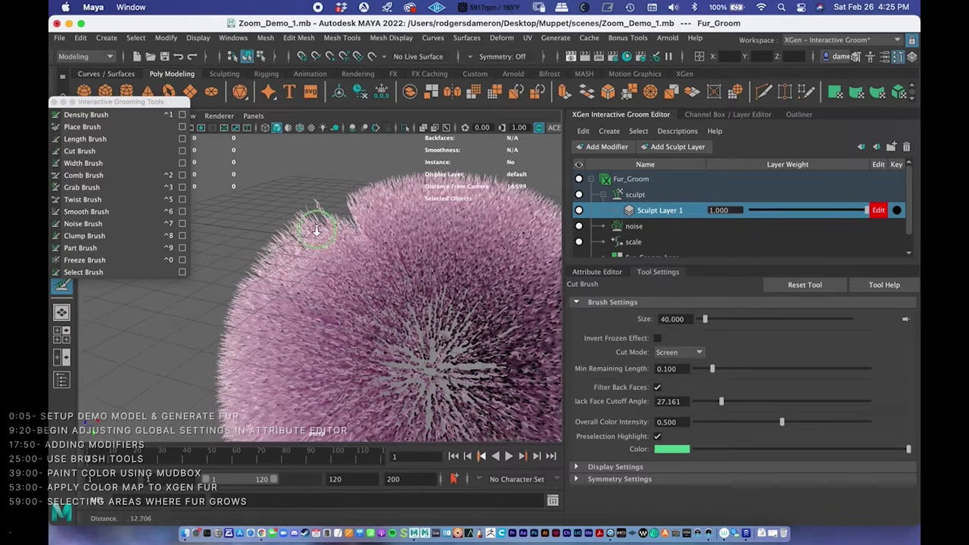
left_click_drag(702, 319, 724, 318)
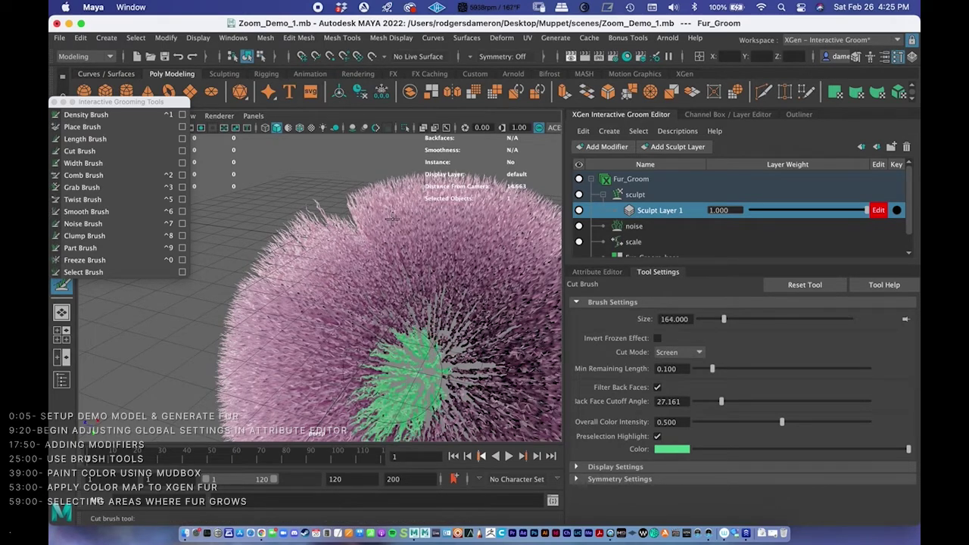
- Try trimming fur on the front of the sphere with the Cut Brush, and undo the cut
left_click_drag(379, 212, 382, 226, "alt")
right_click_drag(381, 226, 378, 234, "alt")
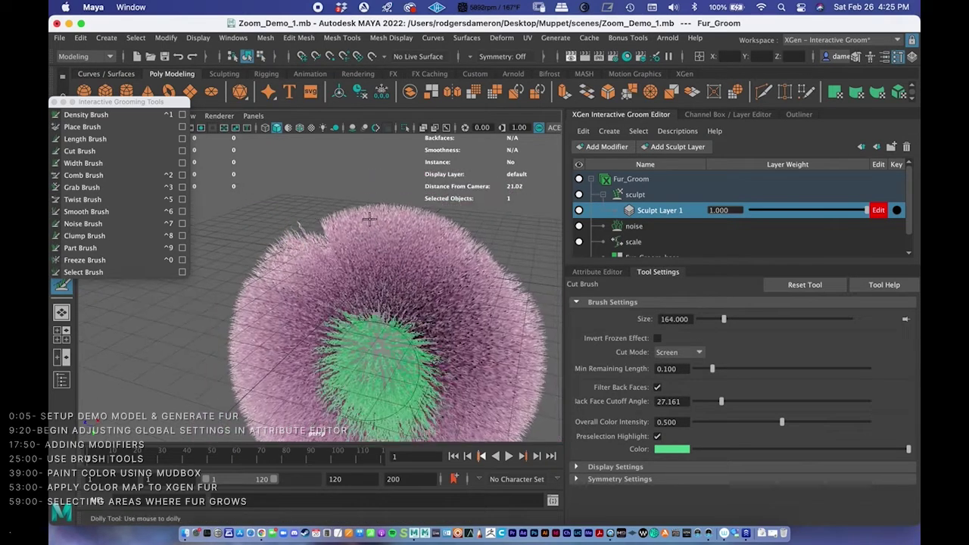
left_click_drag(400, 408, 395, 356, "alt")
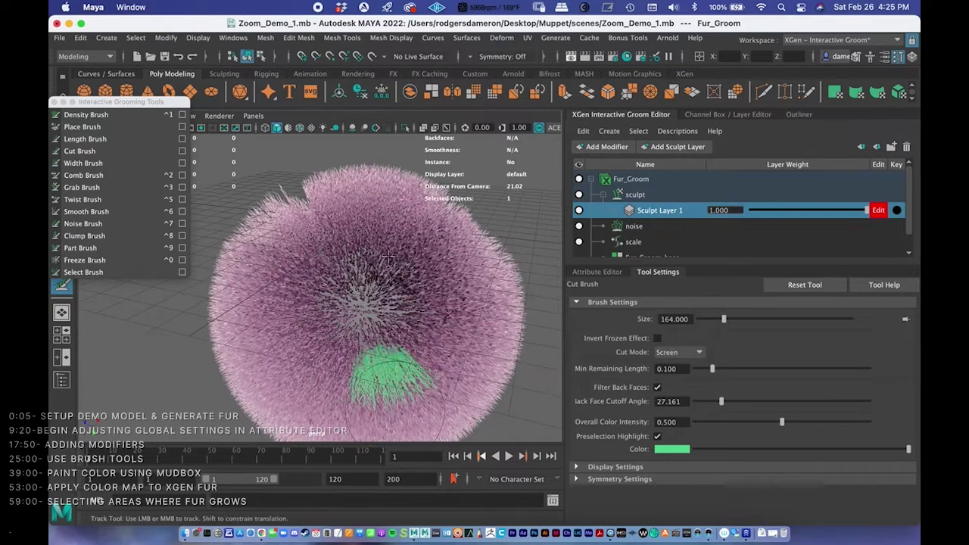
right_click_drag(395, 356, 381, 330, "alt")
left_click_drag(381, 330, 376, 324, "alt")
middle_click_drag(383, 284, 341, 251, "alt")
right_click_drag(341, 252, 406, 253, "alt")
left_click_drag(361, 314, 401, 296, "alt")
middle_click_drag(401, 296, 333, 258, "alt")
right_click_drag(333, 257, 376, 271, "alt")
key("super+z")
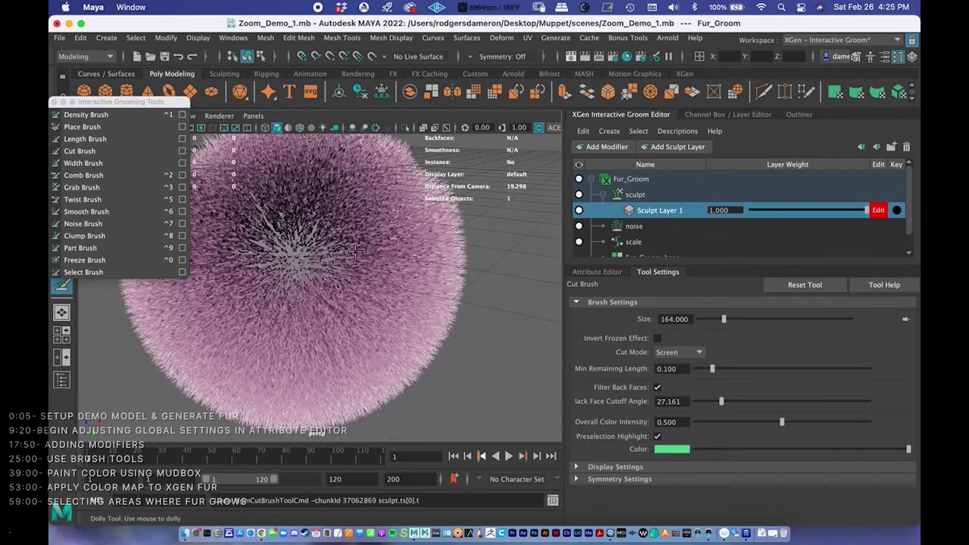
- Try another cut through the fur near the sphere's right side with the Cut Brush, and undo it
middle_click_drag(366, 246, 364, 269, "alt")
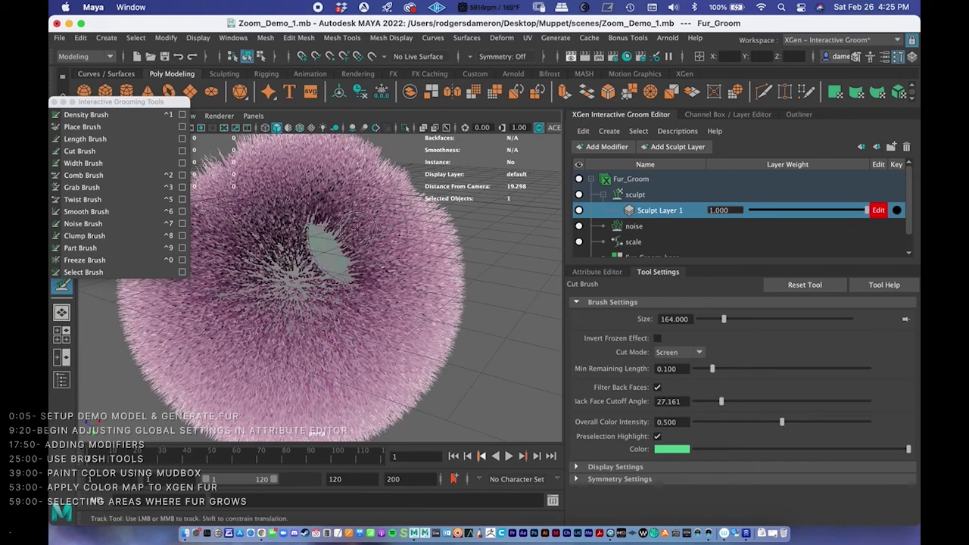
left_click_drag(371, 270, 376, 220, "alt")
middle_click_drag(376, 222, 350, 247, "alt")
key("super+z")
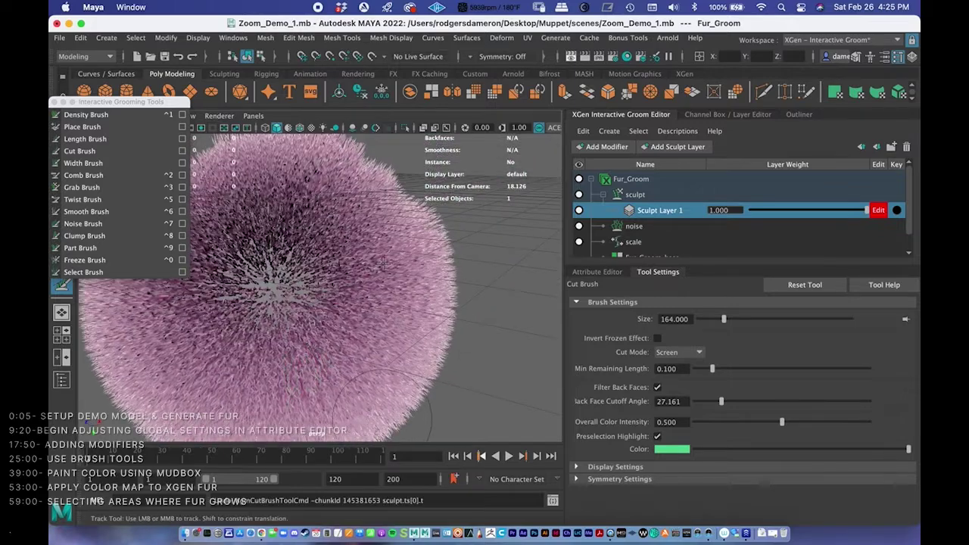
- Turn off Filter Back Faces for the Cut Brush and cut a round notch into the fur at the sphere's right edge
middle_click_drag(383, 204, 353, 260, "alt")
right_click_drag(354, 261, 401, 250, "alt")
middle_click_drag(401, 249, 375, 237, "alt")
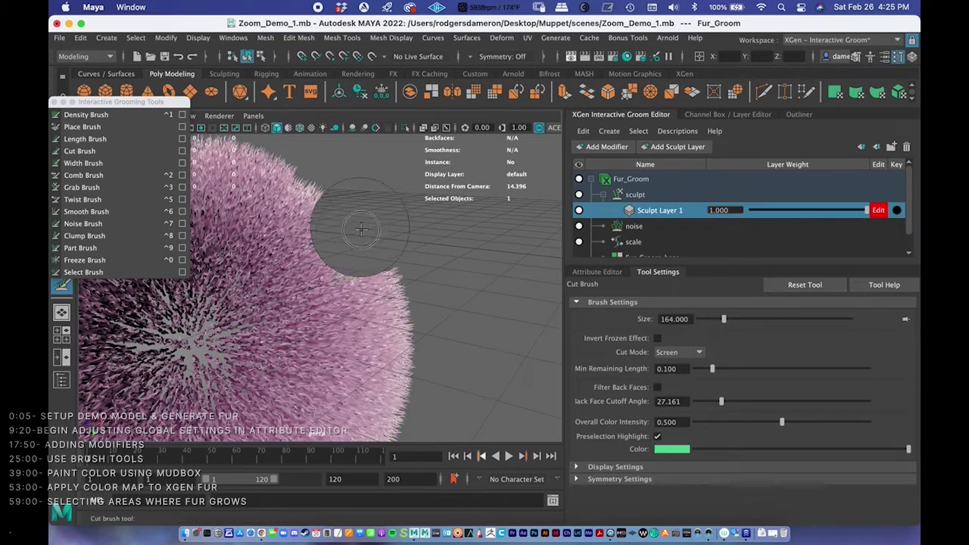
mouse_move(371, 262)
left_mouse_down("alt")
mouse_move(428, 249)
mouse_move(363, 238)
mouse_move(385, 260)
mouse_move(376, 264)
mouse_move(401, 258)
mouse_move(389, 256)
left_mouse_up("alt")
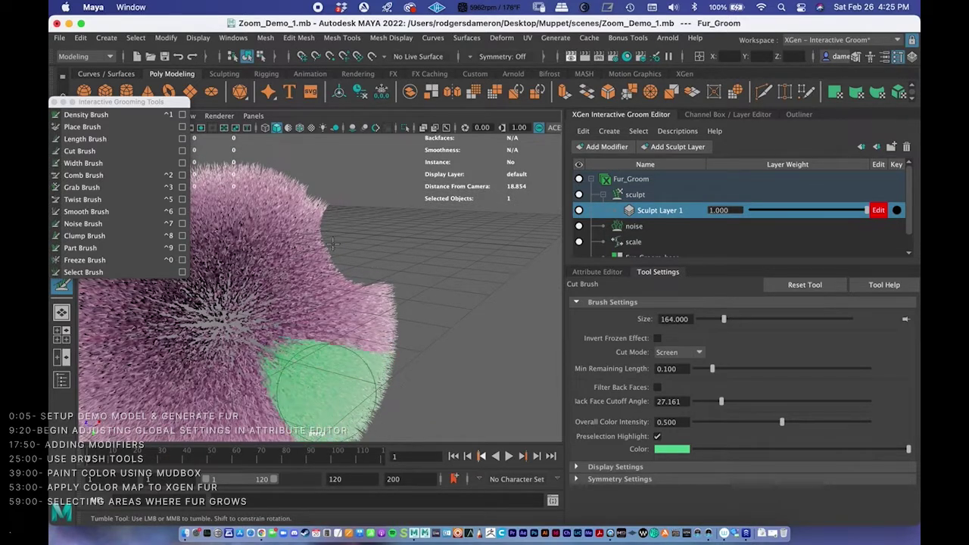
left_click(657, 388)
- Examine the cut notch and the sculpted fur from all around the sphere
mouse_move(551, 350)
left_mouse_down("alt")
mouse_move(432, 283)
mouse_move(424, 301)
mouse_move(447, 290)
mouse_move(418, 290)
mouse_move(440, 264)
left_mouse_up("alt")
middle_click_drag(439, 264, 454, 234, "alt")
left_click_drag(372, 249, 385, 268, "alt")
right_click_drag(385, 268, 467, 281, "alt")
left_click_drag(467, 282, 389, 279, "alt")
right_click_drag(389, 279, 337, 281, "alt")
left_click_drag(337, 281, 368, 290, "alt")
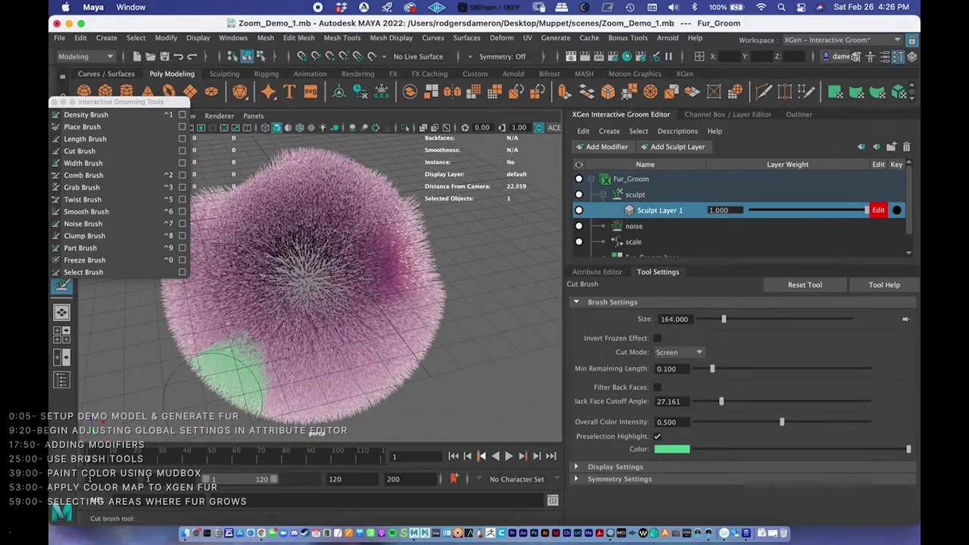
- Move the Interactive Grooming Tools window away from the furry sphere and switch to the Select Tool
left_click_drag(121, 101, 118, 68)
left_click_drag(310, 237, 370, 239, "alt")
key("q")
right_click_drag(370, 238, 310, 264, "alt")
left_click_drag(310, 265, 310, 268, "alt")
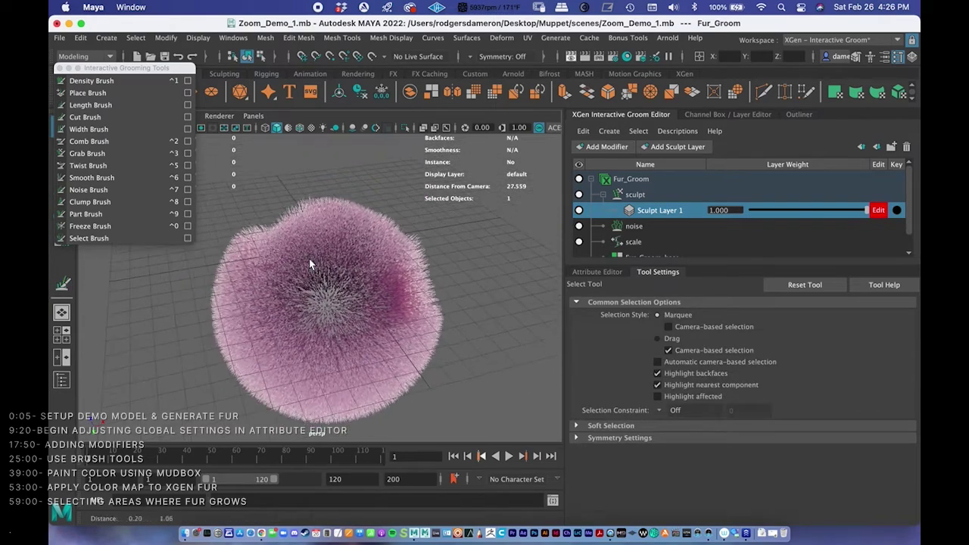
right_click_drag(310, 268, 372, 251, "alt")
left_click_drag(372, 251, 333, 237, "alt")
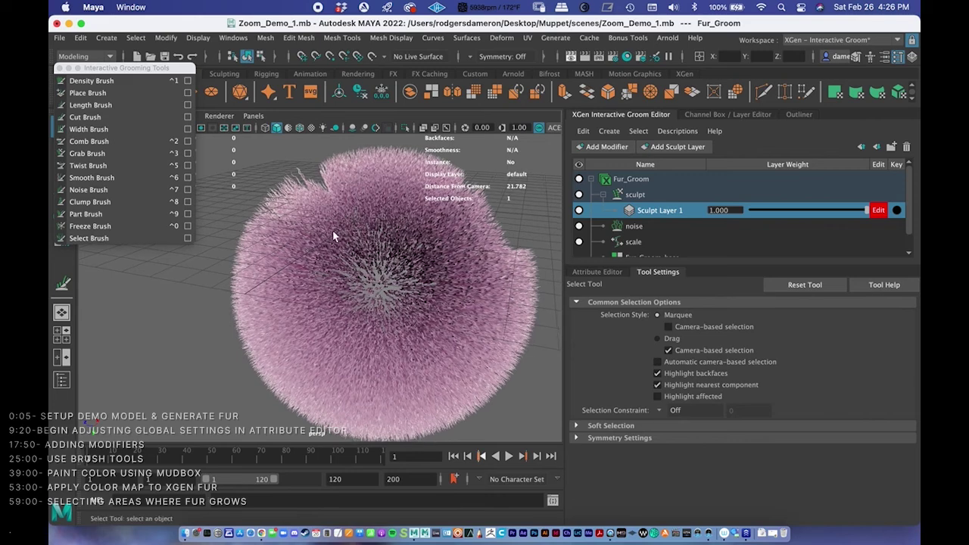
- Activate the Comb Brush, set its size to 211, and comb the fur on the upper part of the sphere
left_click(106, 142)
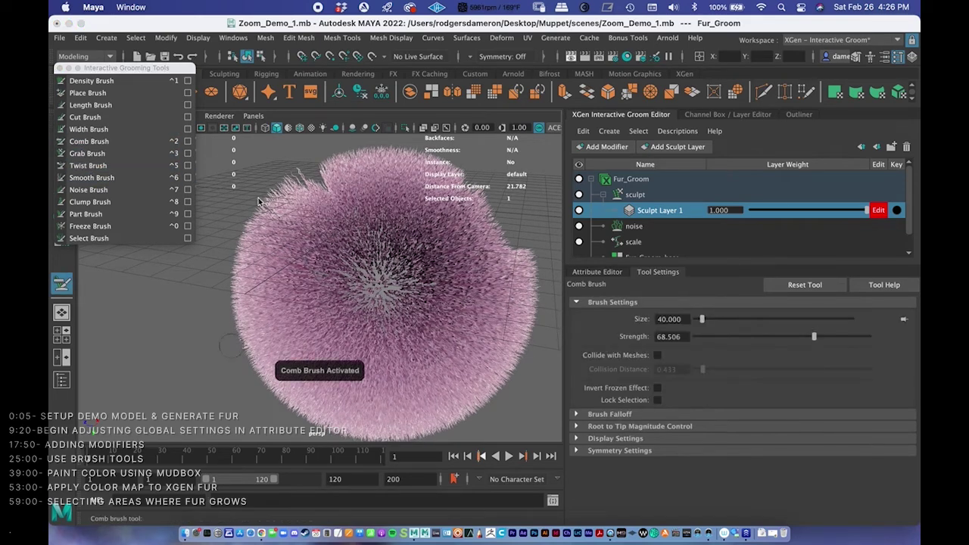
left_click_drag(704, 318, 709, 318)
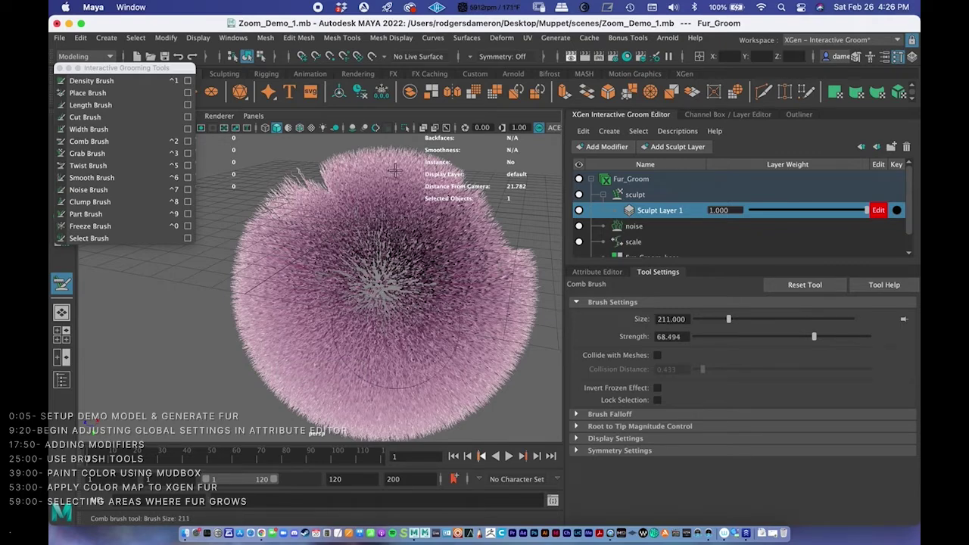
left_click_drag(357, 216, 384, 255, "alt")
mouse_move(366, 287)
left_mouse_down()
mouse_move(318, 242)
mouse_move(356, 278)
mouse_move(350, 273)
mouse_move(368, 265)
left_mouse_up()
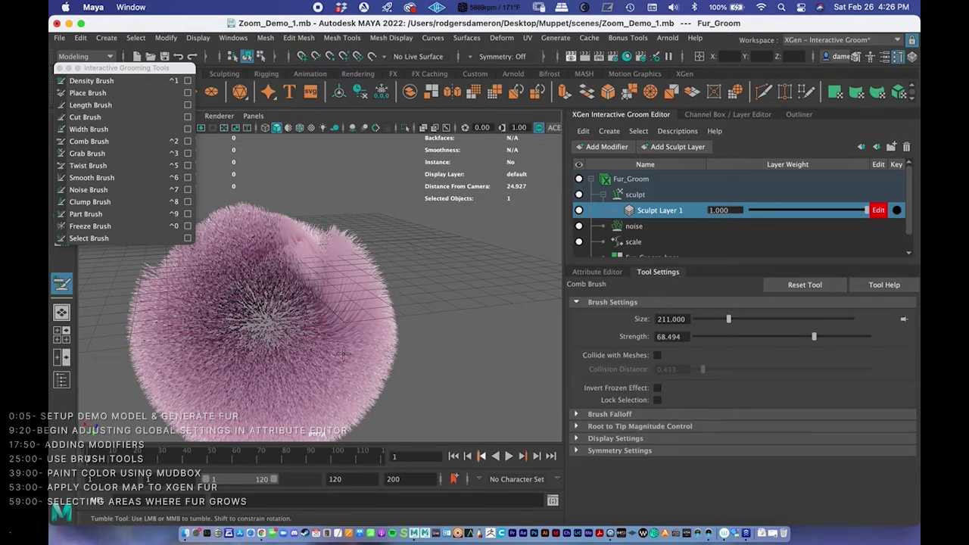
- Comb the fur on the sphere's right side around the notch at a strength of about 68.5
mouse_move(349, 327)
left_mouse_down()
mouse_move(301, 303)
mouse_move(339, 266)
left_mouse_up()
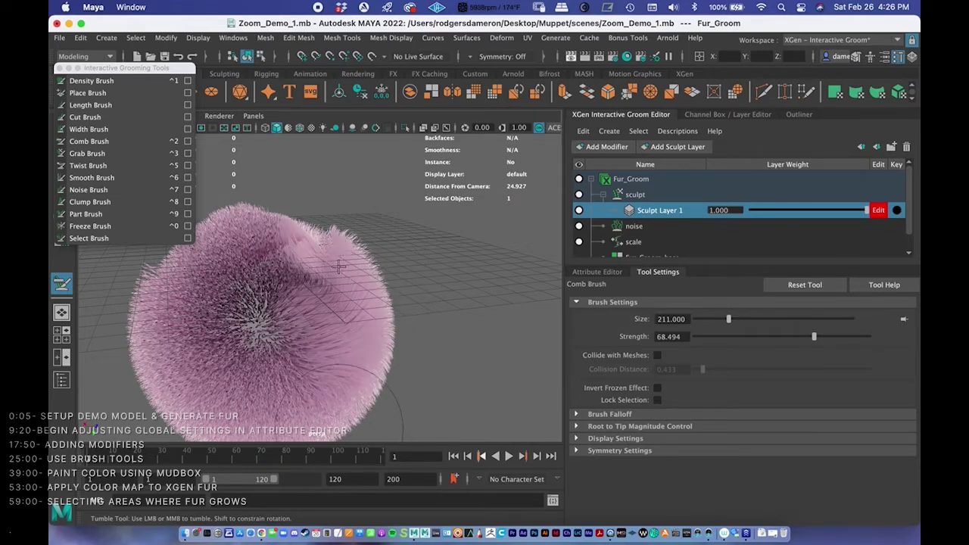
middle_click_drag(339, 268, 316, 223, "alt")
mouse_move(316, 224)
left_mouse_down()
mouse_move(316, 313)
mouse_move(365, 253)
mouse_move(387, 271)
left_mouse_up()
left_click_drag(290, 294, 413, 261)
mouse_move(448, 381)
left_mouse_down("alt")
mouse_move(420, 325)
mouse_move(423, 266)
mouse_move(454, 303)
left_mouse_up("alt")
- Lower the Comb Brush strength to 17.895 and comb the fur away from the crown on the sphere's right half
left_click_drag(811, 336, 713, 336)
left_click_drag(361, 245, 374, 210)
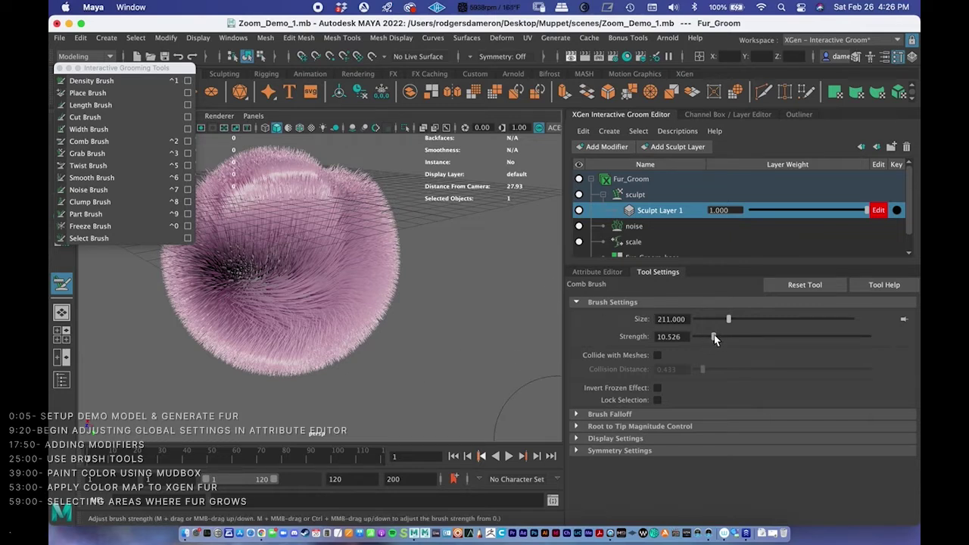
left_click_drag(715, 335, 726, 336)
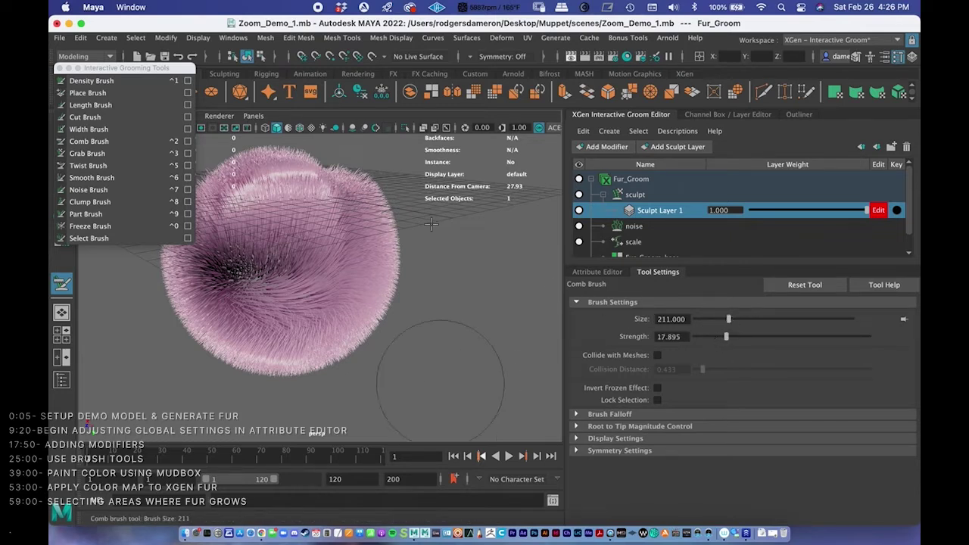
mouse_move(376, 196)
left_mouse_down()
mouse_move(390, 275)
mouse_move(368, 334)
left_mouse_up()
mouse_move(371, 300)
left_mouse_down()
mouse_move(357, 329)
mouse_move(329, 346)
left_mouse_up()
mouse_move(329, 346)
right_mouse_down("alt")
mouse_move(404, 275)
mouse_move(400, 259)
right_mouse_up("alt")
left_click_drag(400, 259, 426, 290, "alt")
right_click_drag(378, 288, 413, 281, "alt")
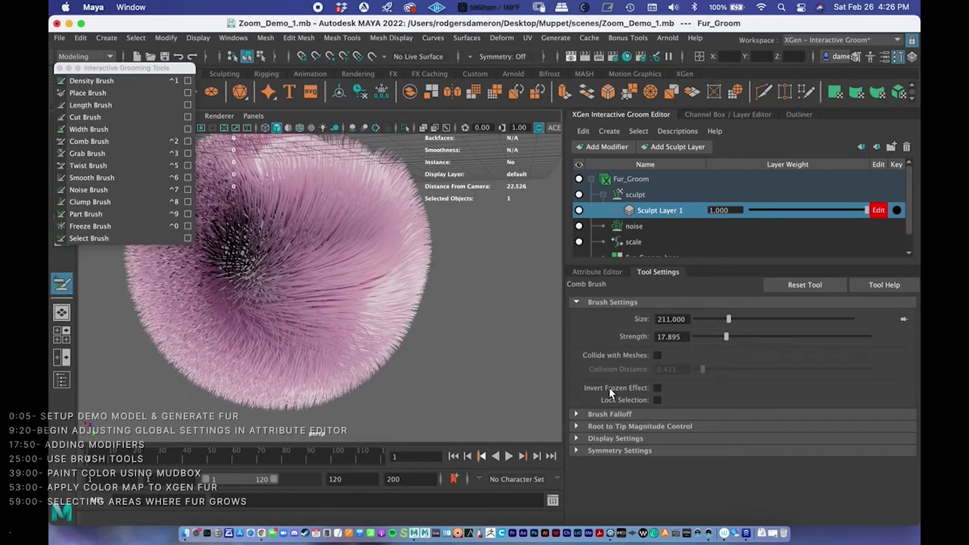
- Reshape the Comb Brush's Root to Tip Magnitude curve so it rises steeply near the root and flattens toward the tip
left_click(576, 414)
scroll(679, 377, "down", 5)
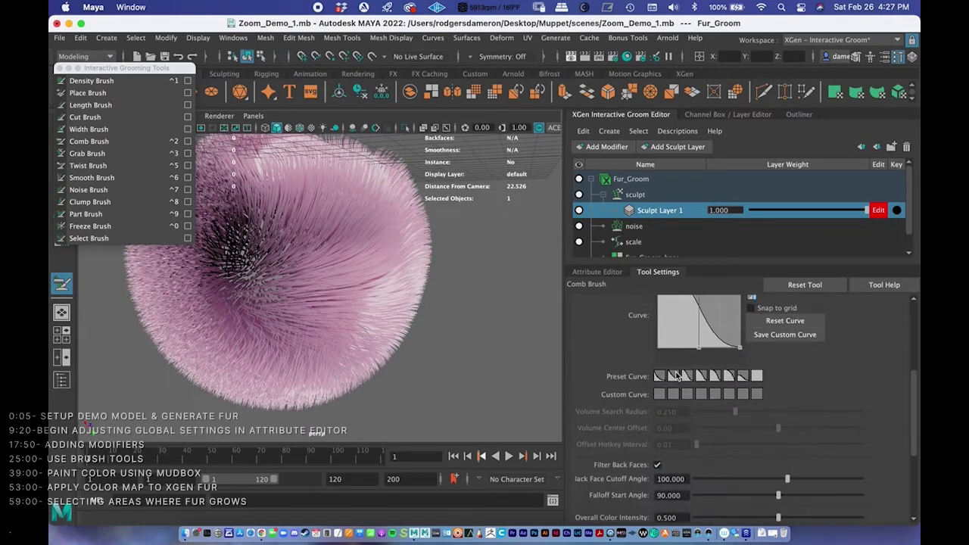
scroll(673, 374, "down", 5)
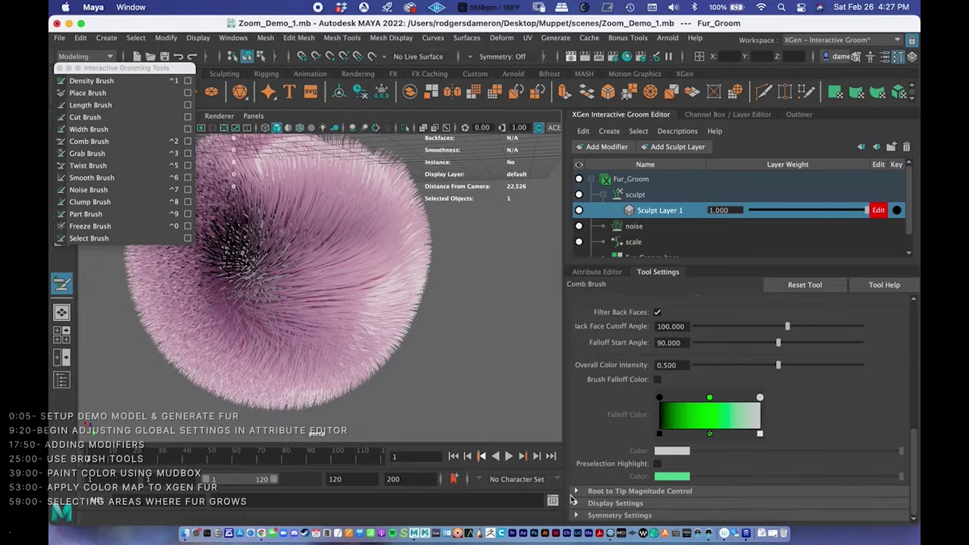
left_click(576, 492)
scroll(657, 394, "down", 1)
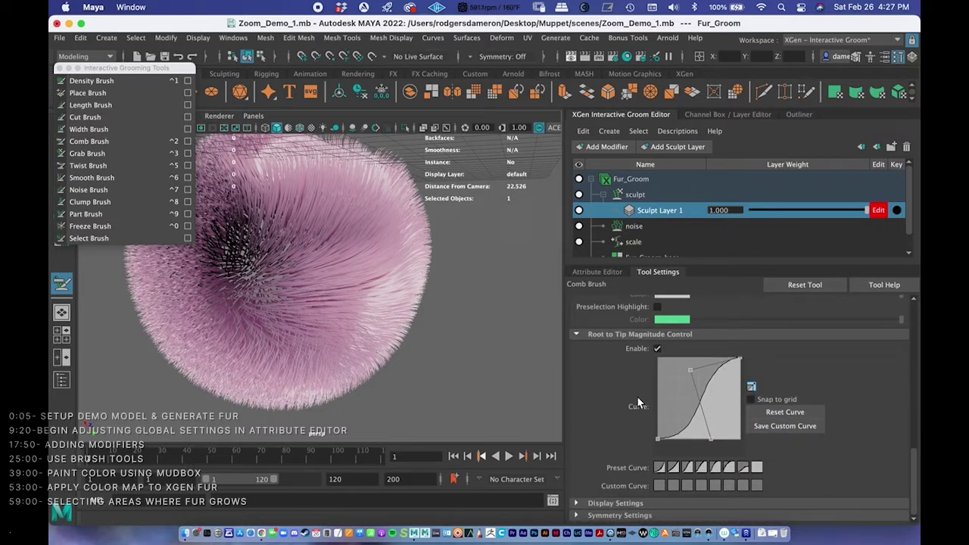
left_click_drag(690, 370, 663, 365)
left_click_drag(712, 441, 680, 440)
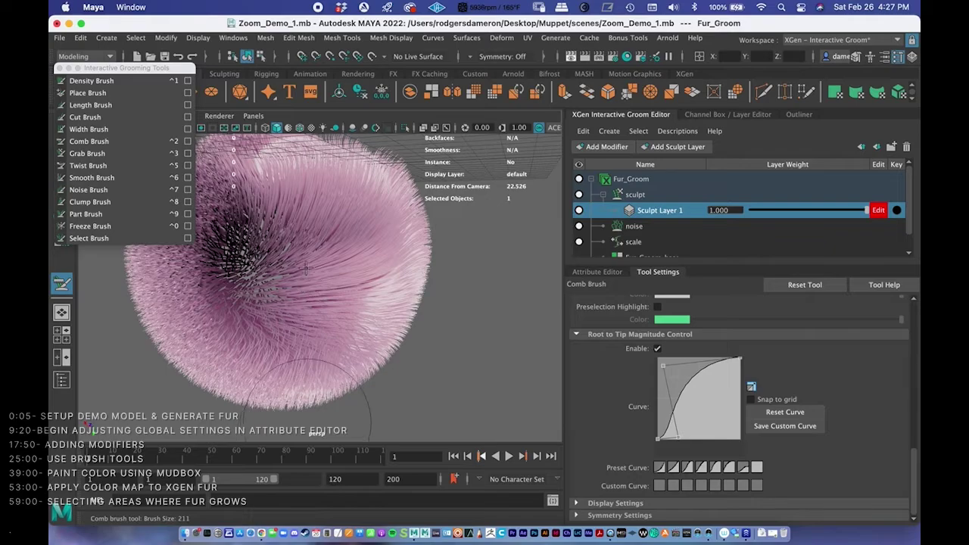
- Comb the fur beside the crown with the root-weighted curve and examine the bent strands up close
middle_click_drag(306, 268, 387, 275, "alt")
left_click_drag(387, 275, 344, 234, "alt")
right_click_drag(344, 234, 374, 207, "alt")
left_click_drag(374, 208, 346, 251, "alt")
middle_click_drag(346, 251, 346, 257, "alt")
left_click_drag(347, 257, 394, 250, "alt")
right_click_drag(394, 249, 484, 250, "alt")
middle_click_drag(485, 250, 471, 254, "alt")
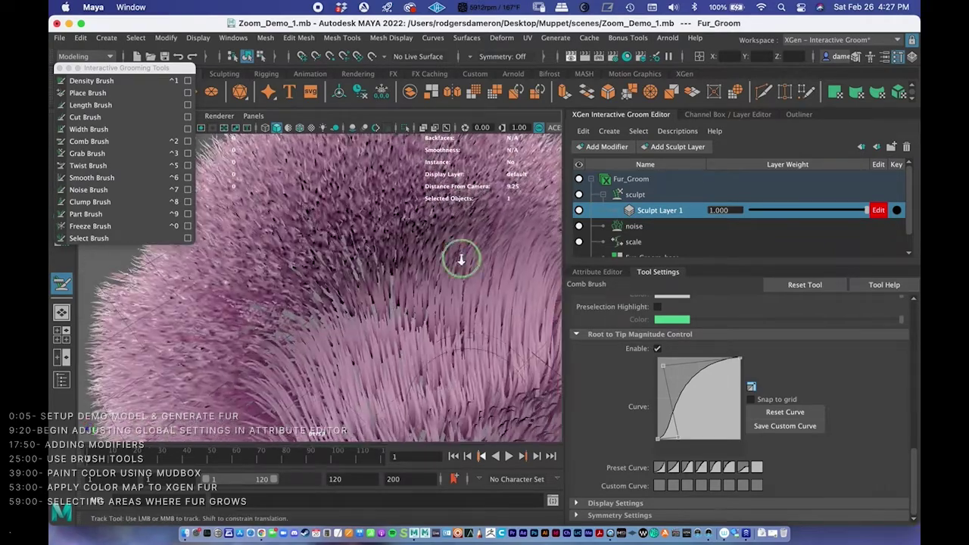
right_click_drag(471, 254, 409, 232, "alt")
mouse_move(409, 232)
left_mouse_down("alt")
mouse_move(417, 234)
mouse_move(401, 246)
left_mouse_up("alt")
mouse_move(309, 282)
left_mouse_down()
mouse_move(312, 265)
mouse_move(308, 279)
left_mouse_up()
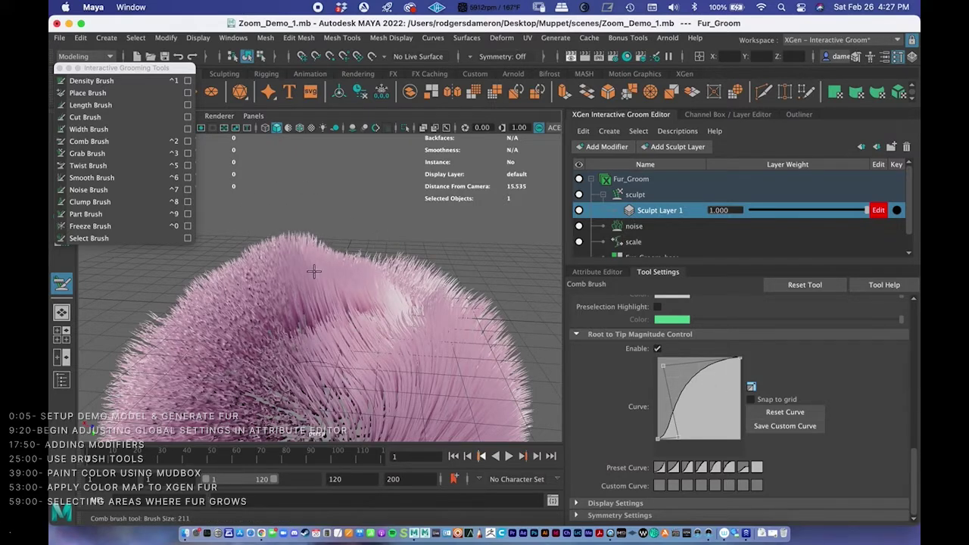
- Comb the fur above the crown upward toward the top edge of the sphere
mouse_move(282, 263)
left_mouse_down("alt")
mouse_move(368, 297)
mouse_move(400, 289)
mouse_move(361, 293)
left_mouse_up("alt")
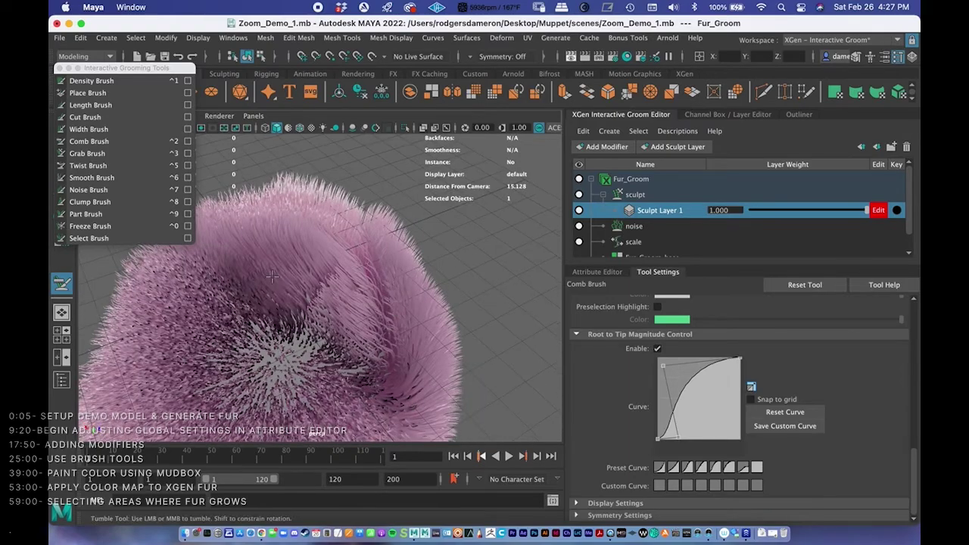
left_click_drag(285, 283, 325, 244, "alt")
right_click_drag(325, 245, 394, 234, "alt")
middle_click_drag(394, 234, 351, 255, "alt")
left_click_drag(351, 255, 357, 290, "alt")
- Bend the Root to Tip Magnitude curve so it stays low and rises near the tip, and comb the fur above the crown
left_click_drag(662, 367, 728, 442)
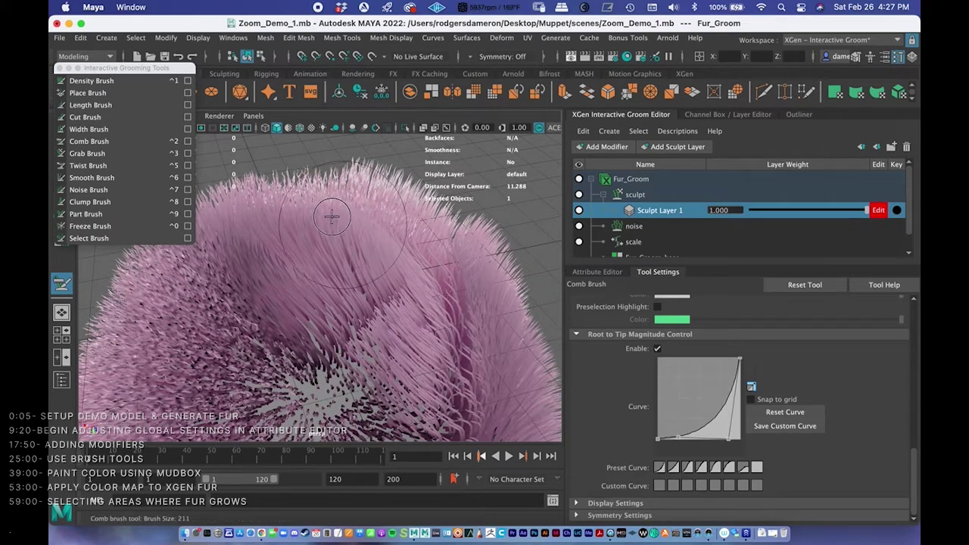
left_click_drag(392, 255, 367, 288, "alt")
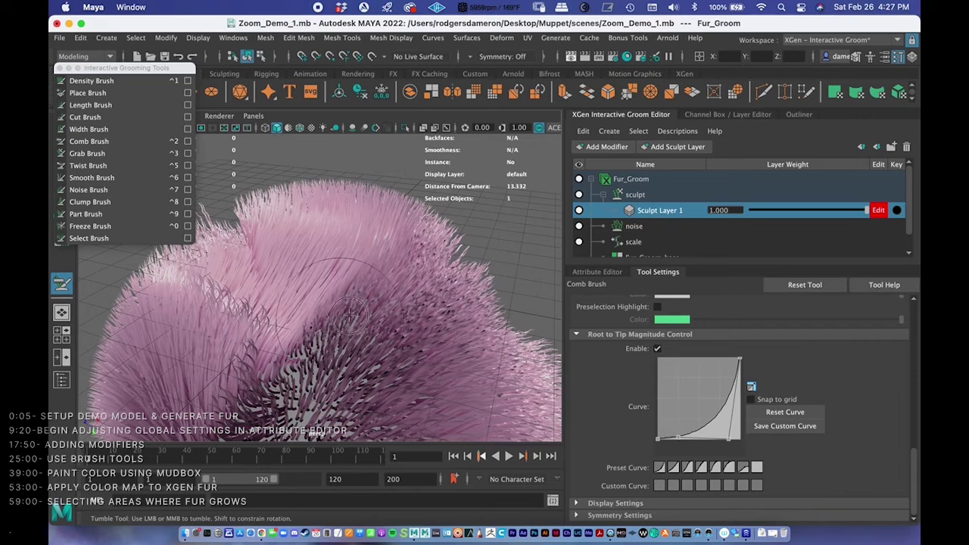
middle_click_drag(352, 312, 344, 261, "alt")
right_click_drag(344, 262, 409, 268, "alt")
middle_click_drag(409, 268, 353, 292, "alt")
mouse_move(307, 204)
left_mouse_down()
mouse_move(338, 178)
mouse_move(325, 194)
left_mouse_up()
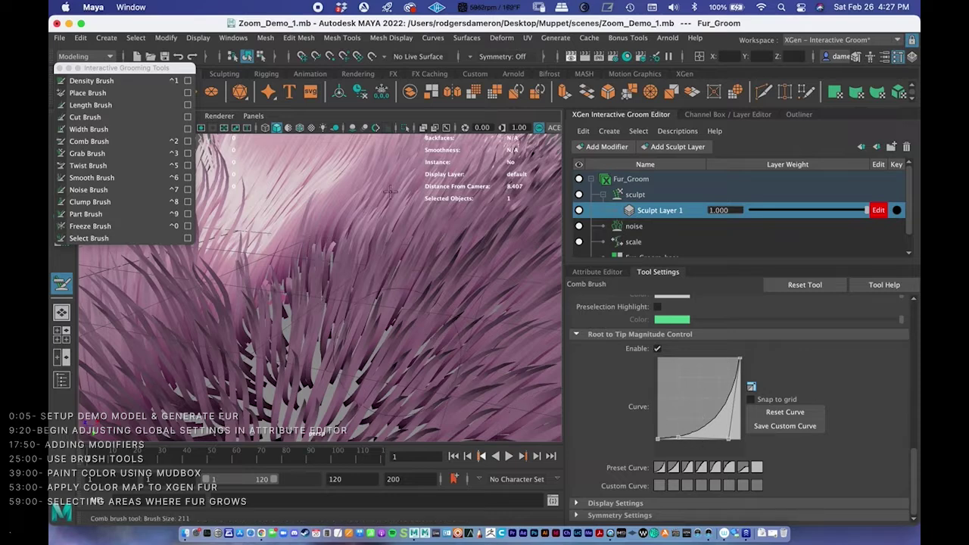
left_click_drag(304, 205, 319, 274)
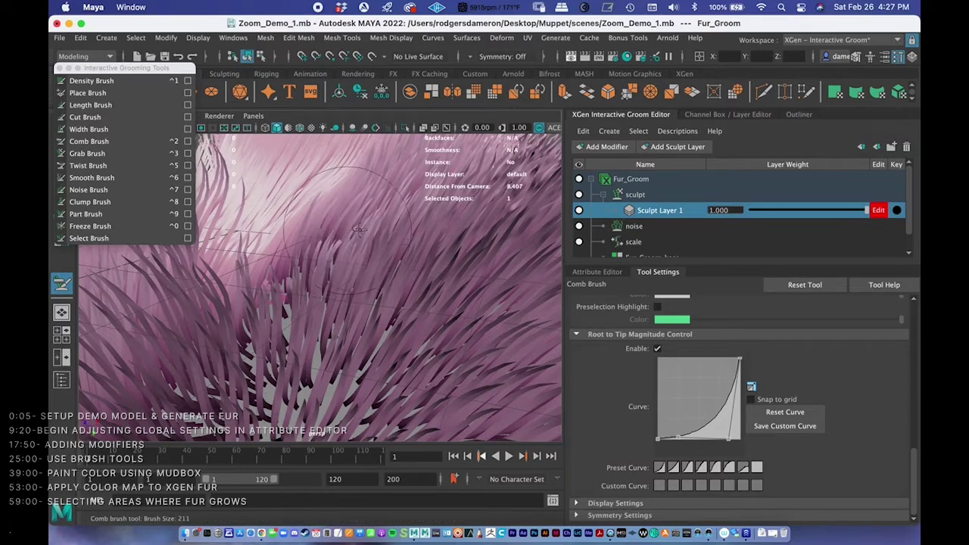
- Apply the S-shaped magnitude preset, pull its upper handle toward the root side, and comb the fur around the crown
left_click(687, 468)
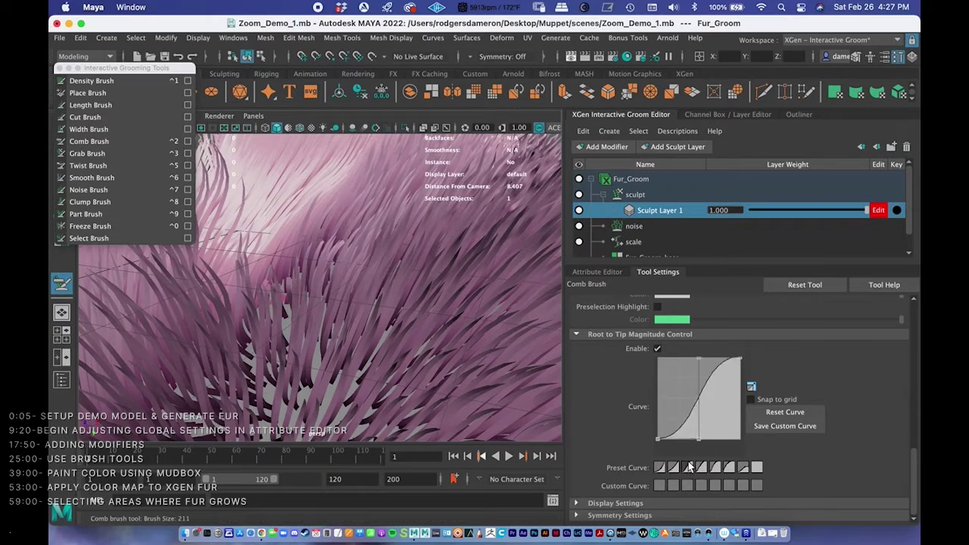
left_click_drag(698, 361, 665, 356)
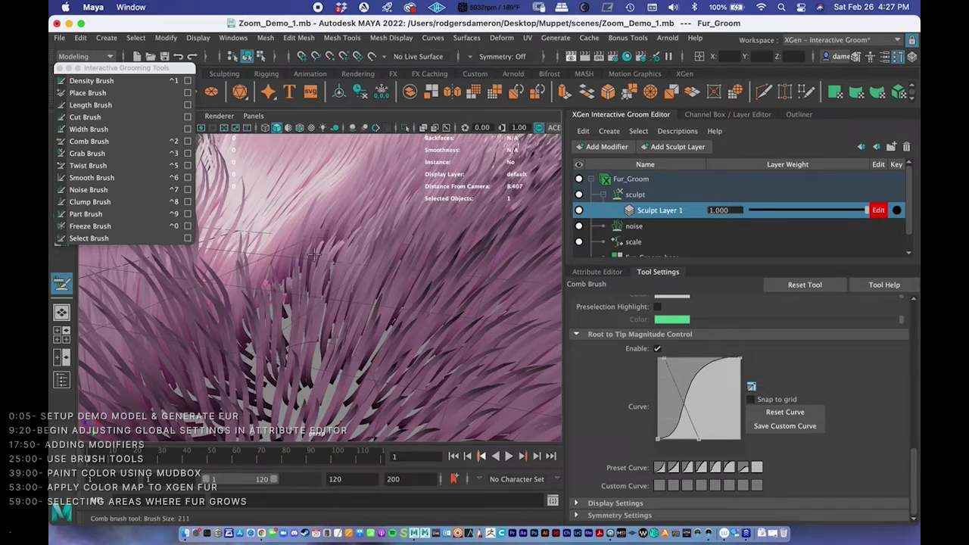
left_click_drag(299, 243, 337, 209)
mouse_move(292, 265)
left_mouse_down()
mouse_move(303, 247)
mouse_move(321, 268)
left_mouse_up()
right_click_drag(321, 268, 264, 234, "alt")
left_click_drag(280, 242, 341, 254, "alt")
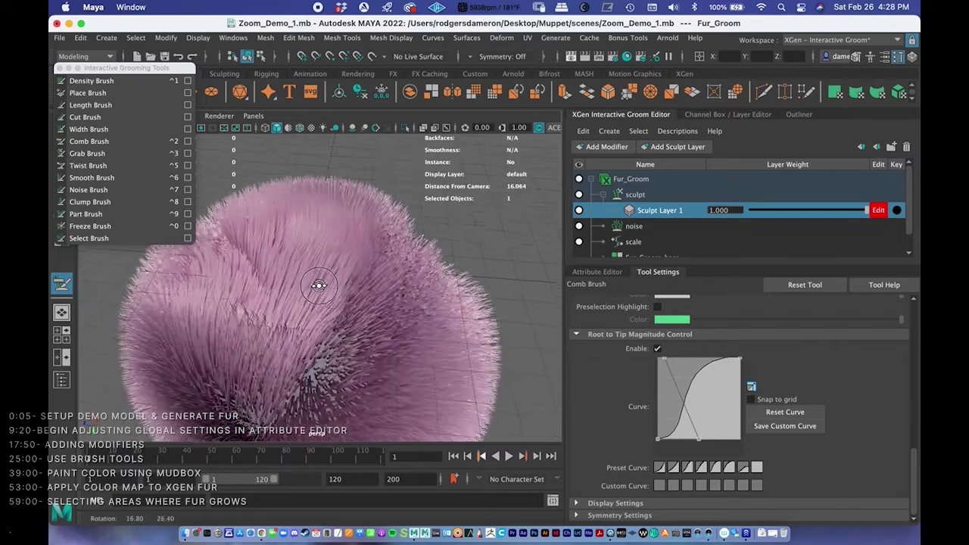
right_click_drag(341, 253, 307, 269, "alt")
left_click_drag(307, 268, 325, 284, "alt")
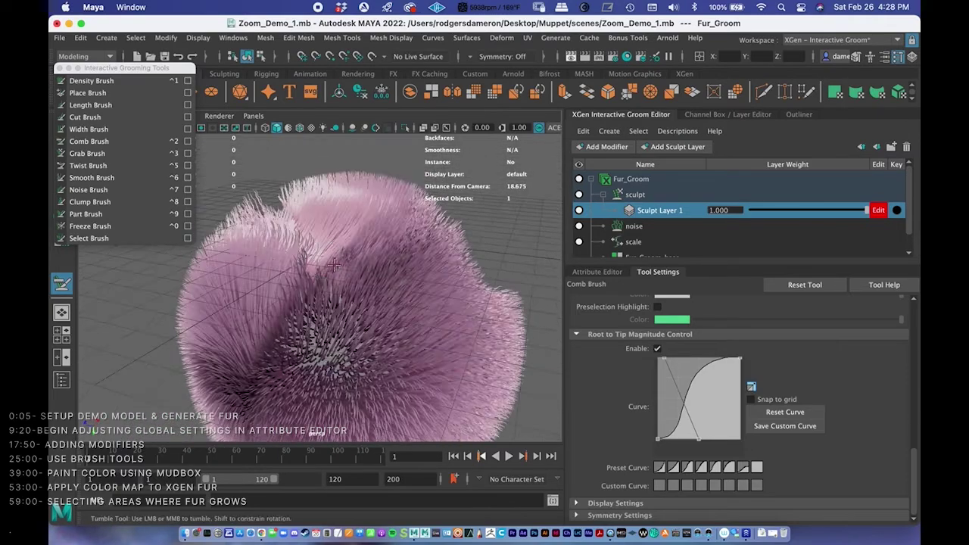
- Try other Root to Tip Magnitude presets on the fur and return the curve to the S-shaped preset
left_click(687, 467)
scroll(347, 252, "up", 3)
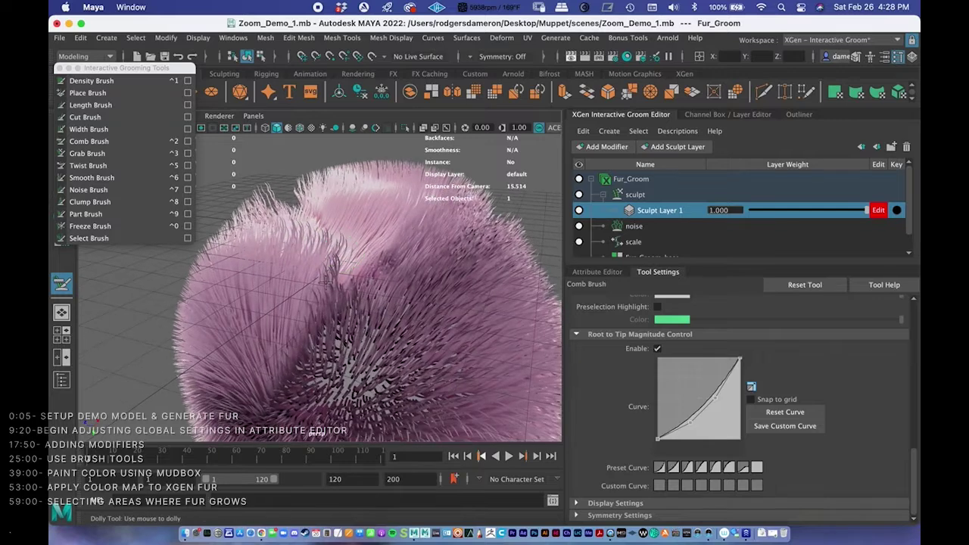
left_click_drag(337, 335, 420, 291)
left_click(662, 469)
left_click(683, 467)
middle_click_drag(419, 266, 390, 271, "alt")
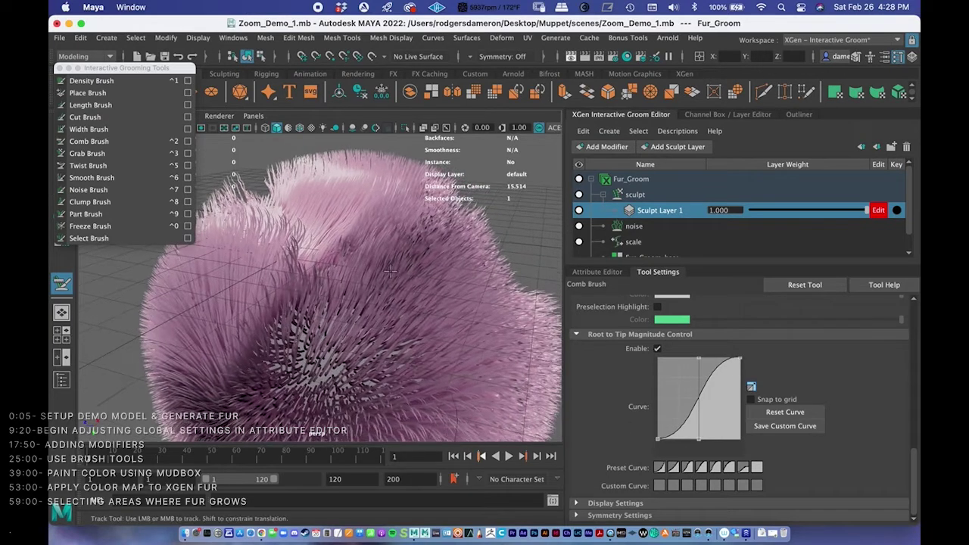
- Comb the fur around the crown outward toward the top of the sphere and save the scene
left_click_drag(340, 287, 445, 240)
left_click_drag(325, 335, 346, 316)
left_click_drag(283, 374, 307, 301)
left_click_drag(281, 335, 326, 254)
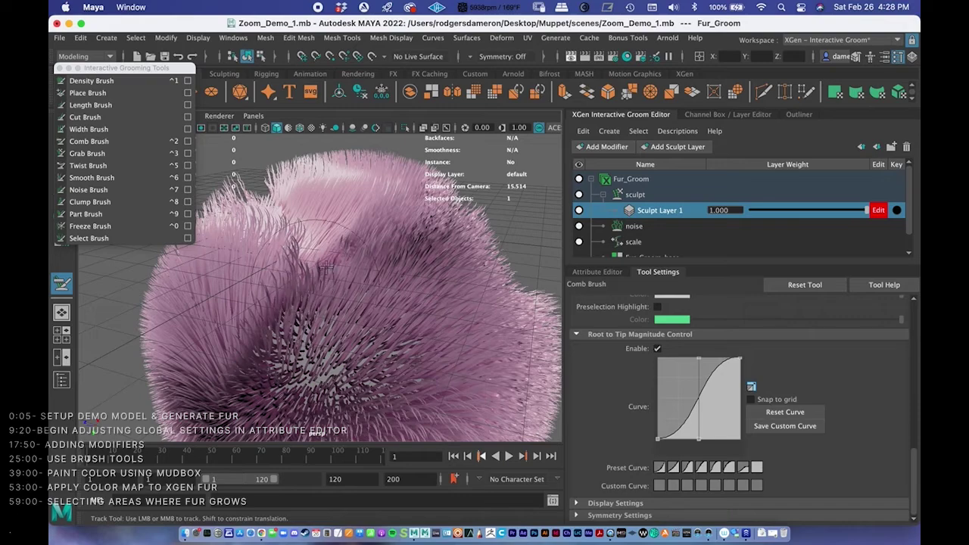
middle_click_drag(333, 253, 330, 217, "alt")
right_click_drag(330, 218, 344, 251, "alt")
middle_click_drag(314, 270, 391, 258, "alt")
right_click_drag(391, 258, 328, 266, "alt")
left_click_drag(327, 266, 357, 267, "alt")
middle_click_drag(357, 266, 325, 265, "alt")
right_click_drag(324, 265, 413, 274, "alt")
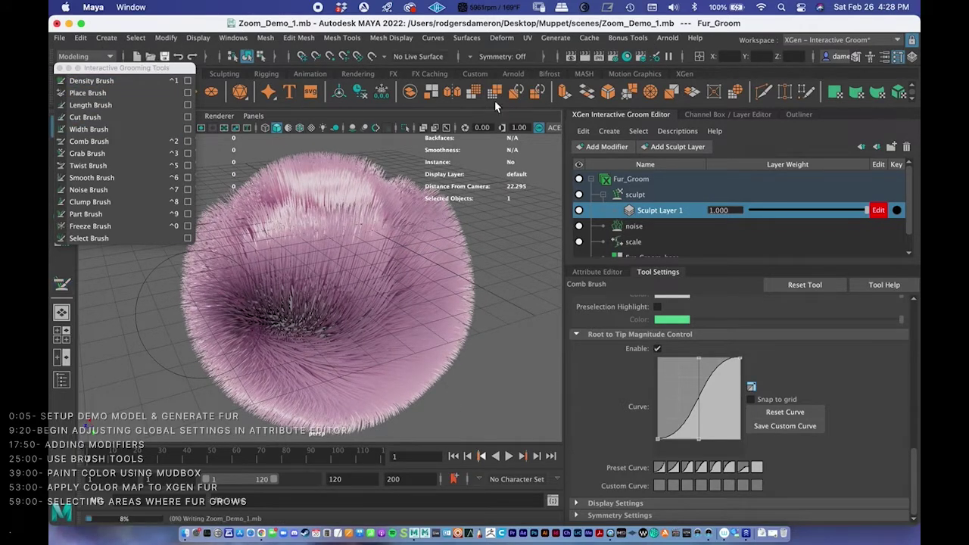
- Render the combed fur in the Arnold RenderView, examine the strand direction, and close the render window
left_click(665, 38)
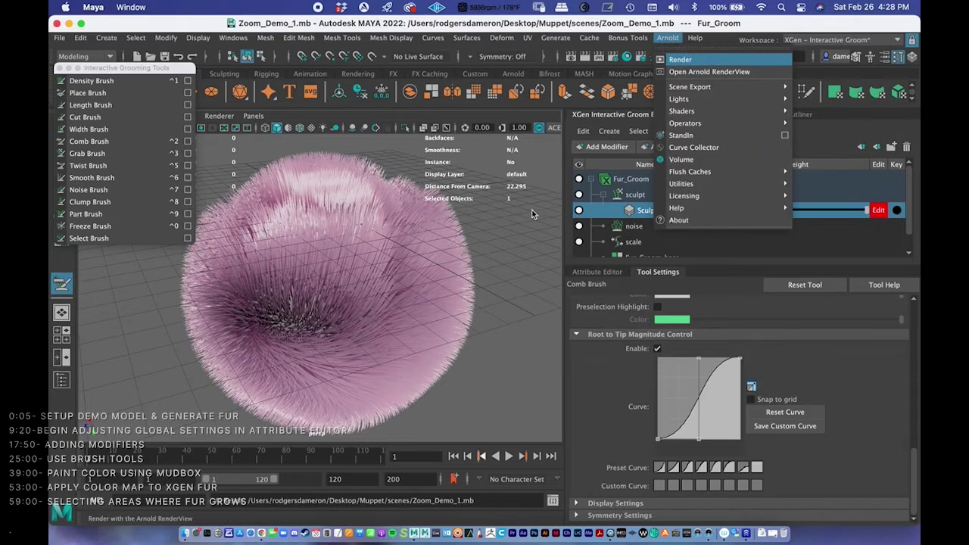
left_click(679, 59)
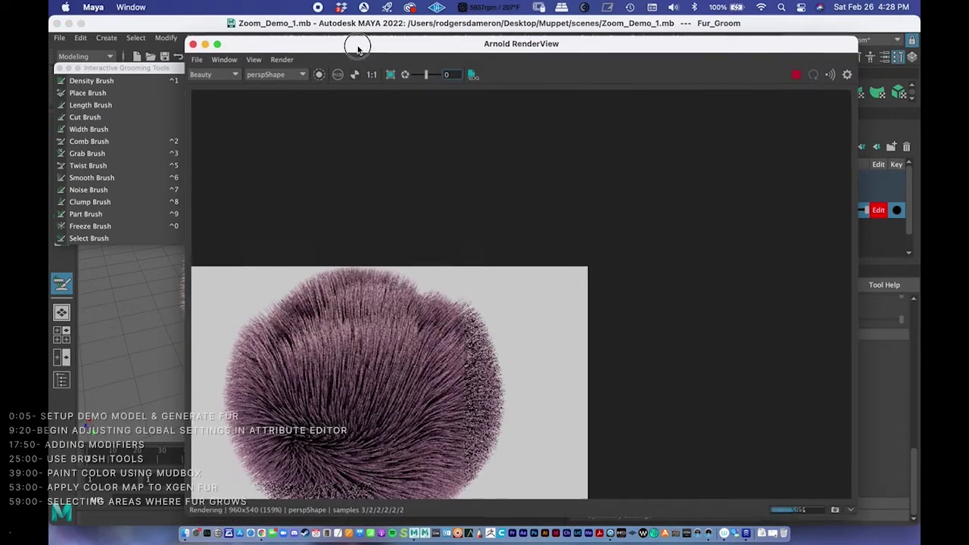
left_click_drag(358, 48, 425, 28)
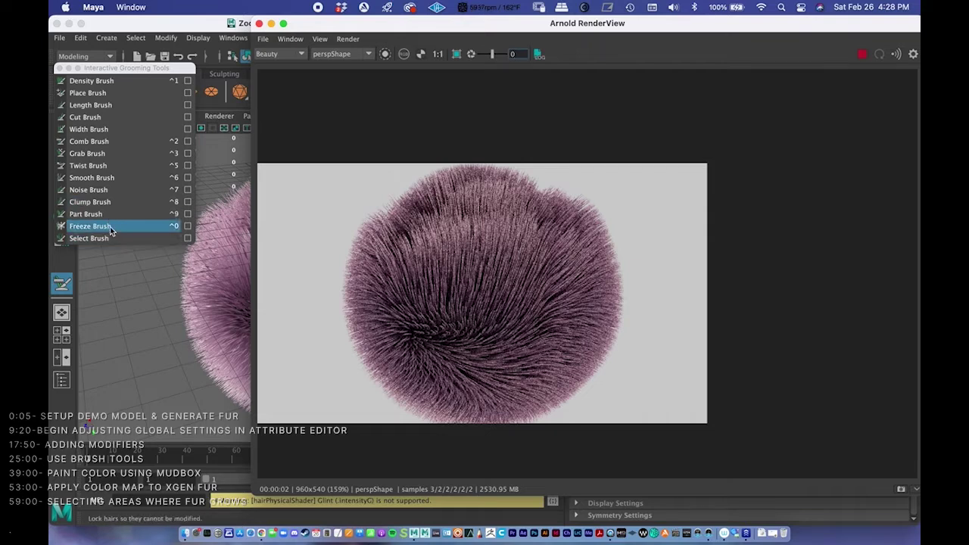
left_click_drag(303, 23, 241, 23)
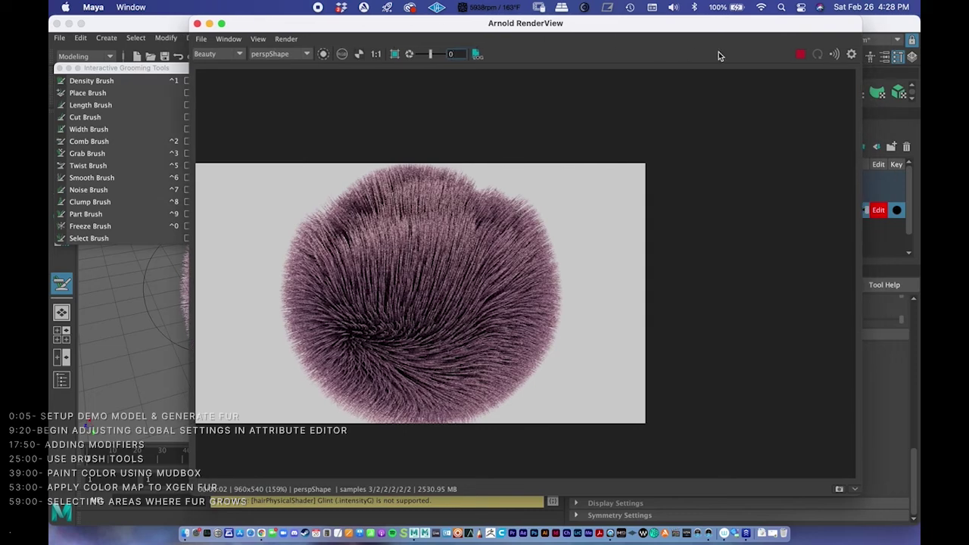
left_click(196, 25)
- Activate the Part Brush at size 40 and brush a parting through the fur at the sphere's crown
left_click_drag(344, 249, 341, 225, "alt")
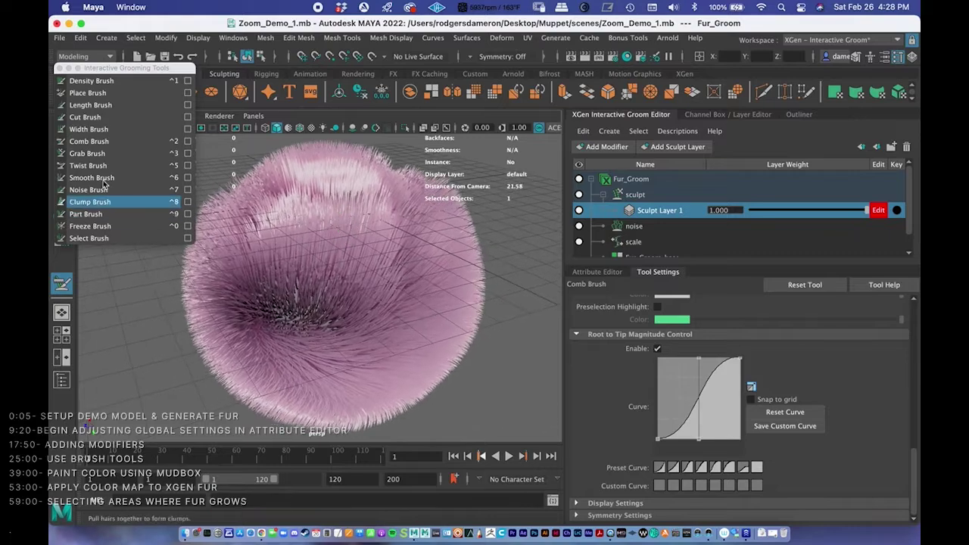
left_click(86, 215)
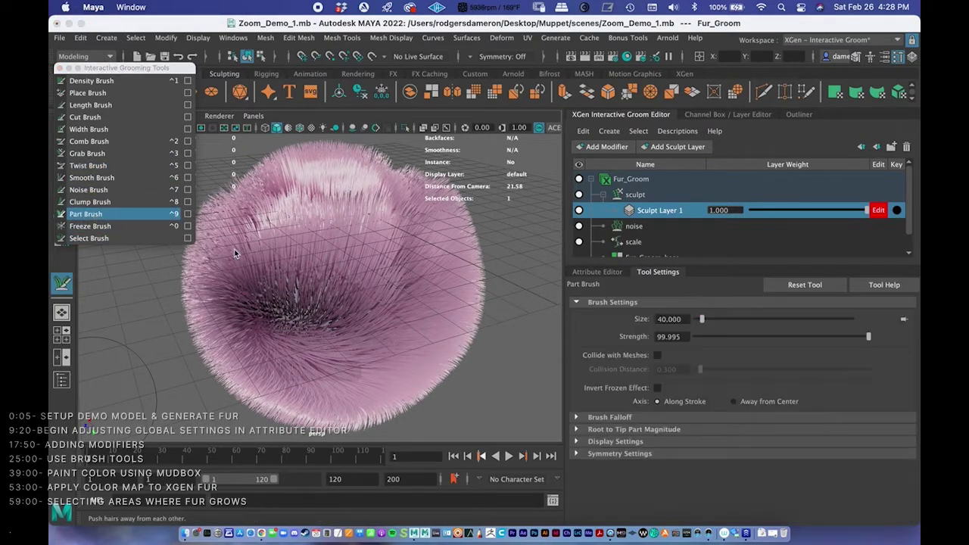
scroll(351, 242, "up", 5)
scroll(351, 242, "up", 2)
left_click_drag(376, 244, 264, 225, "alt")
scroll(265, 225, "down", 5)
left_click_drag(315, 266, 278, 264, "alt")
mouse_move(283, 324)
left_mouse_down()
mouse_move(287, 229)
mouse_move(280, 259)
mouse_move(284, 250)
left_mouse_up()
mouse_move(280, 348)
left_mouse_down()
mouse_move(282, 252)
mouse_move(265, 239)
mouse_move(270, 294)
mouse_move(292, 233)
mouse_move(283, 259)
mouse_move(278, 234)
mouse_move(280, 262)
mouse_move(260, 279)
mouse_move(247, 218)
left_mouse_up()
- Deepen the parting with repeated lengthwise Part Brush strokes through the crown and extend it toward the top
scroll(325, 253, "up", 3)
left_click_drag(254, 263, 257, 227)
mouse_move(285, 330)
left_mouse_down()
mouse_move(265, 291)
mouse_move(250, 156)
left_mouse_up()
left_click_drag(254, 277, 262, 185)
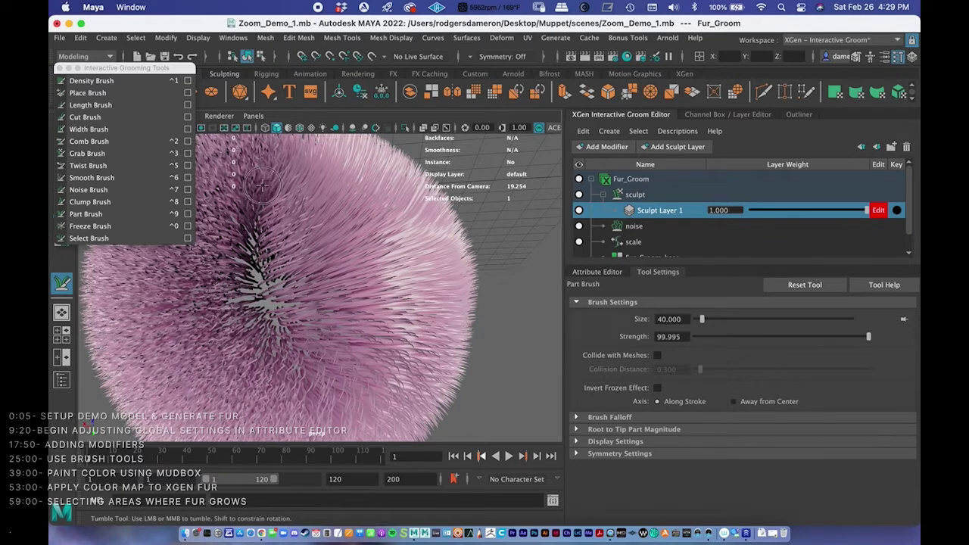
middle_click_drag(255, 249, 289, 291, "alt")
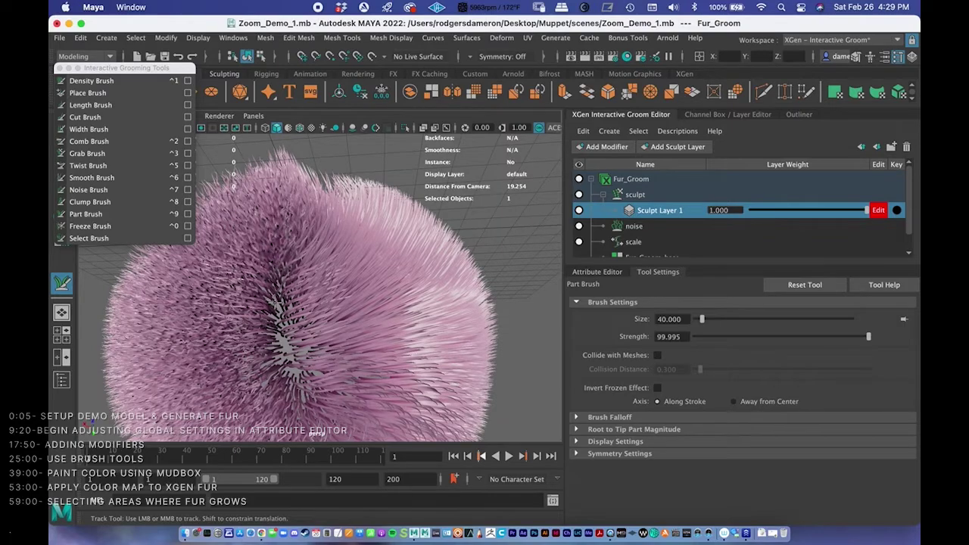
left_click_drag(261, 220, 336, 259, "alt")
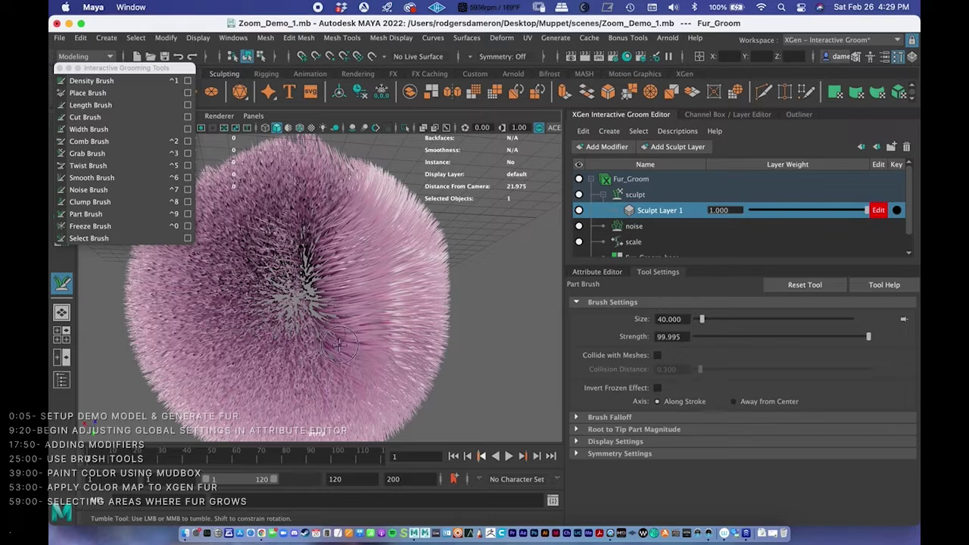
- Brush another long parting from below the crown up toward the top of the sphere, and switch to the Select Tool
mouse_move(330, 327)
left_mouse_down("alt")
mouse_move(309, 270)
mouse_move(317, 292)
mouse_move(342, 258)
mouse_move(325, 295)
mouse_move(337, 375)
mouse_move(294, 224)
mouse_move(302, 148)
left_mouse_up("alt")
mouse_move(339, 229)
left_mouse_down("alt")
mouse_move(330, 258)
mouse_move(348, 273)
mouse_move(331, 275)
mouse_move(329, 290)
mouse_move(341, 297)
mouse_move(330, 288)
mouse_move(360, 258)
mouse_move(297, 203)
mouse_move(348, 196)
mouse_move(342, 238)
left_mouse_up("alt")
scroll(330, 257, "down", 2)
scroll(333, 284, "down", 4)
key("q")
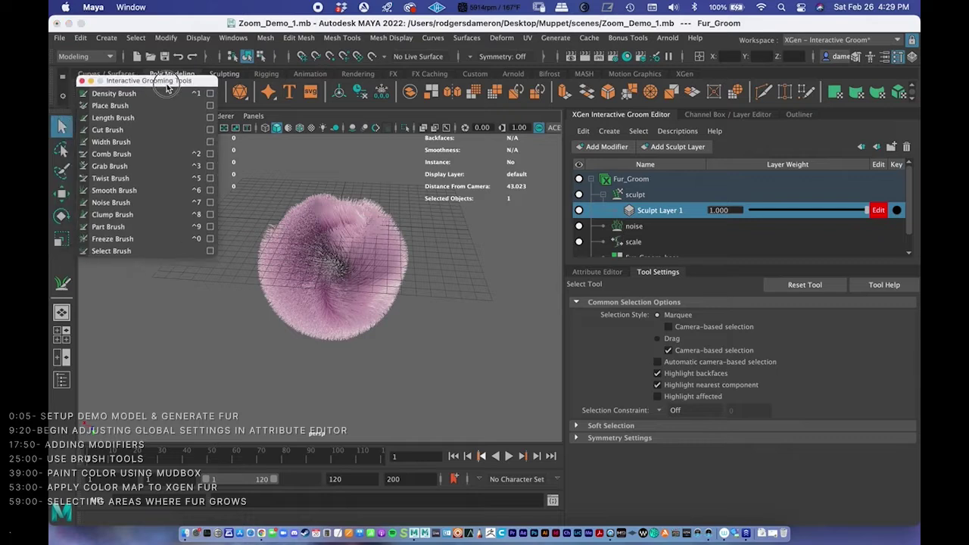
- Move the floating Interactive Grooming Tools window clear of the viewport's upper edge and close it
left_click_drag(126, 67, 140, 94)
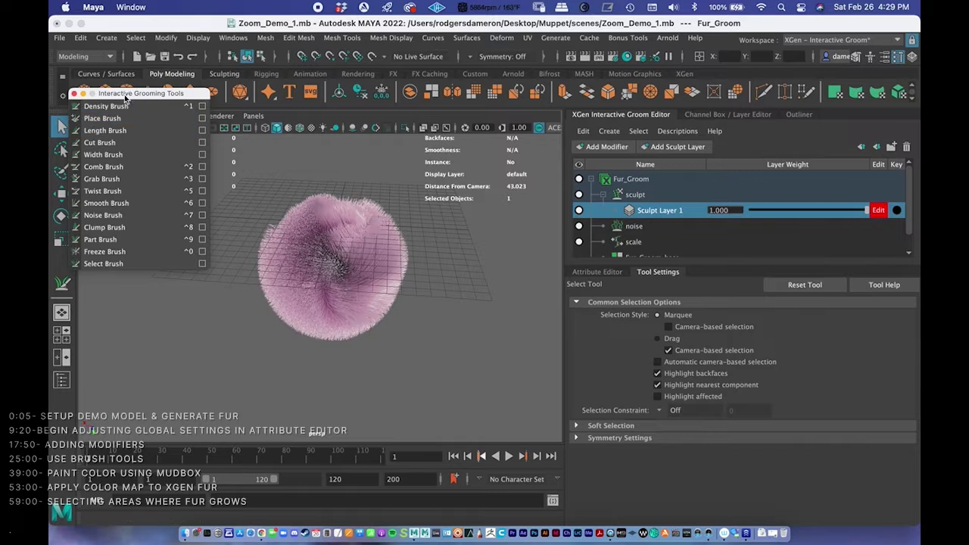
left_click_drag(125, 97, 129, 121)
left_click(79, 120)
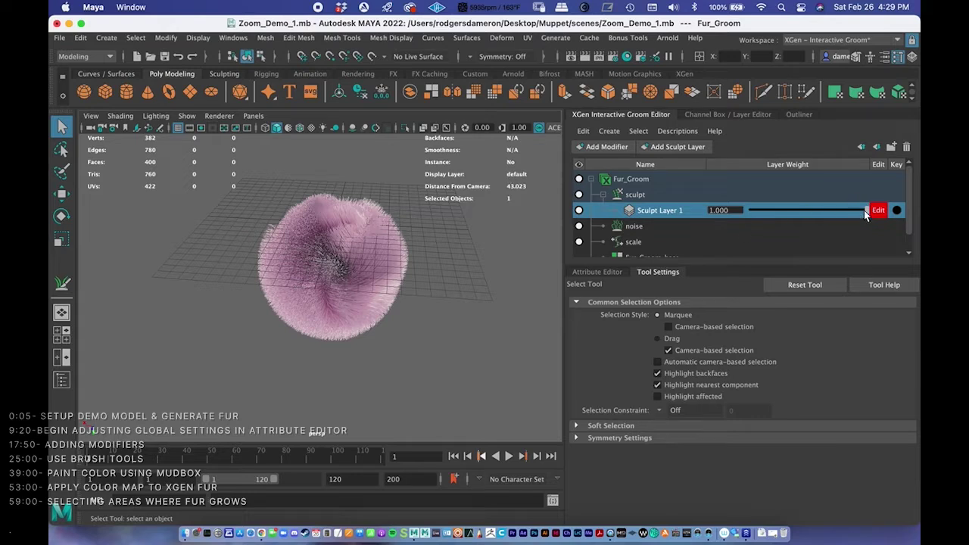
- Lower the weight of Sculpt Layer 1 to 0.000 and examine the fur without the brushed sculpting
left_click_drag(867, 214, 737, 210)
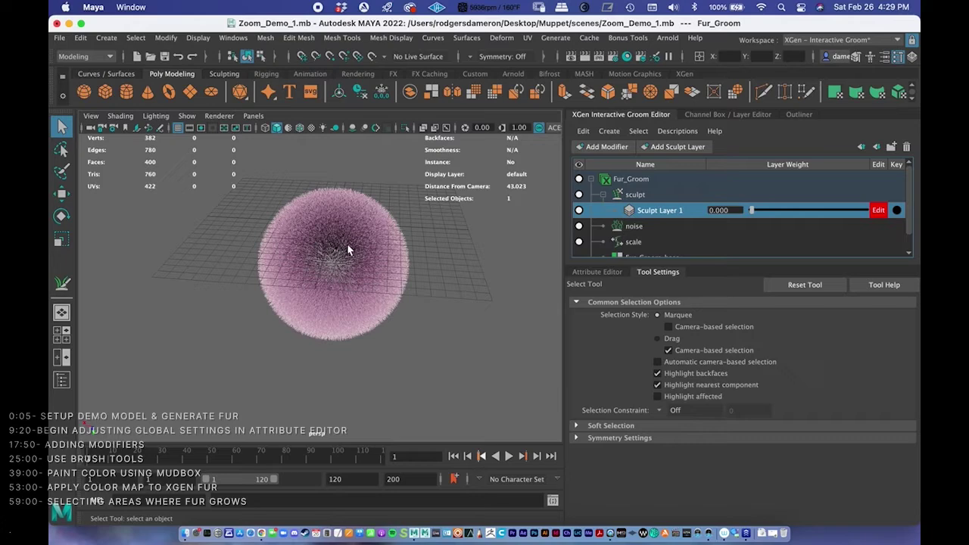
left_click_drag(373, 248, 346, 253, "alt")
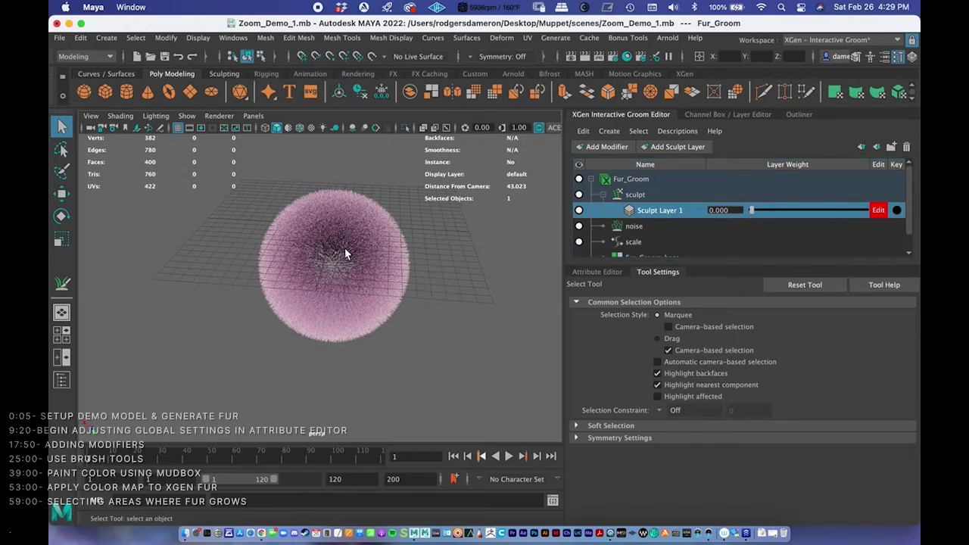
right_click_drag(346, 253, 411, 273, "alt")
left_click_drag(411, 282, 376, 281, "alt")
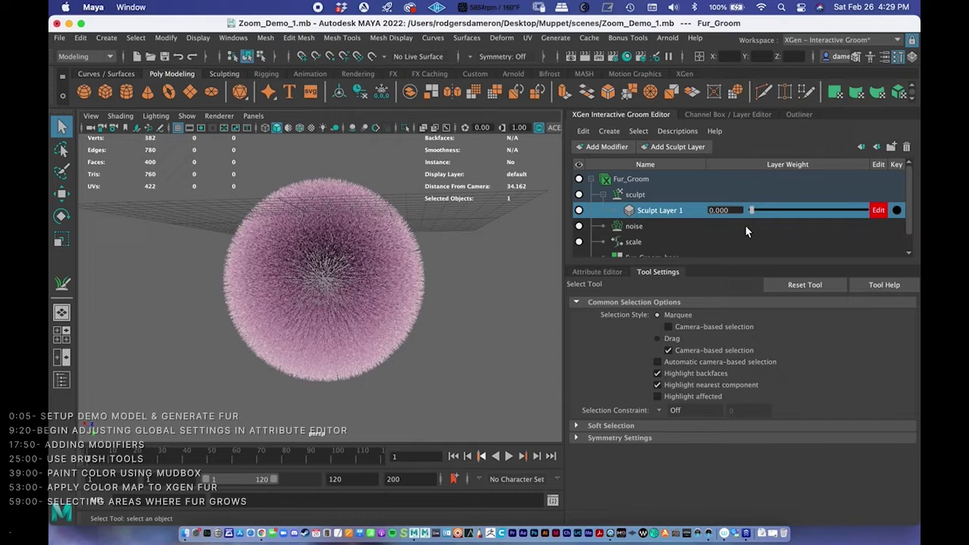
- Raise the weight of Sculpt Layer 1 to 0.550 and return it to 1.000, examining the sculpted fur's shape
left_click_drag(753, 212, 815, 218)
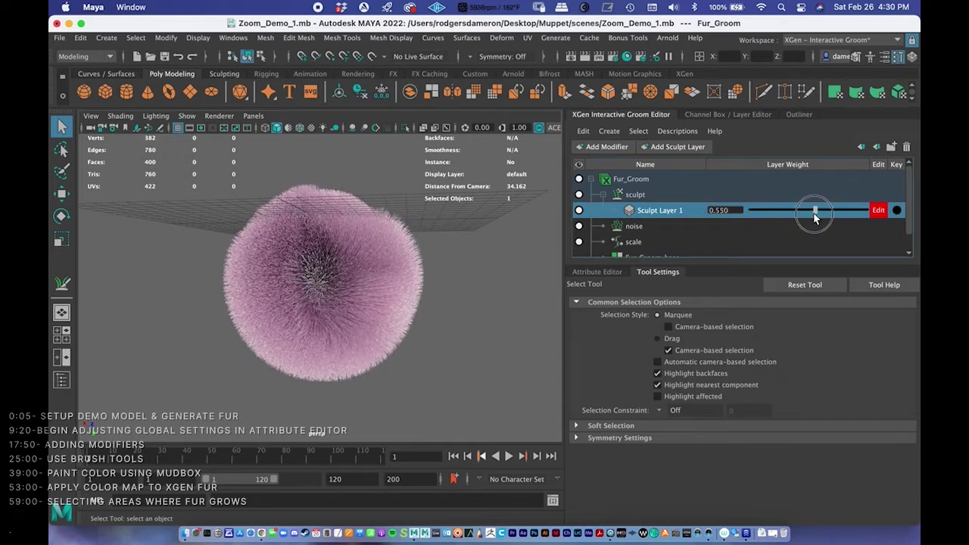
left_click_drag(452, 251, 535, 239, "alt")
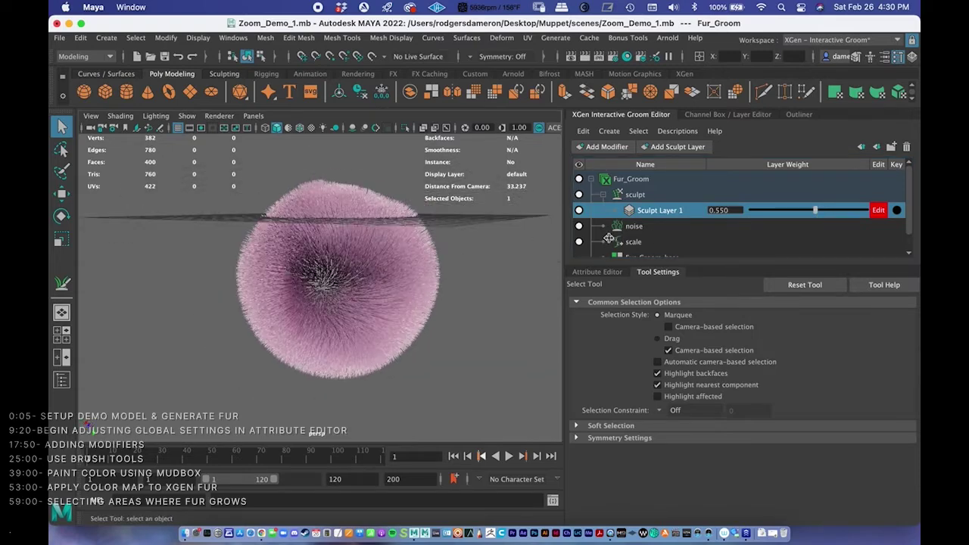
left_click_drag(815, 212, 870, 212)
mouse_move(454, 249)
left_mouse_down("alt")
mouse_move(359, 274)
mouse_move(439, 327)
left_mouse_up("alt")
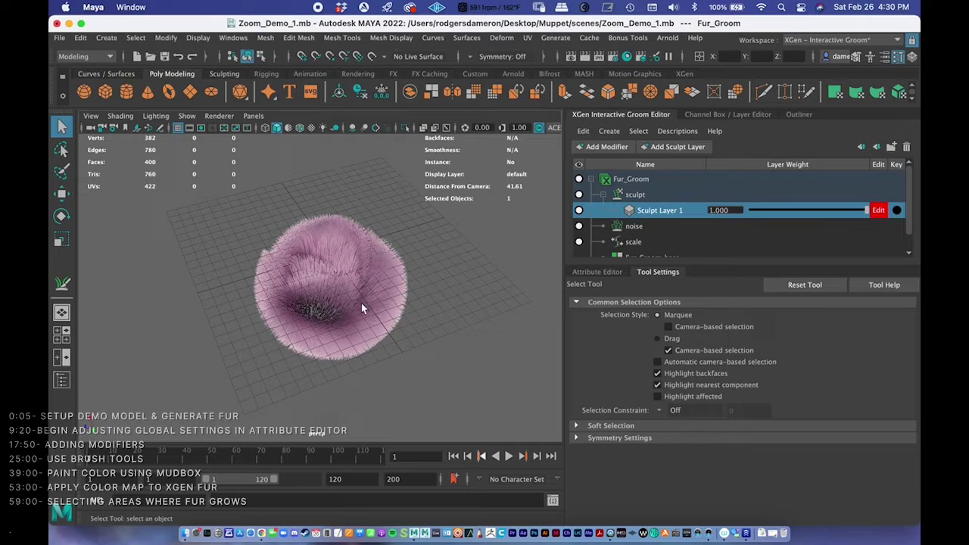
left_click_drag(380, 301, 400, 271, "alt")
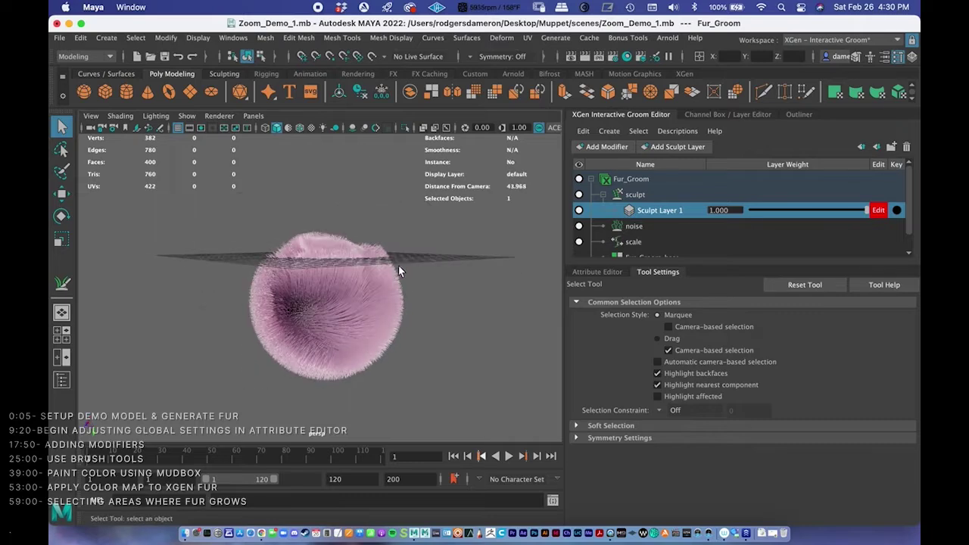
- Save the scene with the sculpted fur and examine the crown close up
left_click(164, 56)
middle_click_drag(365, 259, 368, 193, "alt")
right_click_drag(398, 194, 413, 219, "alt")
middle_click_drag(375, 229, 366, 224, "alt")
left_click_drag(366, 224, 387, 235, "alt")
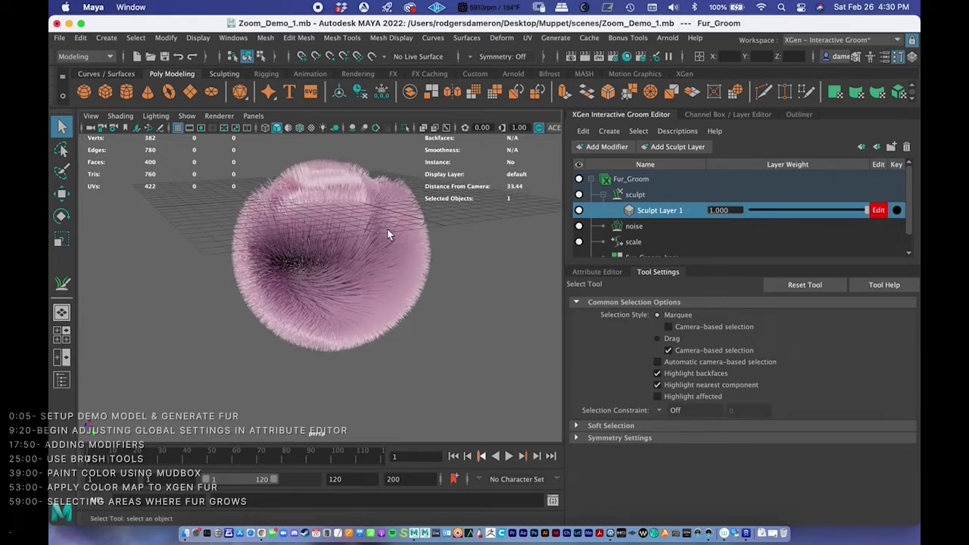
- Collapse and select the Fur_Groom description and display the attributes of its hairPhysicalShader1 material
left_click(591, 180)
left_click(618, 180)
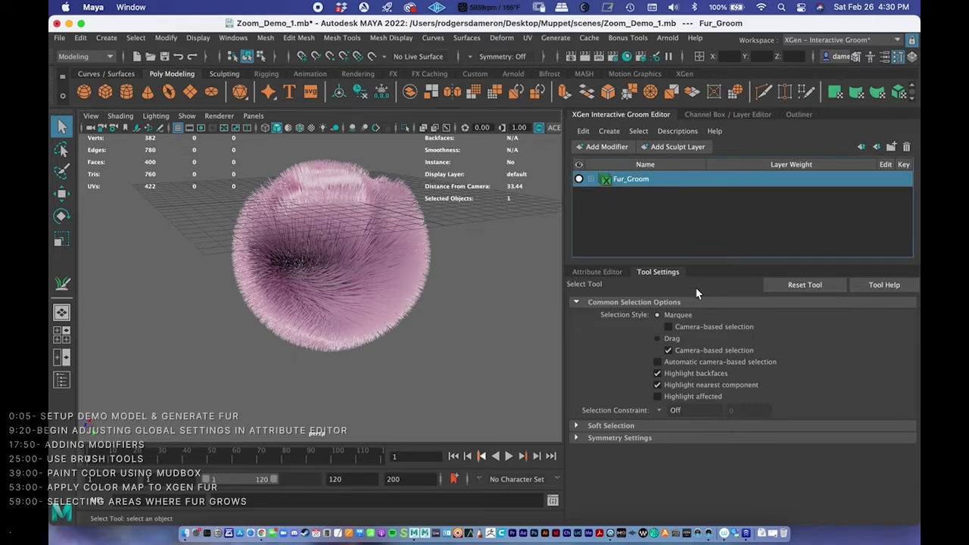
left_click(605, 274)
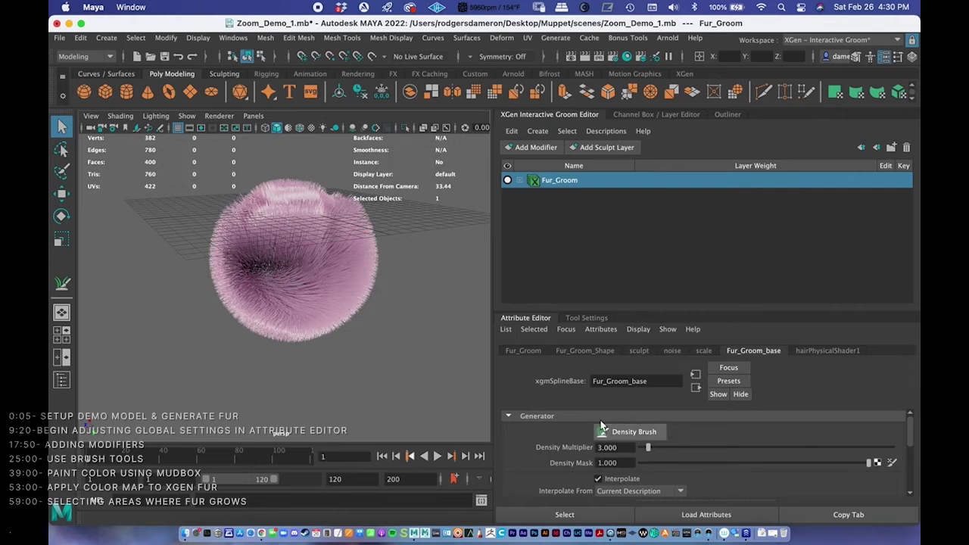
left_click(823, 352)
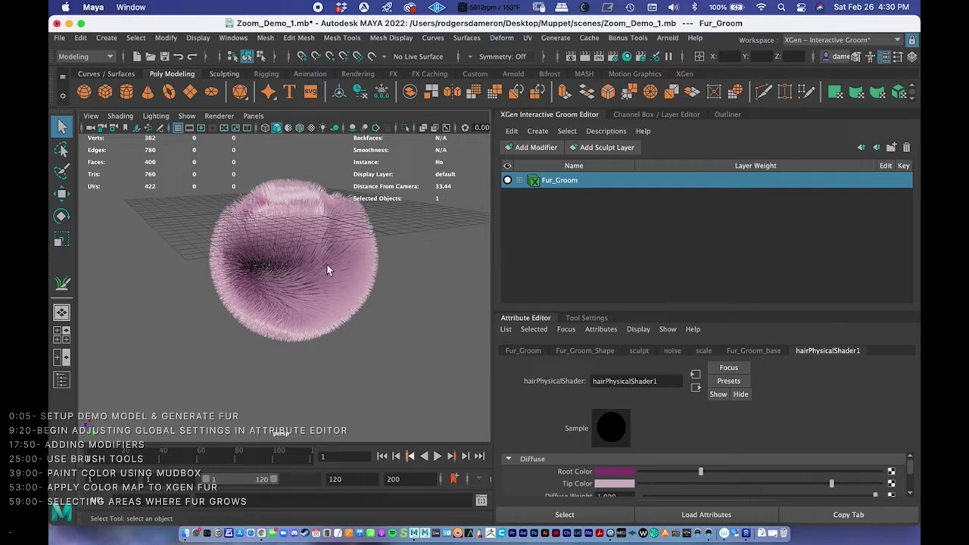
- Inspect the parted fur from several angles and save the current scene again
middle_click_drag(331, 268, 342, 248, "alt")
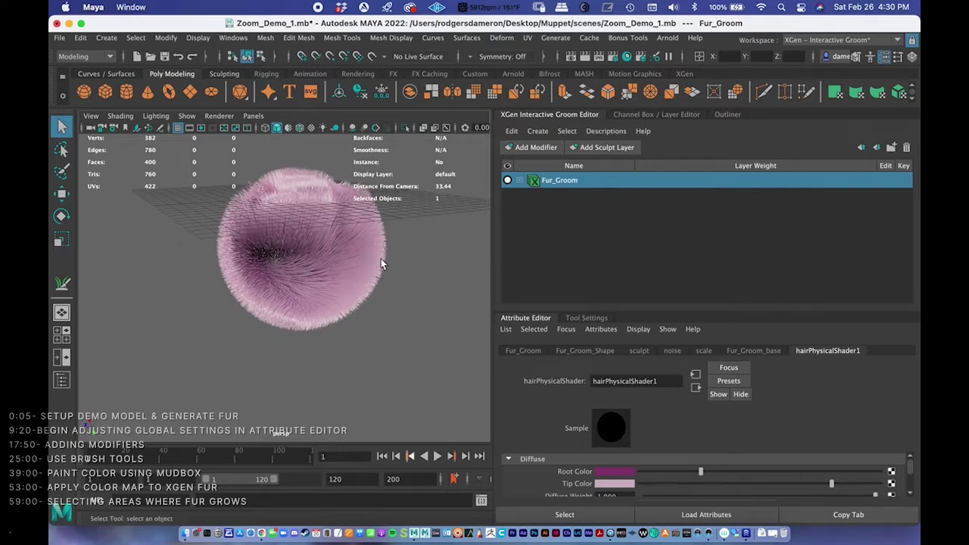
left_click_drag(374, 250, 316, 253, "alt")
right_click_drag(318, 240, 400, 219, "alt")
left_click_drag(400, 219, 300, 244, "alt")
right_click_drag(300, 244, 315, 245, "alt")
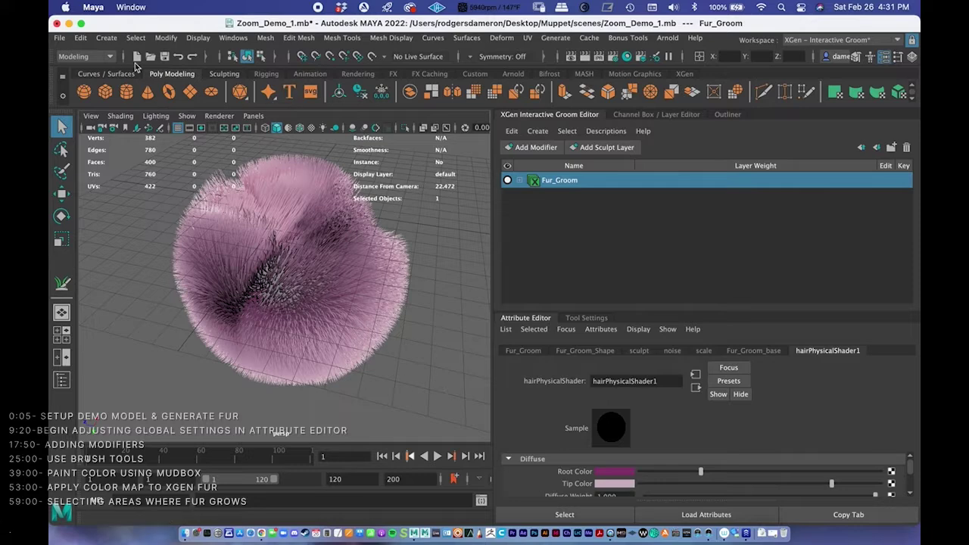
left_click(60, 37)
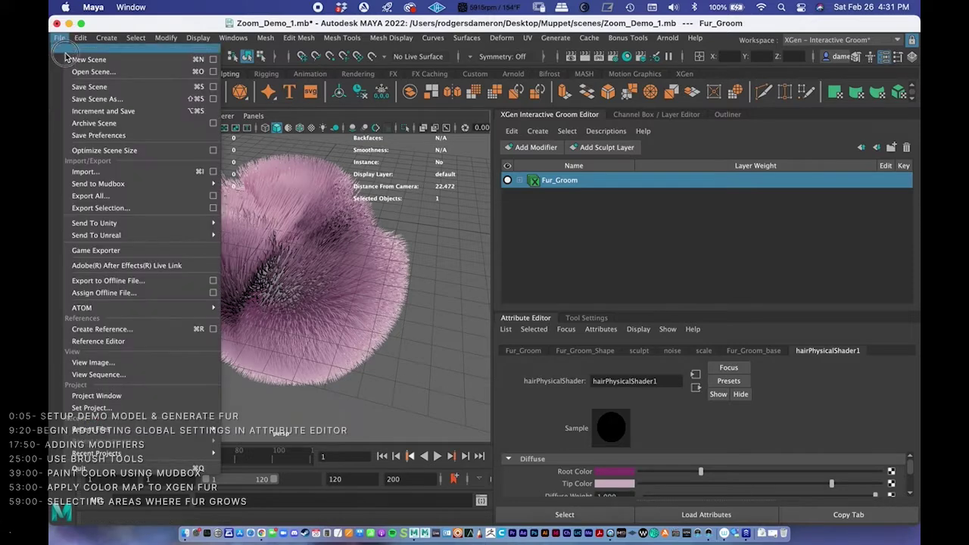
left_click(89, 87)
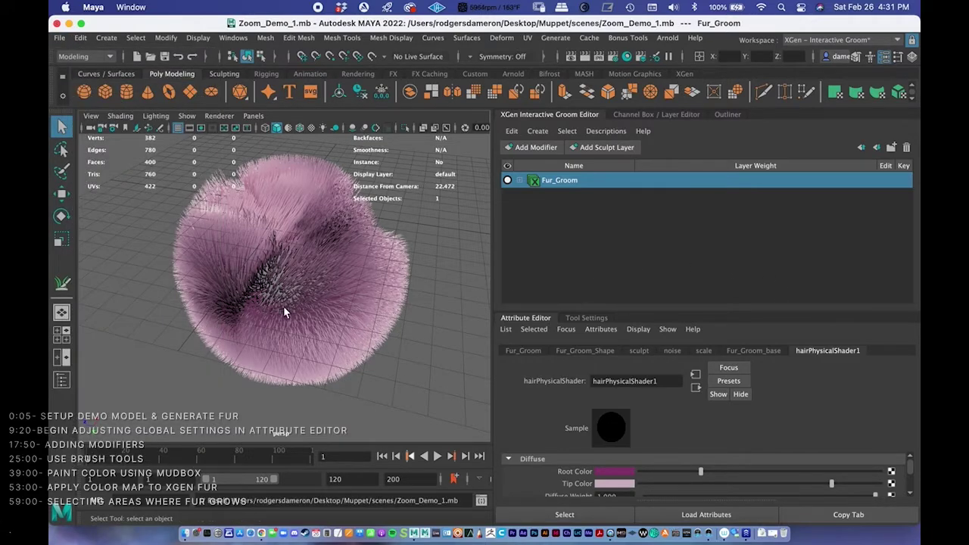
- Launch Mudbox alongside the open Maya scene
left_click_drag(284, 312, 319, 271, "alt")
mouse_move(294, 302)
right_mouse_down("alt")
mouse_move(444, 290)
mouse_move(297, 313)
right_mouse_up("alt")
left_click_drag(316, 274, 341, 260, "alt")
right_click_drag(341, 260, 230, 284, "alt")
left_click_drag(292, 268, 285, 287, "alt")
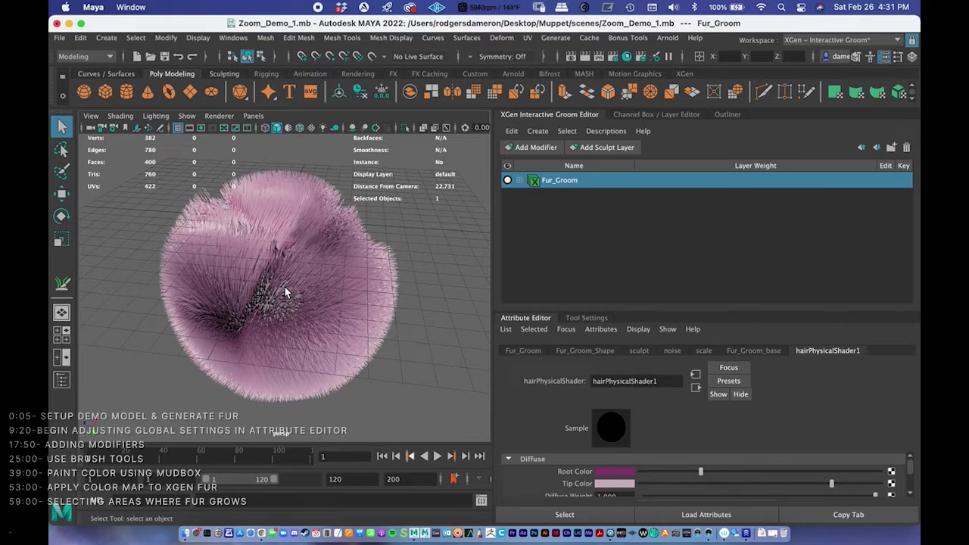
left_click(425, 534)
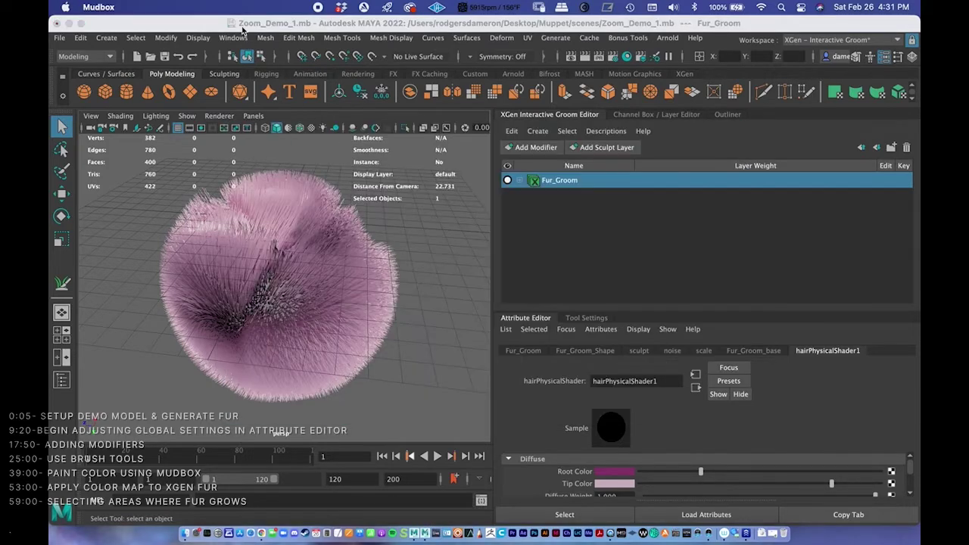
left_click_drag(242, 29, 246, 29)
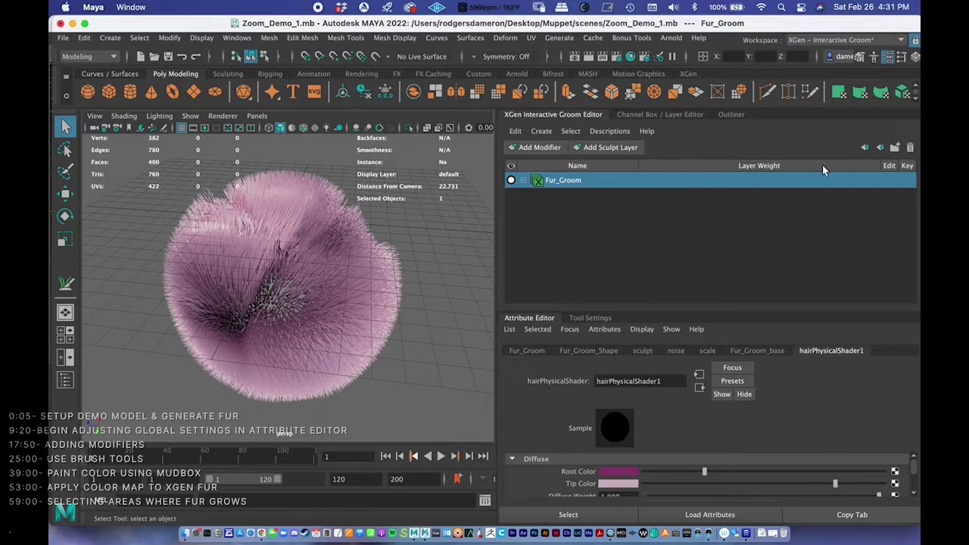
left_click_drag(382, 28, 377, 27)
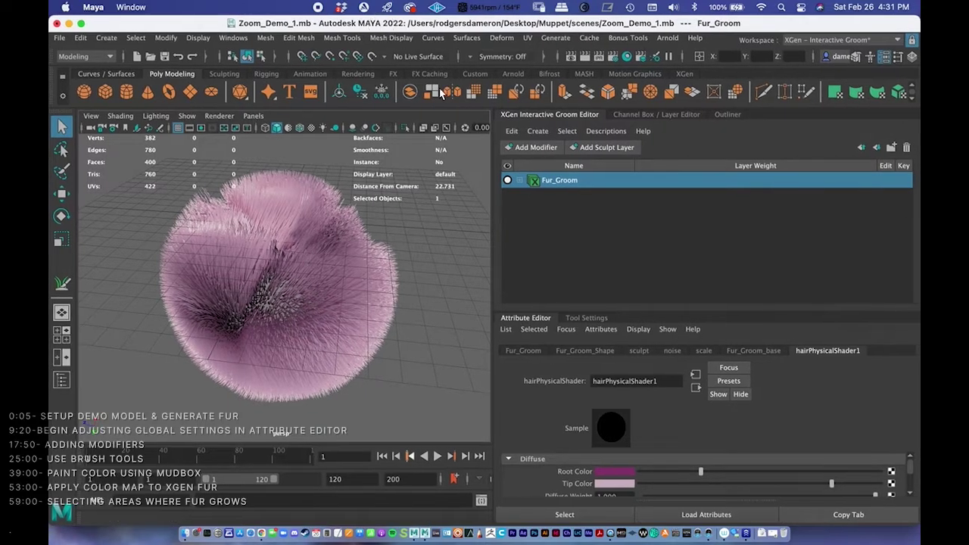
- Select the Sphere_Demo_v1:Sphere mesh beneath the fur from the scene's object list
left_click(724, 113)
left_click(544, 204)
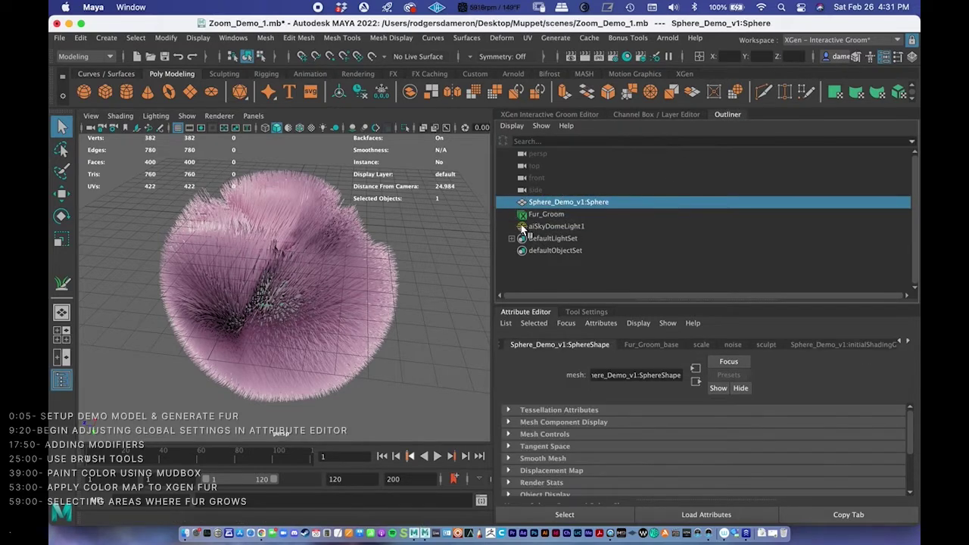
right_click_drag(256, 303, 454, 260, "alt")
right_click_drag(318, 288, 360, 272, "alt")
scroll(360, 273, "down", 5)
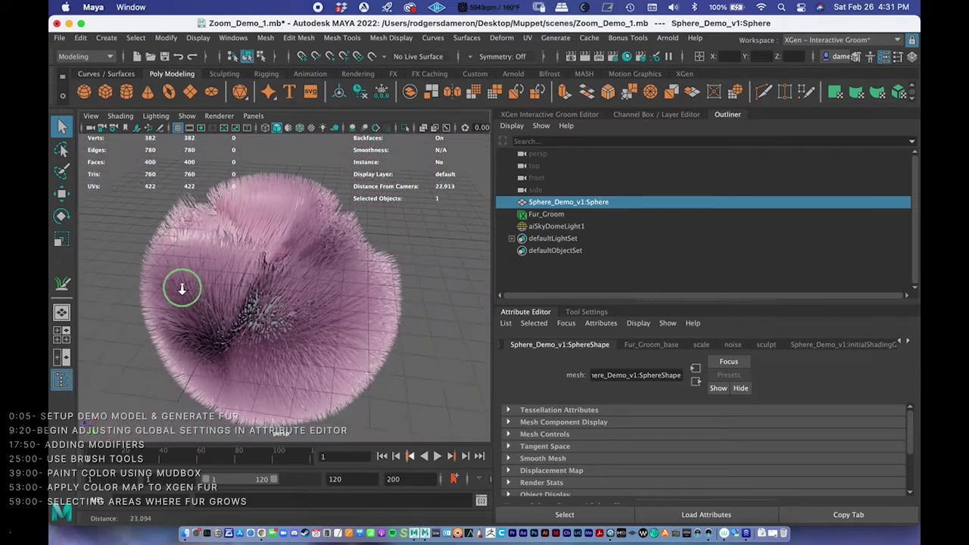
- Switch to Mudbox, dismiss its Welcome dialog, and minimize the empty Mudbox window
left_click(424, 533)
left_click(578, 364)
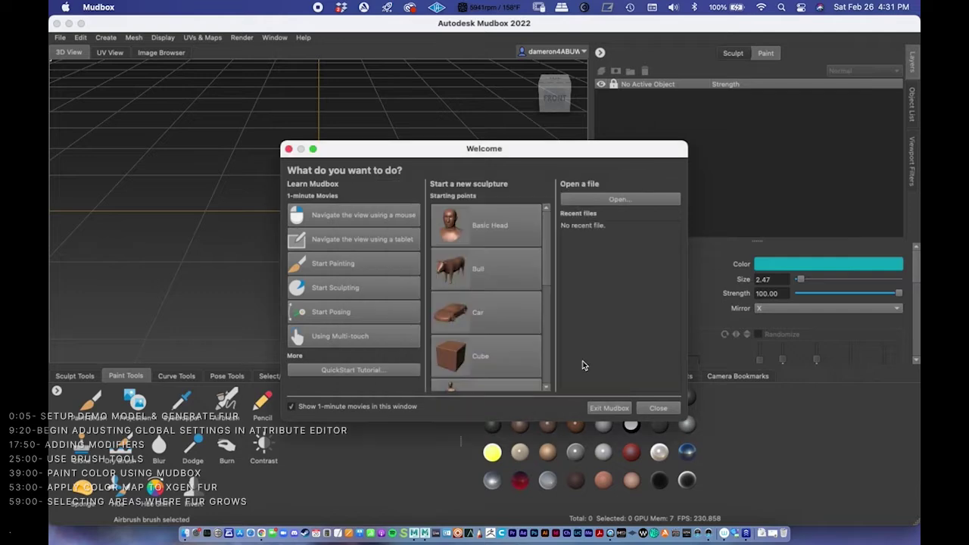
left_click(657, 408)
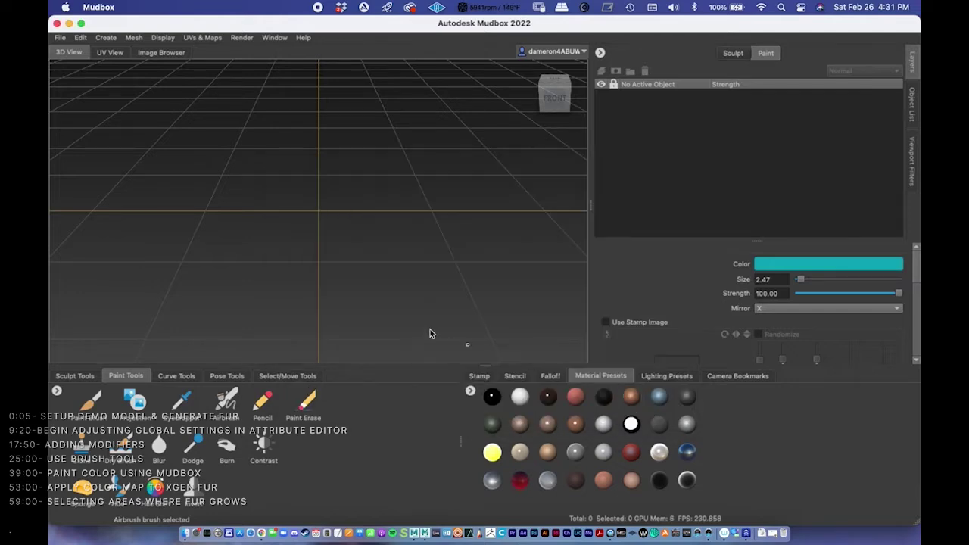
left_click(69, 23)
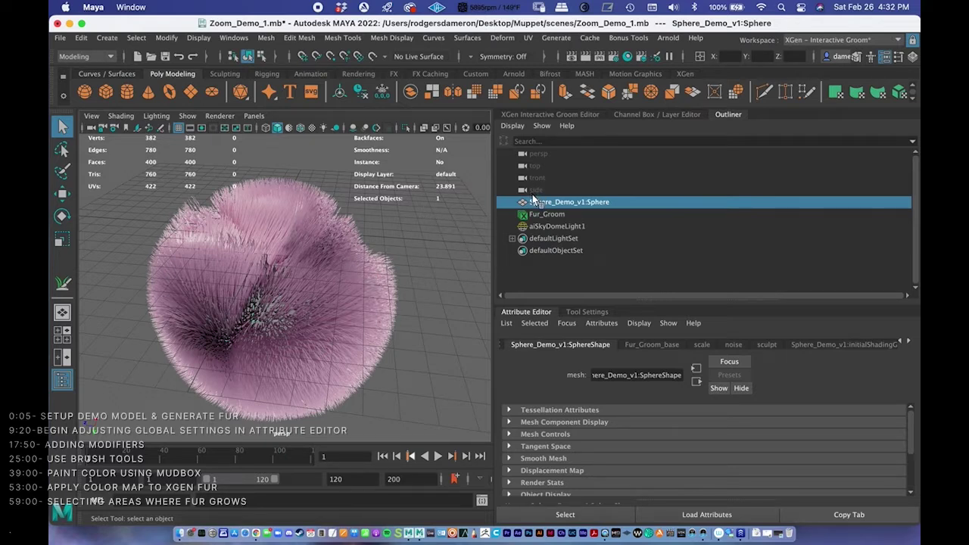
- Send the selected sphere from Maya to Mudbox as a new scene, keeping the mesh despite its high-valence vertices
left_click(60, 38)
mouse_move(112, 183)
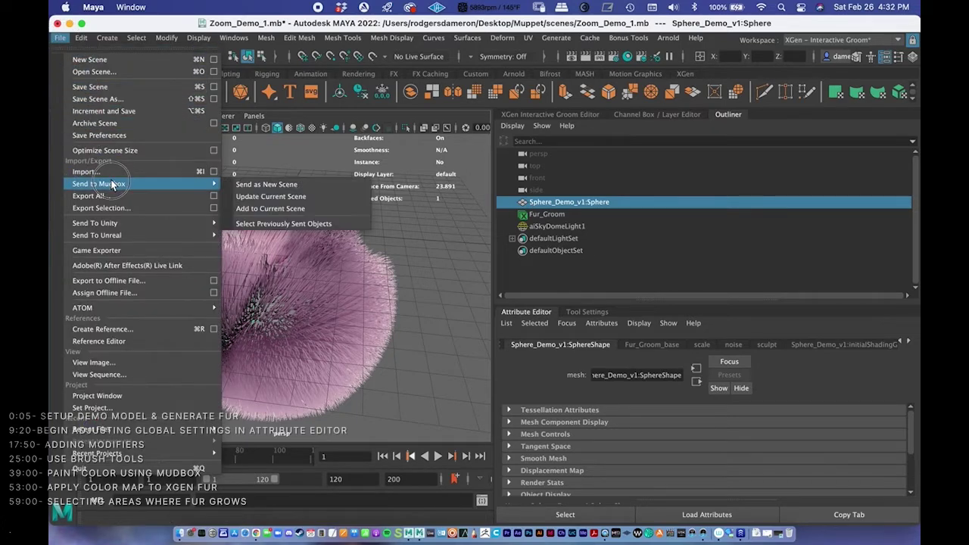
left_click(251, 186)
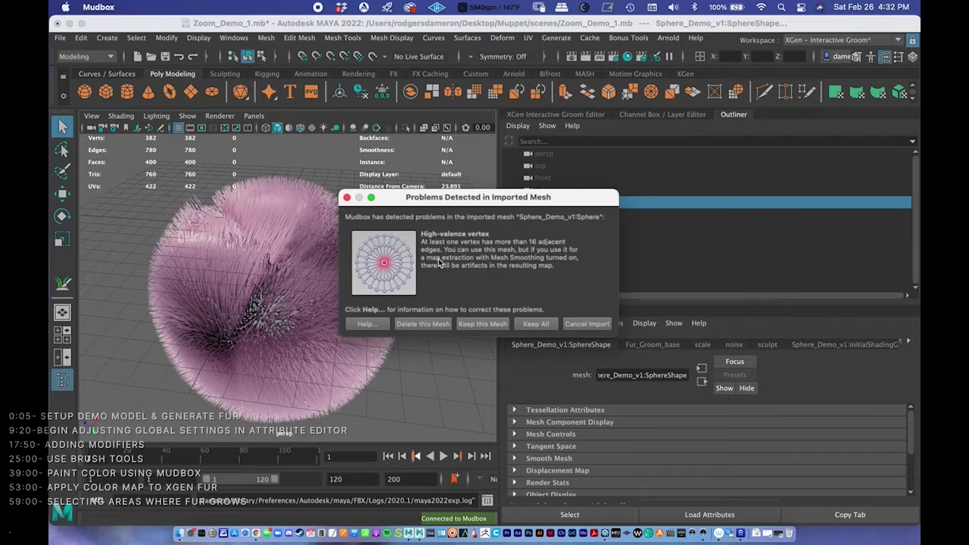
left_click_drag(503, 196, 523, 147)
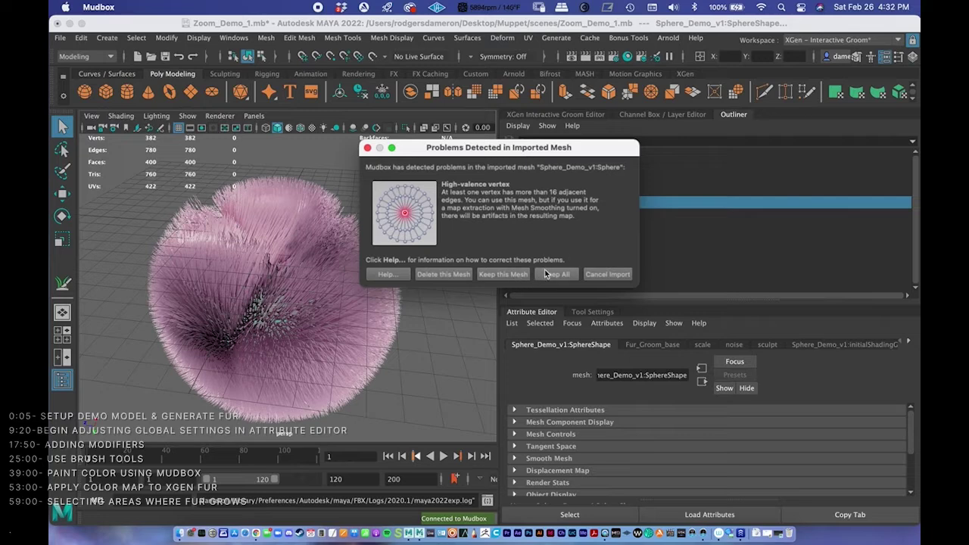
left_click(502, 274)
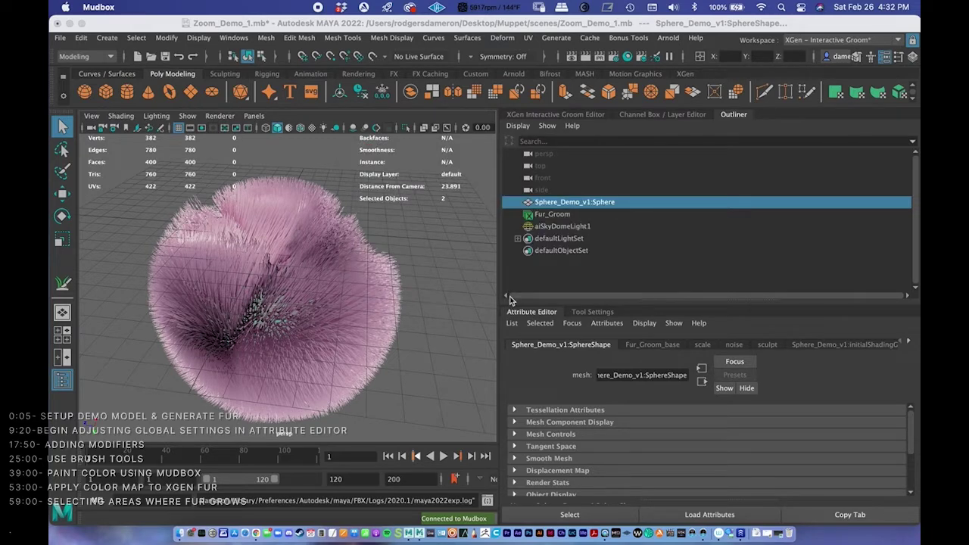
- Switch to Mudbox and examine the imported sphere from several angles and distances
left_click(419, 535)
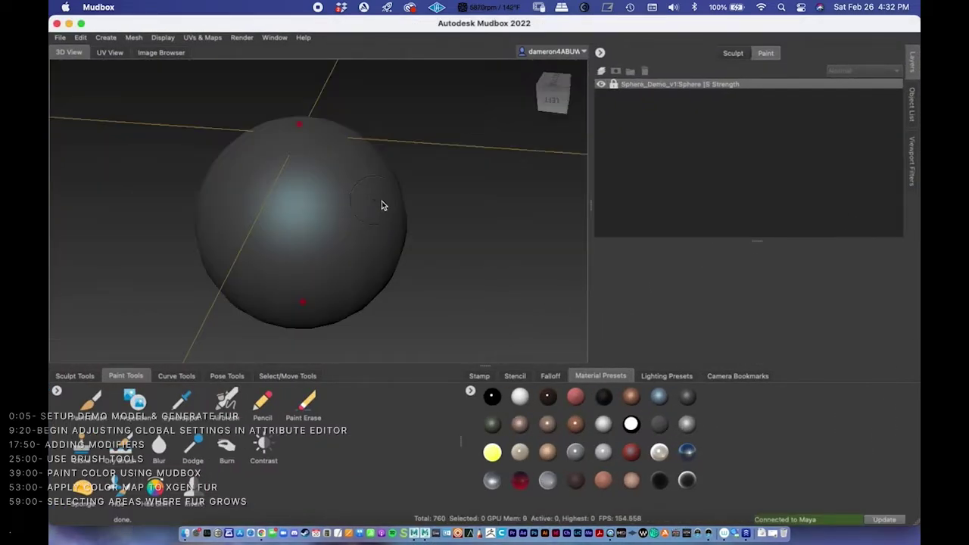
middle_click_drag(412, 205, 461, 162, "alt")
right_click_drag(461, 162, 321, 161, "alt")
left_click_drag(321, 160, 374, 175, "alt")
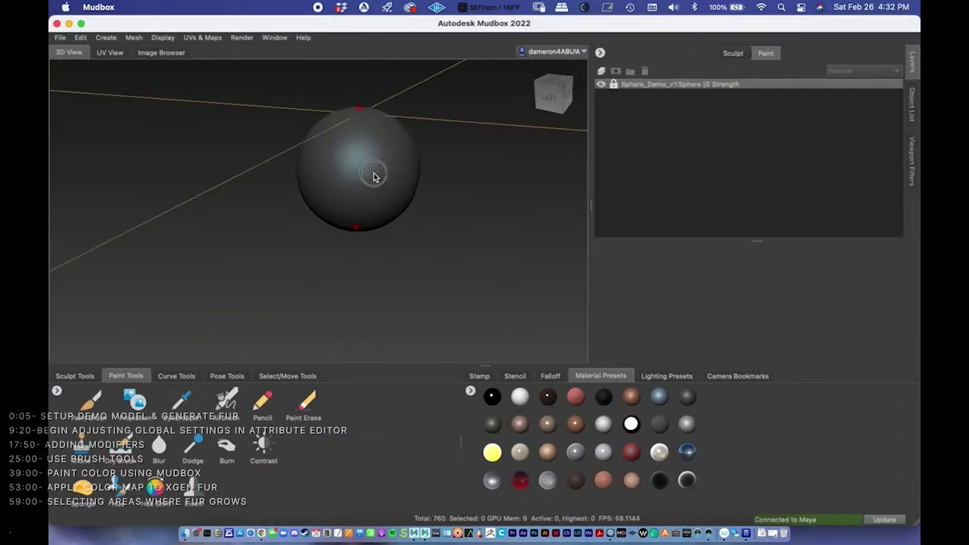
middle_click_drag(374, 175, 337, 200, "alt")
left_click_drag(338, 201, 368, 156, "alt")
right_click_drag(368, 154, 447, 151, "alt")
middle_click_drag(378, 184, 352, 217, "alt")
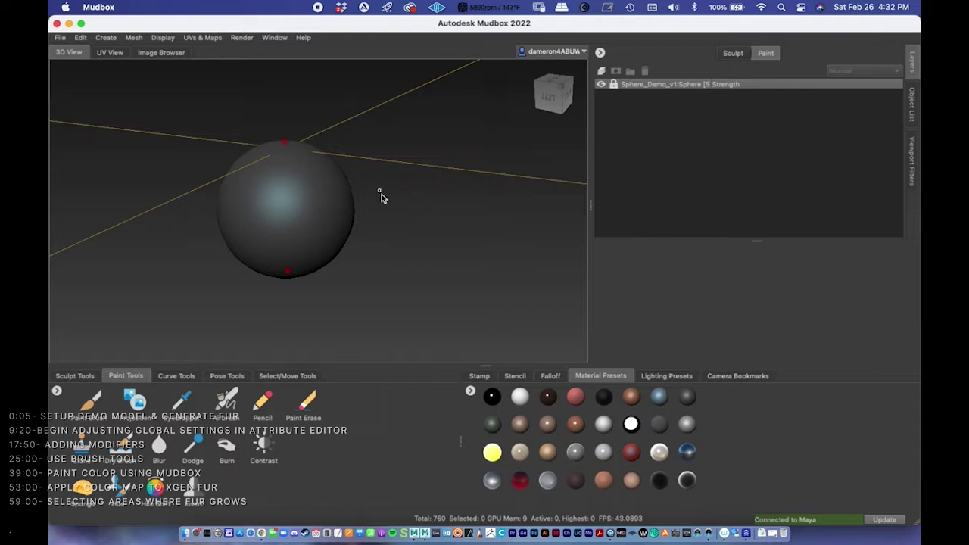
left_click_drag(434, 182, 335, 184, "alt")
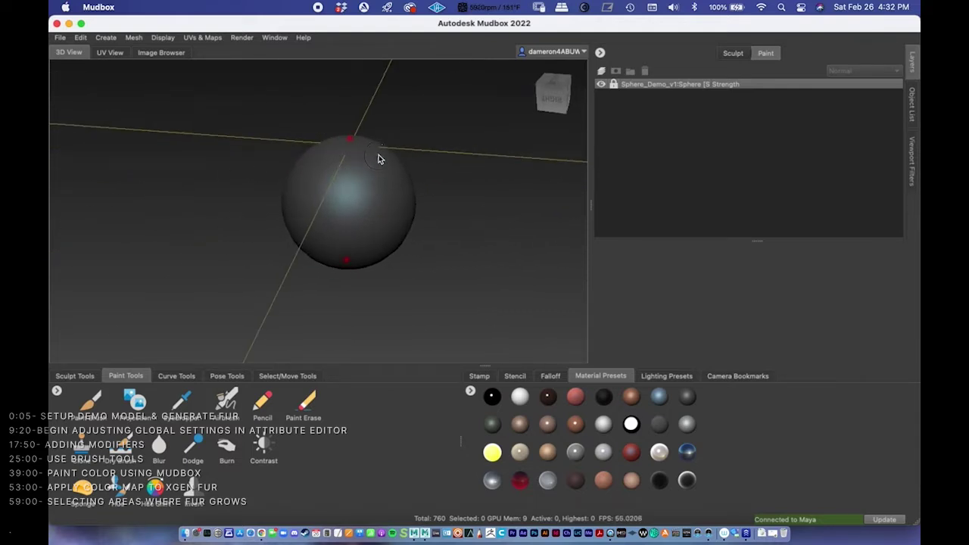
mouse_move(382, 152)
left_mouse_down("alt")
mouse_move(136, 162)
mouse_move(590, 156)
mouse_move(366, 151)
left_mouse_up("alt")
left_click_drag(301, 162, 373, 138, "alt")
right_click_drag(374, 137, 188, 167, "alt")
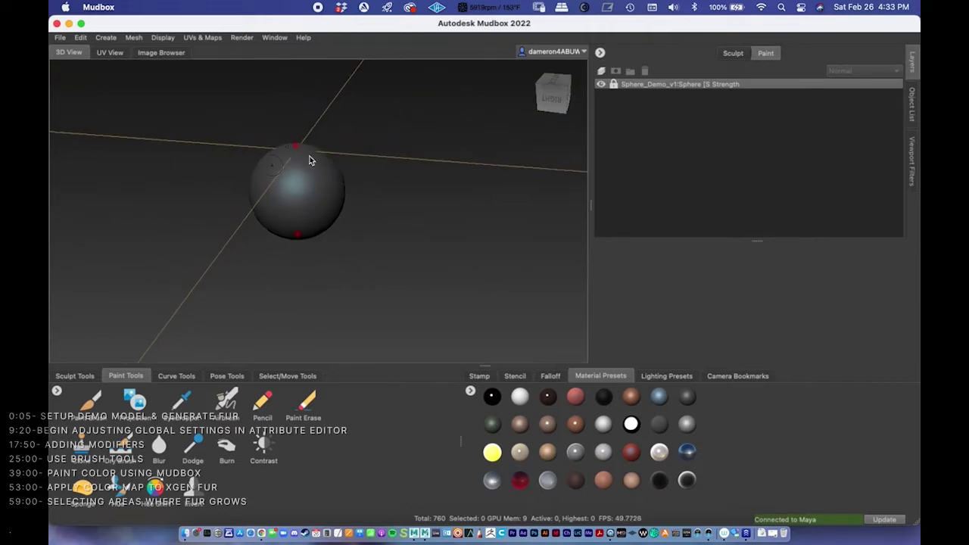
- Orbit, pan and zoom around the sphere in the 3D view to check how the navigation responds
left_click_drag(311, 159, 343, 167, "alt")
right_click_drag(324, 176, 288, 177, "alt")
middle_click_drag(318, 182, 318, 149, "alt")
left_click_drag(318, 148, 318, 174, "alt")
middle_click_drag(318, 139, 346, 192, "alt")
right_click_drag(346, 161, 360, 162, "alt")
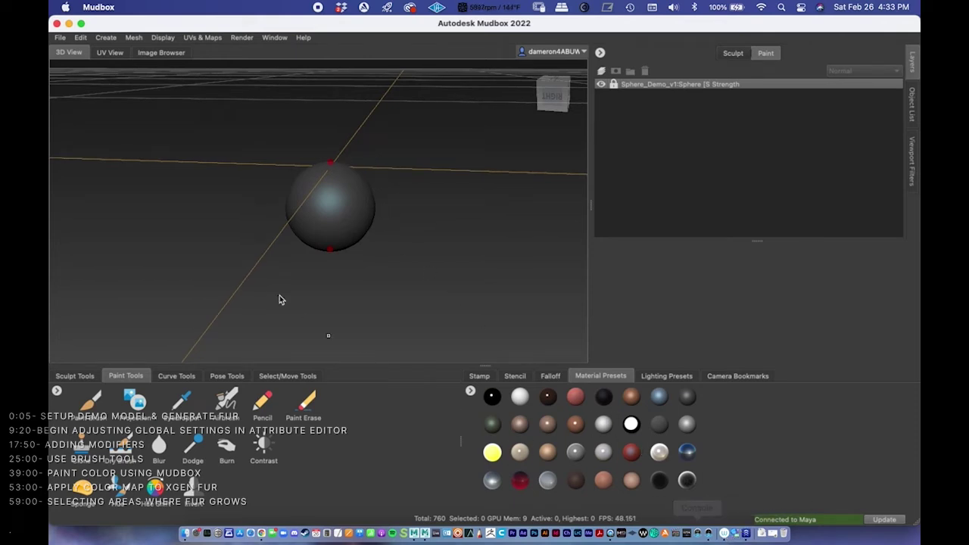
middle_click_drag(322, 196, 287, 189, "alt")
right_click_drag(288, 189, 353, 190, "alt")
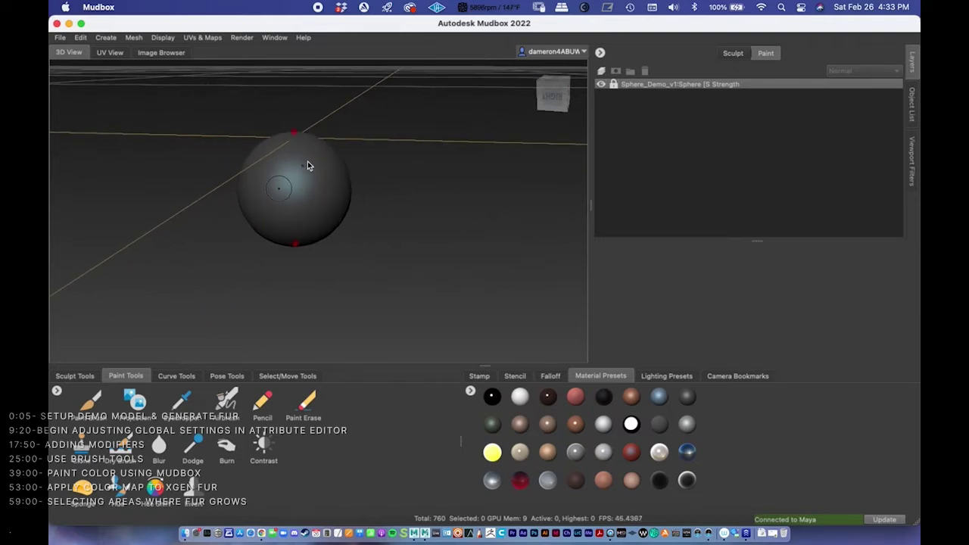
right_click_drag(347, 195, 372, 172, "alt")
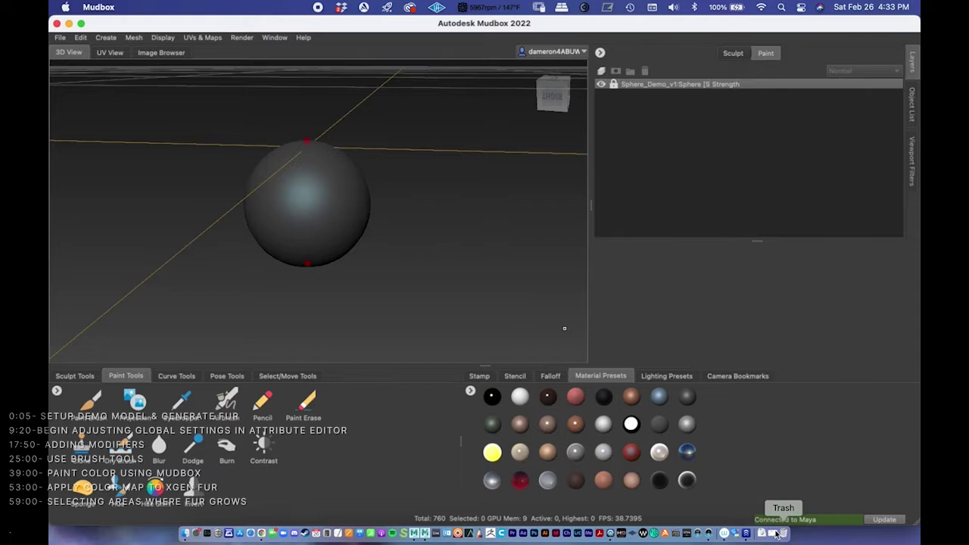
- Switch to Wacom Desktop Center and open the pen settings of the Intuos Pro S tablet
left_click(724, 534)
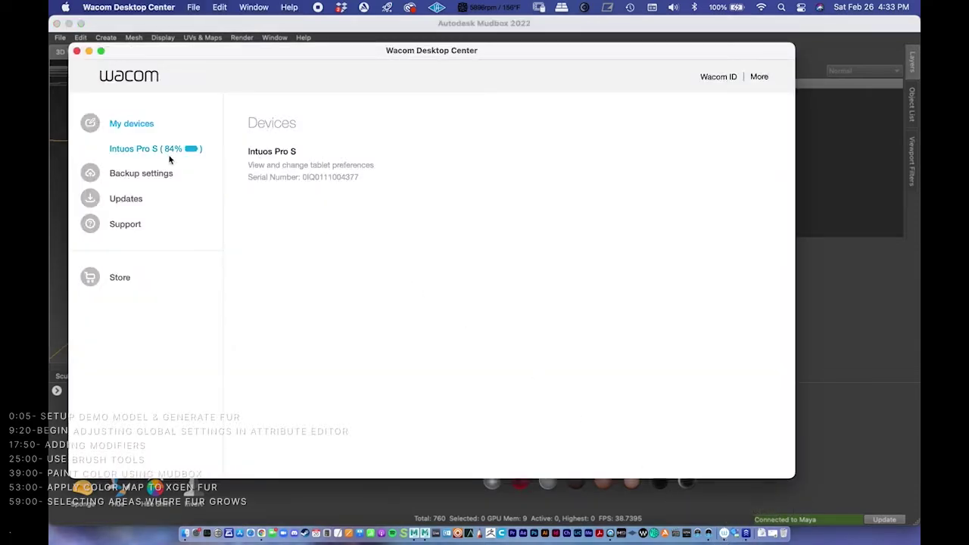
left_click(134, 151)
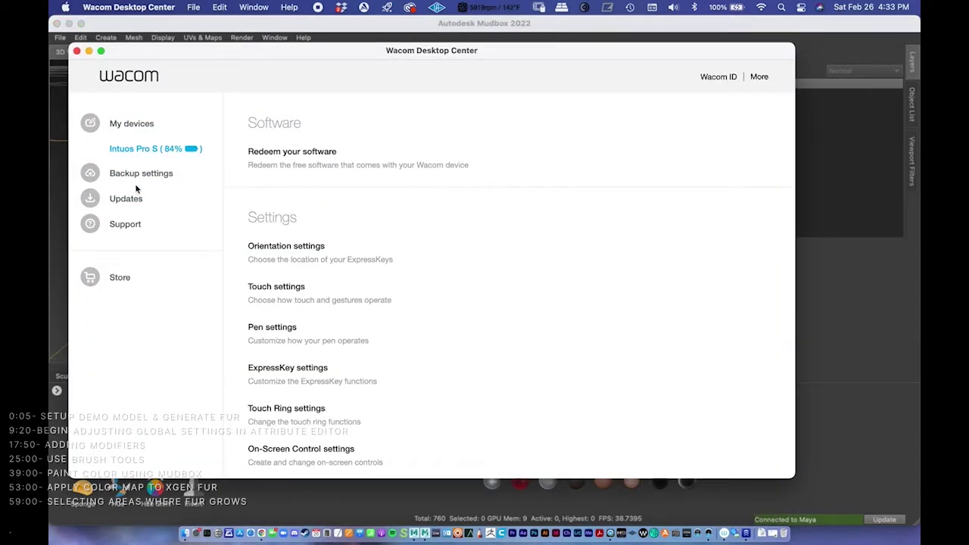
scroll(336, 344, "down", 2)
scroll(336, 341, "down", 1)
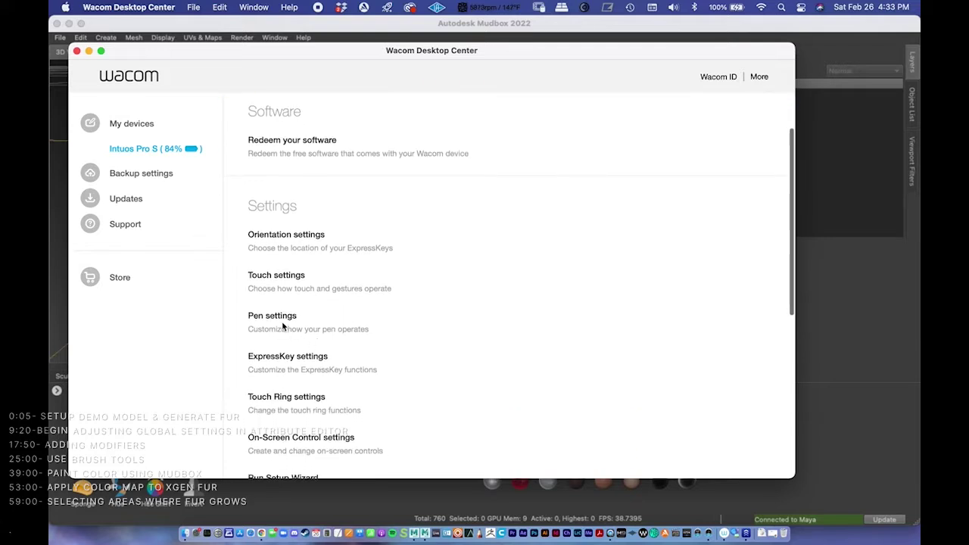
left_click(279, 317)
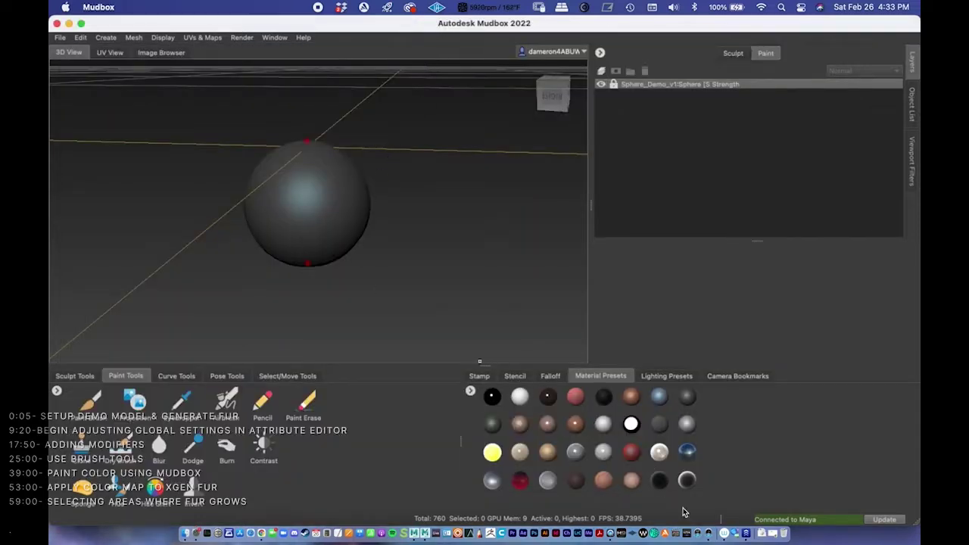
left_click(732, 534)
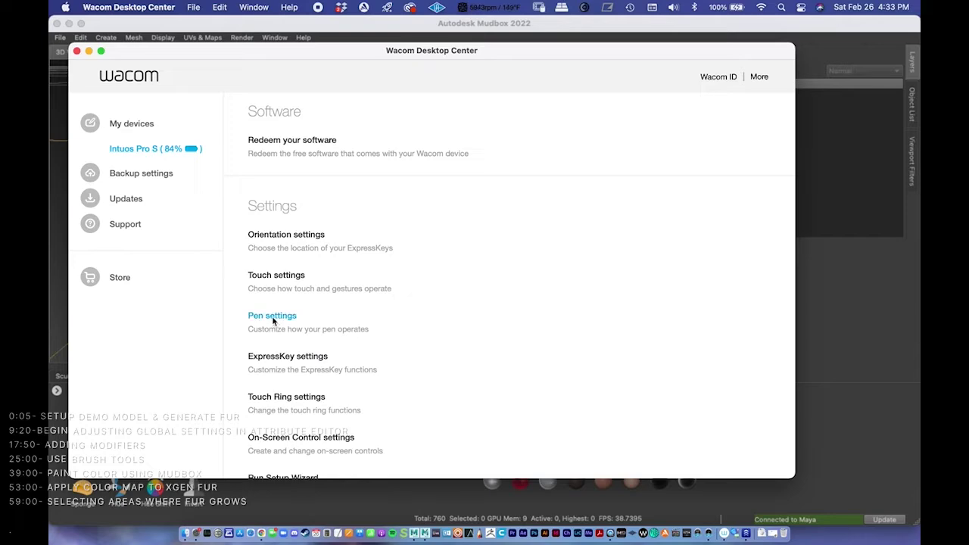
left_click(275, 318)
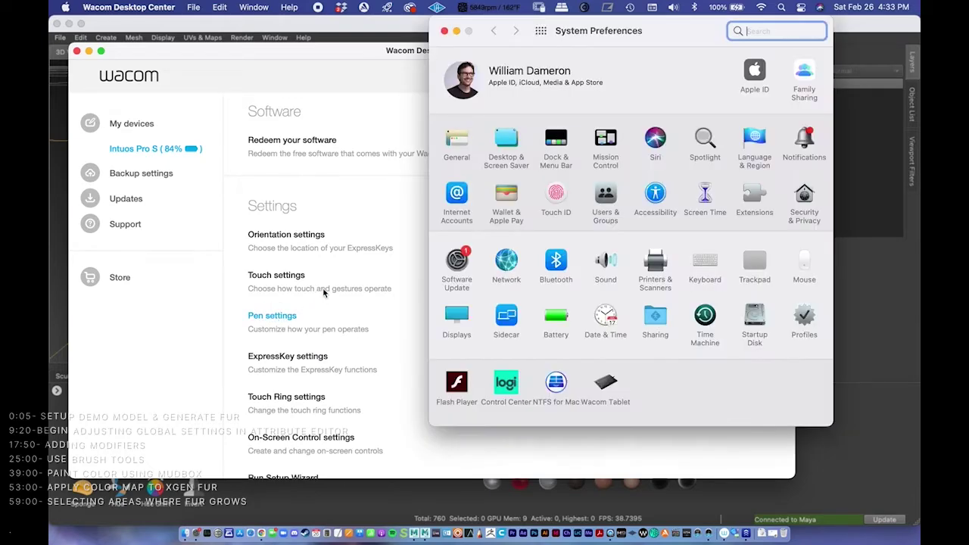
left_click_drag(637, 42, 477, 41)
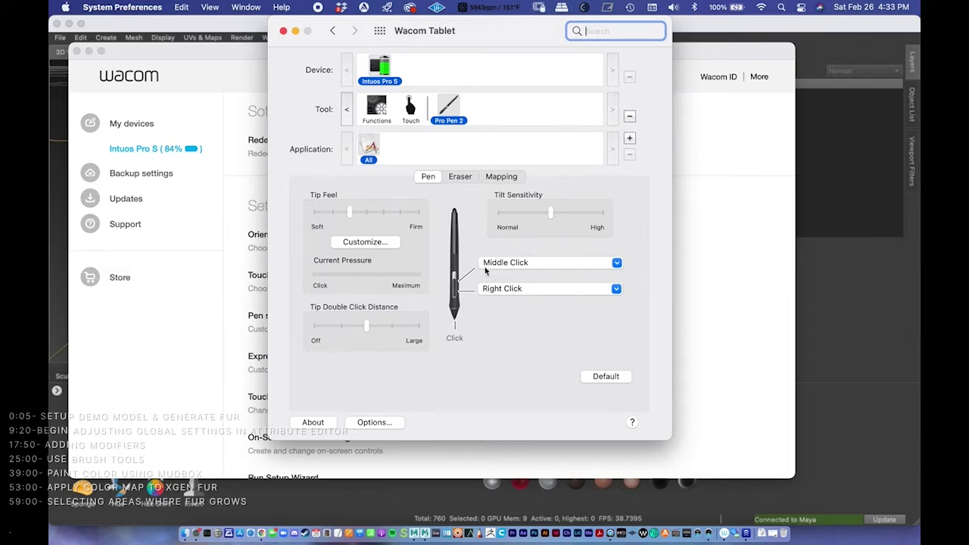
- Look at the functions available for the pen's Middle Click button, leave it as is, and close the Wacom Tablet settings
left_click(496, 265)
mouse_move(515, 279)
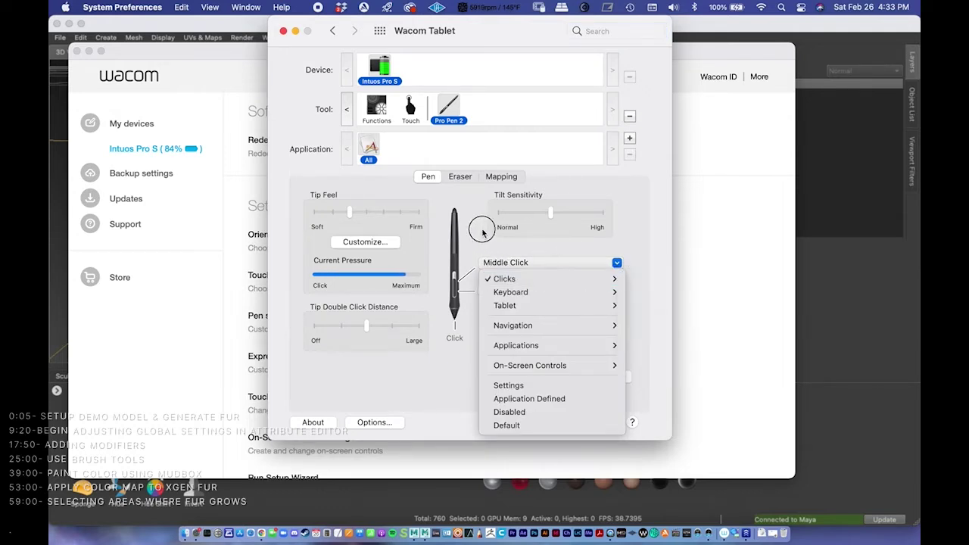
left_click(432, 242)
left_click(282, 30)
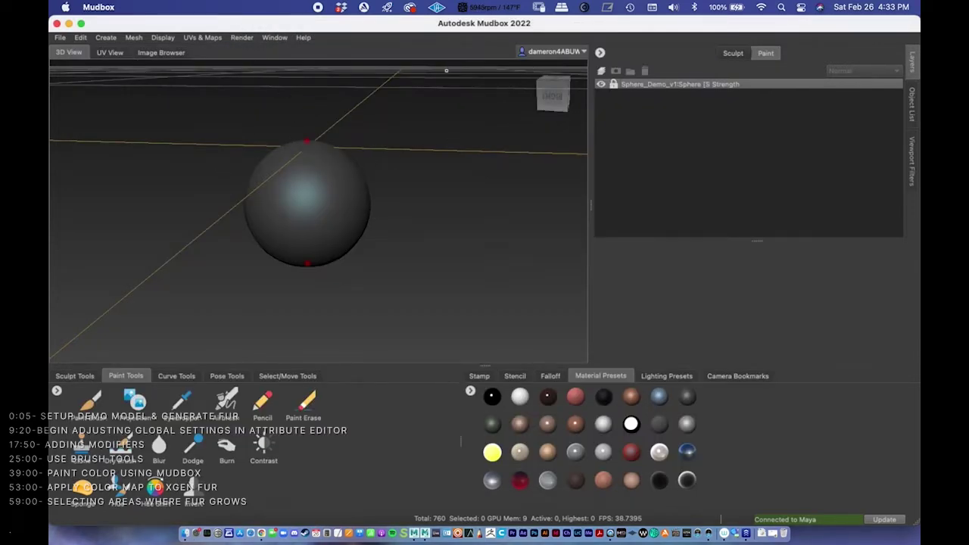
- Examine the sphere's surface and its top pole in Mudbox from the side, from above and close up
left_click_drag(328, 177, 300, 216, "alt")
middle_click_drag(300, 215, 315, 199, "alt")
right_click_drag(316, 199, 334, 184, "alt")
middle_click_drag(334, 184, 369, 232, "alt")
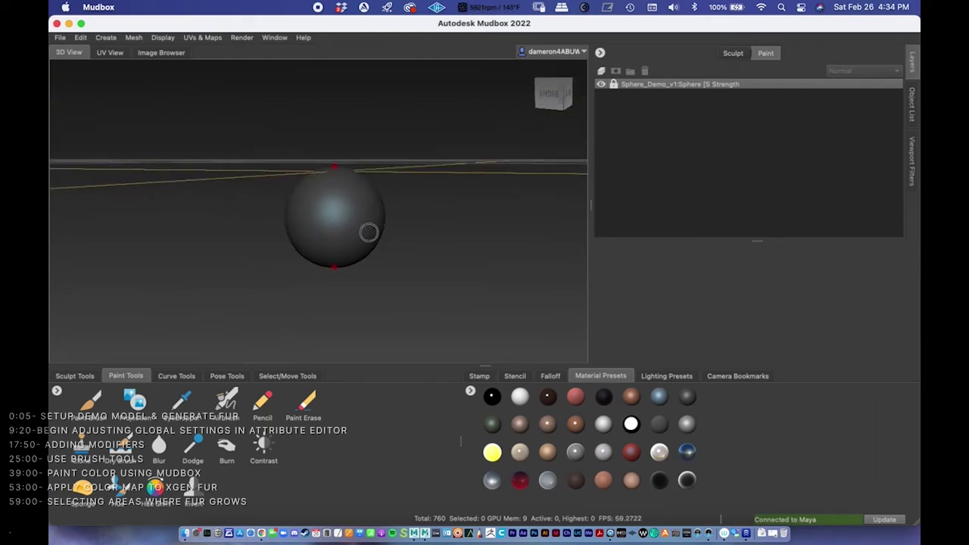
left_click_drag(369, 232, 341, 193, "alt")
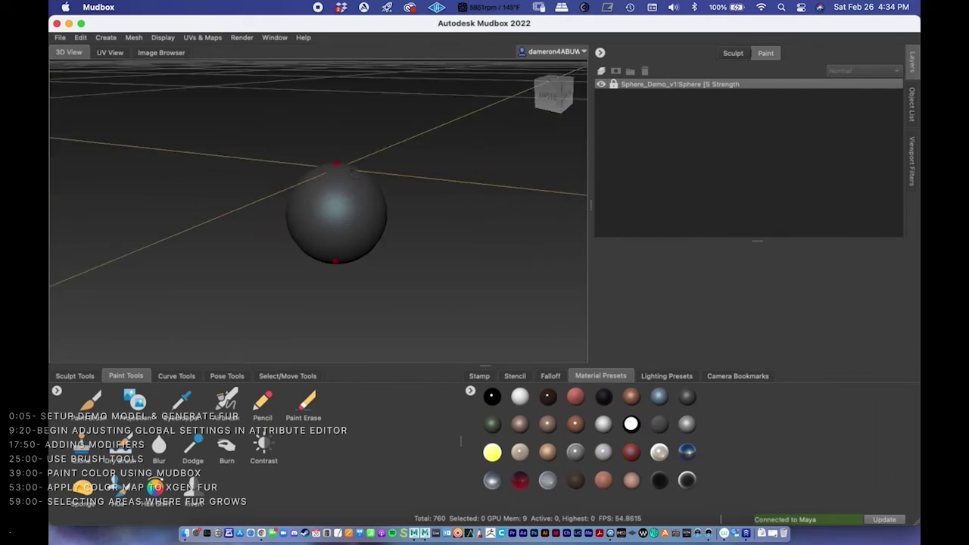
left_click_drag(342, 226, 352, 205, "alt")
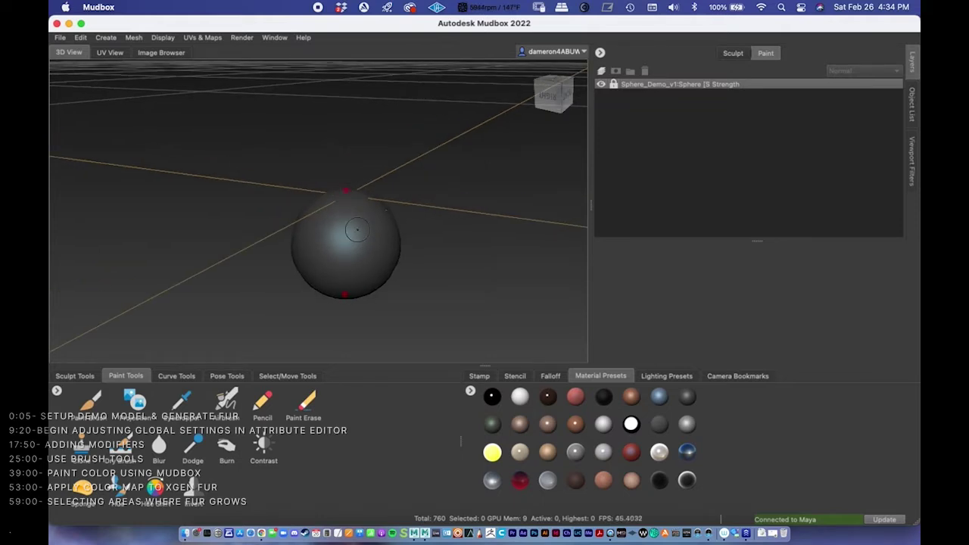
left_click_drag(353, 198, 340, 218, "alt")
middle_click_drag(340, 219, 336, 279, "alt")
right_click_drag(385, 224, 434, 267, "alt")
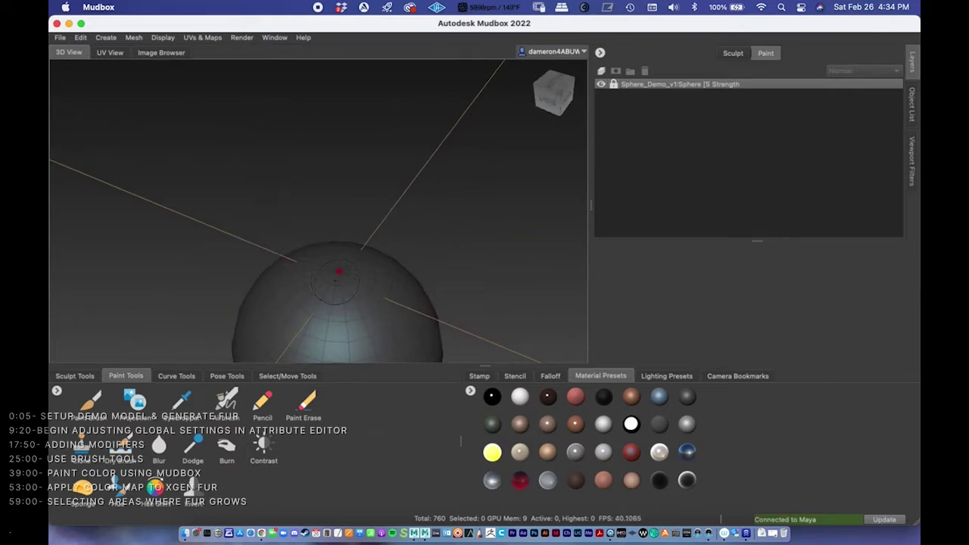
middle_click_drag(335, 279, 347, 173, "alt")
right_click_drag(348, 173, 321, 153, "alt")
left_click_drag(321, 153, 316, 157, "alt")
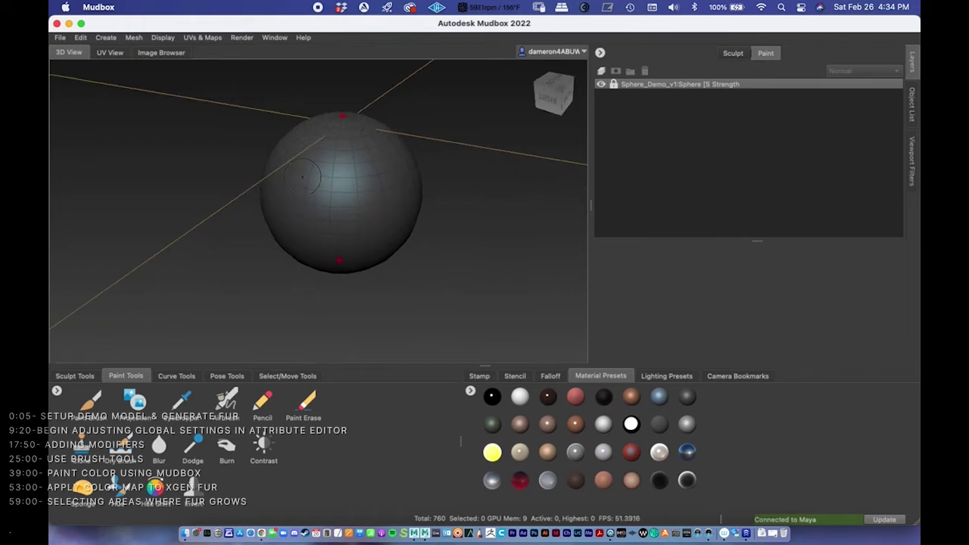
middle_click_drag(316, 158, 302, 182, "alt")
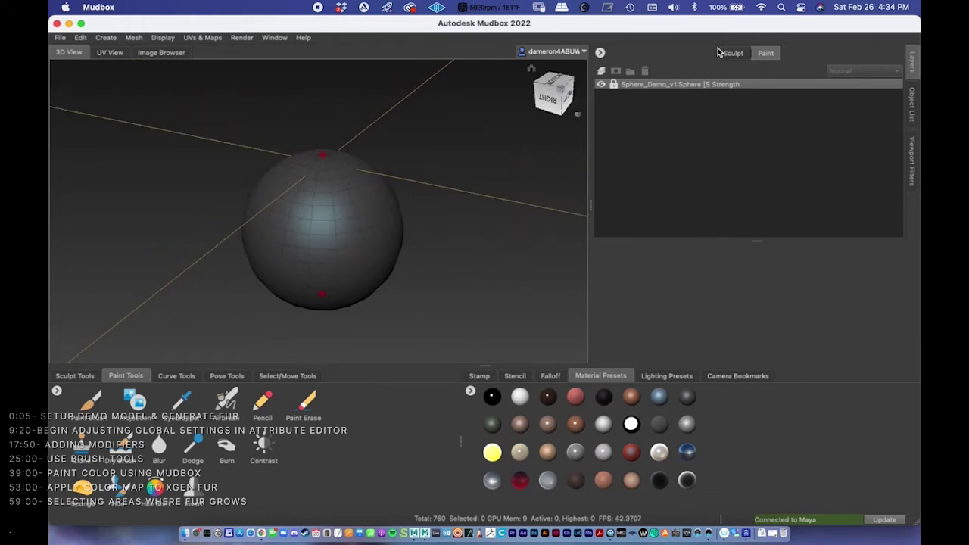
- Hide the red Mesh Errors markers at the sphere's poles
left_click(133, 38)
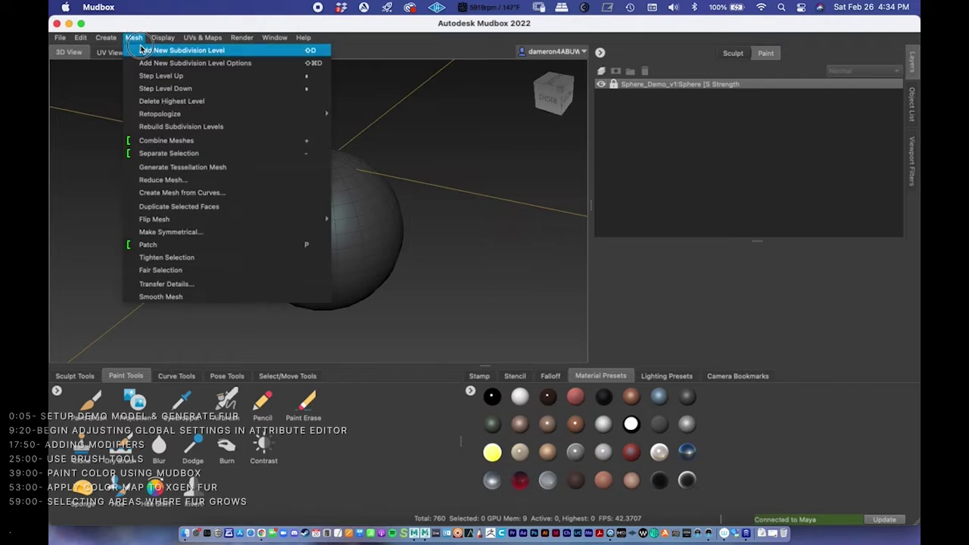
mouse_move(163, 39)
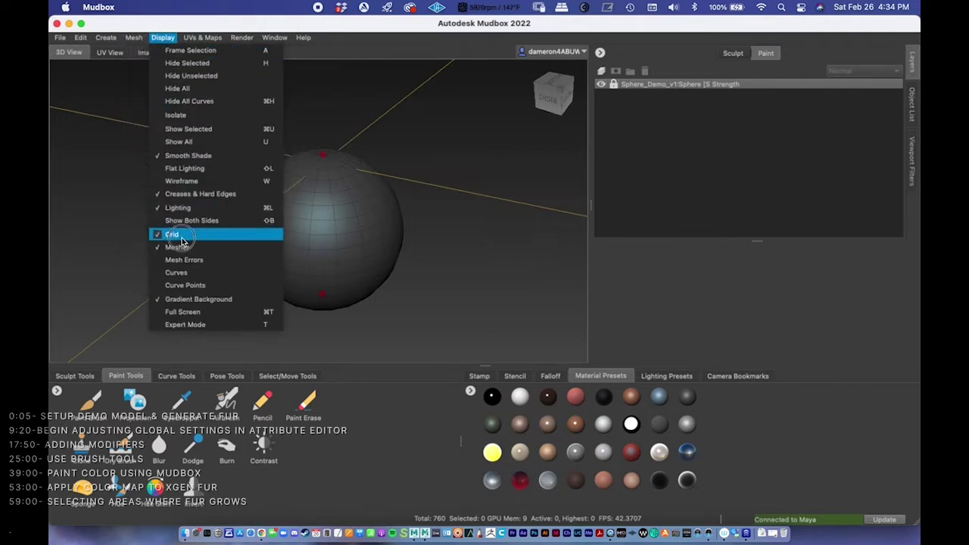
left_click(182, 260)
mouse_move(337, 249)
left_mouse_down("alt")
mouse_move(349, 212)
mouse_move(334, 220)
left_mouse_up("alt")
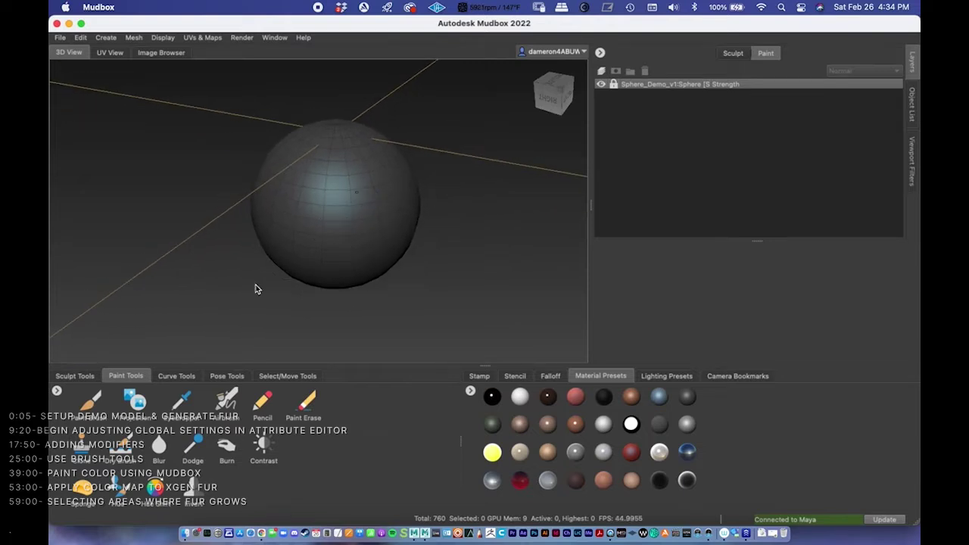
- Look at the sculpt tools, return to the paint tools, and apply the white material preset from the first row to the sphere
left_click(72, 377)
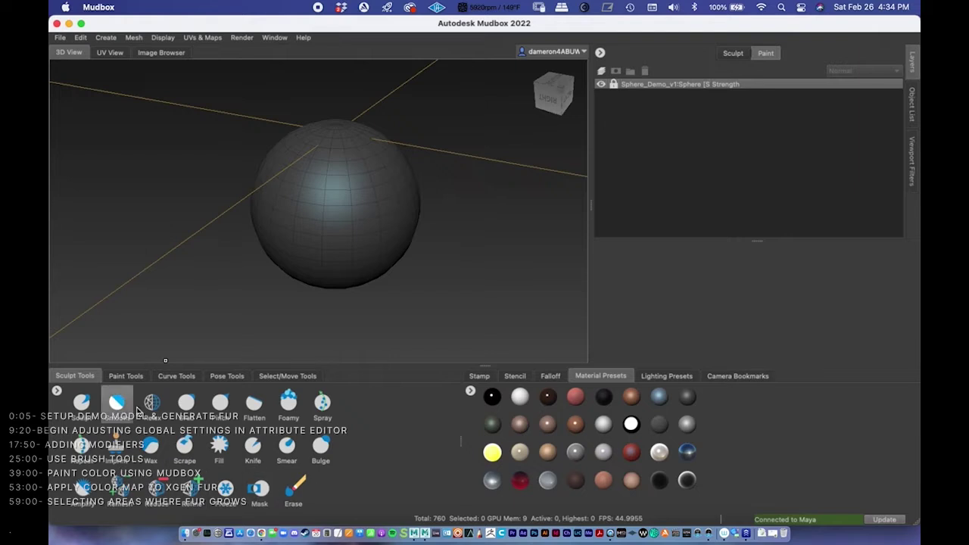
left_click(126, 377)
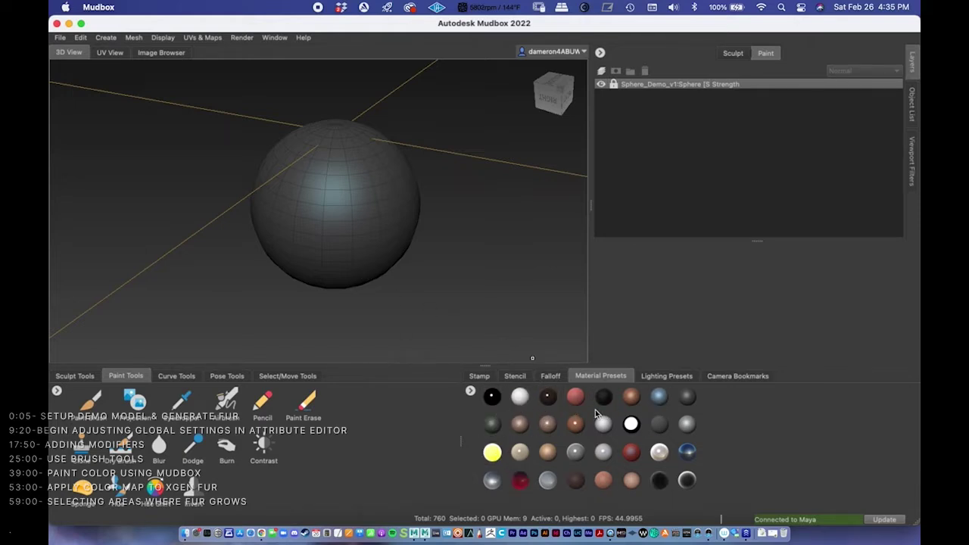
left_click(519, 396)
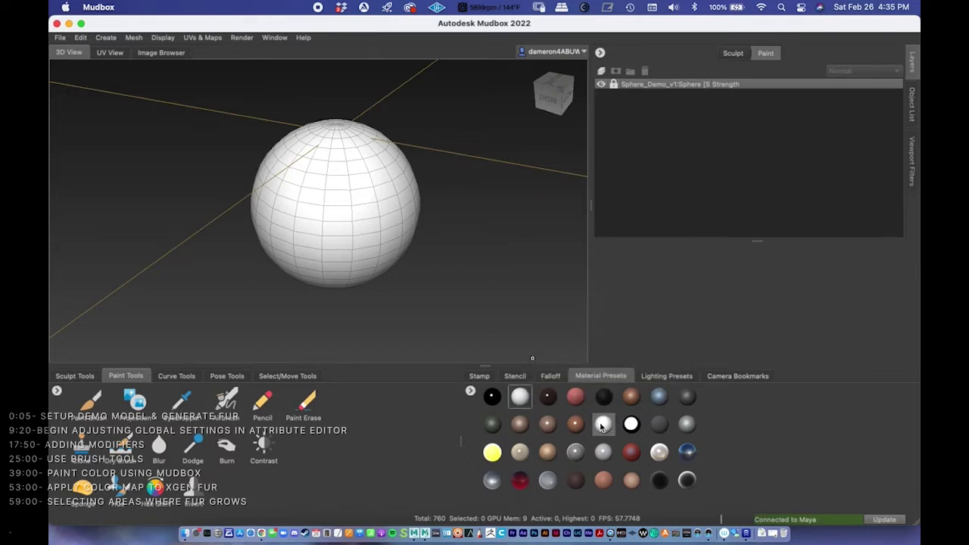
left_click(602, 424)
left_click(527, 400)
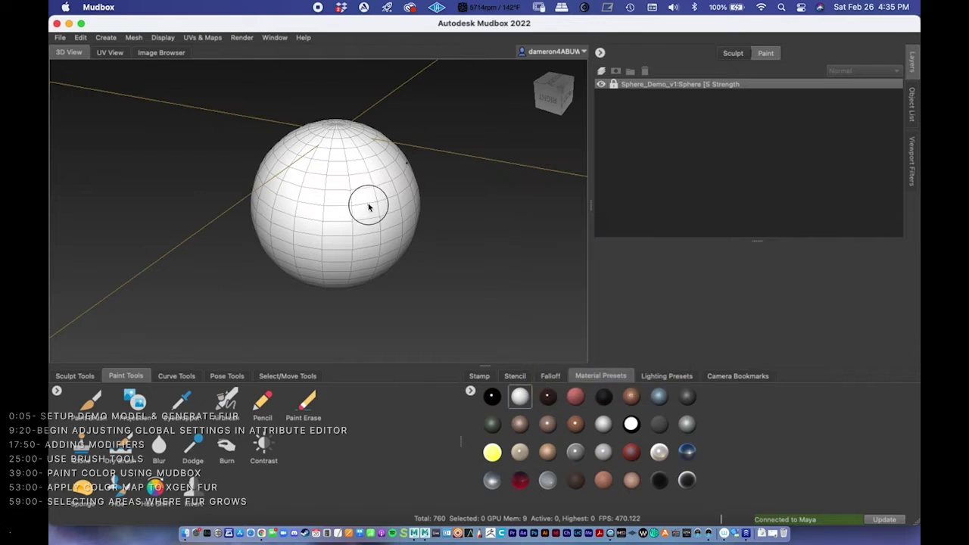
- Turn off the wireframe display on the white sphere
middle_click_drag(357, 206, 374, 220, "alt")
right_click_drag(358, 203, 391, 200, "alt")
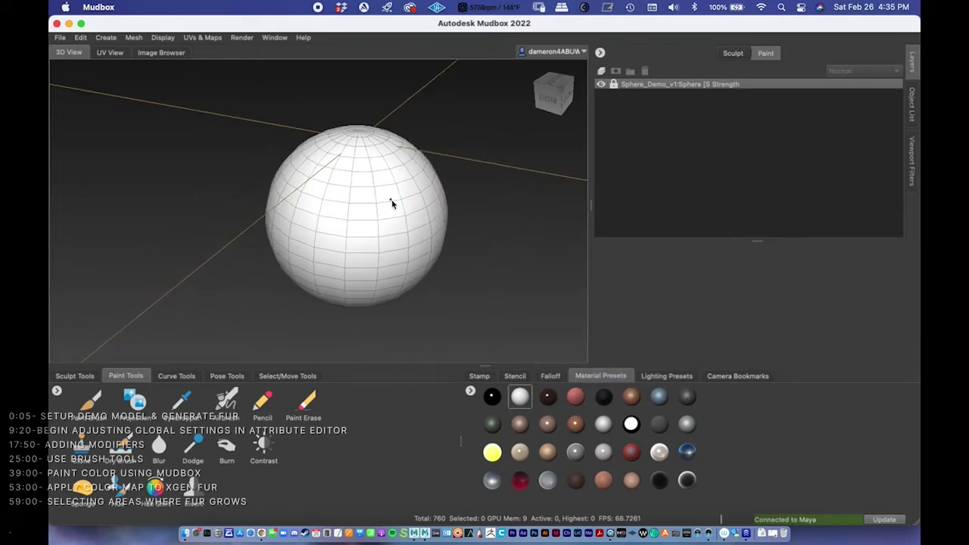
mouse_move(394, 212)
left_mouse_down("alt")
mouse_move(411, 206)
mouse_move(399, 194)
left_mouse_up("alt")
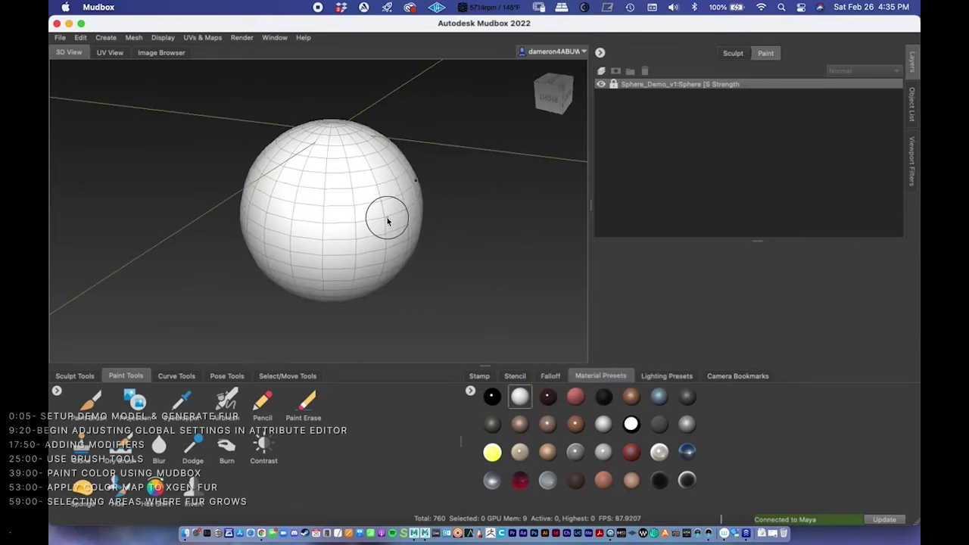
key("w")
key("w")
key("w")
middle_click_drag(376, 227, 379, 225, "alt")
right_click_drag(321, 184, 338, 184, "alt")
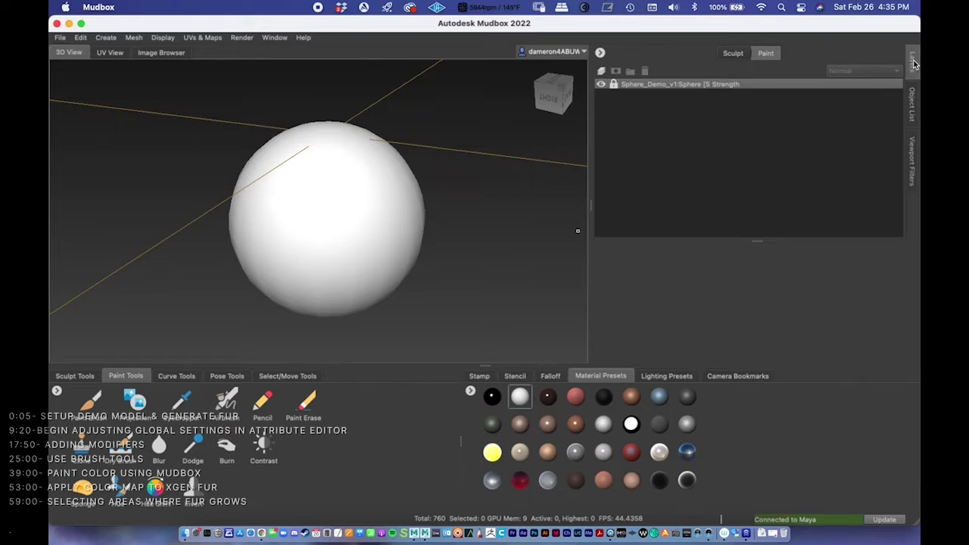
- Review the sphere's sculpt and paint layers, and inspect the sphere's level and the Default Material in the object list
left_click(729, 54)
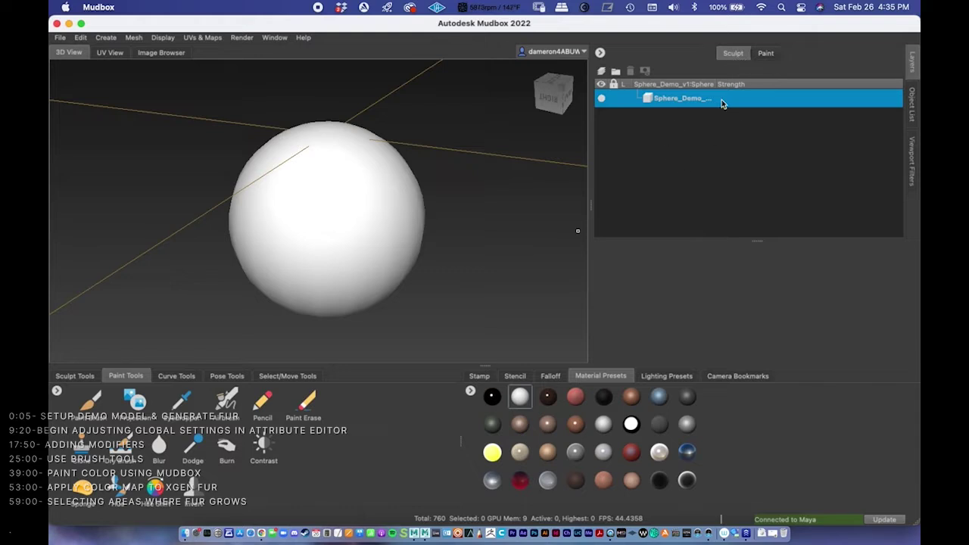
left_click(766, 54)
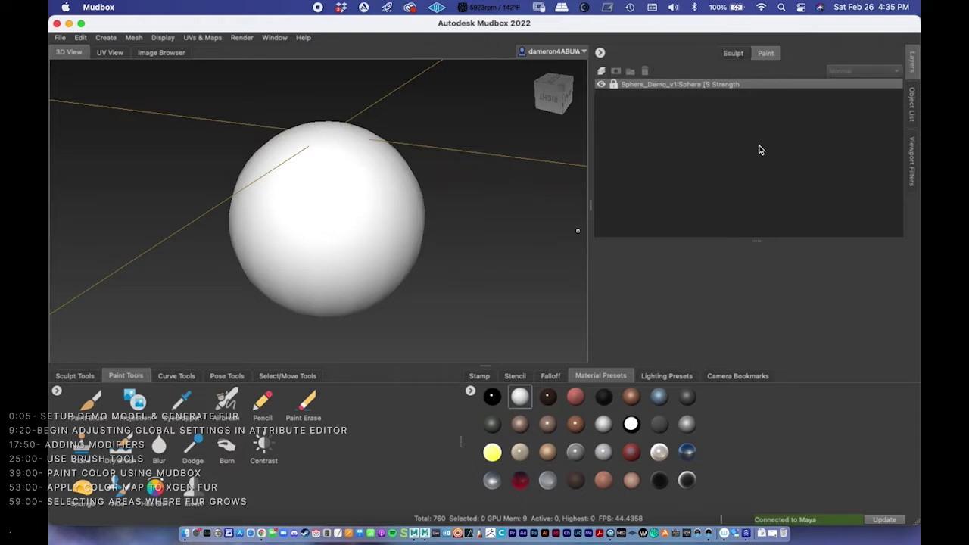
left_click(913, 106)
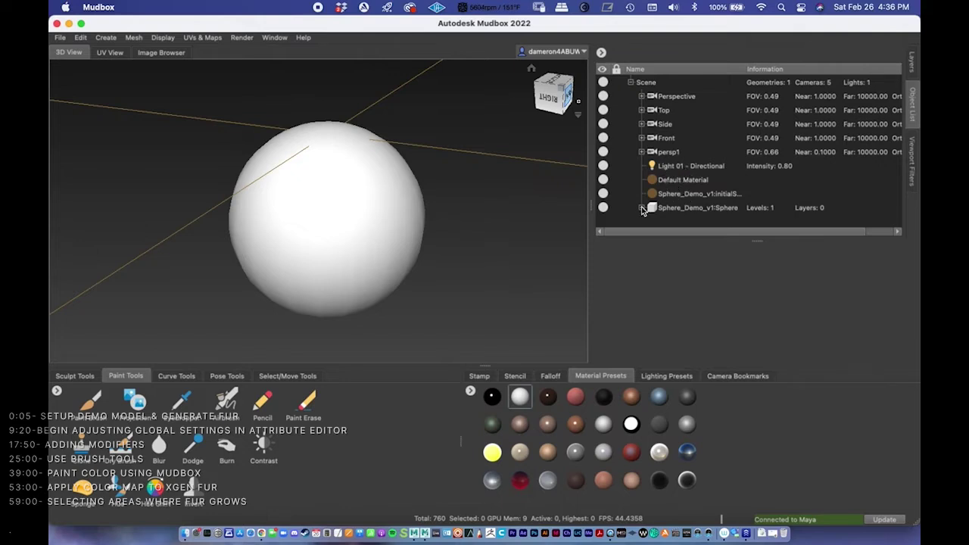
left_click(677, 207)
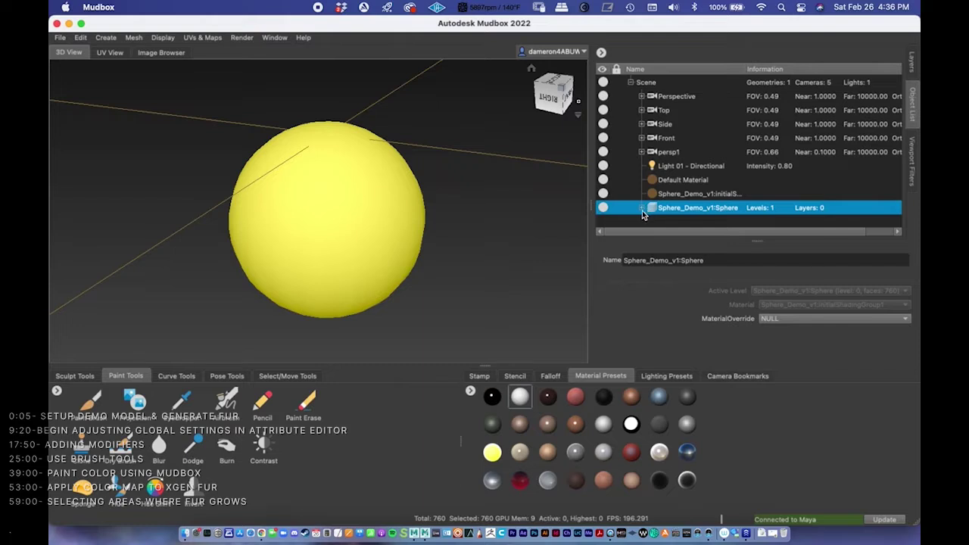
left_click(641, 209)
scroll(895, 134, "down", 1)
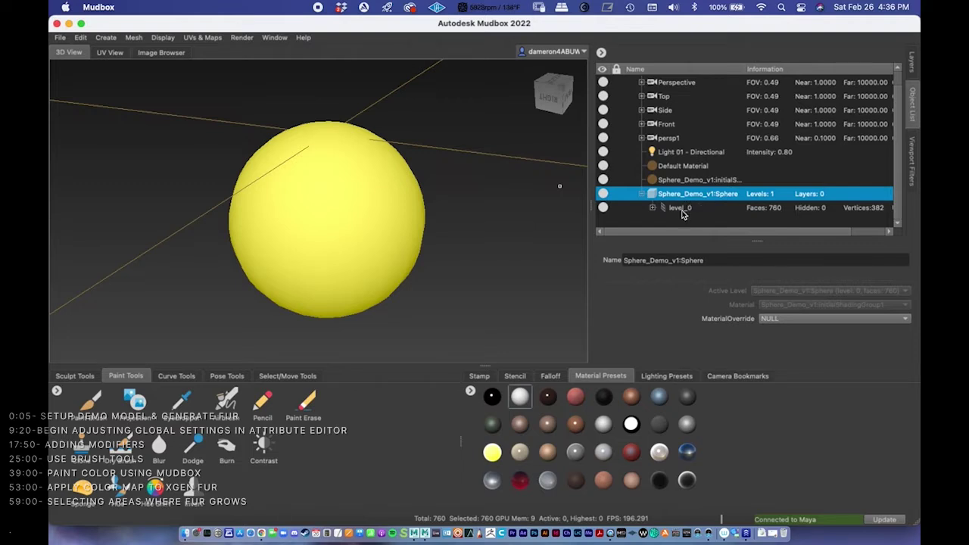
left_click(643, 197)
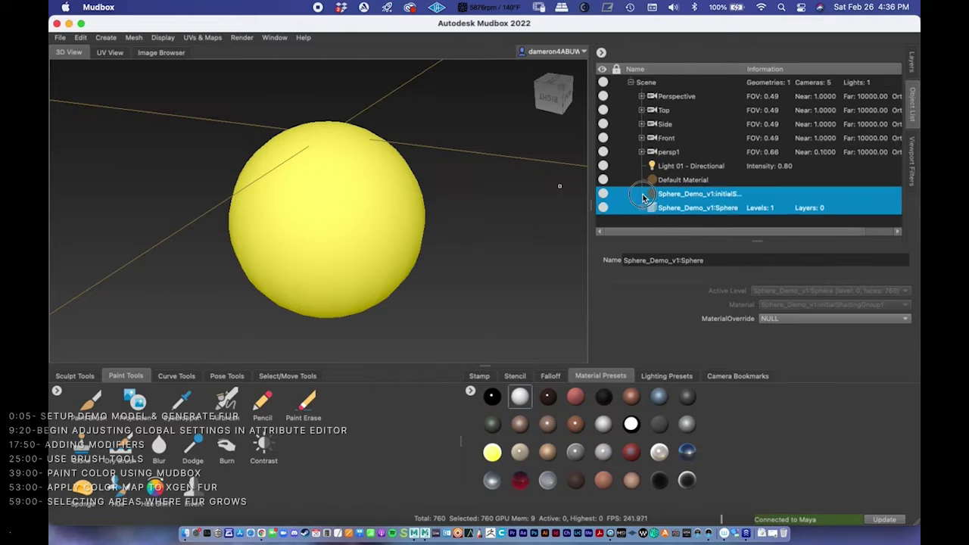
left_click(684, 180)
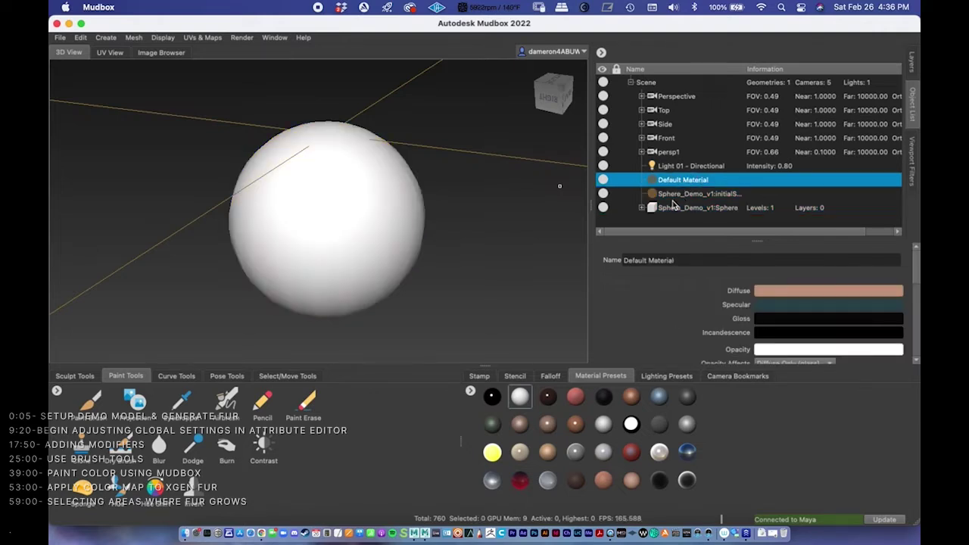
- Inspect the sphere object and the two materials in the object list, and examine the white sphere from several angles
left_click(673, 207)
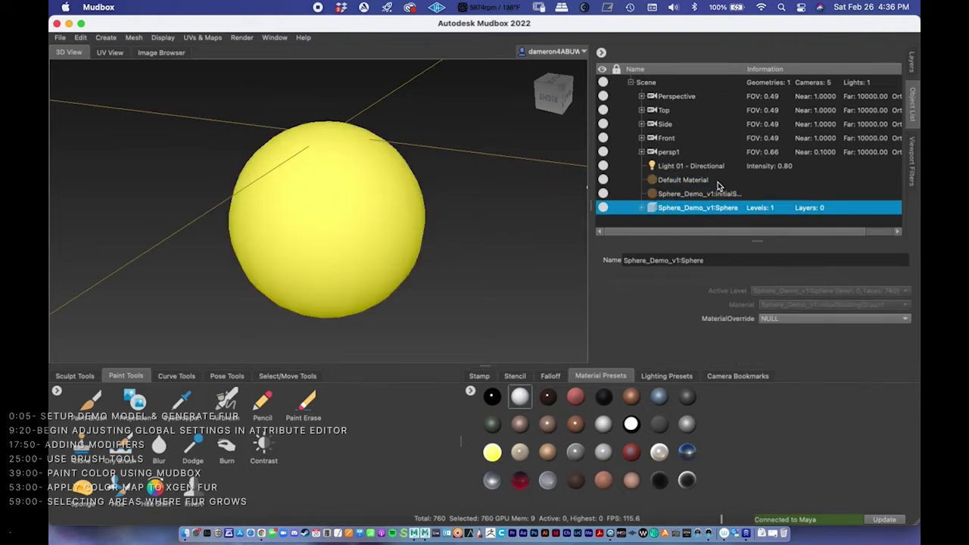
left_click(685, 194)
left_click(680, 182)
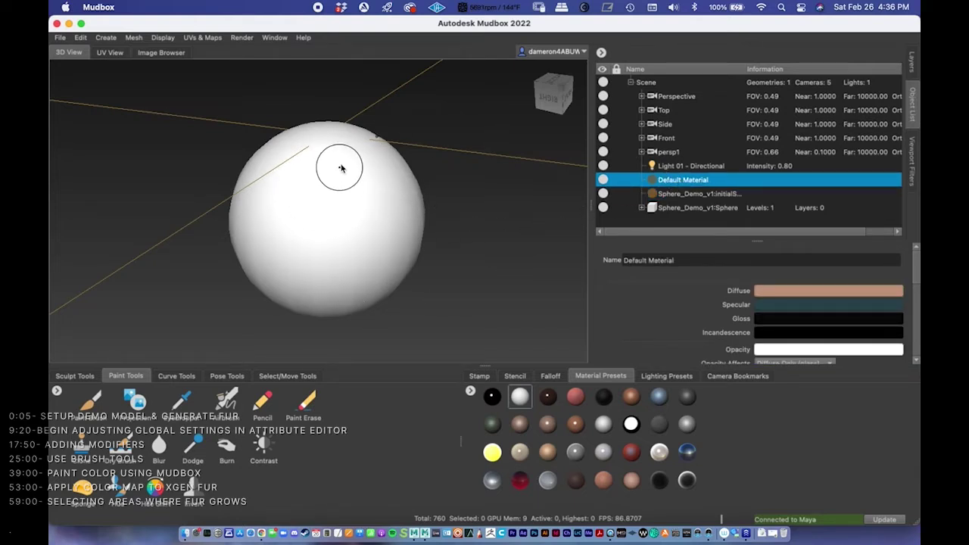
mouse_move(368, 178)
right_mouse_down("alt")
mouse_move(379, 165)
mouse_move(379, 209)
mouse_move(363, 201)
right_mouse_up("alt")
middle_click_drag(363, 201, 352, 199, "alt")
right_click_drag(378, 185, 303, 201, "alt")
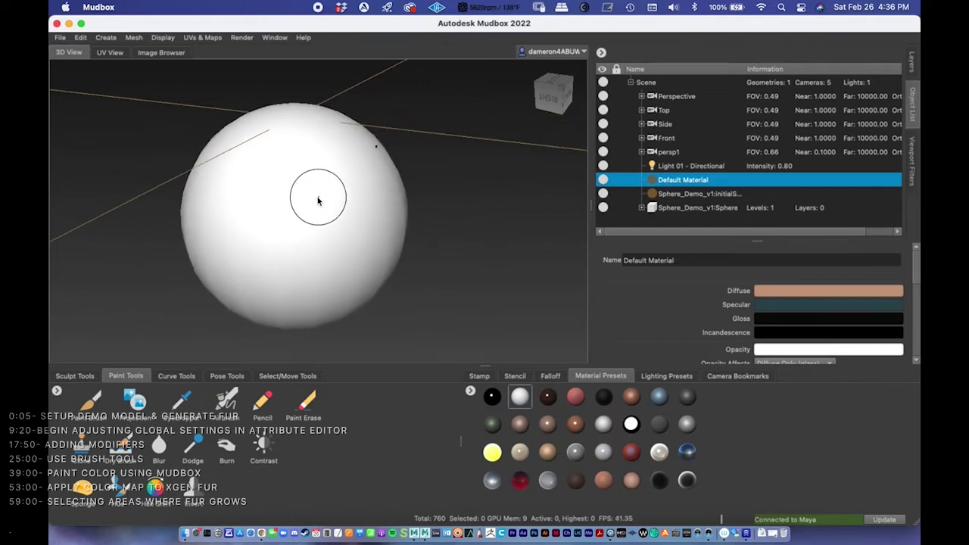
mouse_move(381, 200)
left_mouse_down("alt")
mouse_move(376, 182)
mouse_move(325, 231)
left_mouse_up("alt")
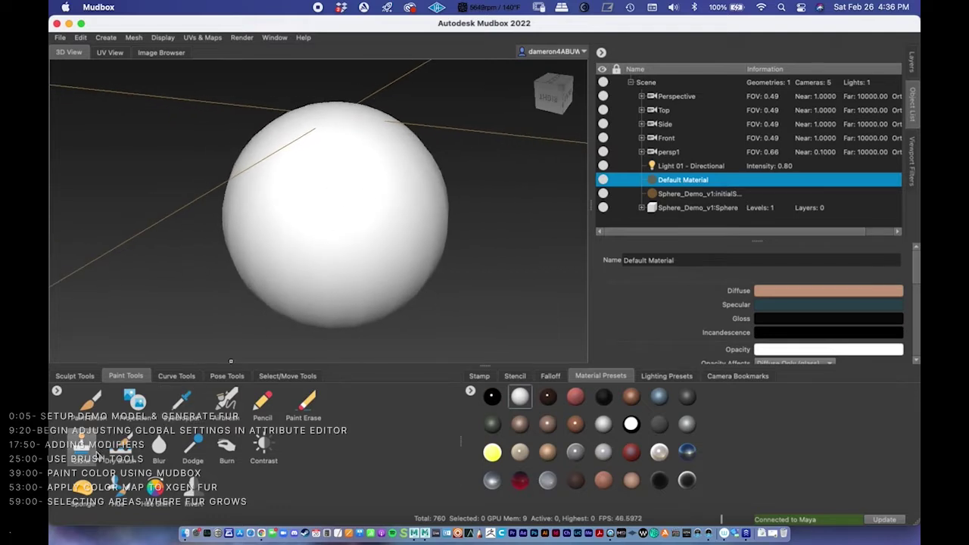
- Activate the Paint Brush, choose X as its mirror axis, and check the mirror plane on the sphere
left_click(94, 406)
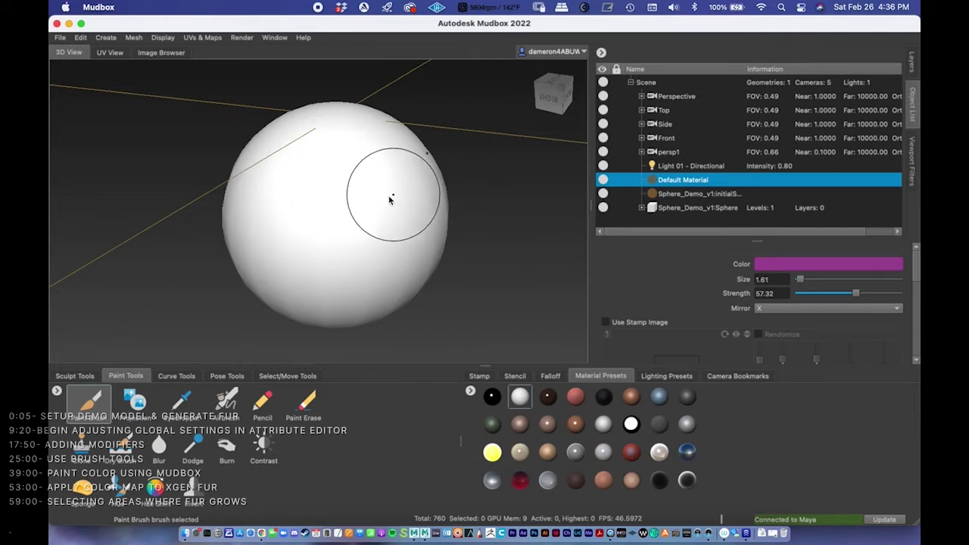
mouse_move(356, 194)
left_mouse_down("alt")
mouse_move(346, 182)
mouse_move(362, 176)
mouse_move(320, 200)
mouse_move(329, 209)
left_mouse_up("alt")
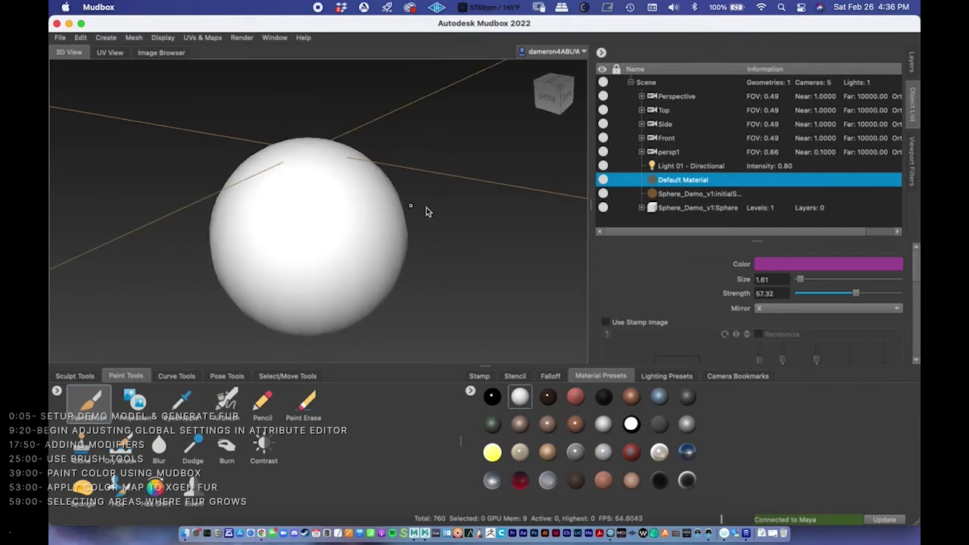
left_click(90, 401)
scroll(901, 282, "down", 2)
left_click(875, 287)
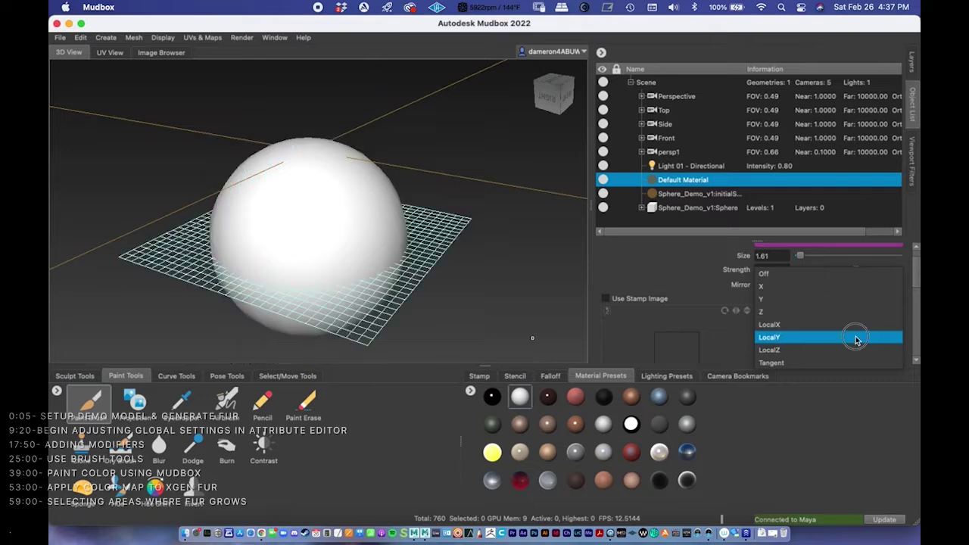
left_click(866, 287)
left_click_drag(489, 217, 424, 204, "alt")
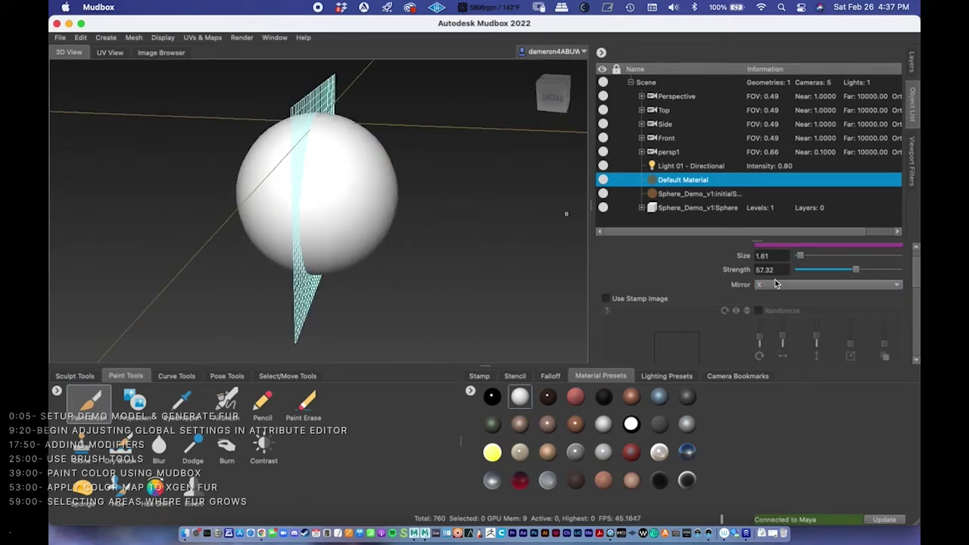
scroll(635, 295, "up", 1)
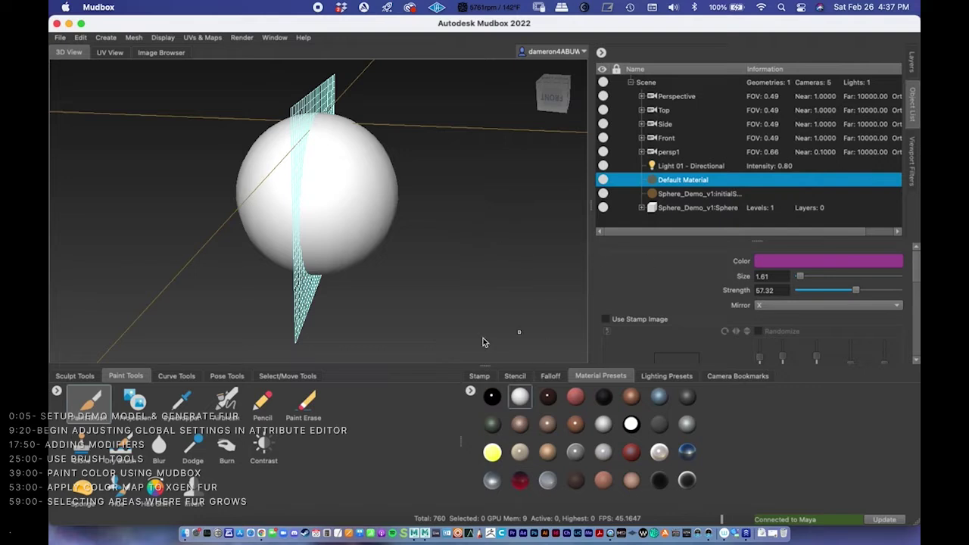
left_click(92, 403)
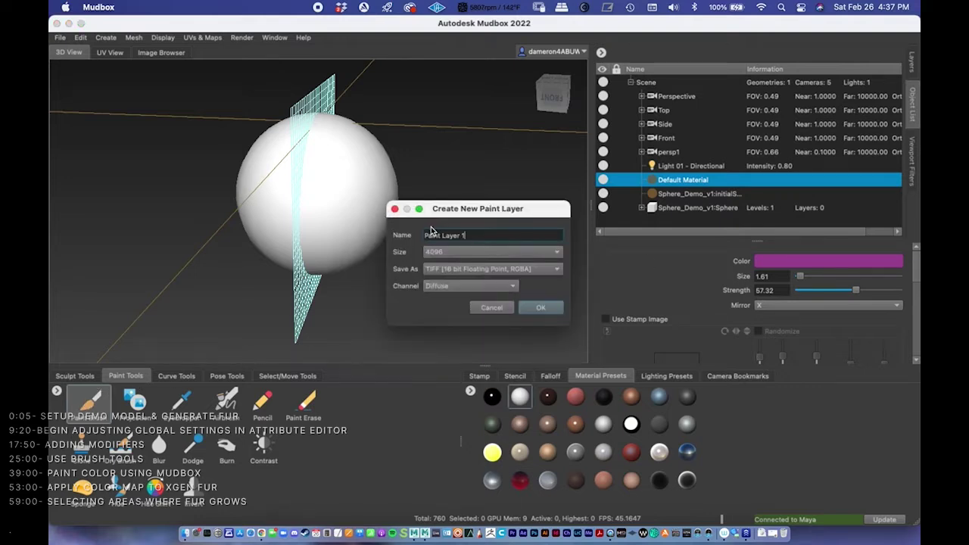
left_click(494, 306)
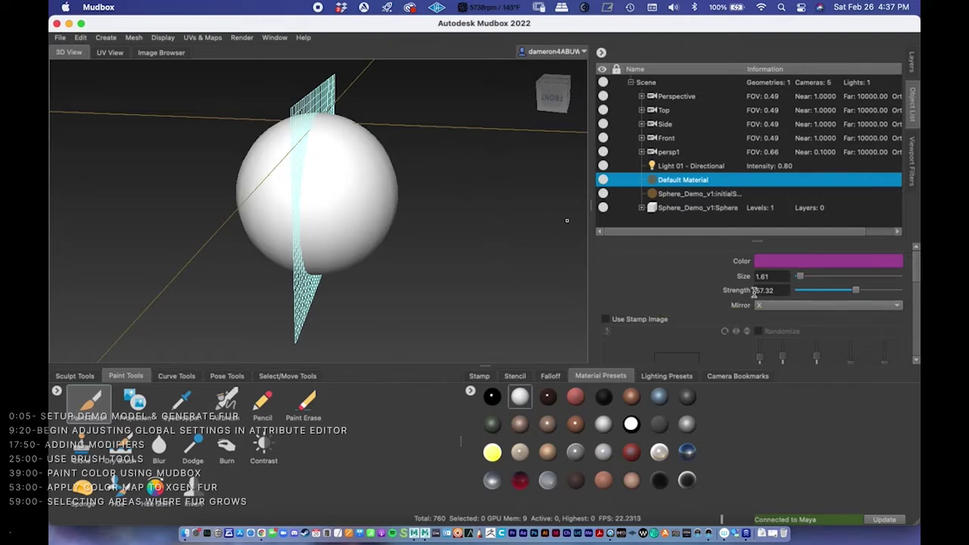
scroll(912, 271, "down", 2)
scroll(912, 270, "up", 3)
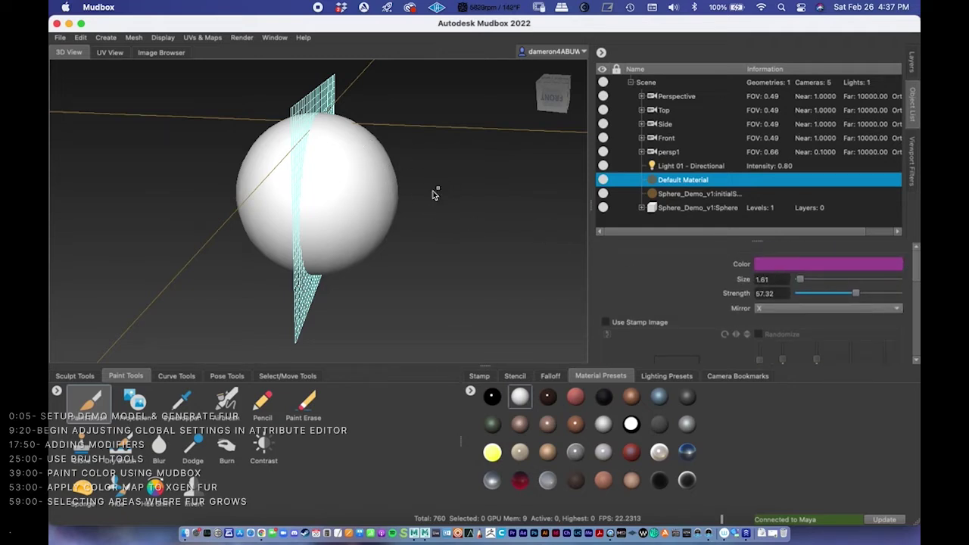
- Lower the Paint Brush strength to 45 using the on-screen ring controls
key("space")
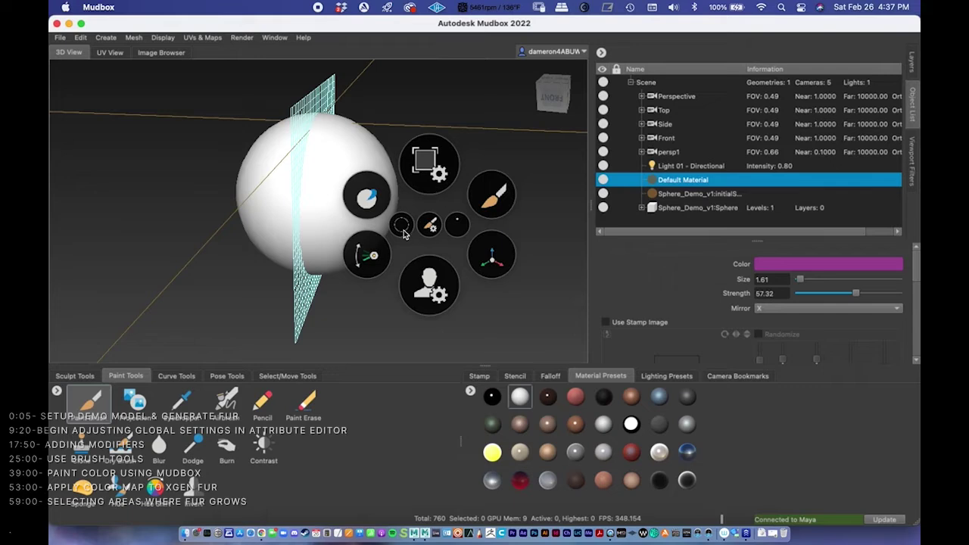
left_click(456, 226)
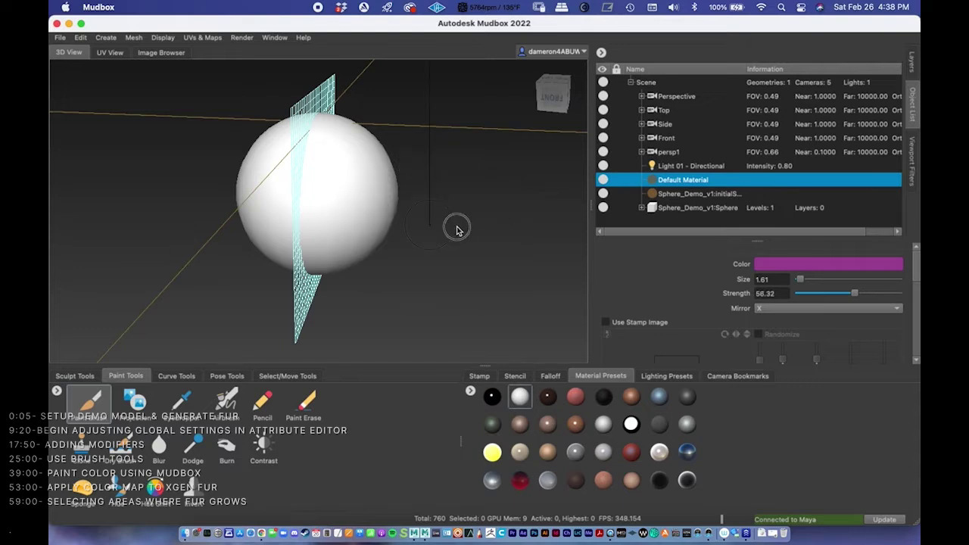
mouse_move(457, 226)
left_mouse_down()
mouse_move(432, 222)
mouse_move(431, 34)
mouse_move(424, 68)
left_mouse_up()
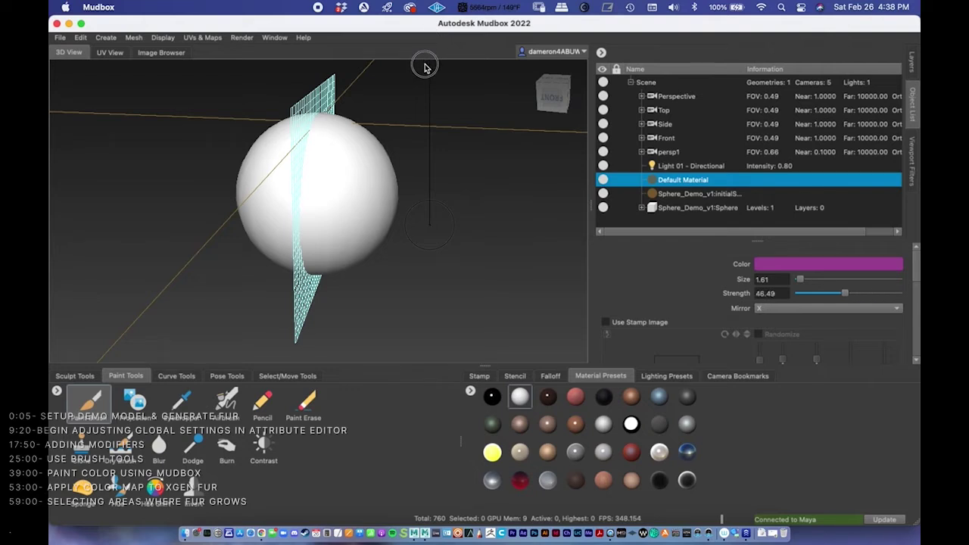
left_click_drag(424, 67, 430, 68)
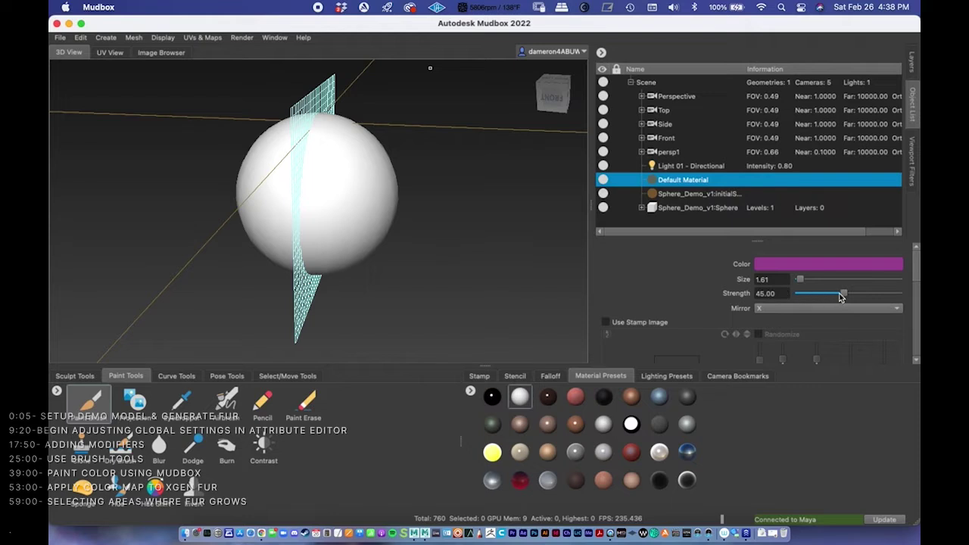
- Raise the Paint Brush strength to 100 and enlarge the brush size to about 4.54
key("space")
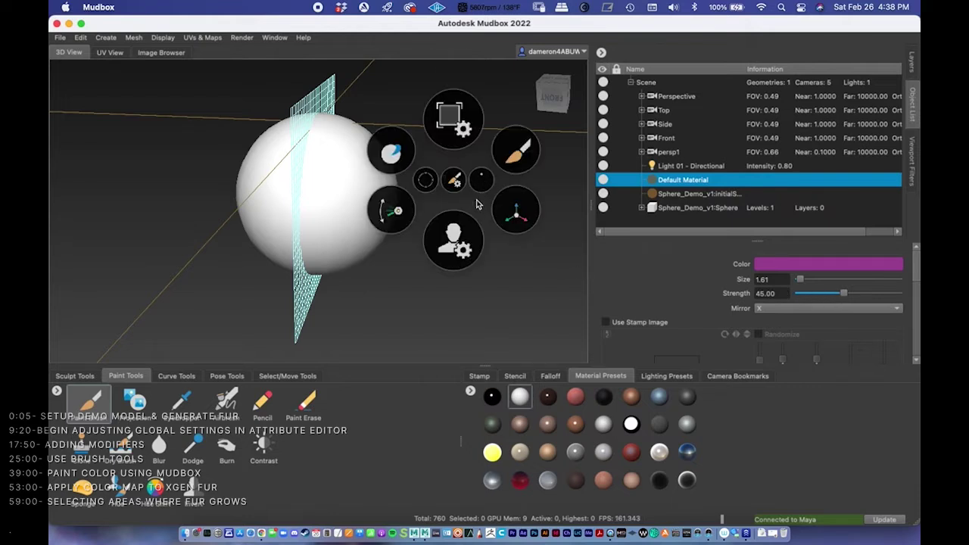
key("space")
left_click_drag(483, 310, 489, 155)
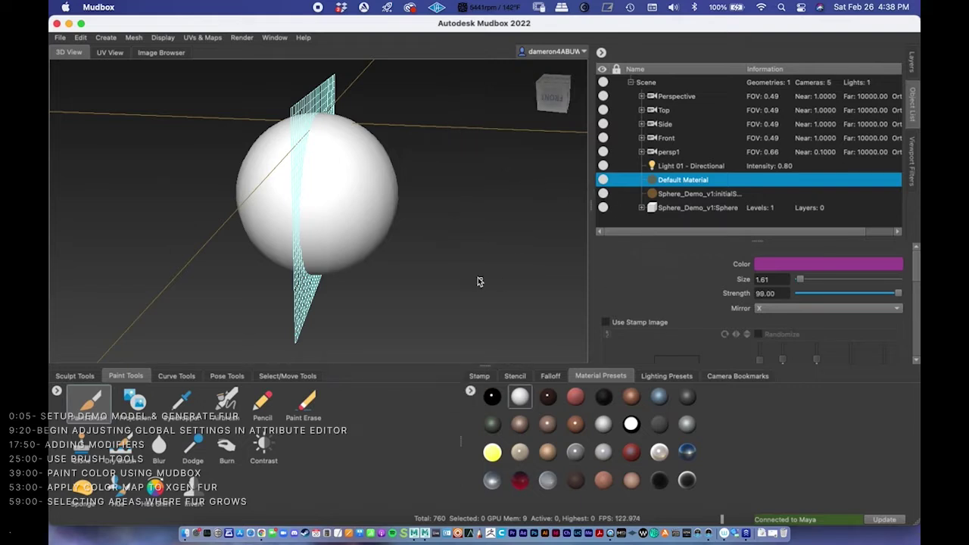
key("space")
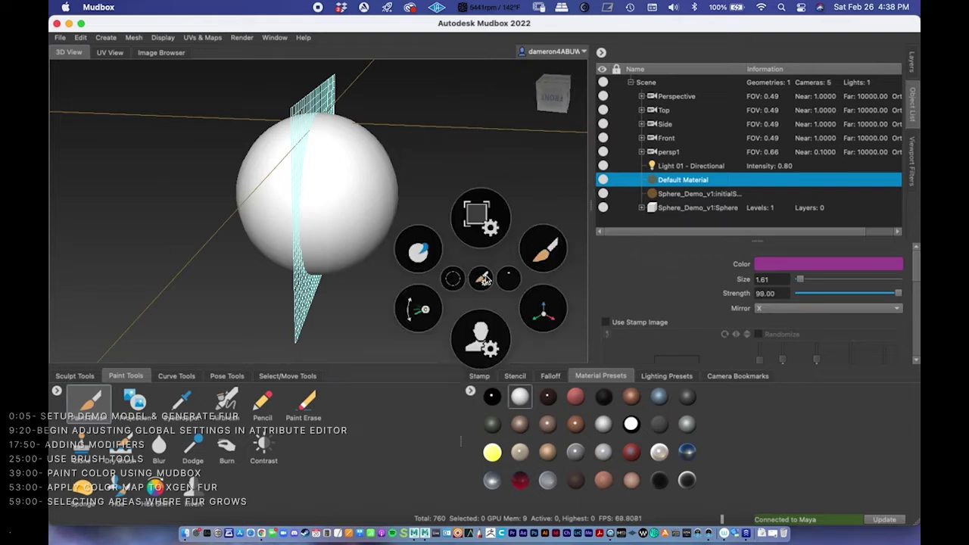
left_click(899, 294)
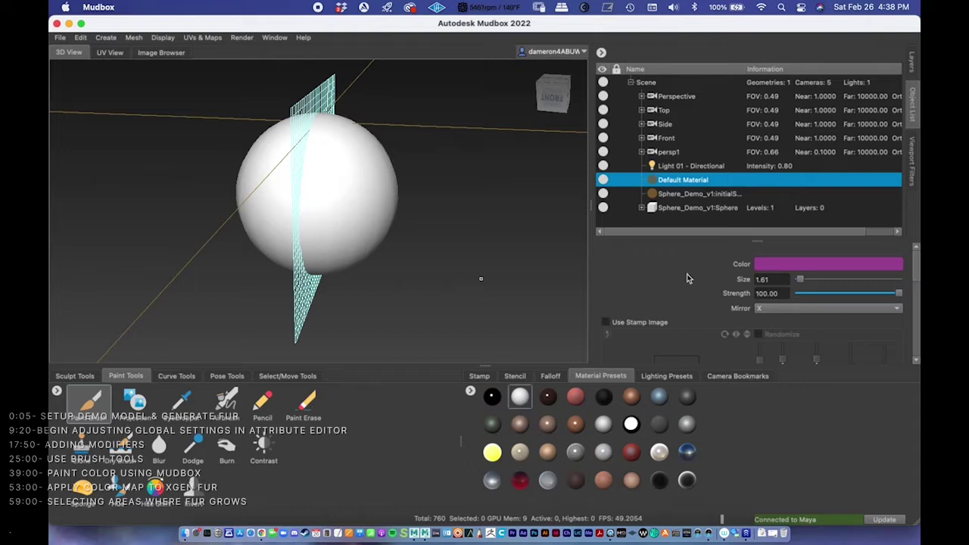
key("space")
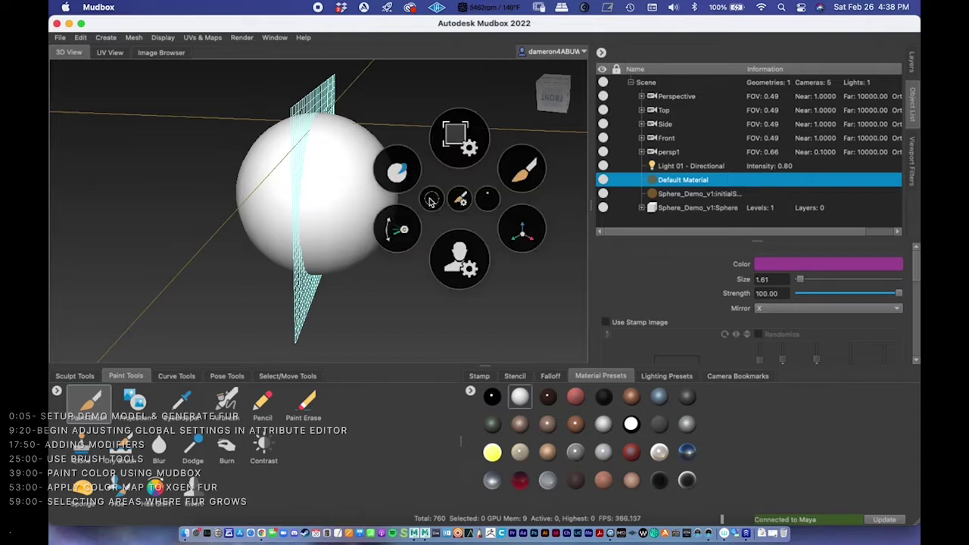
mouse_move(431, 199)
left_mouse_down()
mouse_move(435, 192)
mouse_move(433, 204)
left_mouse_up()
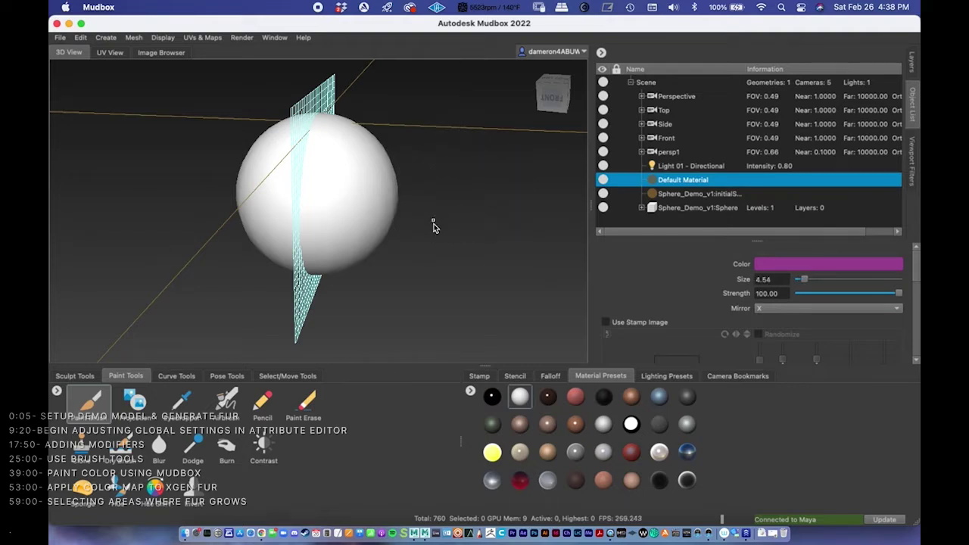
- Switch to the Eyedropper and back to the Paint Brush using the on-screen ring controls
key("space")
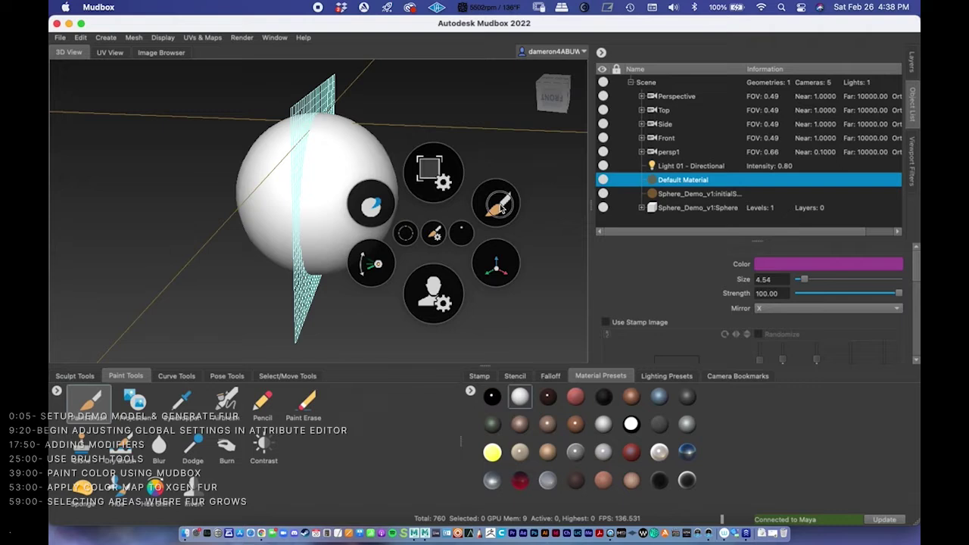
mouse_move(500, 209)
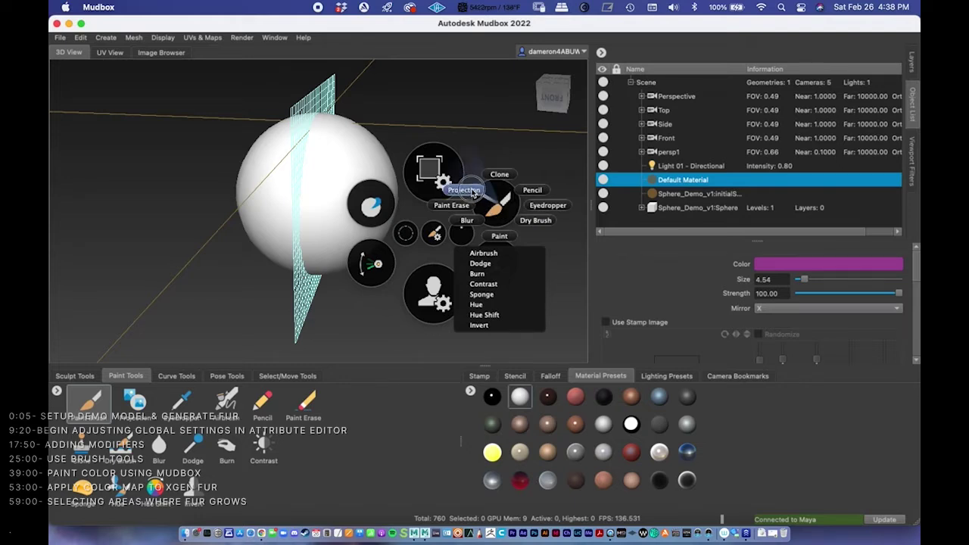
left_click(542, 206)
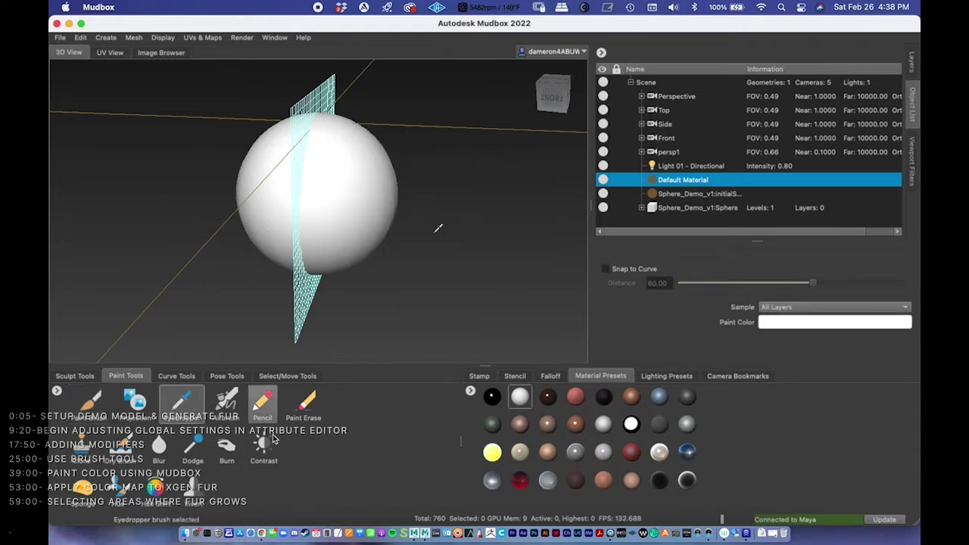
right_click(455, 177)
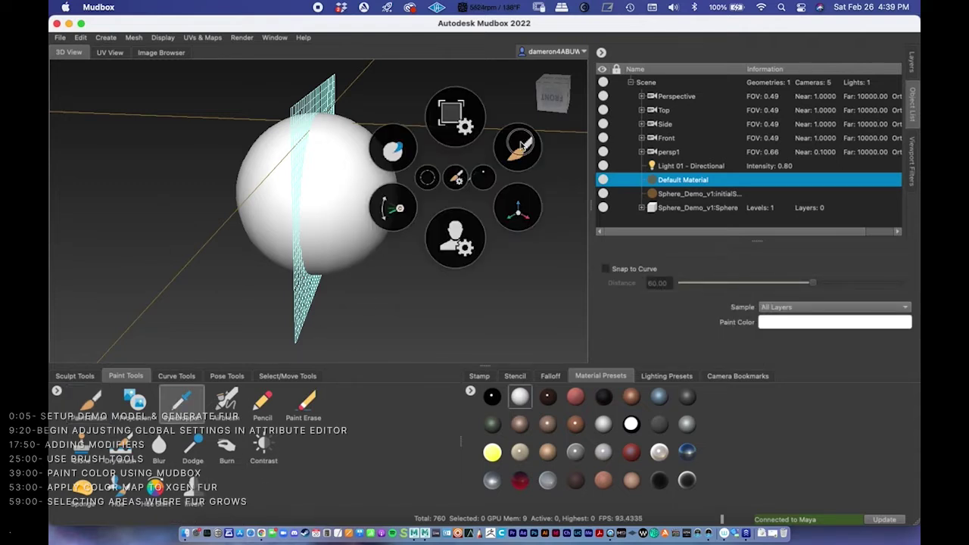
mouse_move(521, 145)
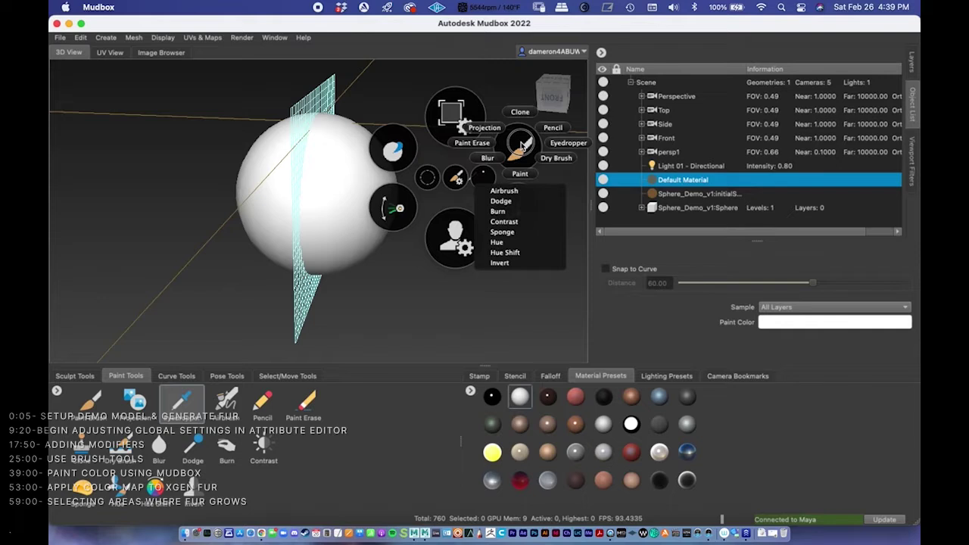
key("space")
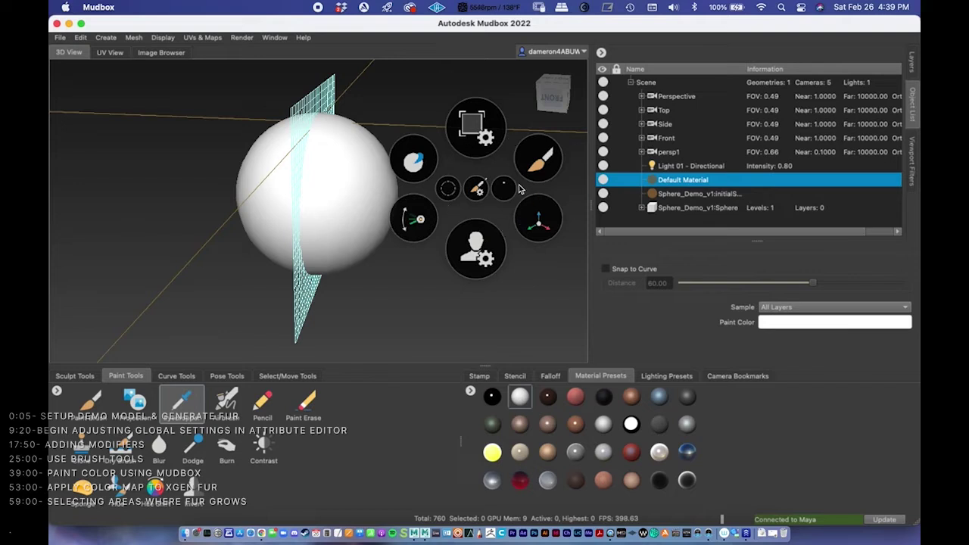
key("space")
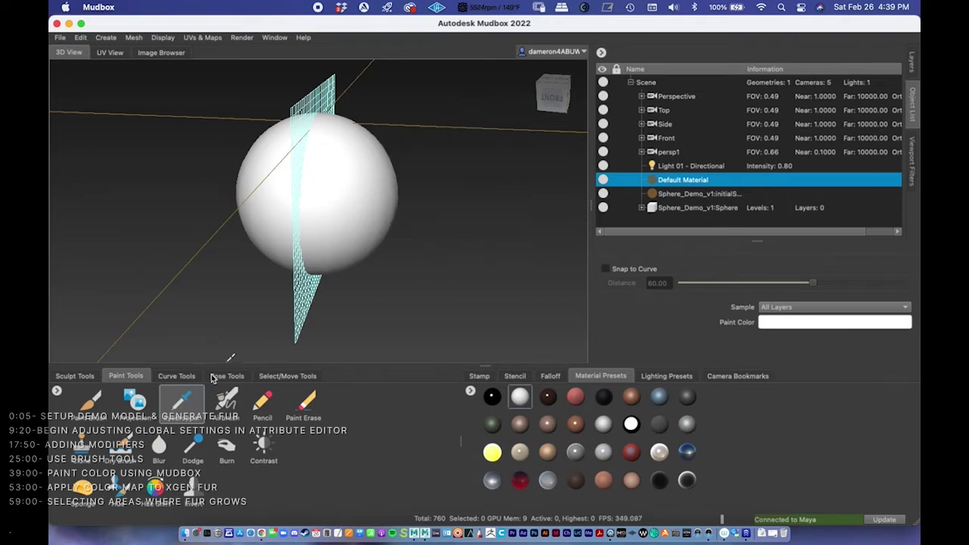
key("space")
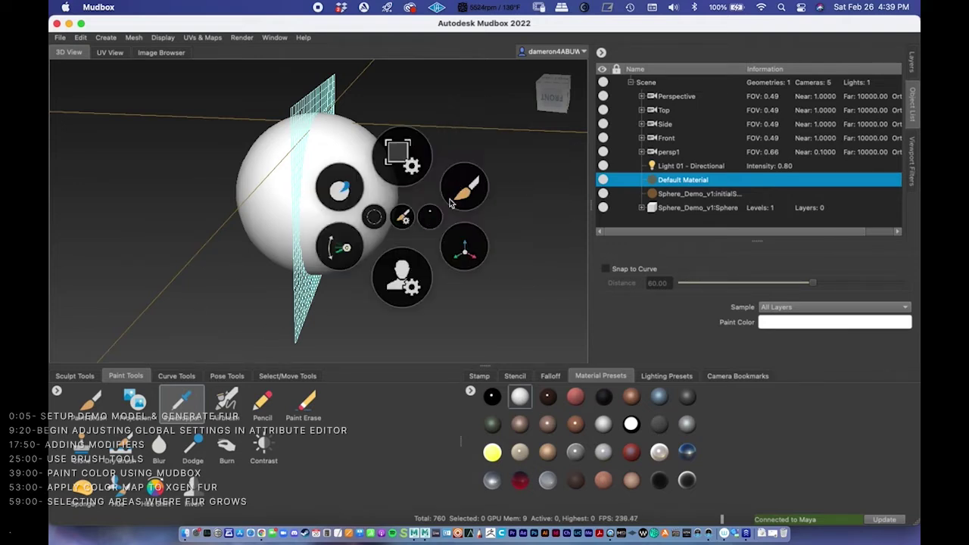
mouse_move(466, 182)
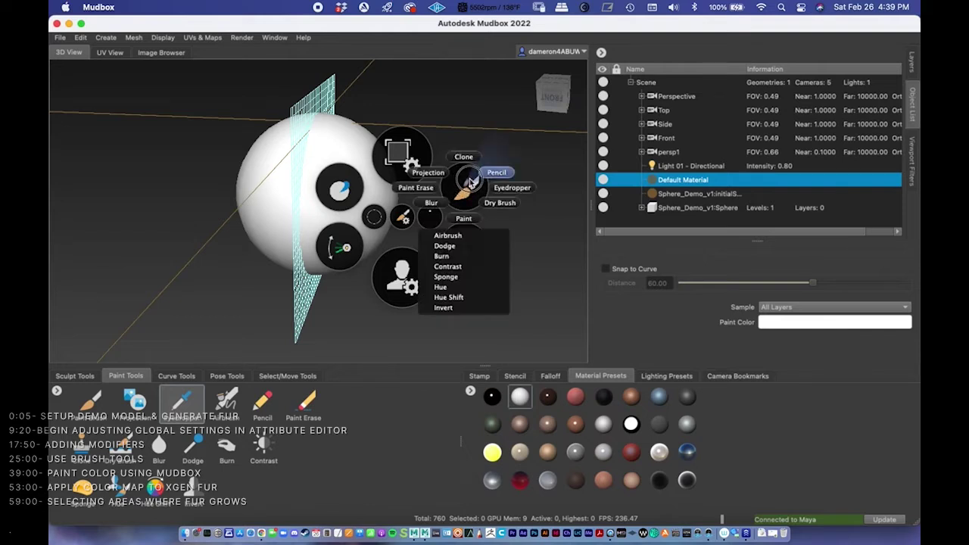
left_click(463, 218)
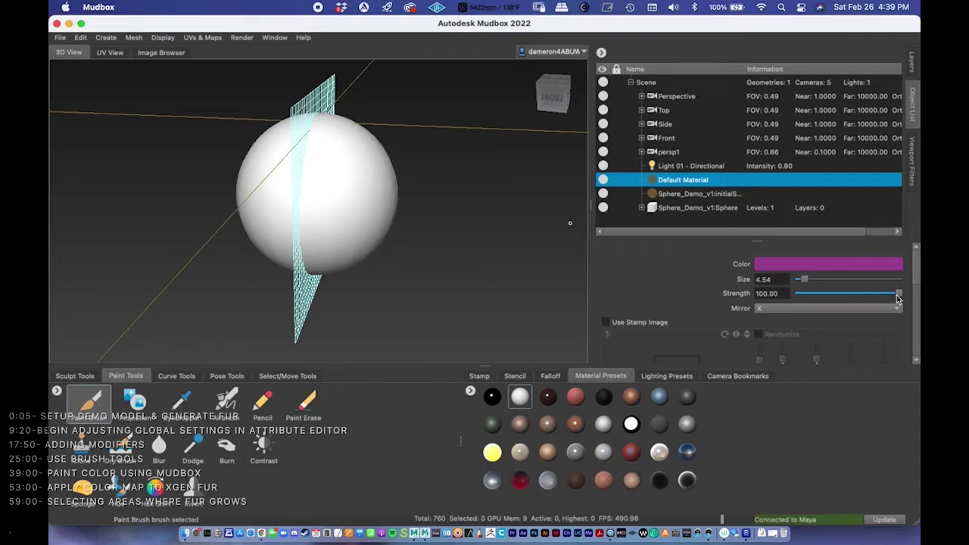
mouse_move(451, 194)
left_mouse_down("alt")
mouse_move(449, 207)
mouse_move(424, 167)
mouse_move(400, 158)
mouse_move(424, 158)
mouse_move(370, 222)
left_mouse_up("alt")
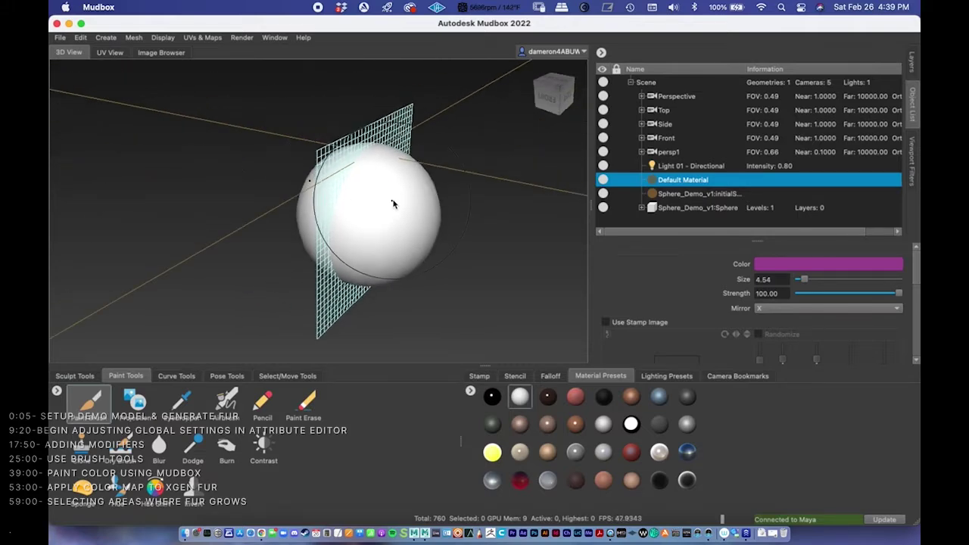
left_click(391, 206)
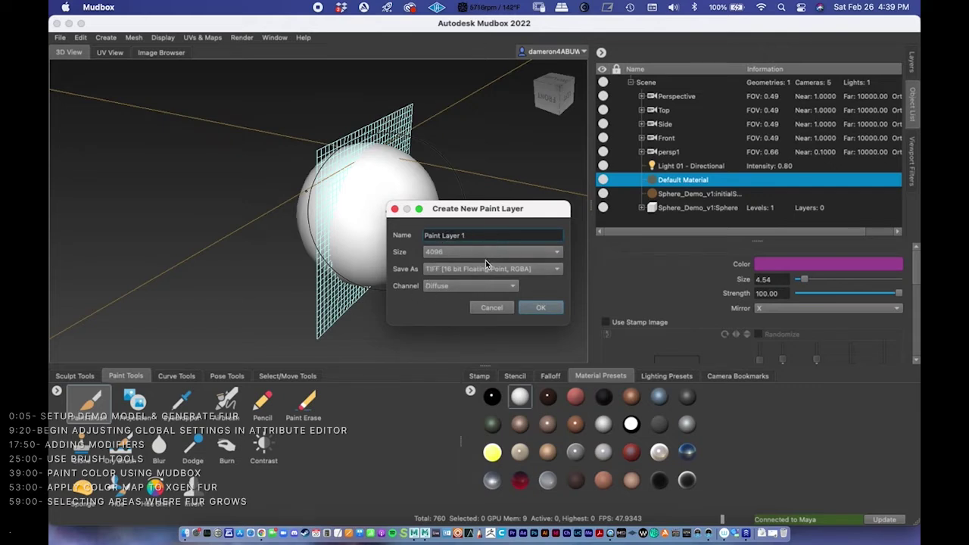
left_click(489, 308)
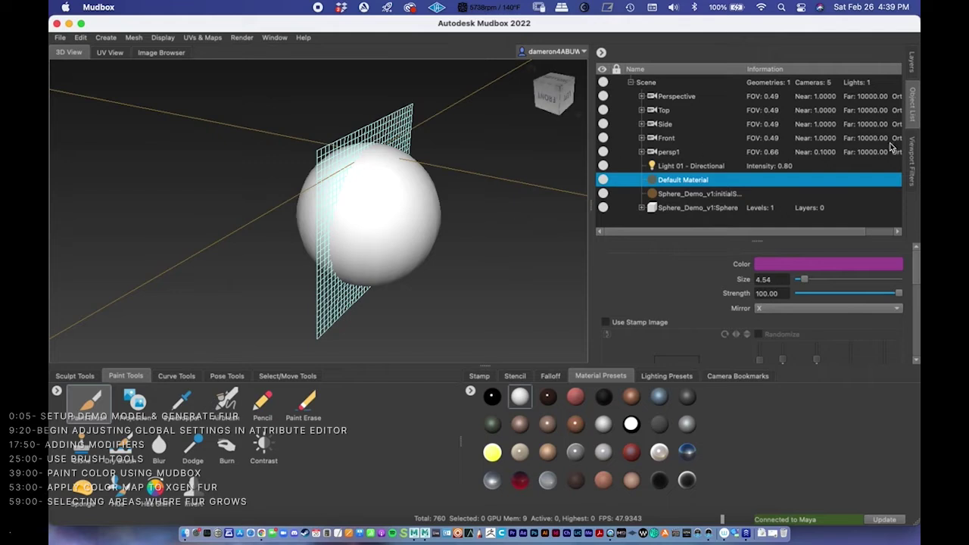
- Create a new paint layer for the sphere with size 4096, TIFF [16 bit Floating Point, RGBA] format and the Diffuse channel
left_click(912, 65)
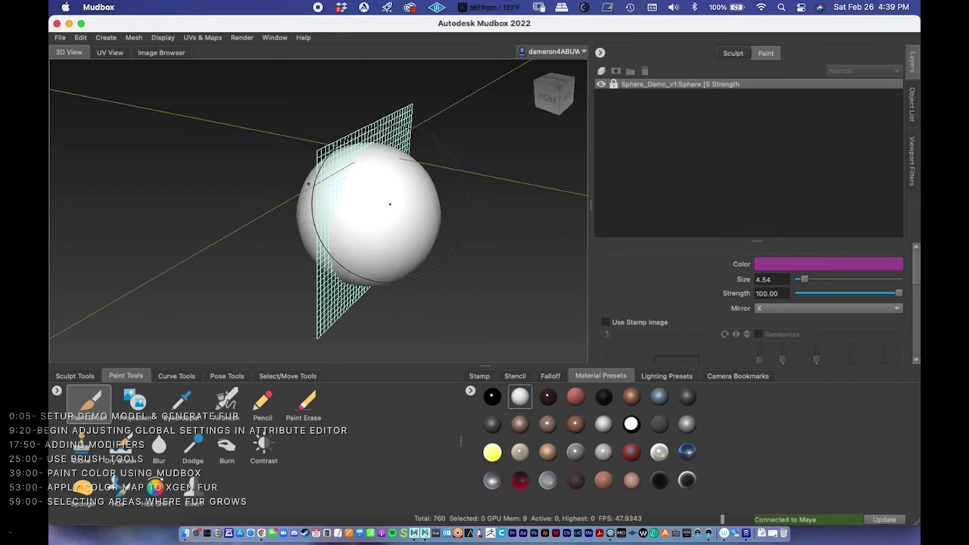
left_click(391, 199)
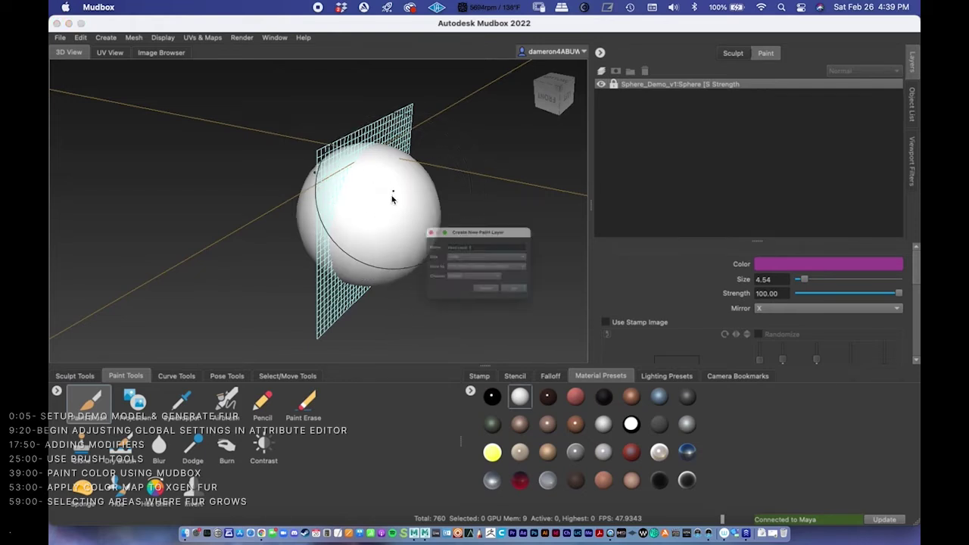
left_click_drag(445, 210, 430, 111)
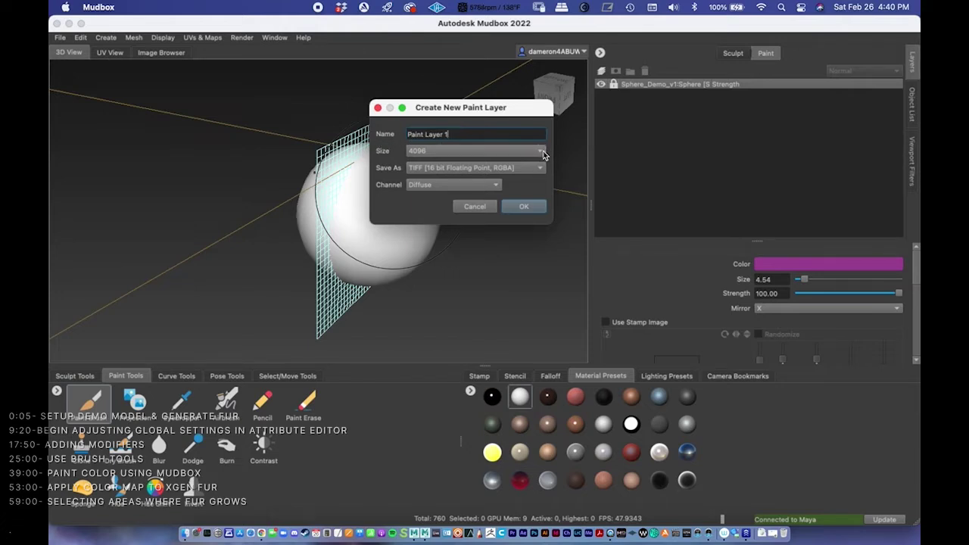
left_click(540, 152)
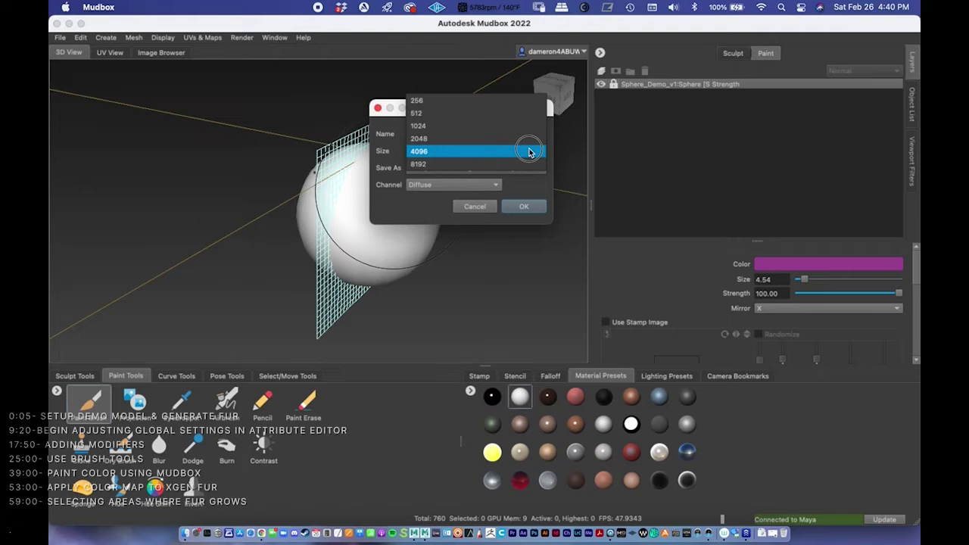
left_click(530, 152)
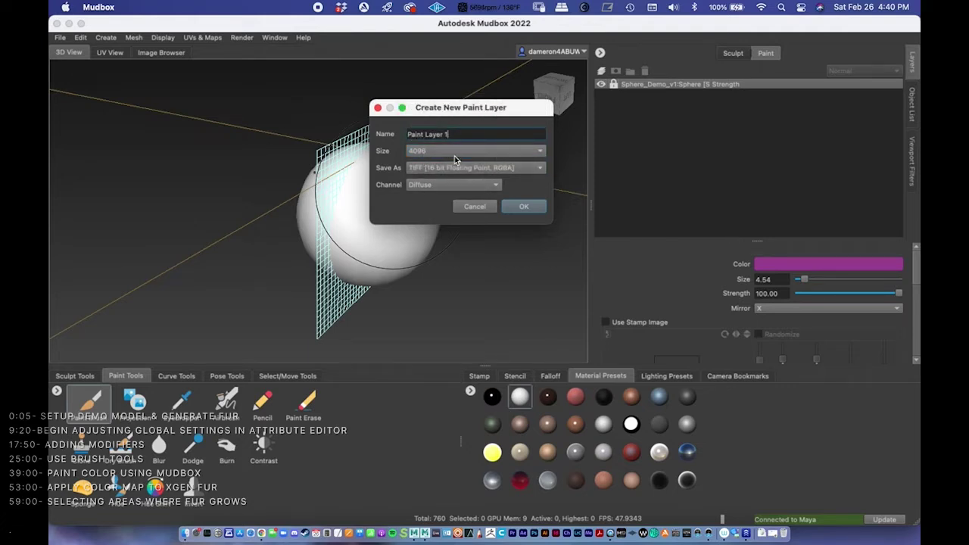
left_click(539, 169)
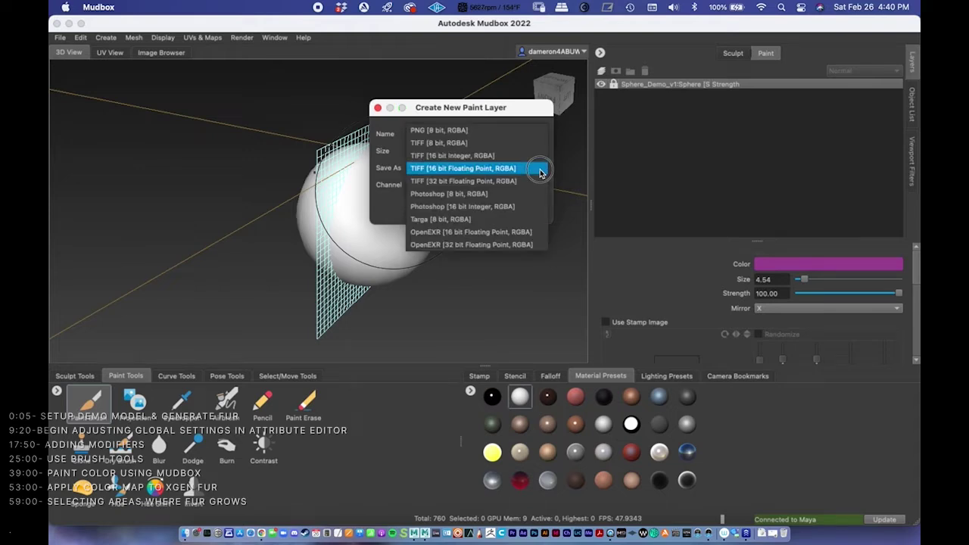
left_click(541, 171)
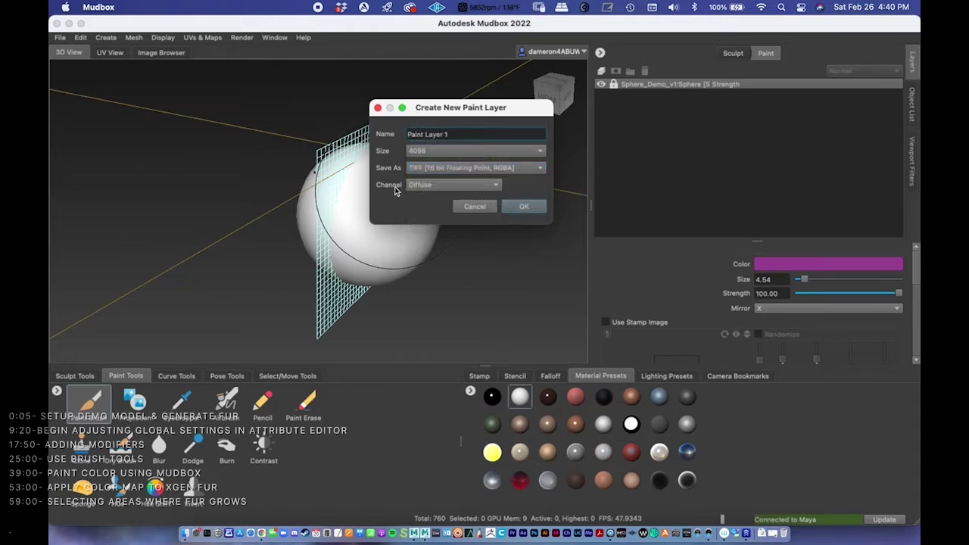
left_click(497, 188)
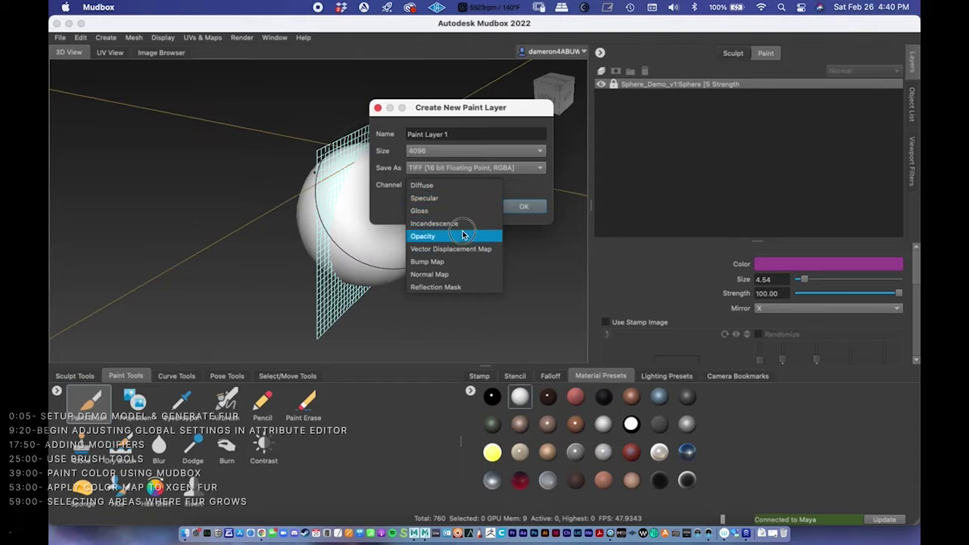
left_click(485, 185)
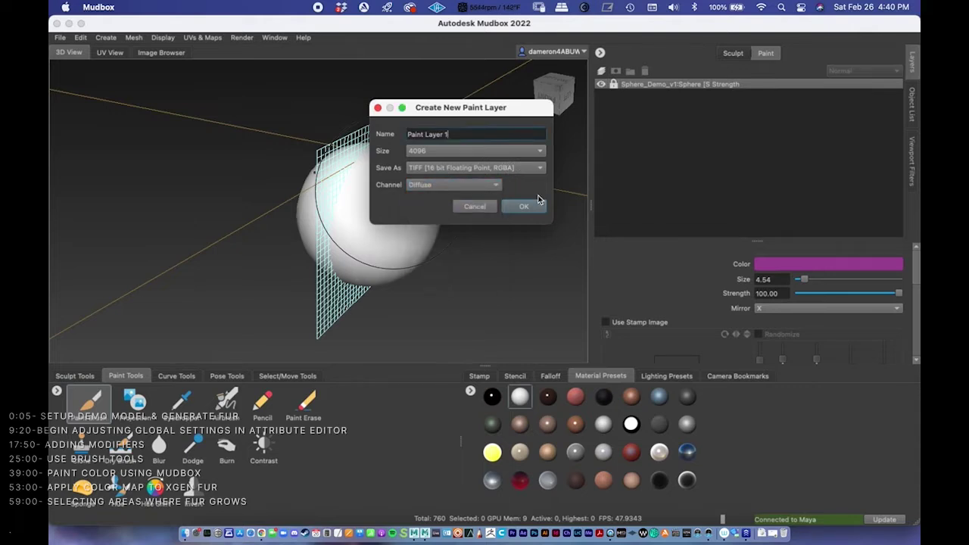
left_click(524, 207)
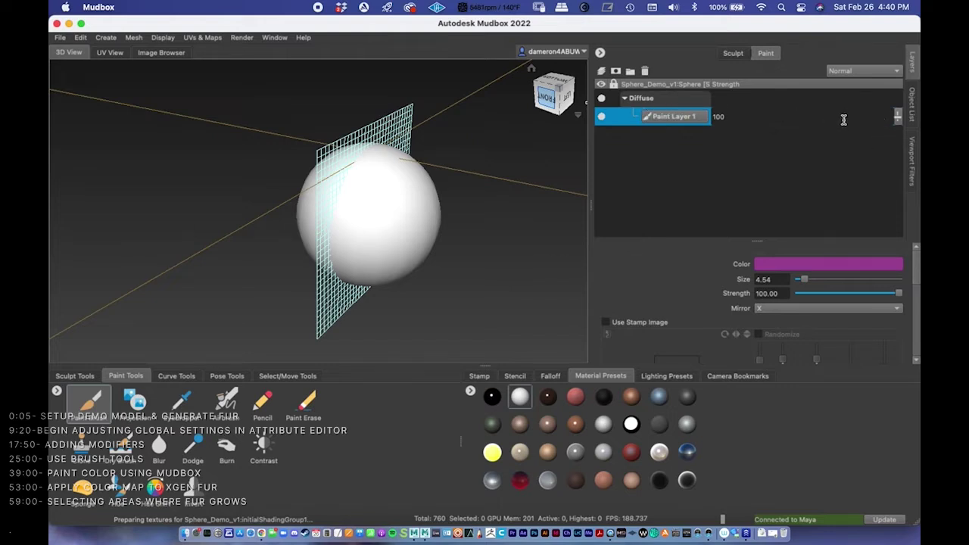
- Paint the entire sphere purple on Paint Layer 1 with the large mirrored Paint Brush, covering all sides
left_click(899, 117)
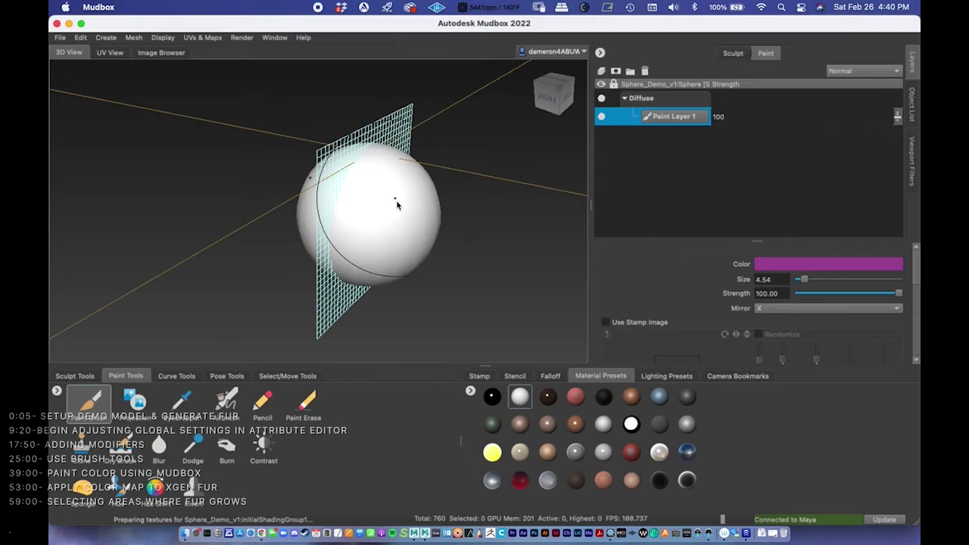
mouse_move(393, 225)
left_mouse_down()
mouse_move(386, 216)
mouse_move(402, 197)
mouse_move(357, 212)
mouse_move(342, 264)
mouse_move(333, 182)
mouse_move(356, 151)
mouse_move(423, 176)
left_mouse_up()
mouse_move(470, 214)
left_mouse_down("alt")
mouse_move(396, 215)
mouse_move(411, 281)
mouse_move(374, 274)
mouse_move(353, 299)
left_mouse_up("alt")
mouse_move(482, 265)
left_mouse_down("alt")
mouse_move(444, 222)
mouse_move(375, 243)
mouse_move(385, 201)
mouse_move(402, 219)
mouse_move(495, 188)
mouse_move(458, 245)
mouse_move(346, 277)
mouse_move(300, 275)
mouse_move(330, 277)
mouse_move(346, 317)
mouse_move(349, 292)
mouse_move(307, 229)
left_mouse_up("alt")
mouse_move(357, 210)
left_mouse_down("alt")
mouse_move(490, 164)
mouse_move(357, 212)
left_mouse_up("alt")
mouse_move(348, 287)
left_mouse_down("alt")
mouse_move(434, 177)
mouse_move(368, 201)
left_mouse_up("alt")
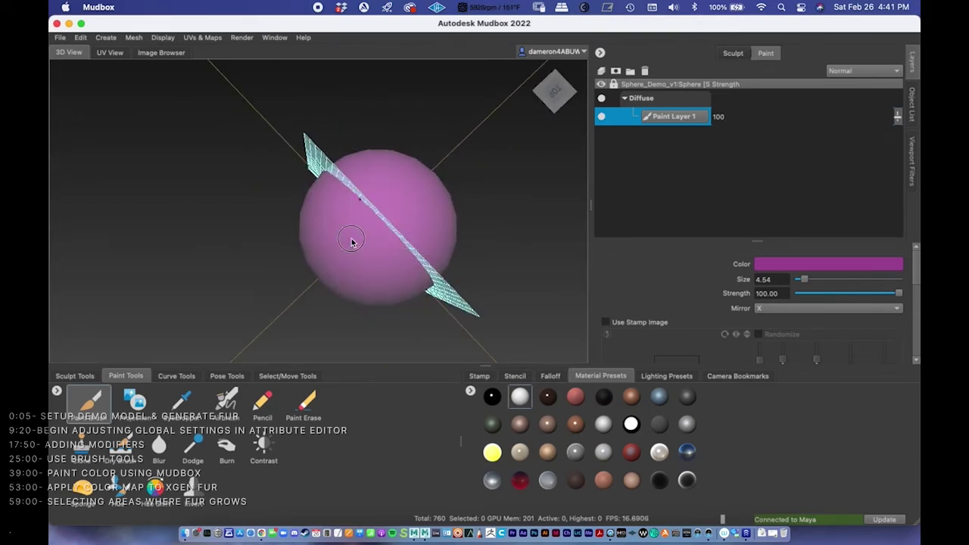
left_click_drag(320, 232, 342, 205, "alt")
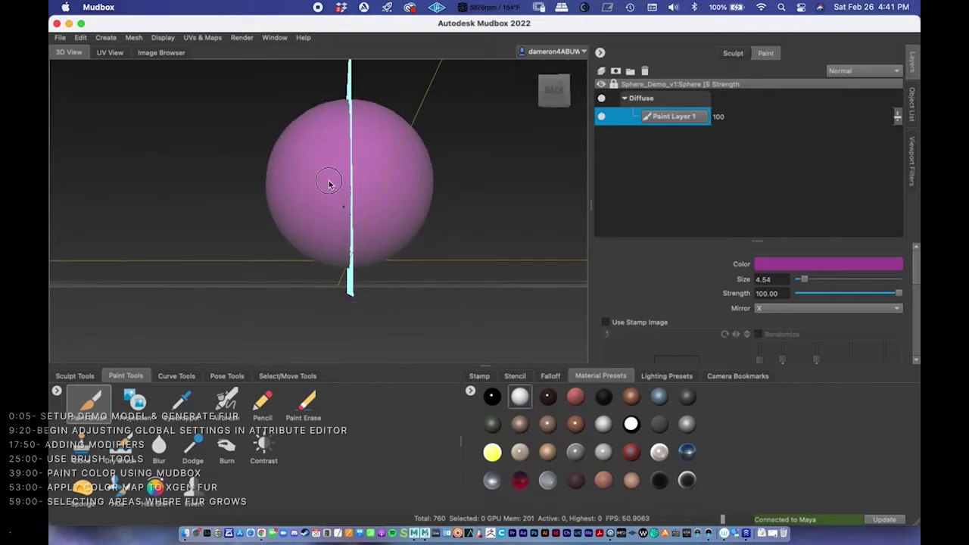
left_click_drag(395, 245, 341, 170, "alt")
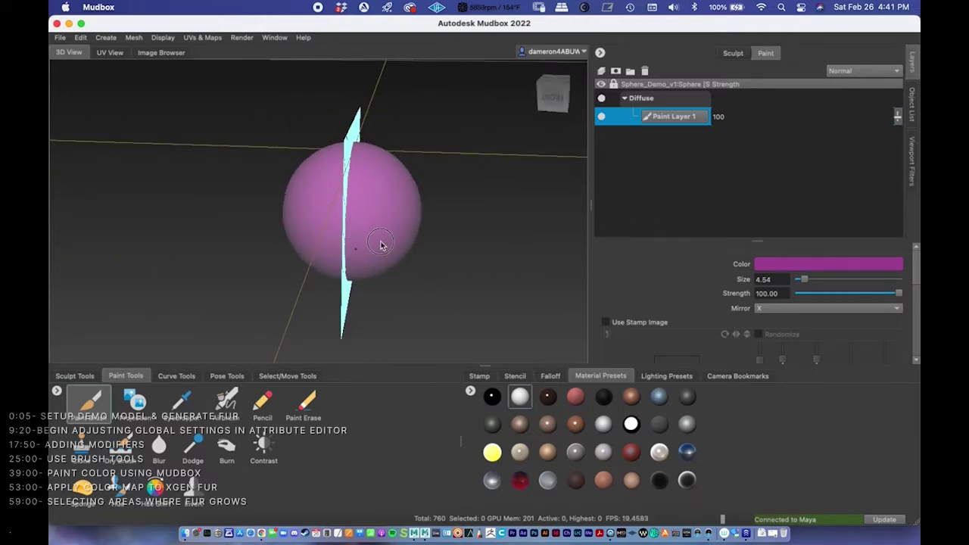
left_click_drag(420, 219, 381, 221, "alt")
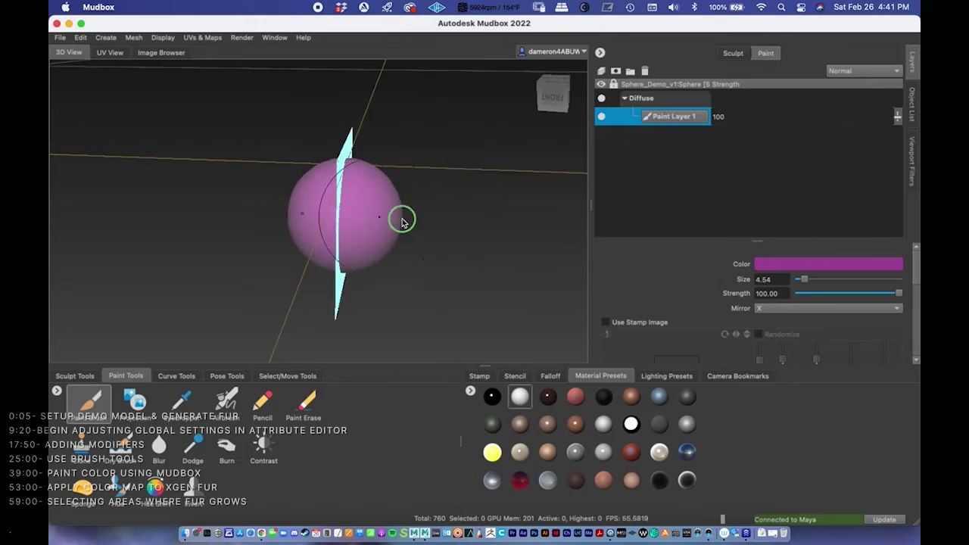
left_click_drag(450, 212, 477, 218, "alt")
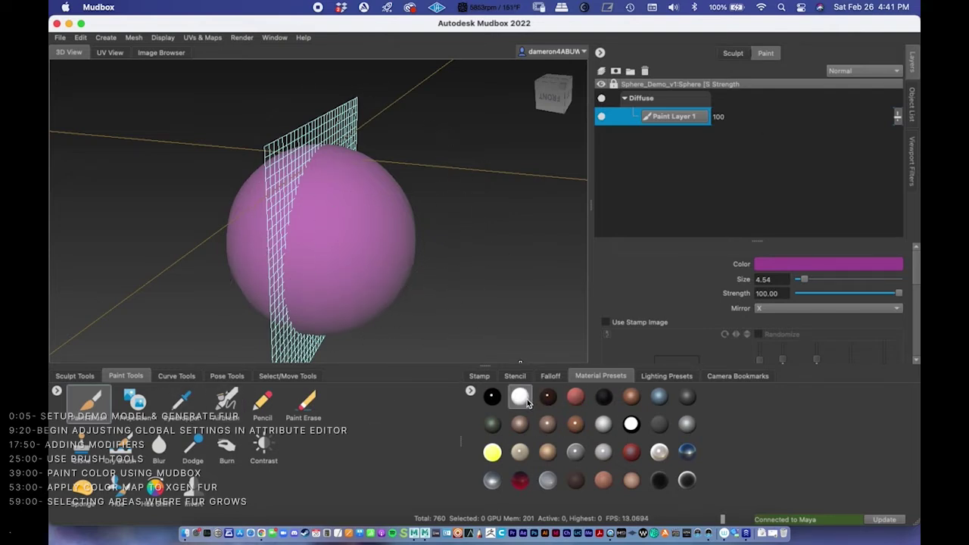
- Apply the Gesso material preset to the sphere
mouse_move(527, 402)
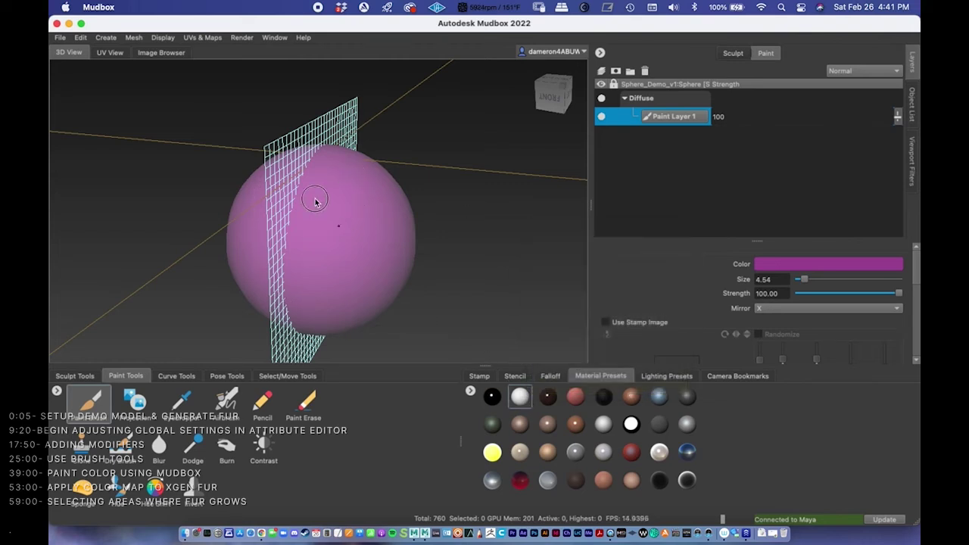
left_click(604, 424)
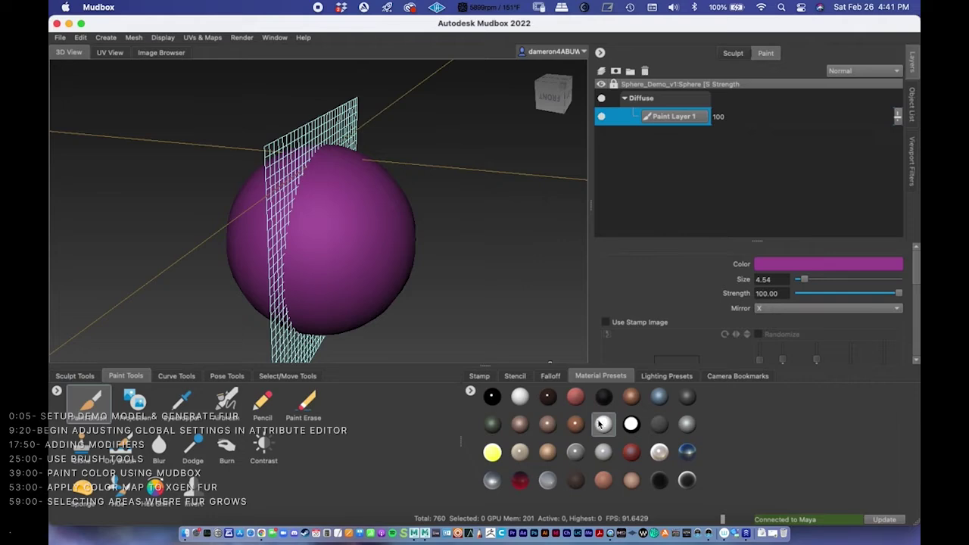
mouse_move(602, 428)
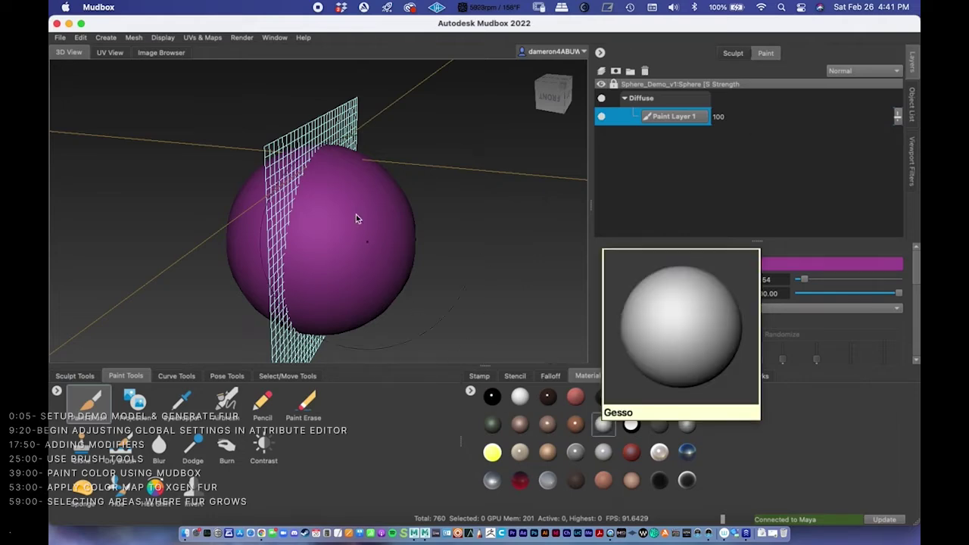
left_click_drag(450, 259, 448, 183, "alt")
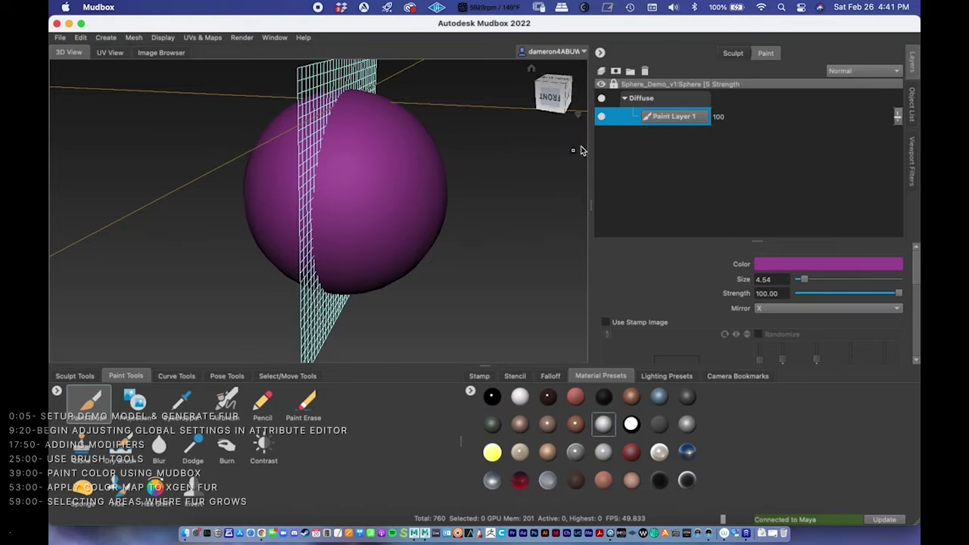
- Add a second Diffuse paint layer with size 4096 and TIFF [16 bit Floating Point, RGBA] format
left_click(642, 101)
left_click(638, 111)
left_click(616, 71)
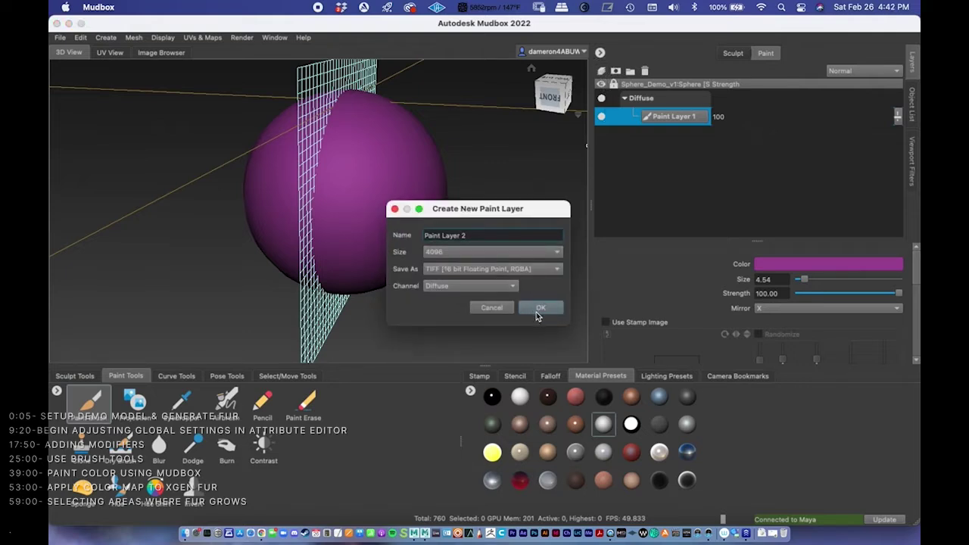
left_click(539, 311)
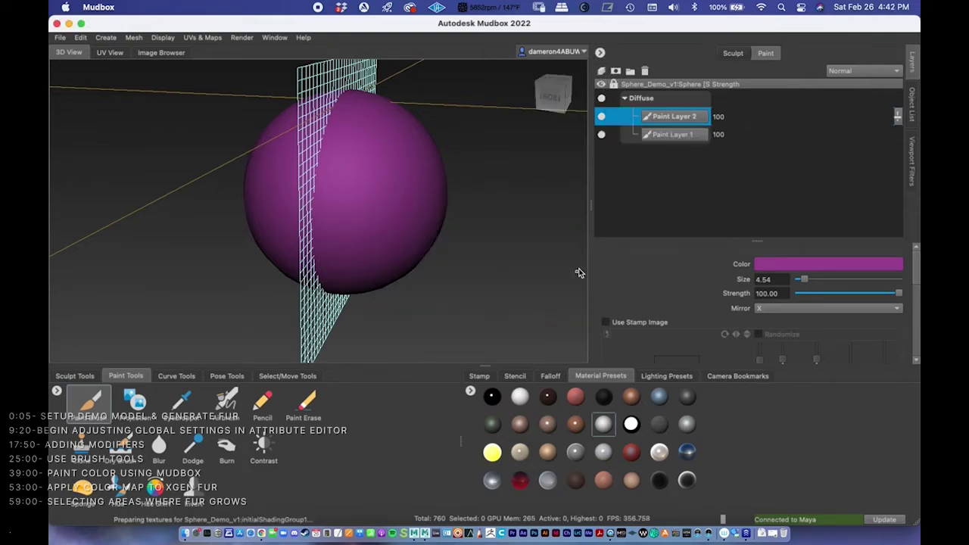
- Rename Paint Layer 1 as Base and Paint Layer 2 as Dots
double_click(669, 136)
type("Base")
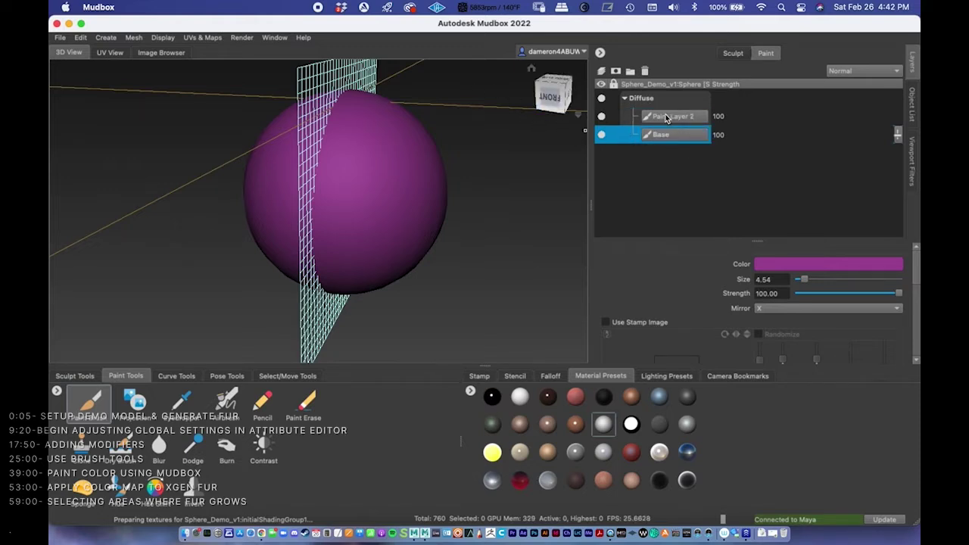
double_click(669, 117)
type("Dots")
key("Return")
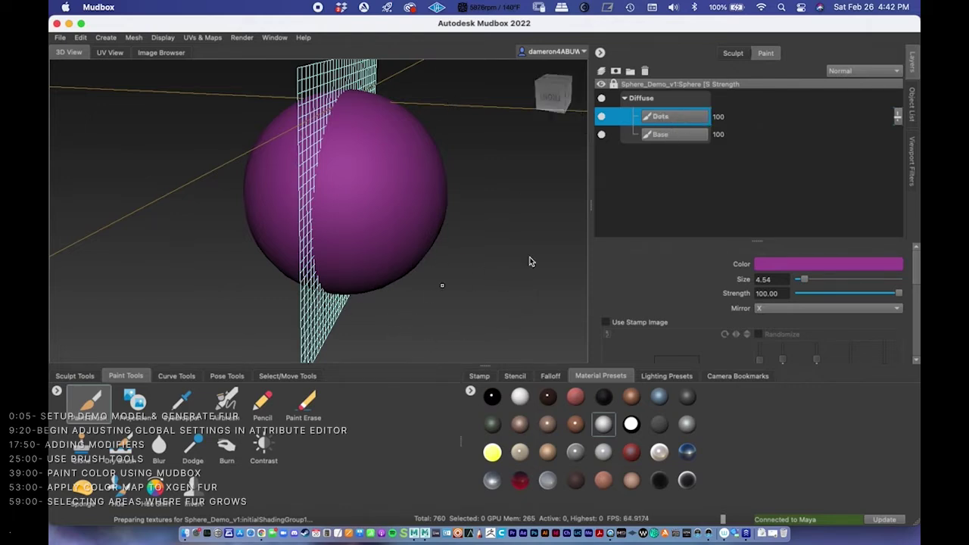
- Change the Paint Brush color to a bright mint green
left_click(768, 265)
mouse_move(434, 242)
left_mouse_down()
mouse_move(457, 250)
mouse_move(441, 253)
mouse_move(434, 233)
left_mouse_up()
left_click_drag(492, 263, 499, 270)
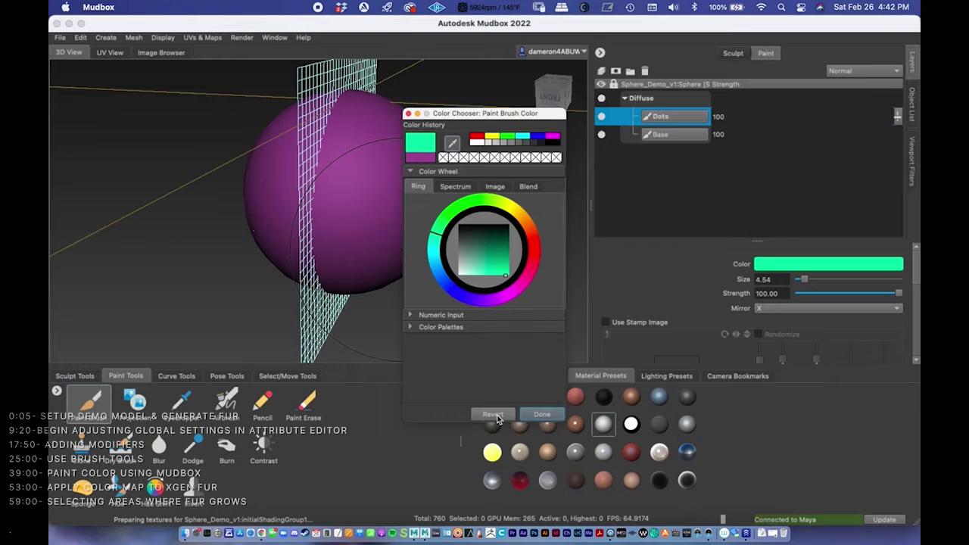
left_click(542, 414)
mouse_move(420, 208)
left_mouse_down("alt")
mouse_move(487, 212)
mouse_move(426, 198)
mouse_move(402, 219)
mouse_move(417, 212)
left_mouse_up("alt")
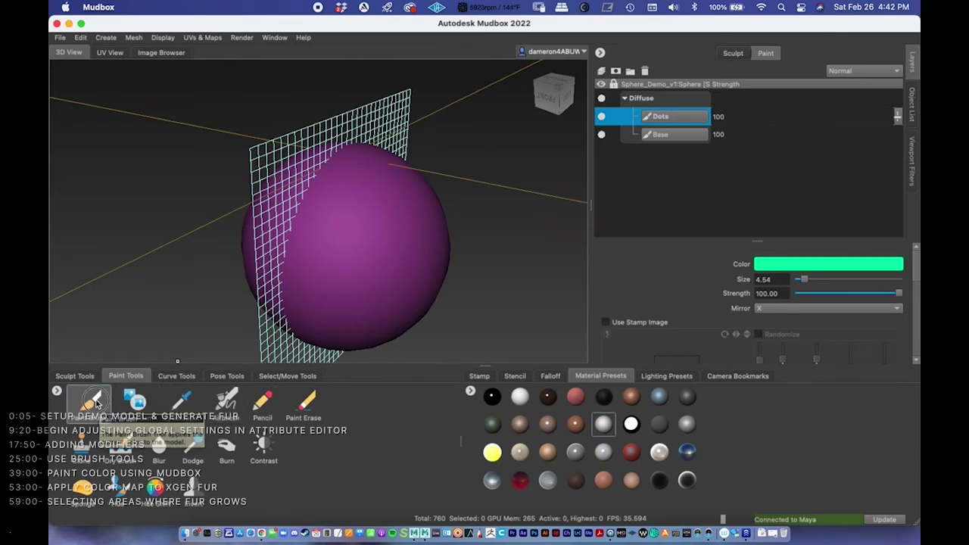
- Reduce the Paint Brush size to about 0.66 and paint the first green dots on the Dots layer
right_click(396, 210)
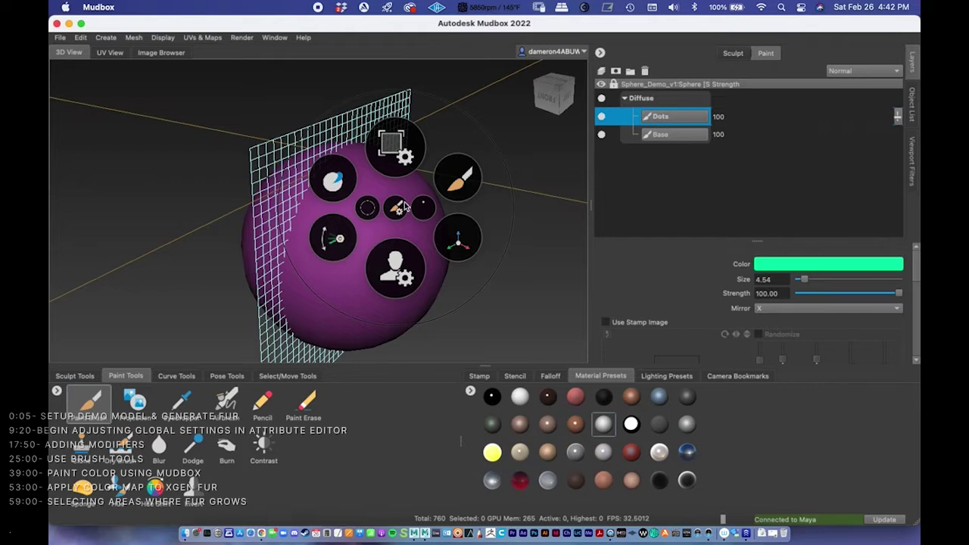
left_click_drag(369, 209, 359, 262)
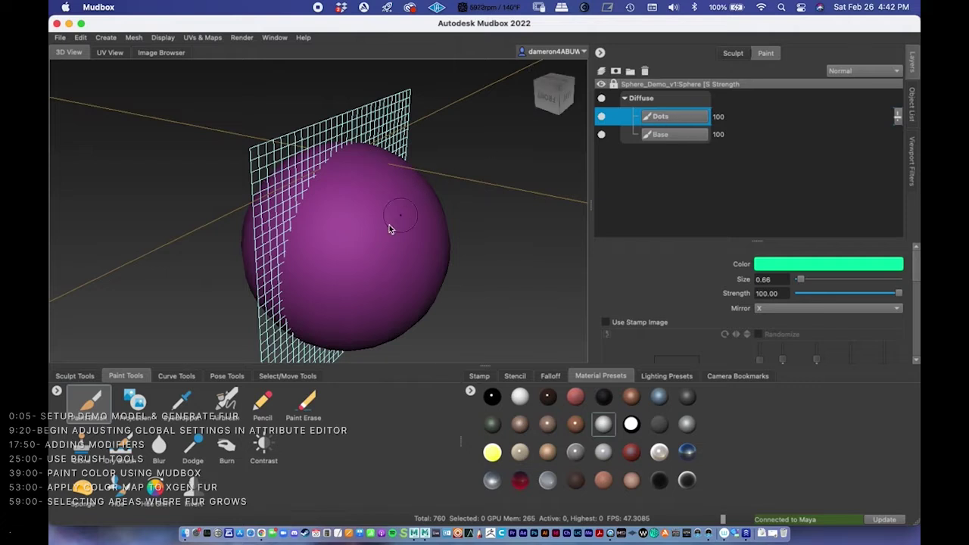
left_click_drag(356, 245, 363, 248)
mouse_move(385, 210)
left_mouse_down()
mouse_move(454, 177)
mouse_move(484, 186)
mouse_move(383, 221)
mouse_move(398, 233)
mouse_move(387, 221)
left_mouse_up()
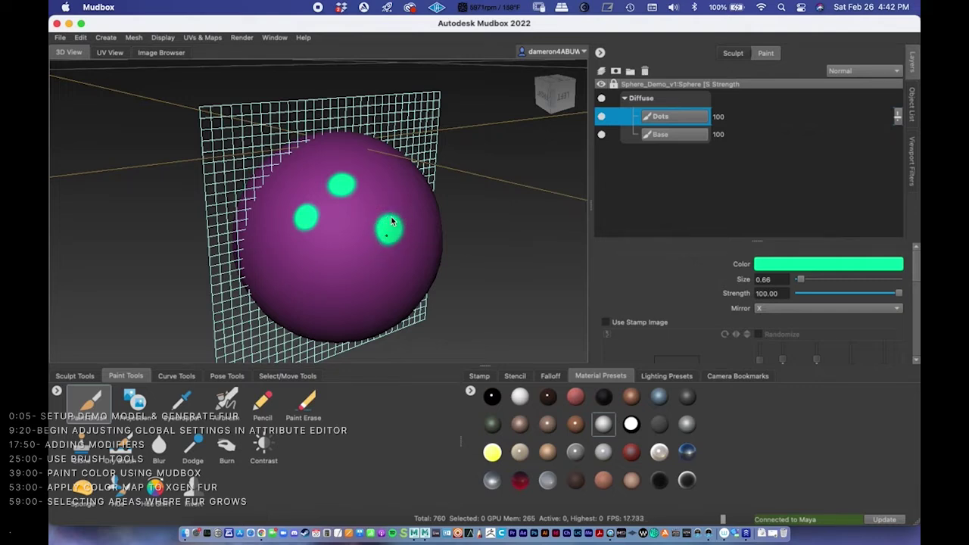
- Try the Paint Erase tool on the uppermost green dot, and undo the erasing stroke
left_click(306, 402)
left_click_drag(359, 186, 349, 212)
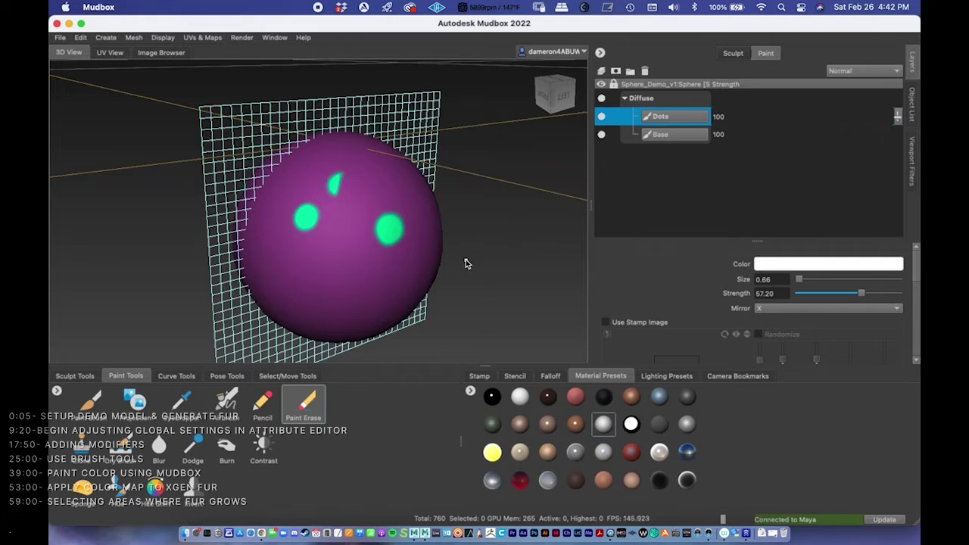
key("super+z")
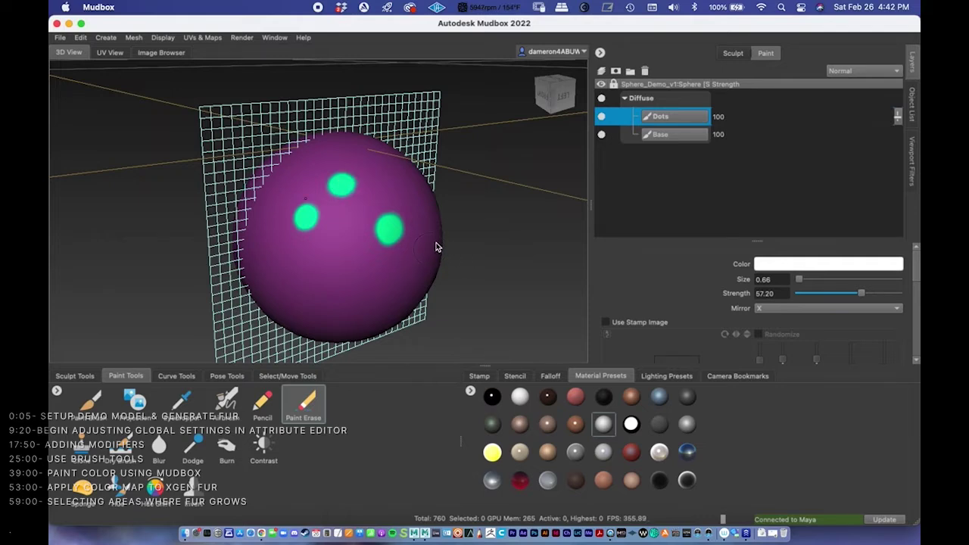
- Reactivate the Paint Brush and paint more green dots around the sphere on the Dots layer
mouse_move(536, 208)
left_mouse_down("alt")
mouse_move(381, 205)
mouse_move(373, 197)
mouse_move(383, 190)
mouse_move(382, 209)
left_mouse_up("alt")
left_click(83, 406)
mouse_move(345, 172)
left_mouse_down()
mouse_move(334, 173)
mouse_move(352, 227)
mouse_move(375, 257)
mouse_move(395, 200)
mouse_move(386, 220)
left_mouse_up()
mouse_move(371, 252)
left_mouse_down()
mouse_move(372, 238)
mouse_move(369, 248)
left_mouse_up()
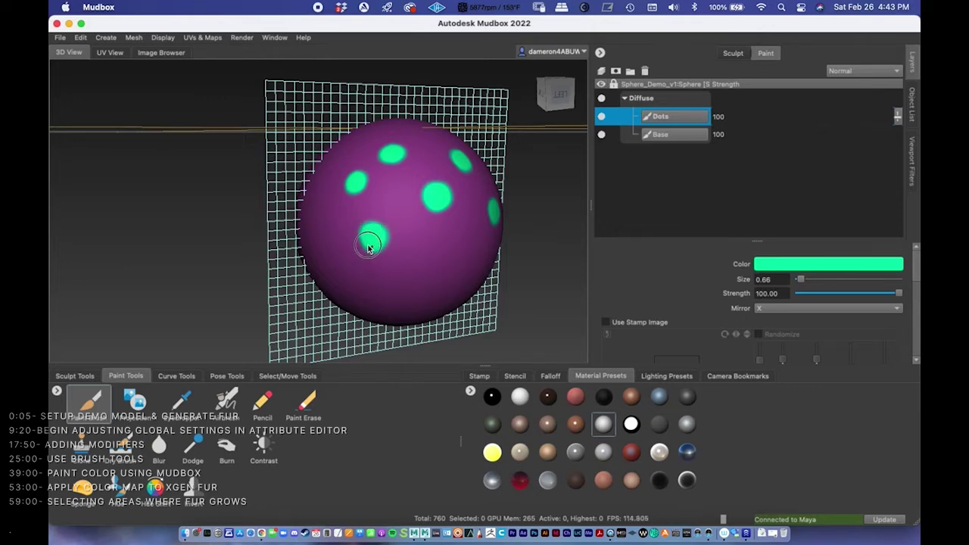
left_click_drag(366, 210, 275, 343, "alt")
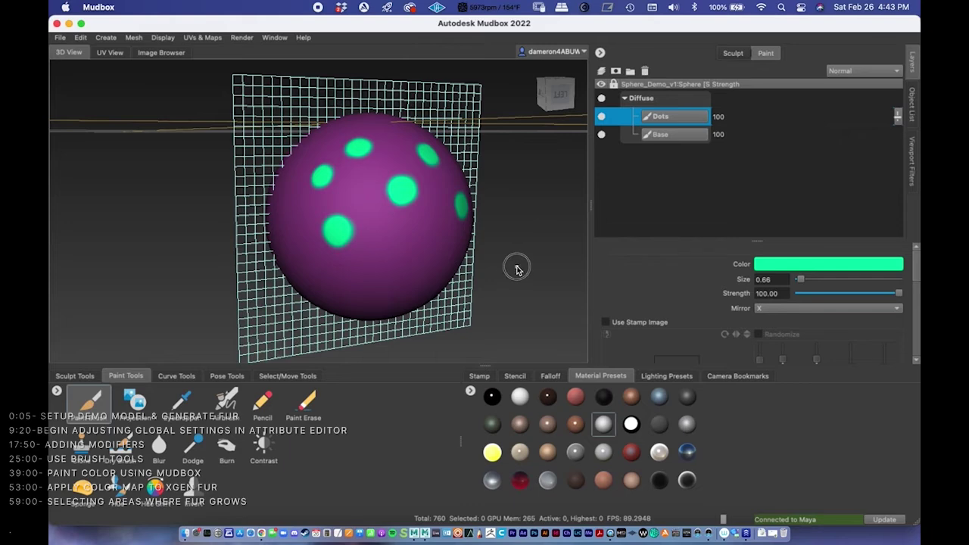
left_click_drag(523, 244, 506, 244, "alt")
mouse_move(406, 262)
left_mouse_down()
mouse_move(422, 255)
mouse_move(420, 263)
mouse_move(408, 266)
mouse_move(417, 249)
mouse_move(420, 265)
left_mouse_up()
mouse_move(392, 225)
left_mouse_down("alt")
mouse_move(380, 225)
mouse_move(402, 210)
mouse_move(417, 250)
left_mouse_up("alt")
middle_click_drag(405, 219, 411, 161, "alt")
right_click_drag(372, 178, 370, 200, "alt")
mouse_move(370, 199)
left_mouse_down("alt")
mouse_move(396, 165)
mouse_move(400, 176)
left_mouse_up("alt")
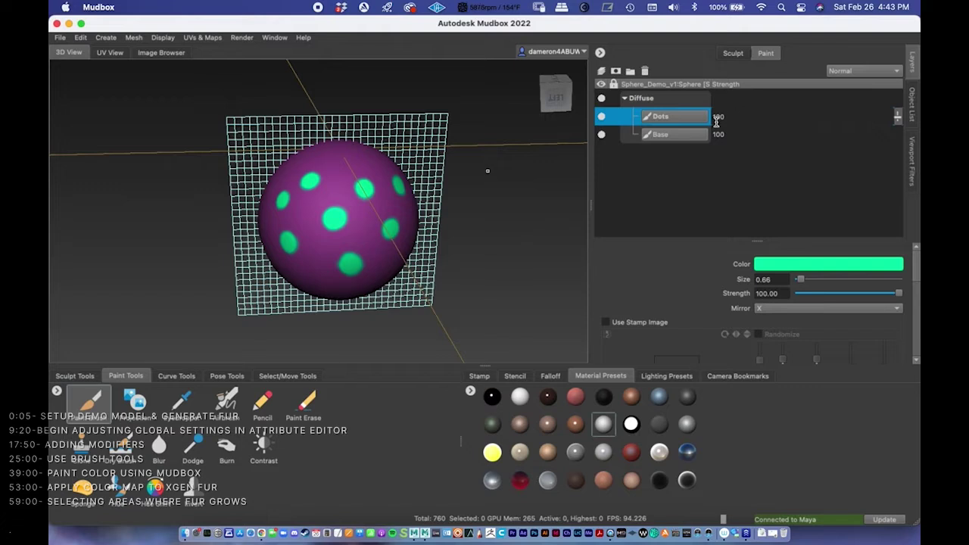
- Try out the opacity control of the Dots layer, leaving it at 100
mouse_move(898, 116)
left_mouse_down()
mouse_move(891, 181)
mouse_move(896, 110)
left_mouse_up()
mouse_move(424, 177)
left_mouse_down("alt")
mouse_move(447, 151)
mouse_move(437, 180)
left_mouse_up("alt")
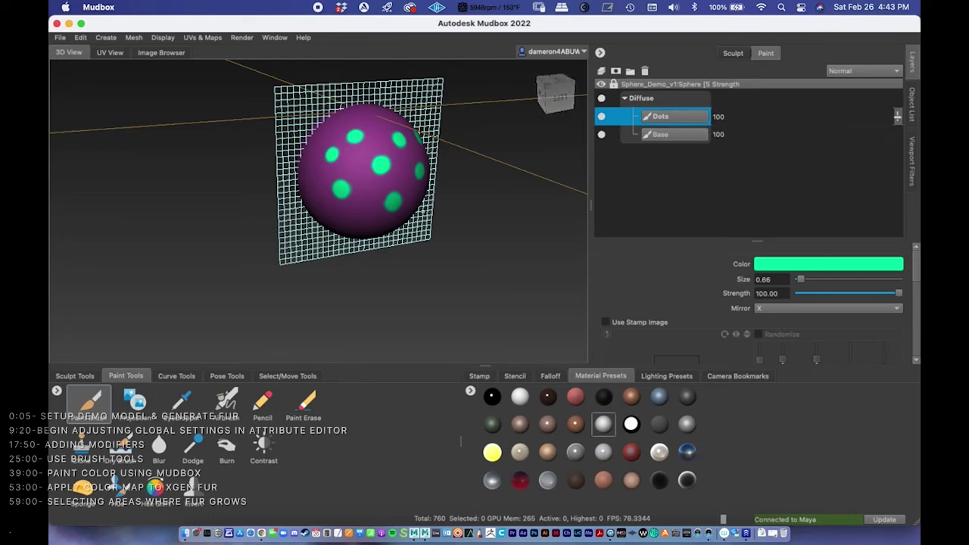
- Select the Airbrush and the Base layer, and sample the sphere's purple with the Eyedropper
left_click_drag(369, 175, 337, 234, "alt")
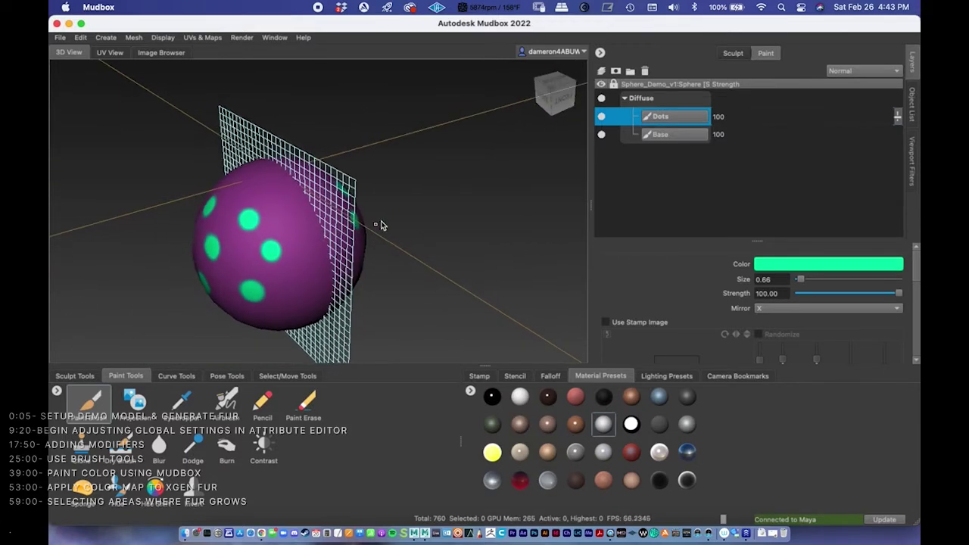
left_click_drag(444, 235, 402, 205, "alt")
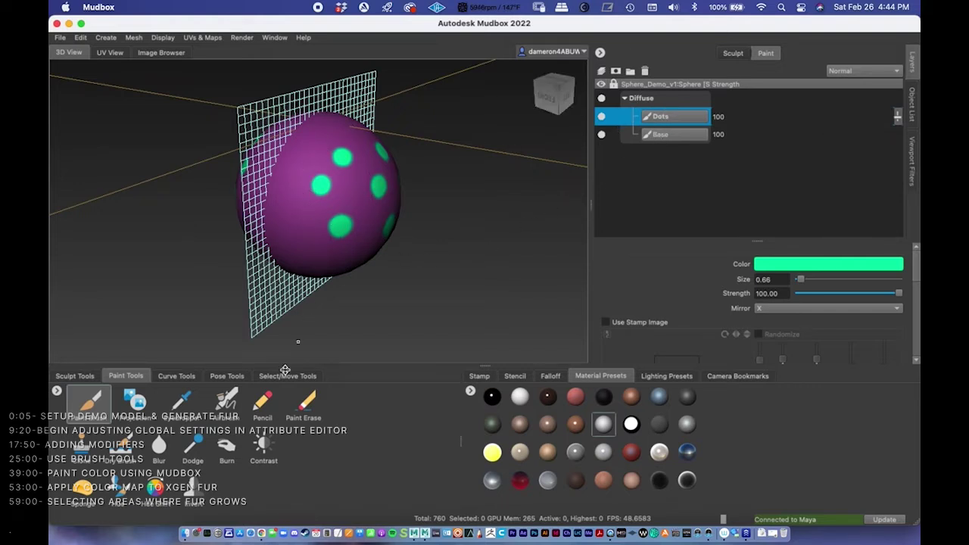
left_click(229, 406)
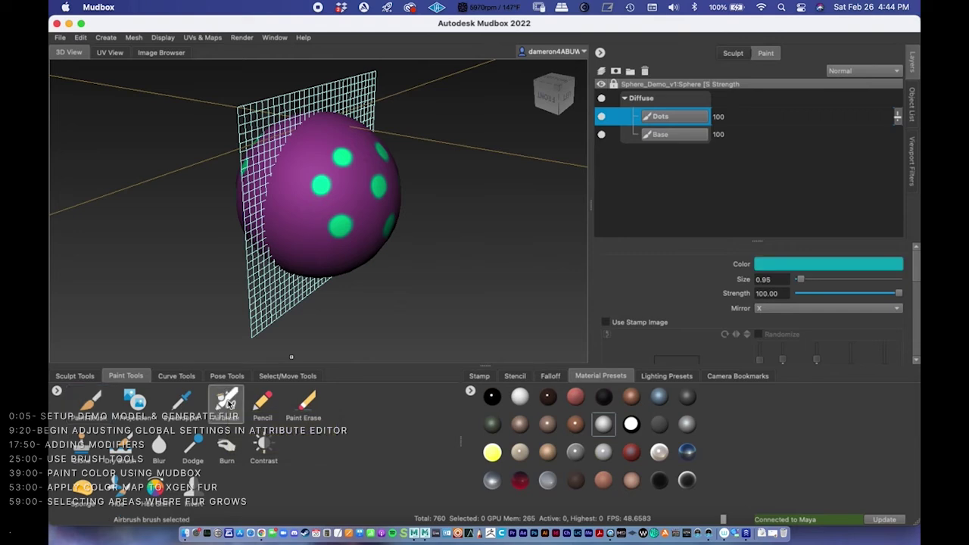
left_click(671, 135)
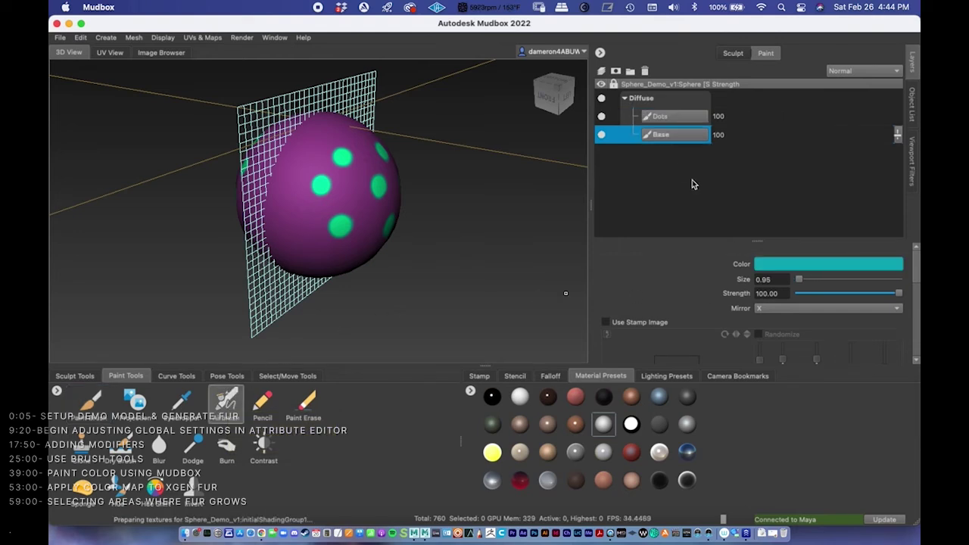
left_click(186, 407)
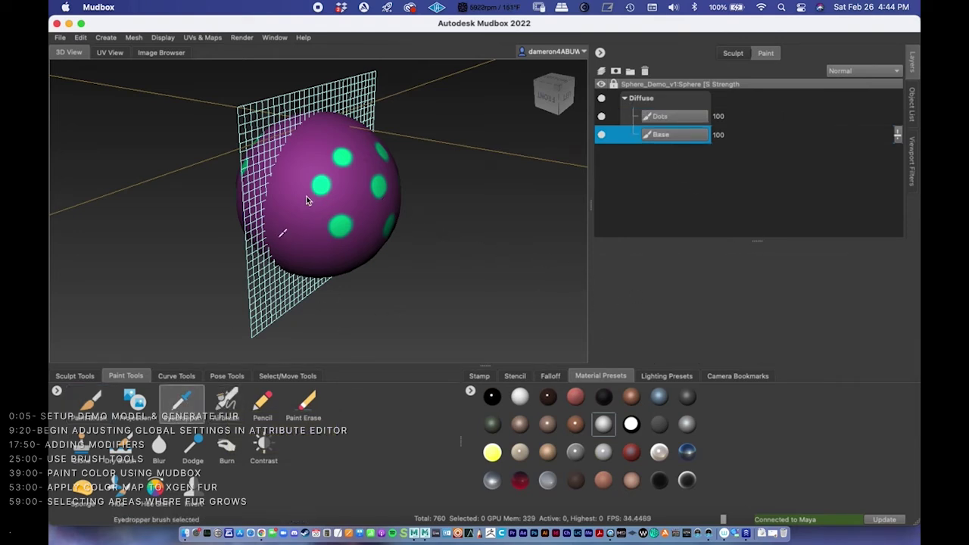
left_click(325, 193)
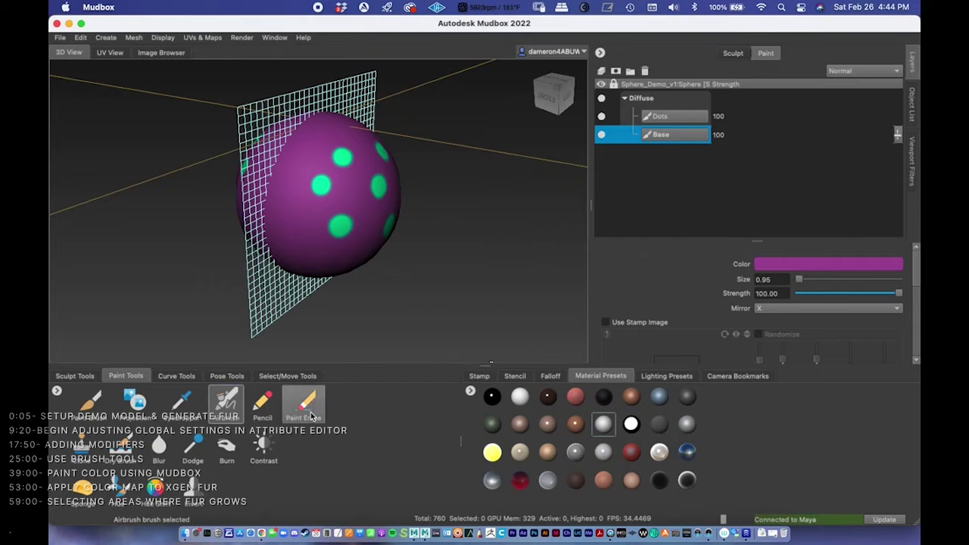
- Darken the Airbrush color to a deeper shade of the sampled purple
left_click(810, 259)
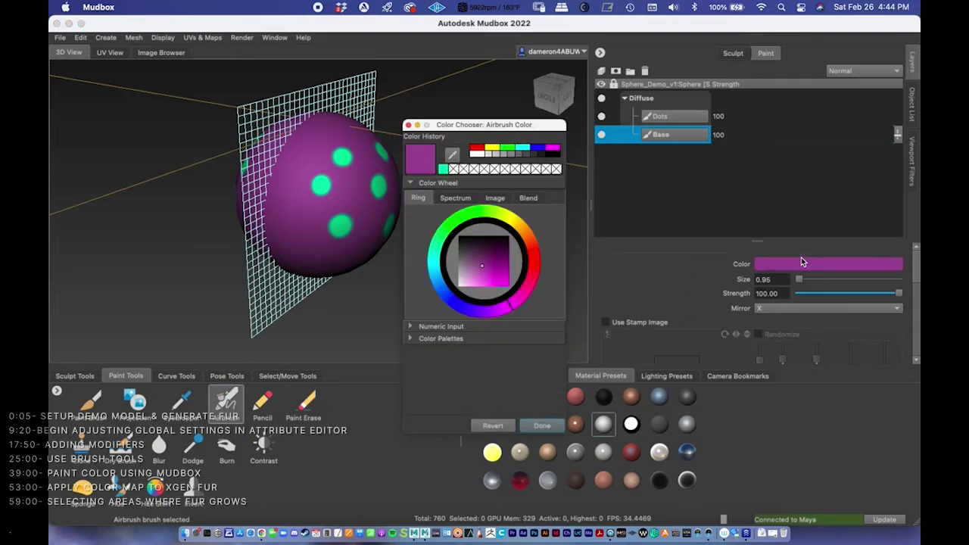
mouse_move(477, 265)
left_mouse_down()
mouse_move(474, 254)
mouse_move(484, 265)
left_mouse_up()
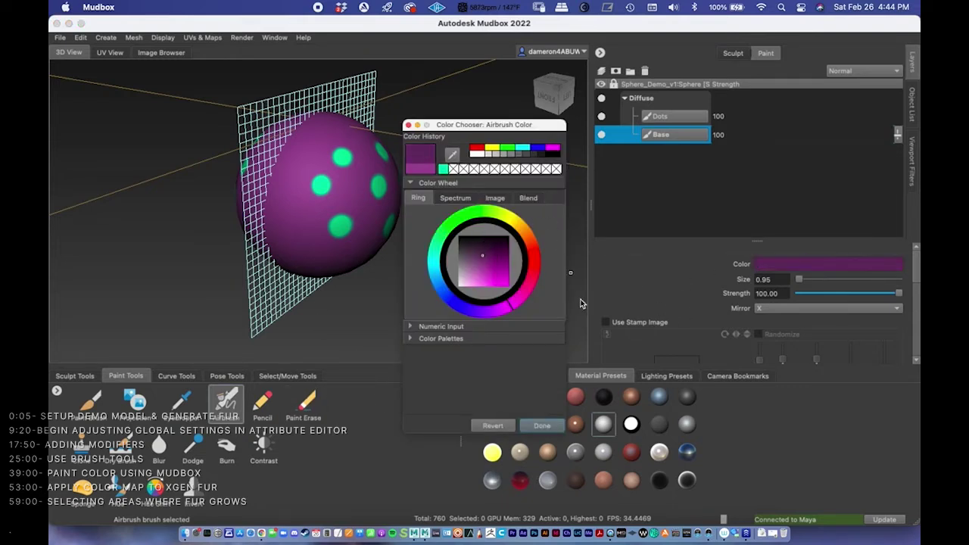
left_click(542, 425)
- Enlarge the Airbrush size to about 1.65 and try a dark purple stroke beside the green dots on the Base layer, undoing the stroke
right_click(295, 215)
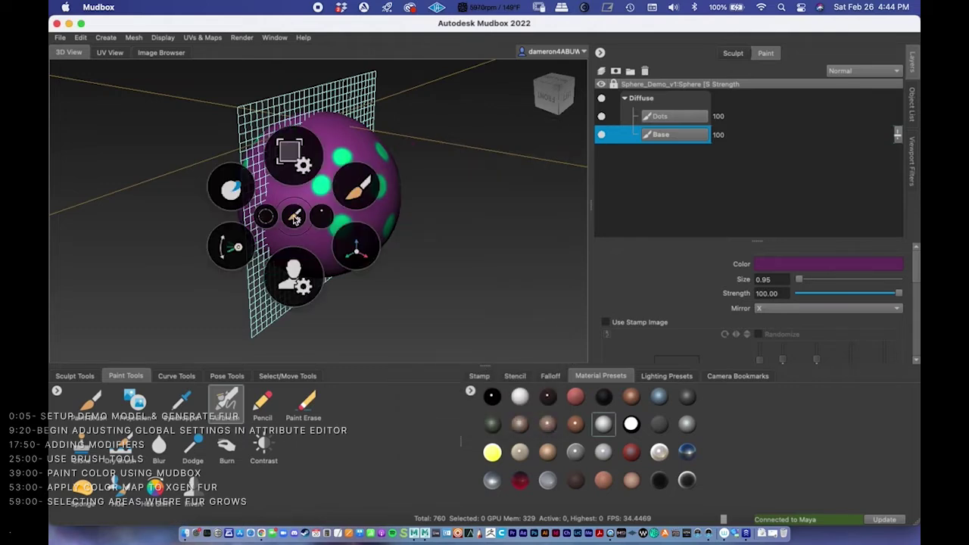
mouse_move(265, 216)
left_mouse_down()
mouse_move(290, 204)
mouse_move(283, 190)
mouse_move(285, 222)
mouse_move(307, 249)
left_mouse_up()
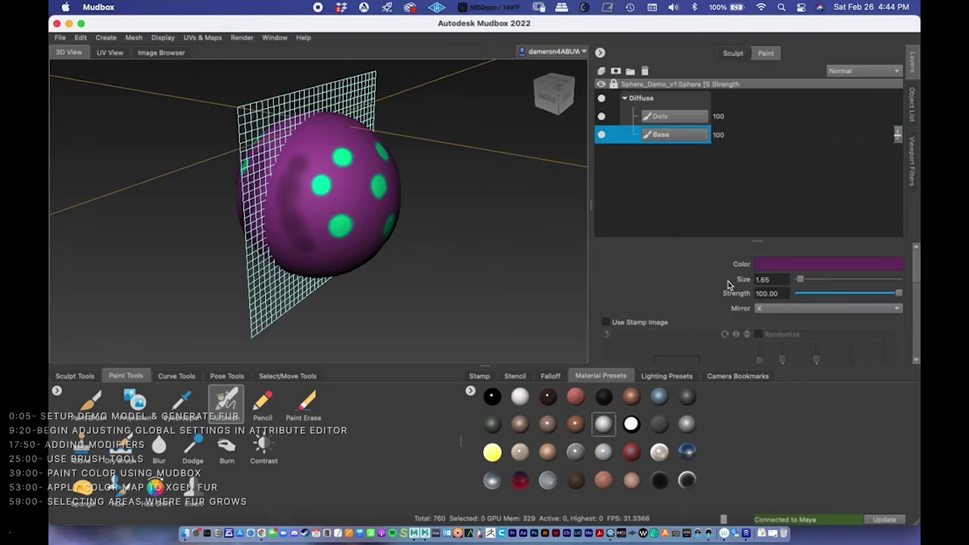
key("super+z")
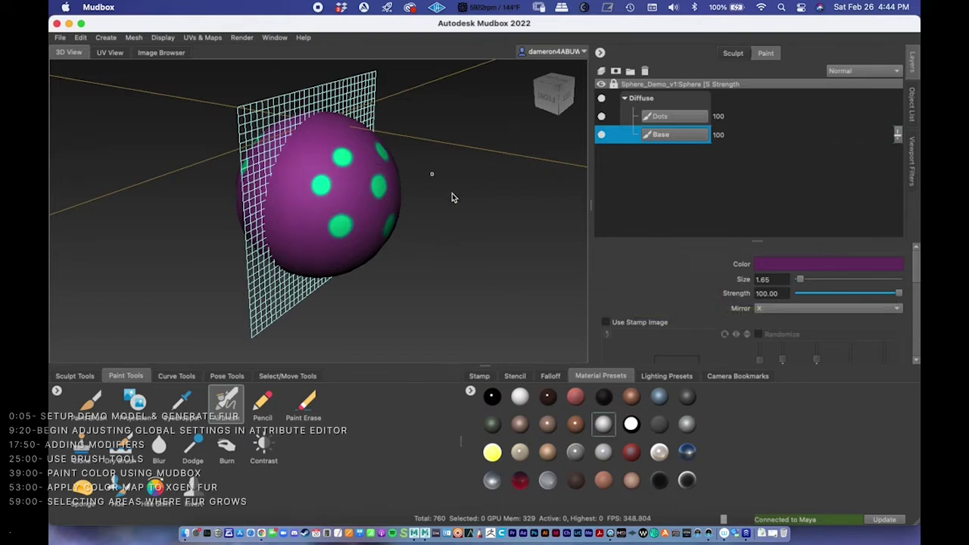
- Reduce the Airbrush strength to about 17.72 for softer shading on the Base layer
left_click_drag(480, 192, 463, 236)
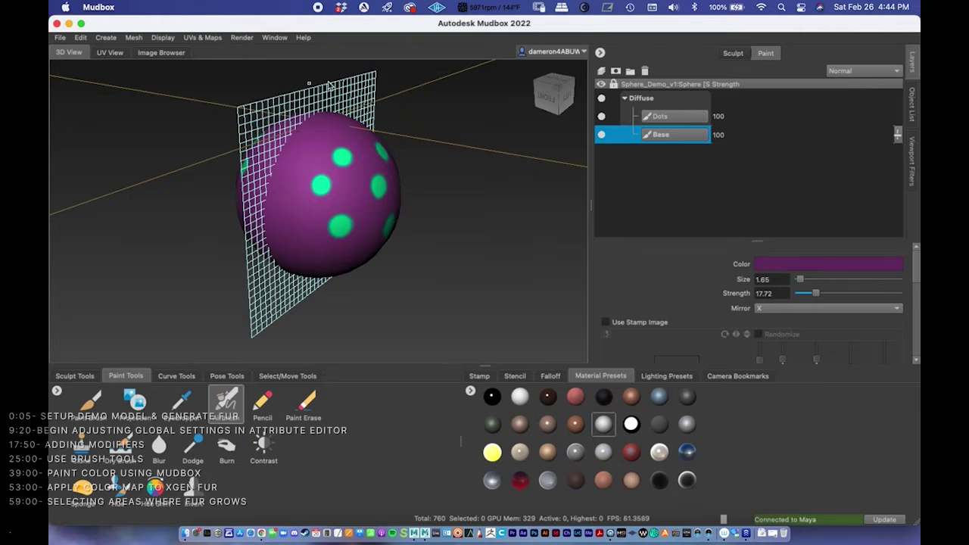
middle_click_drag(323, 182, 356, 193, "alt")
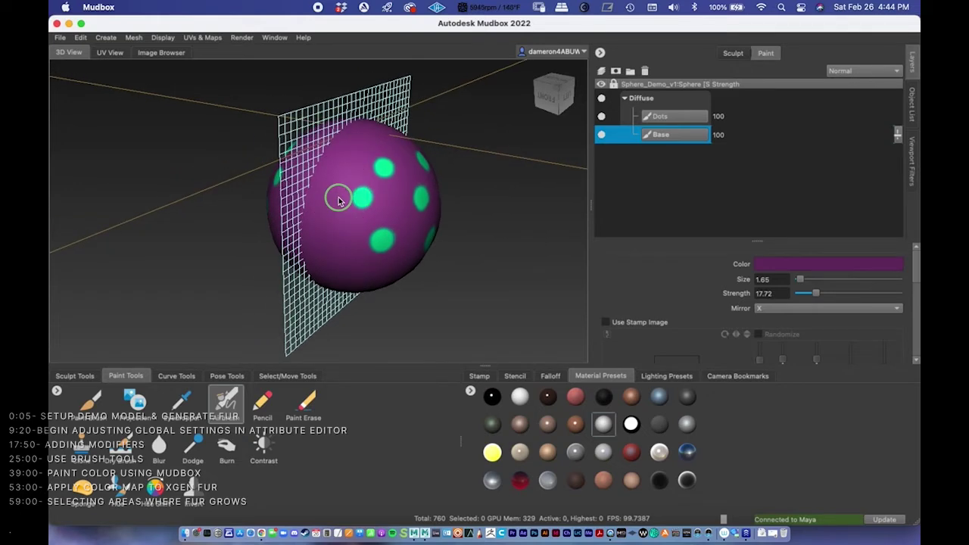
right_click_drag(339, 198, 341, 189, "alt")
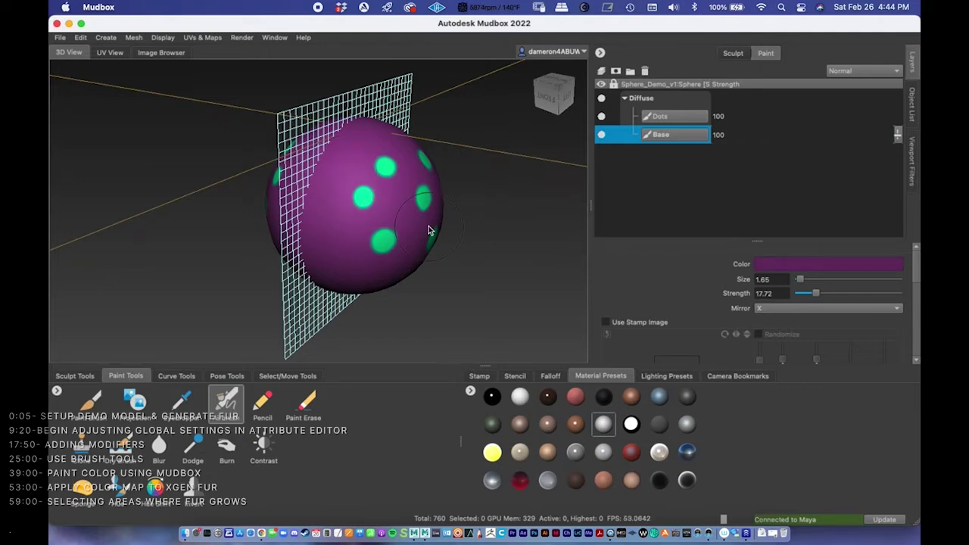
middle_click_drag(457, 209, 404, 216, "alt")
right_click_drag(361, 210, 353, 221, "alt")
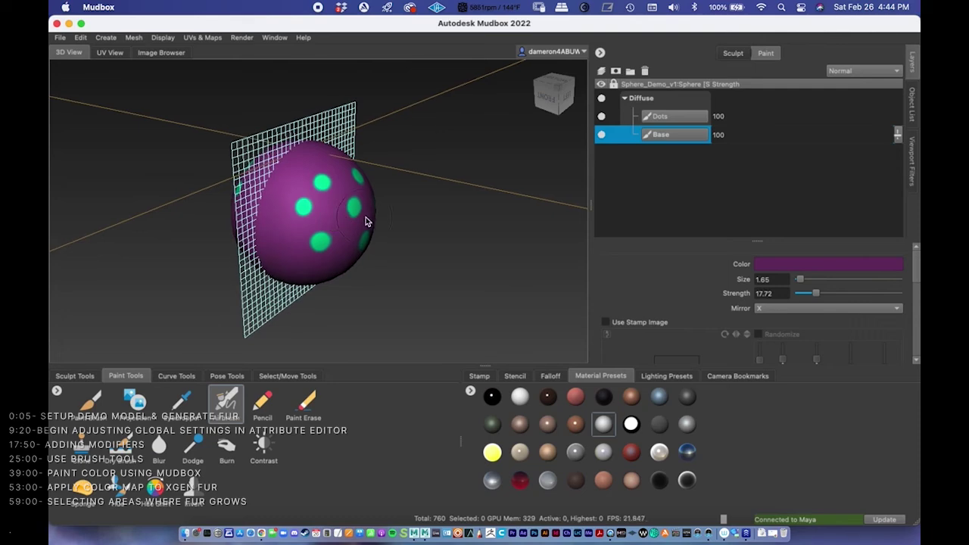
left_click_drag(486, 241, 431, 246, "alt")
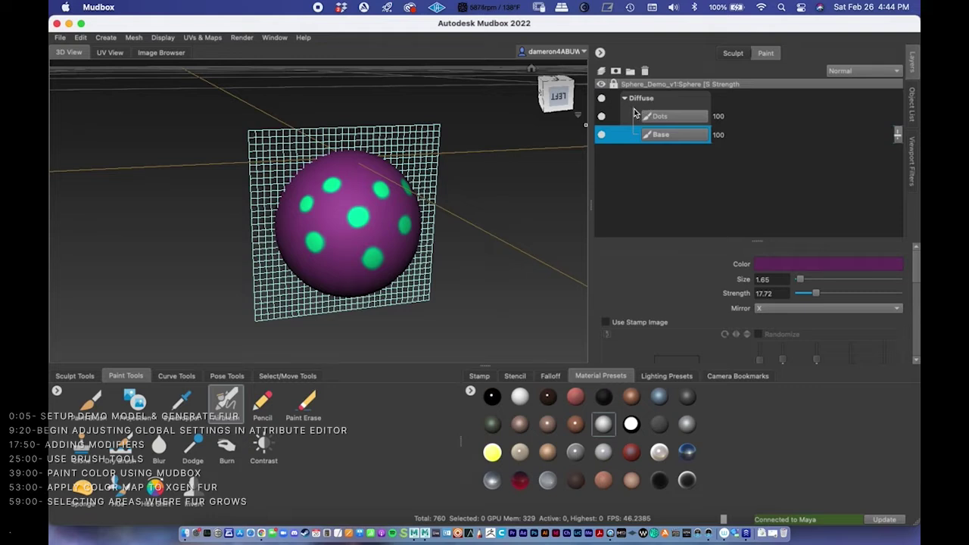
mouse_move(639, 110)
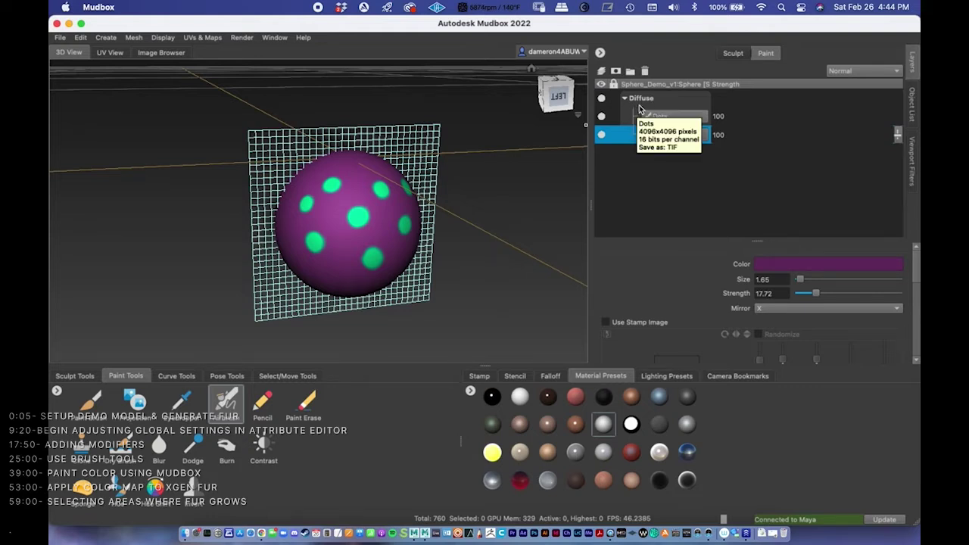
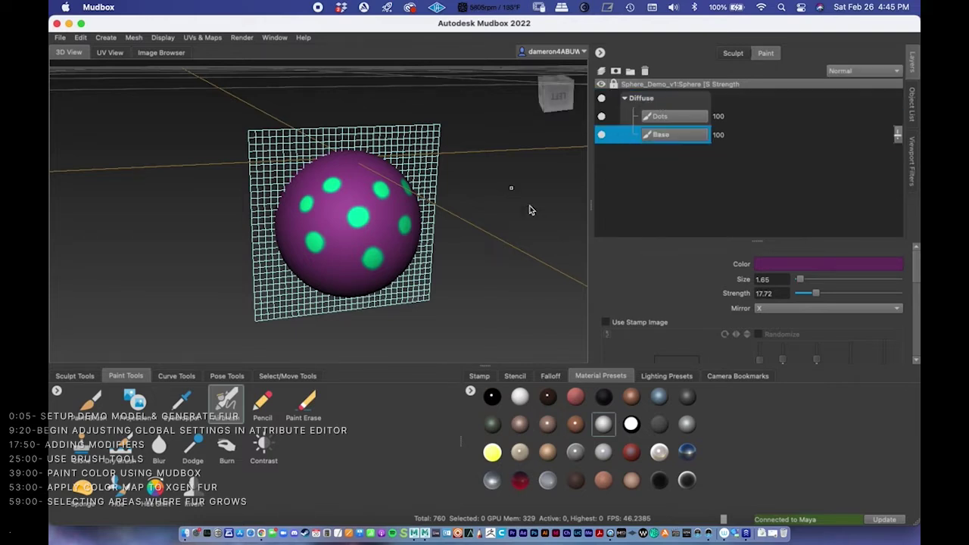
- Start a merged export of the Diffuse channel to sourceimages, naming the file Trash_2_Color.jpg
right_click(664, 101)
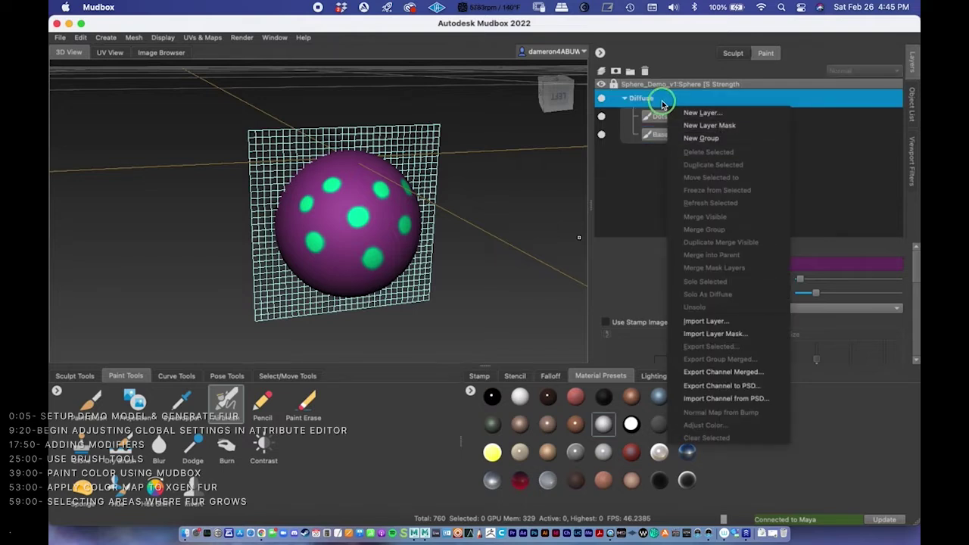
left_click(715, 373)
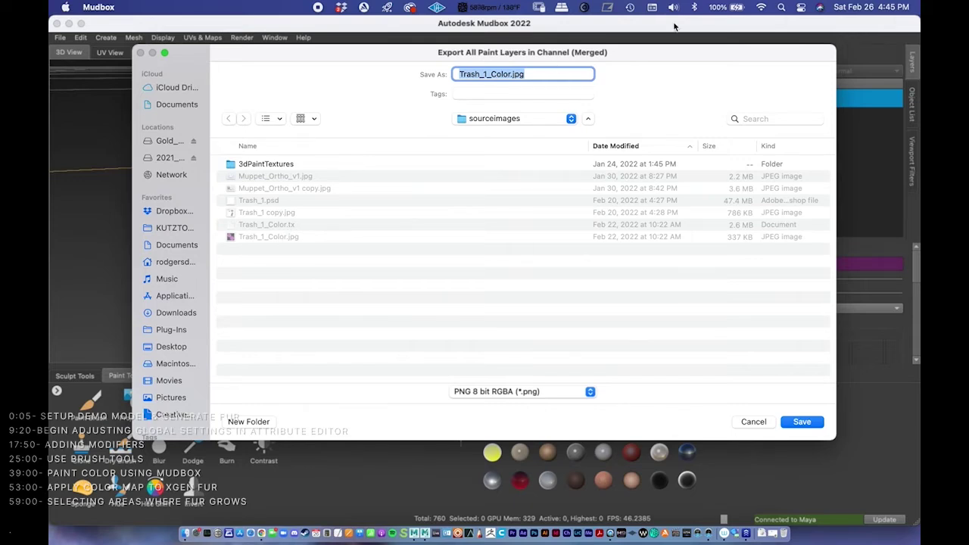
left_click(488, 74)
key("BackSpace")
type("2")
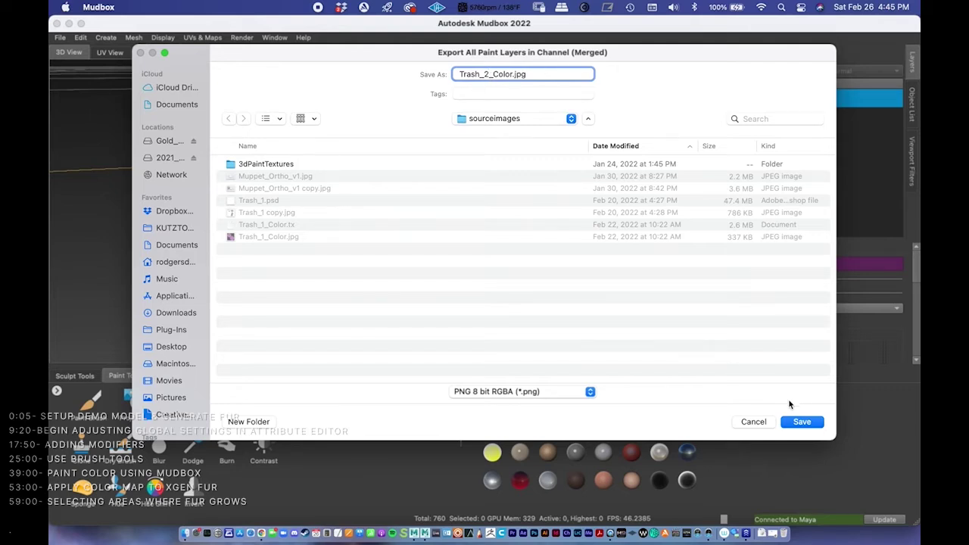
- Keep the PNG 8 bit RGBA format, remove the .jpg extension from the file name, and save the export as Trash_2_Color
left_click(581, 391)
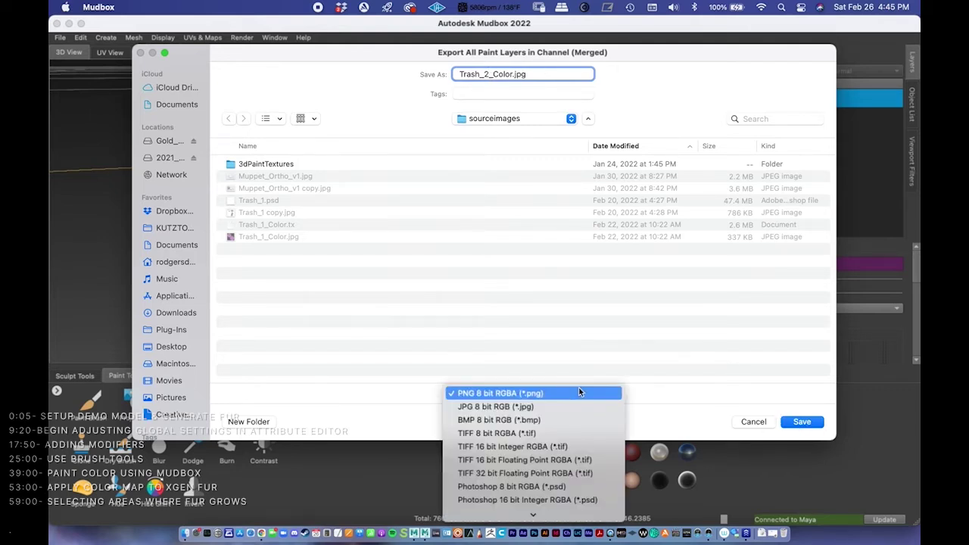
mouse_move(591, 516)
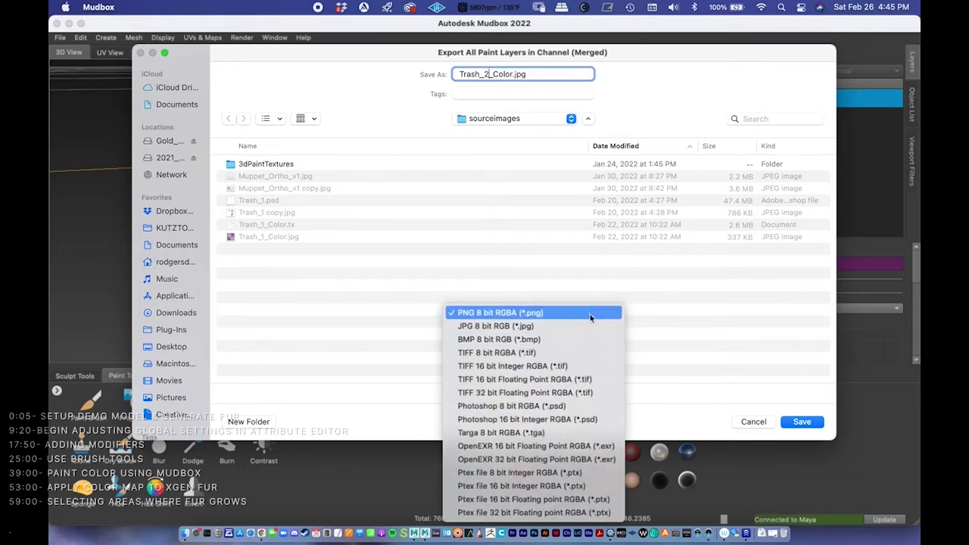
left_click(742, 326)
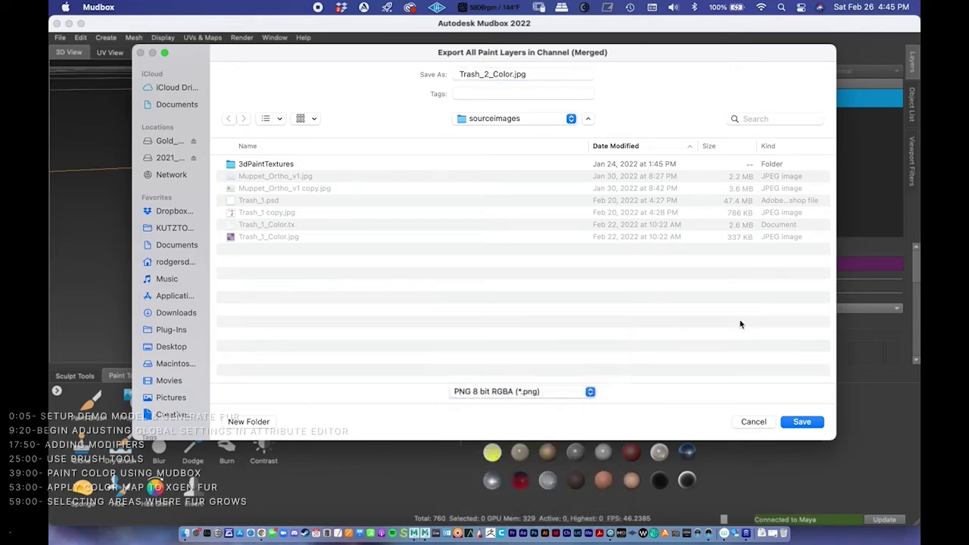
left_click(799, 422)
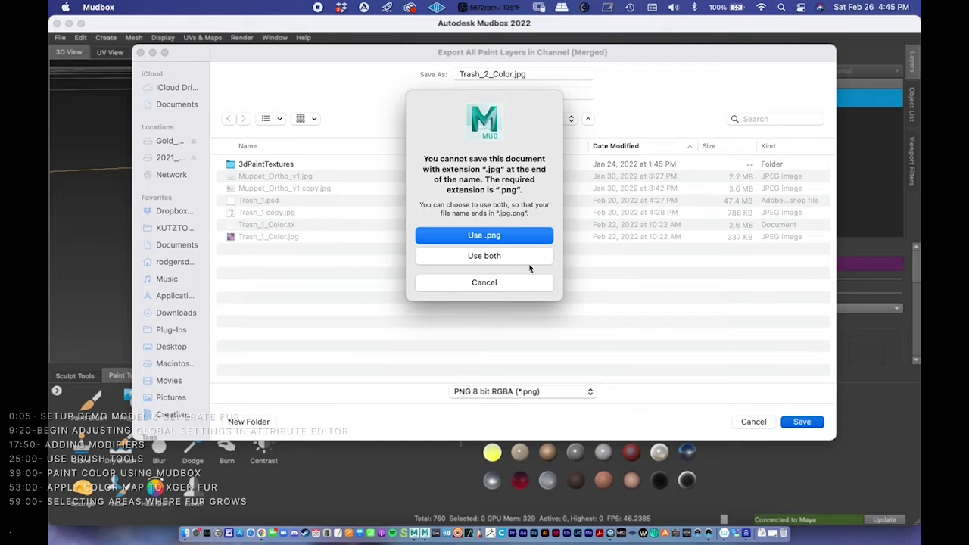
left_click(515, 281)
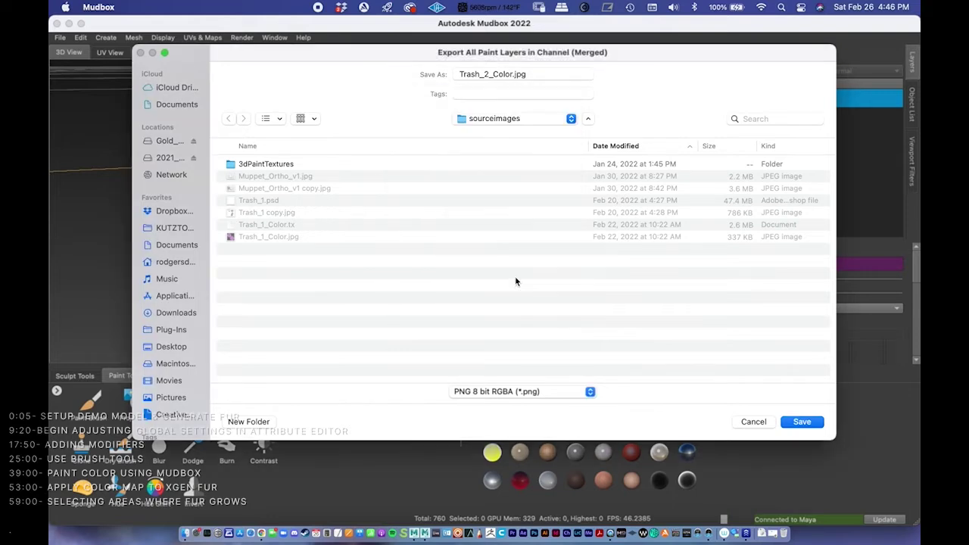
left_click(534, 74)
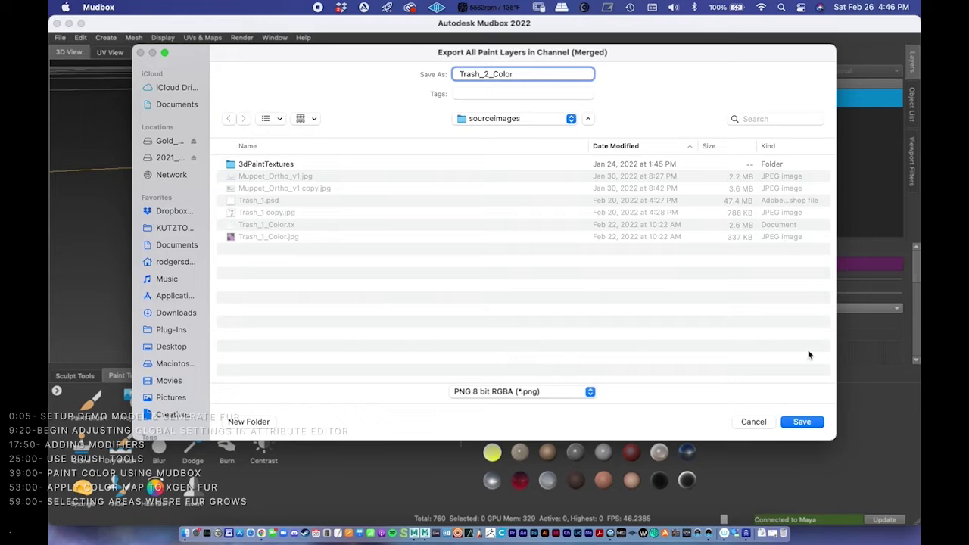
left_click(795, 426)
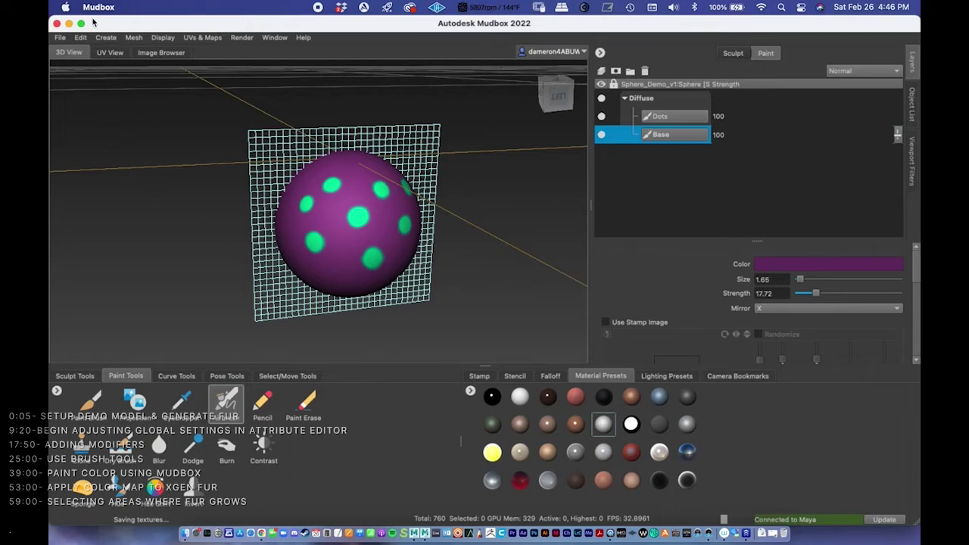
- Switch from Mudbox to Maya, close the Wacom Desktop Center window, and look over the furry sphere from several angles
left_click(69, 25)
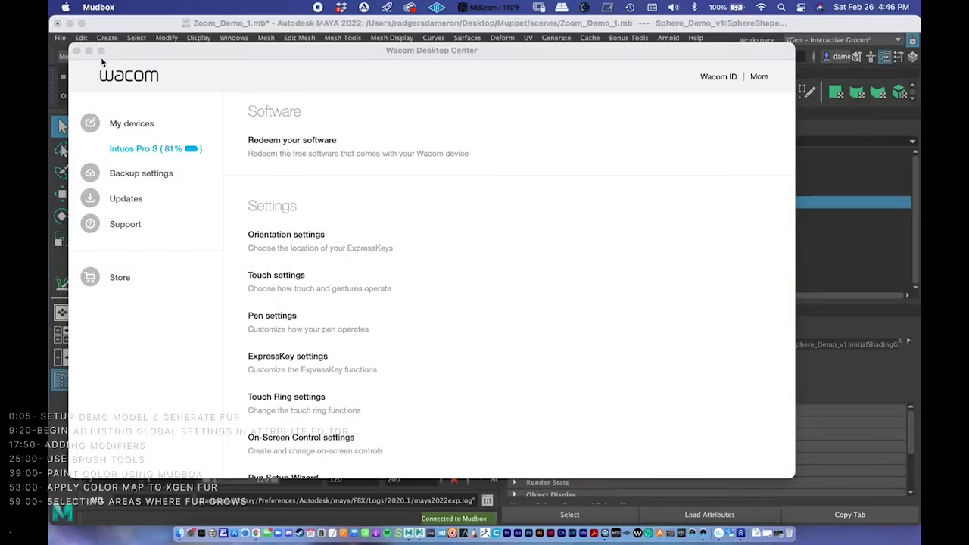
left_click(77, 50)
left_click(123, 25)
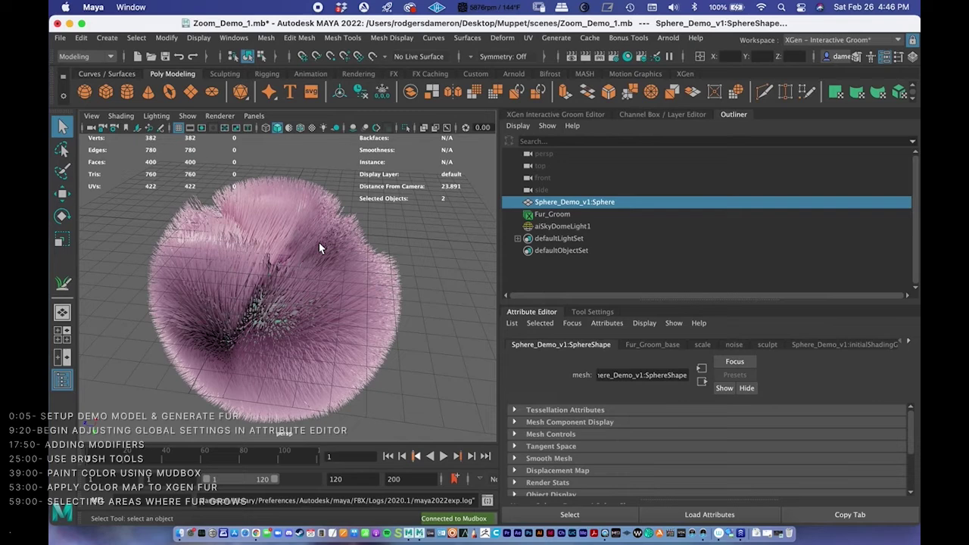
left_click_drag(324, 239, 326, 199, "alt")
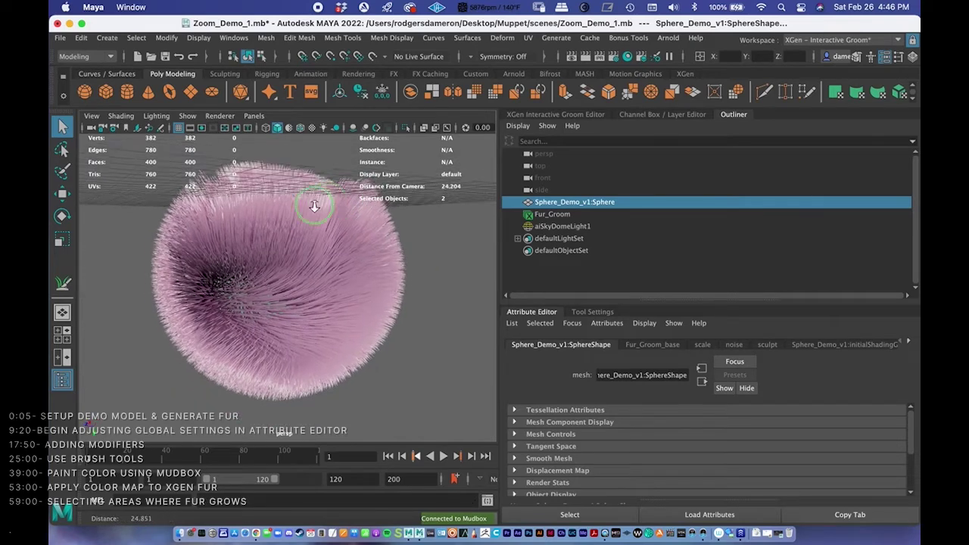
right_click_drag(326, 199, 290, 233, "alt")
left_click_drag(290, 234, 280, 244, "alt")
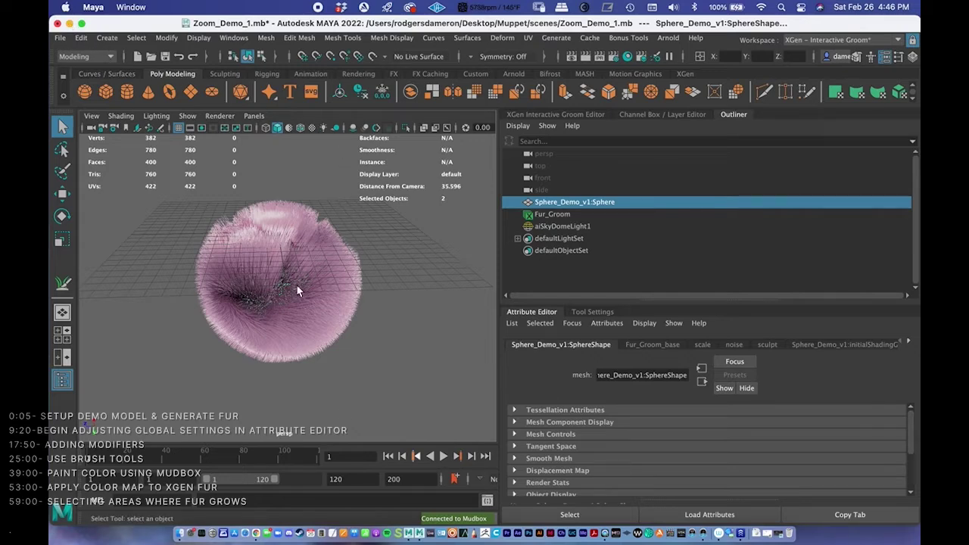
- Move the Maya window aside, open the Muppet folder on the desktop, and expand its sourceimages folder
left_click_drag(287, 25, 185, 26)
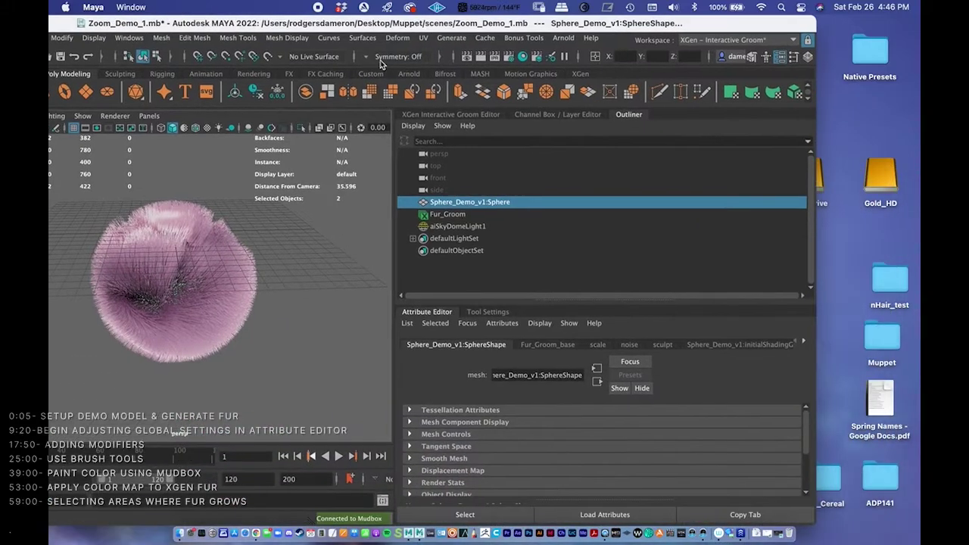
left_click_drag(399, 34, 284, 33)
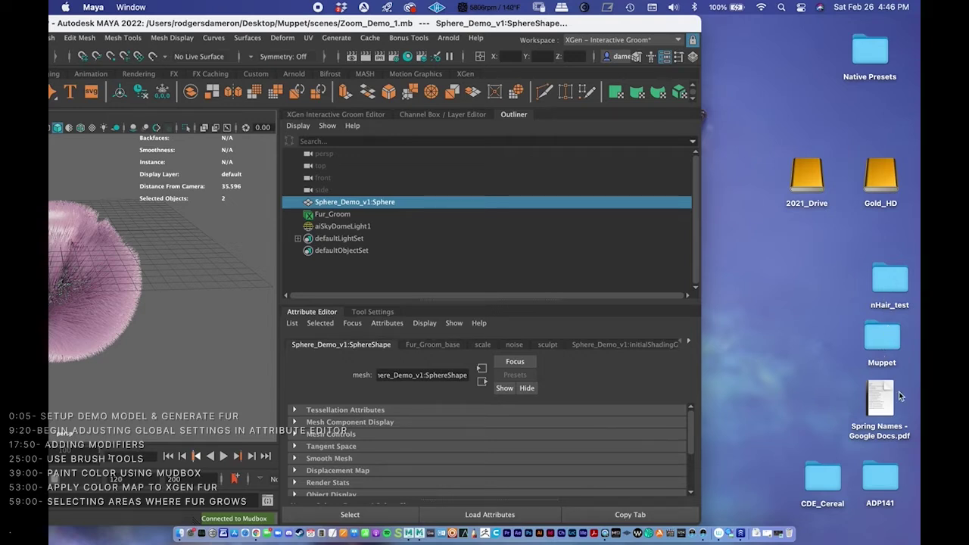
left_click(882, 337)
double_click(879, 339)
left_click(517, 205)
left_click_drag(460, 54, 315, 56)
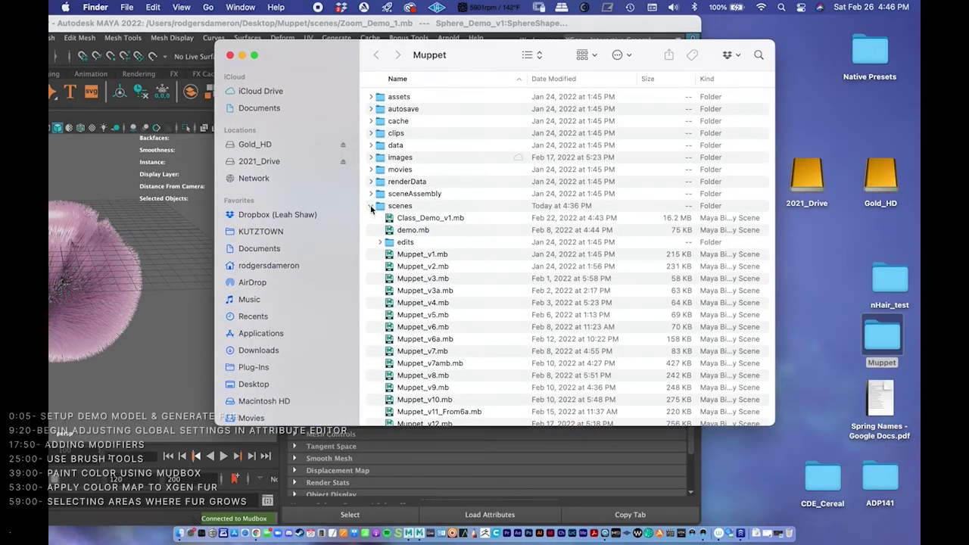
left_click(371, 206)
left_click(371, 242)
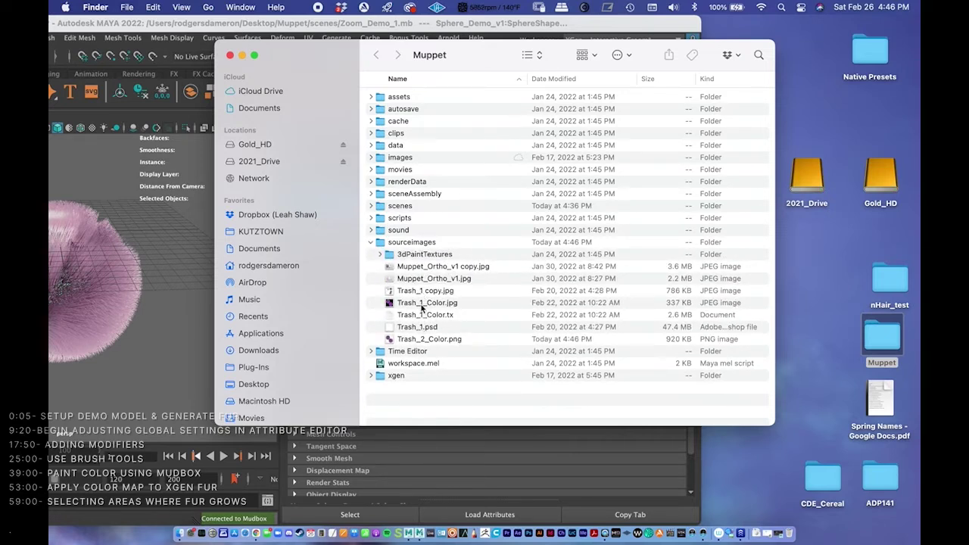
- Preview the exported Trash_2_Color.png texture to examine its purple base and green dots
left_click(422, 340)
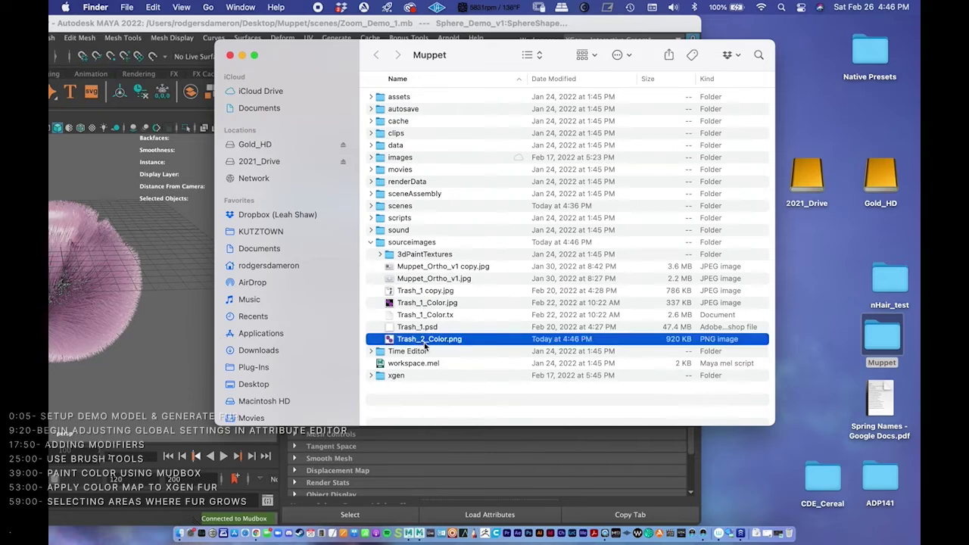
key("space")
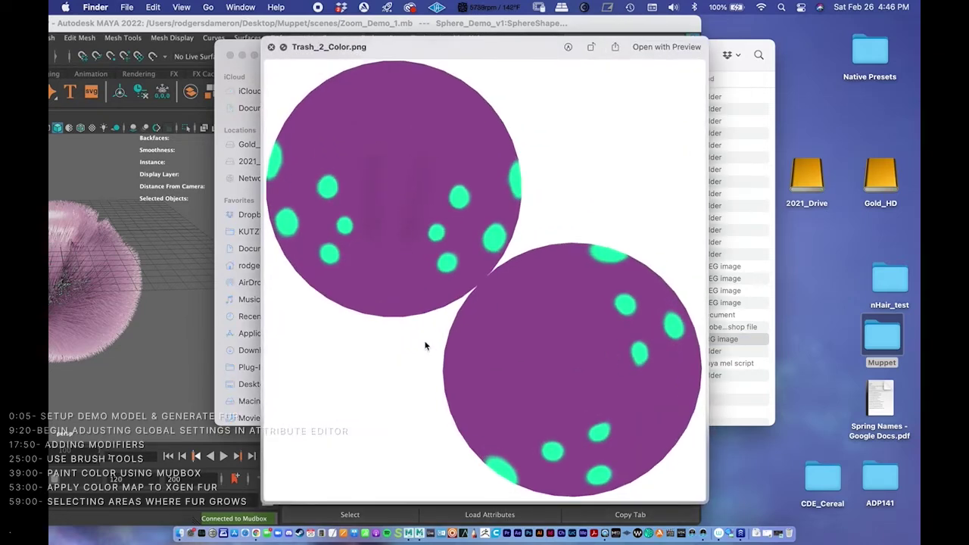
key("space")
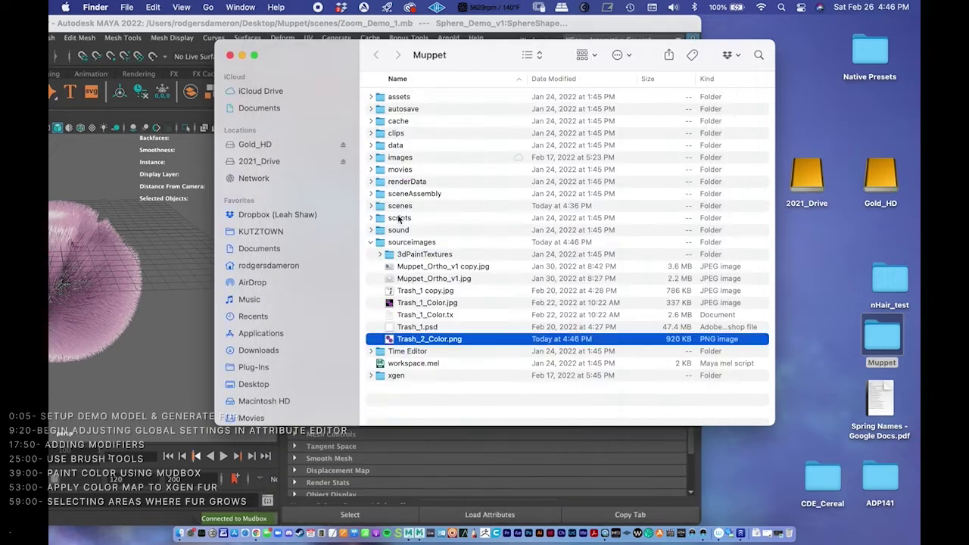
key("space")
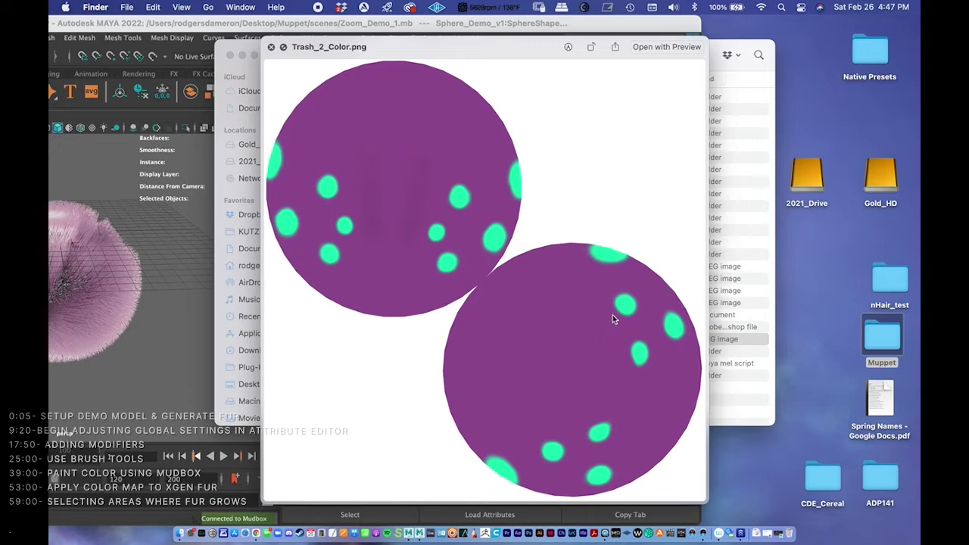
key("space")
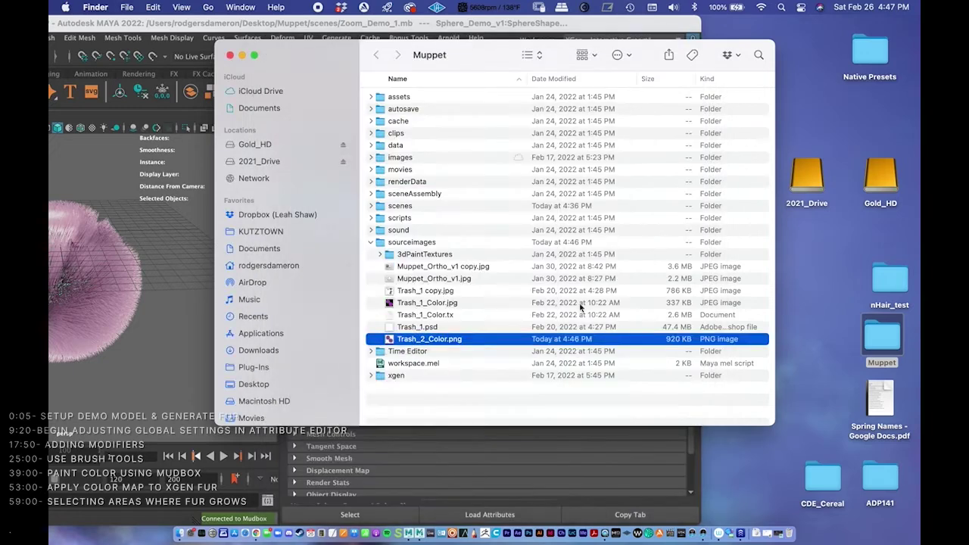
- Open Trash_2_Color.png in Adobe Photoshop 2021
right_click(421, 339)
mouse_move(485, 204)
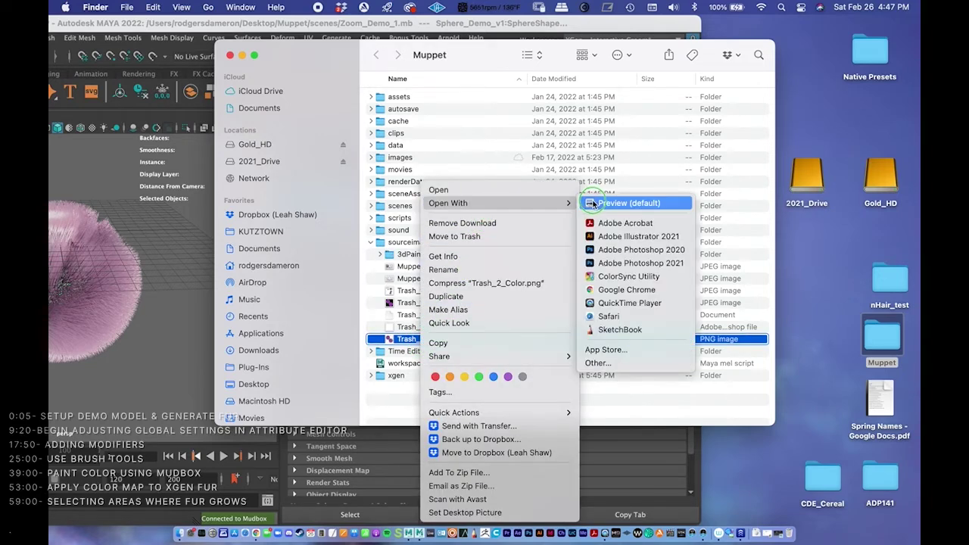
left_click(616, 264)
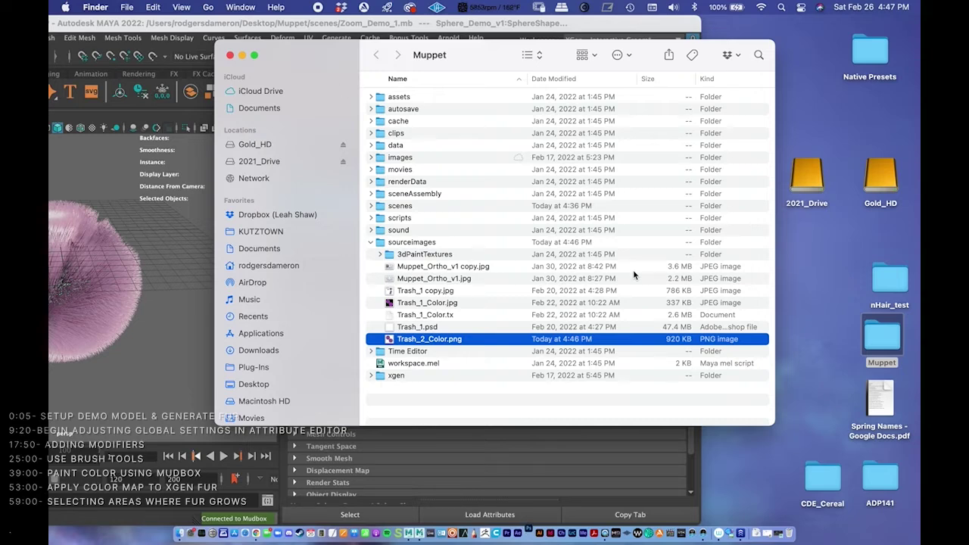
- Bring the Maya window back into full view, select Fur_Groom, and switch to Photoshop to check the opened texture
left_click_drag(209, 33, 433, 3)
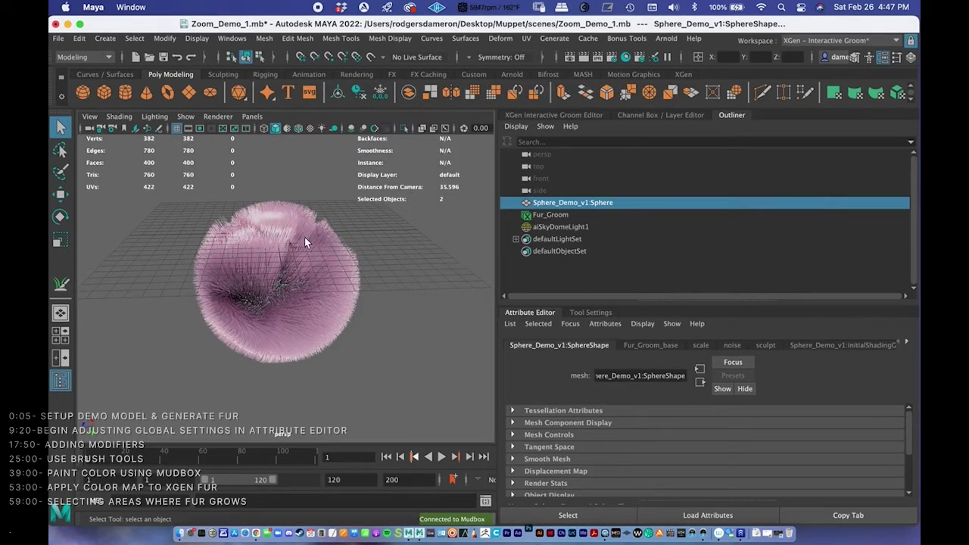
left_click(556, 217)
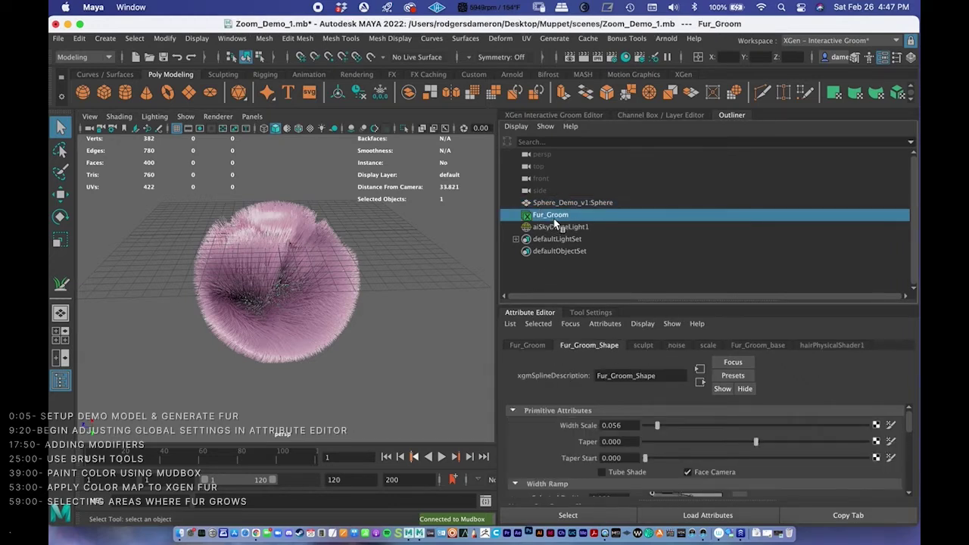
key("super+Tab")
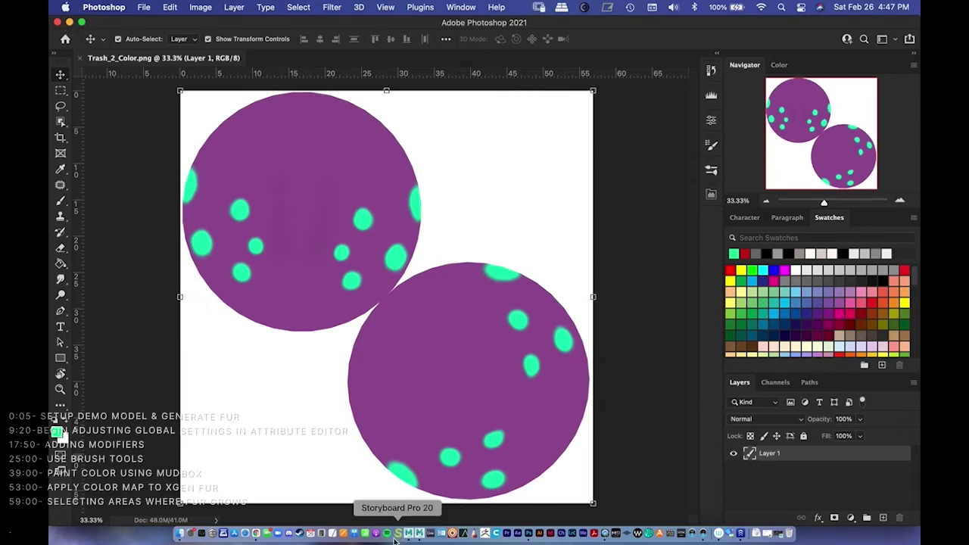
- Quit Mudbox without saving the scene and dismiss the Photoshop extension warning, returning to Maya
left_click(408, 535)
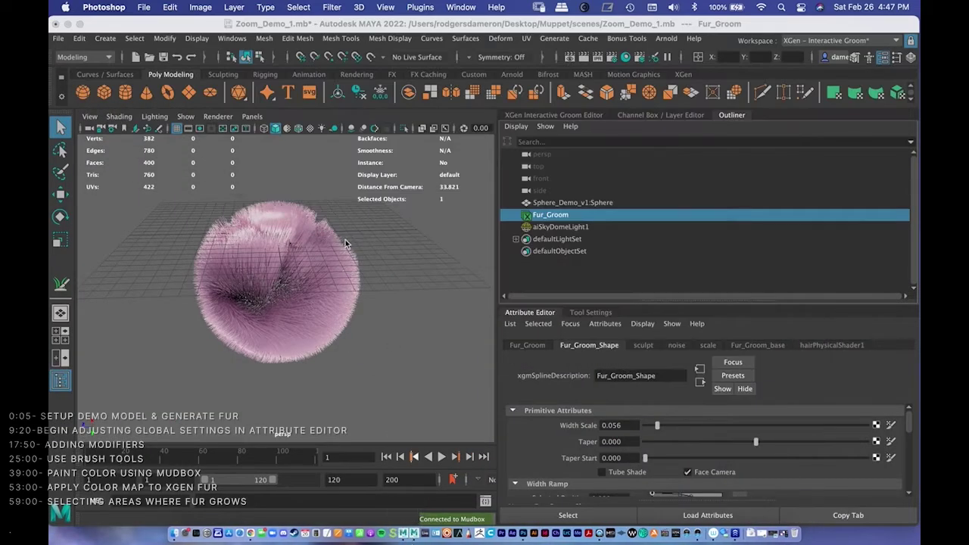
left_click(413, 535)
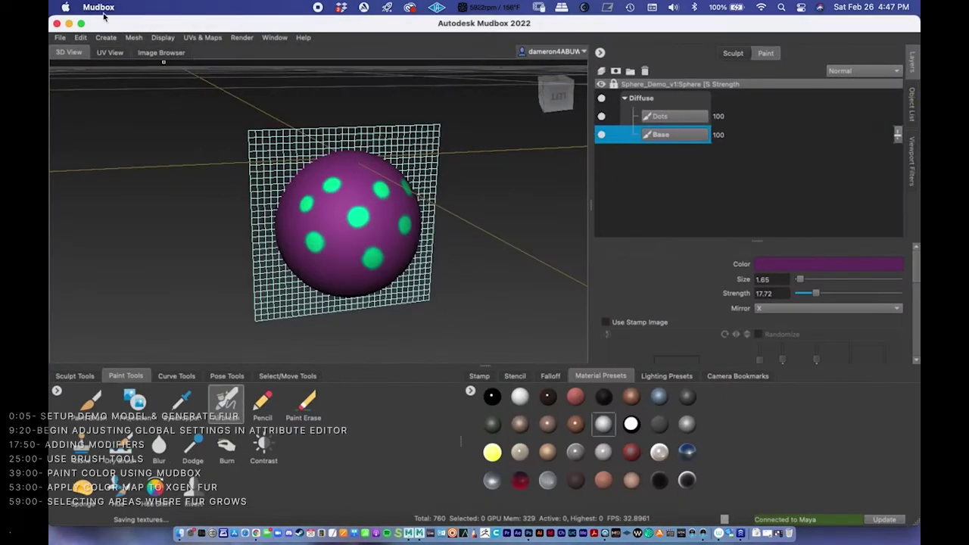
left_click(99, 8)
left_click(105, 92)
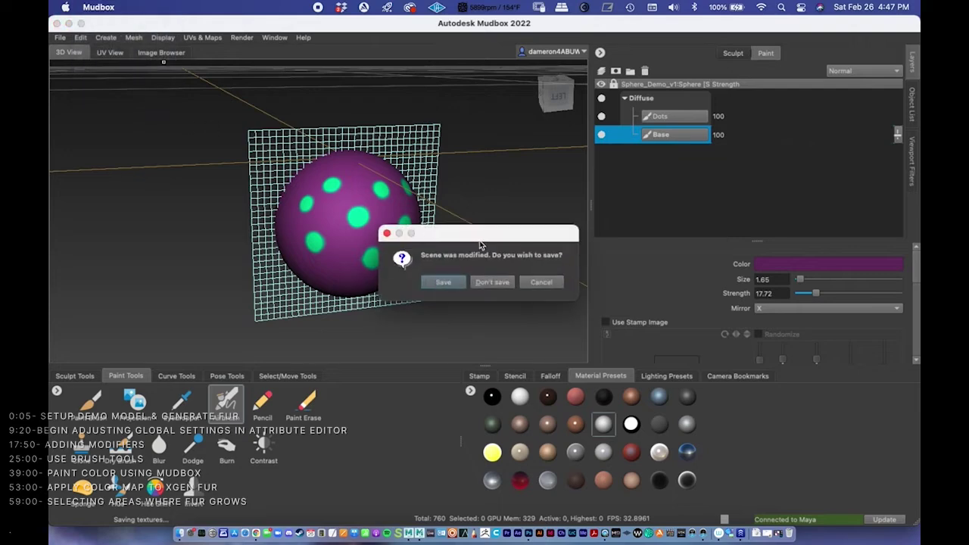
left_click(489, 282)
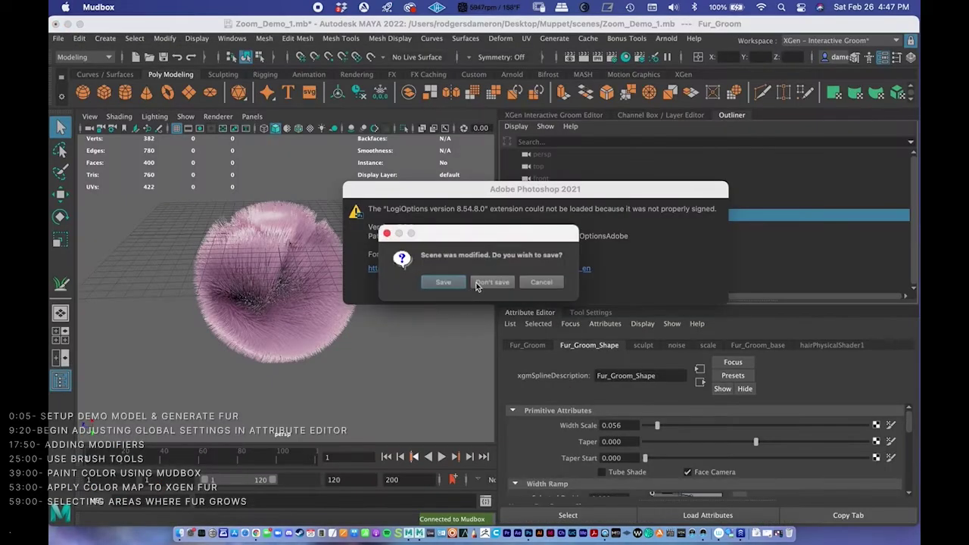
left_click(489, 284)
left_click(543, 289)
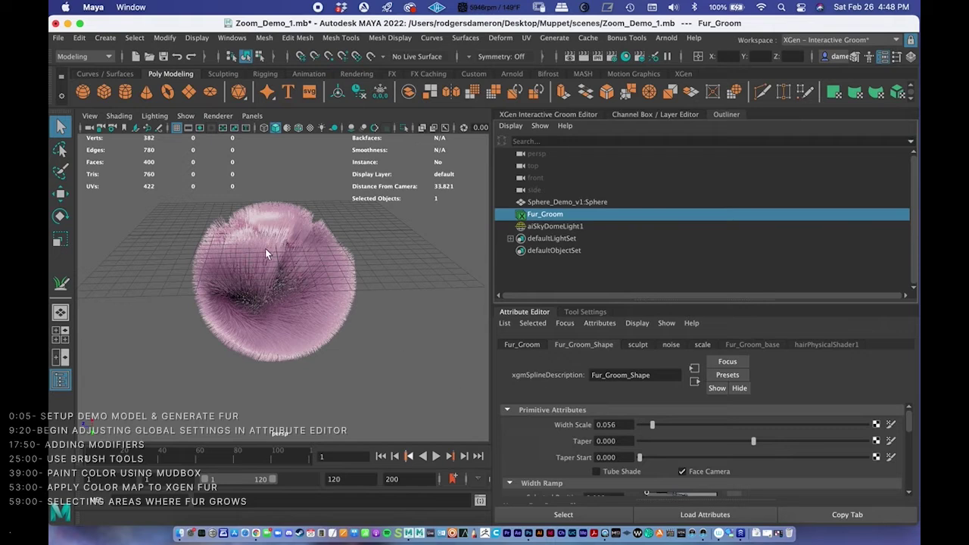
- Connect a File texture to the Root Color of the fur's hairPhysicalShader1
left_click(823, 345)
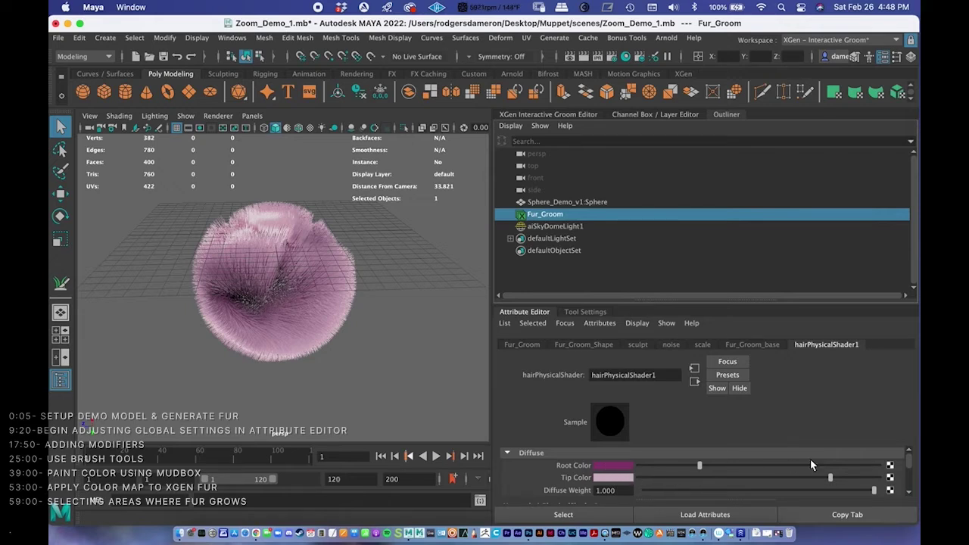
left_click(891, 468)
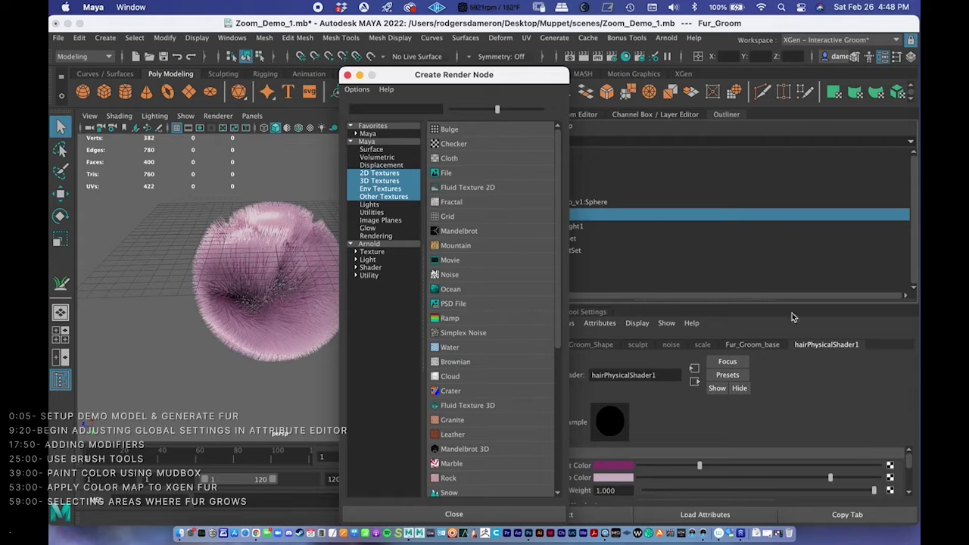
left_click_drag(455, 74, 413, 66)
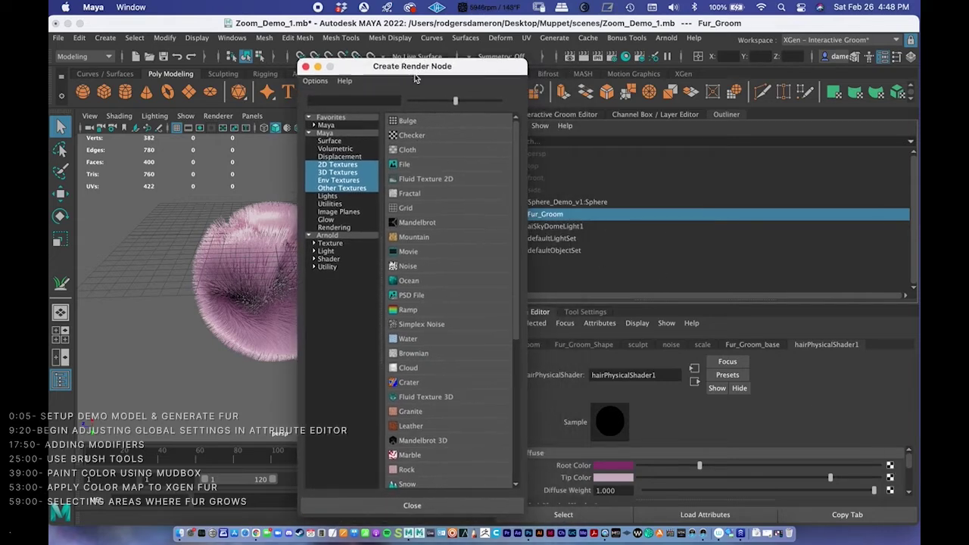
left_click(404, 165)
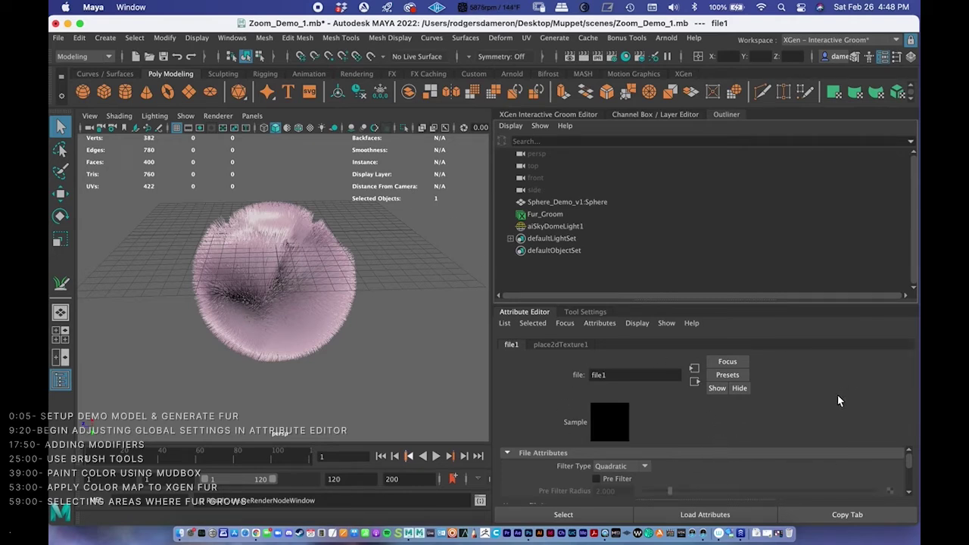
- Load Trash_2_Color.png from the sourceimages folder as the image of the root color's file texture
left_click_drag(907, 458, 909, 470)
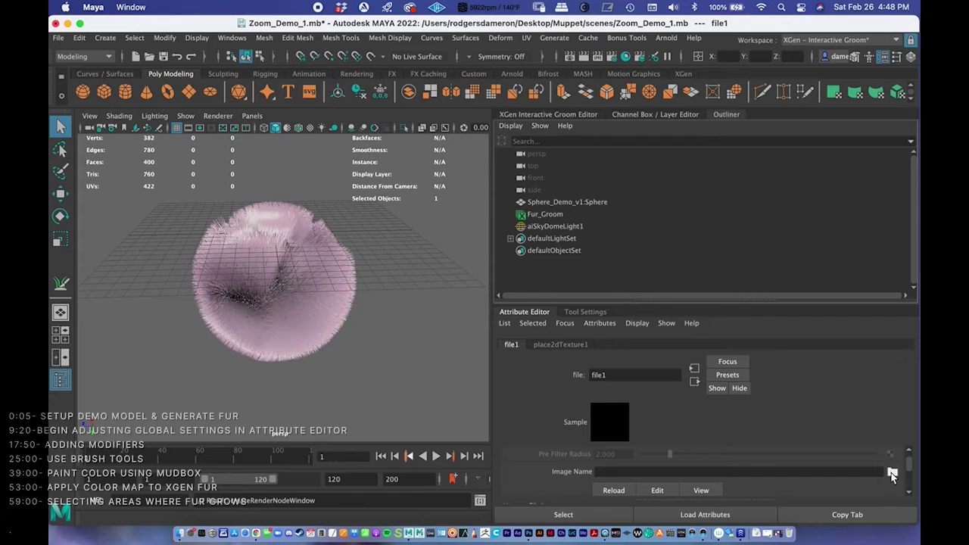
left_click(892, 473)
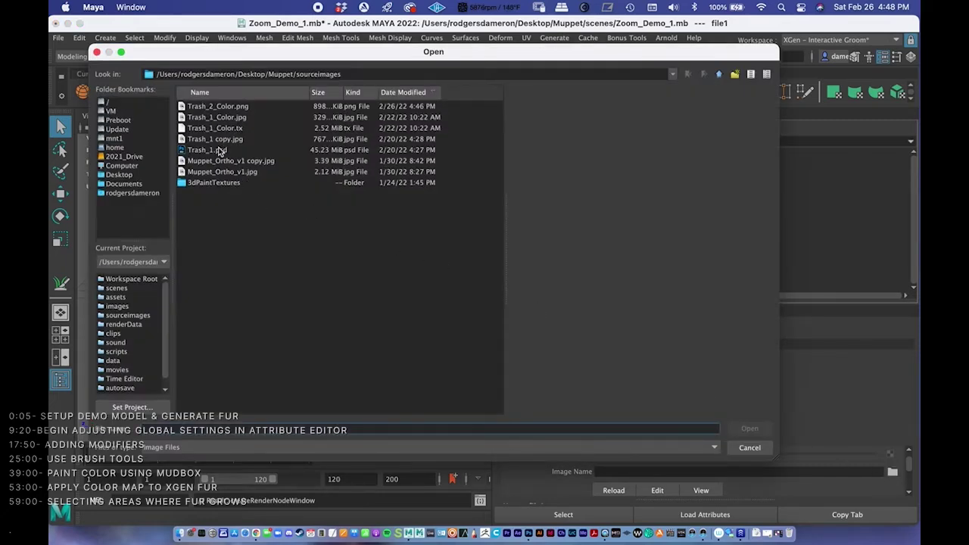
left_click(211, 107)
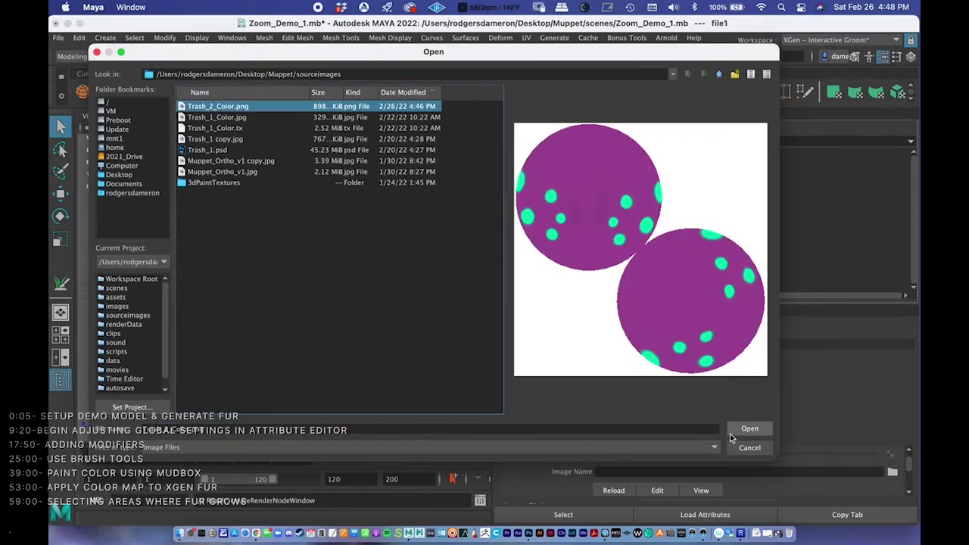
left_click(738, 430)
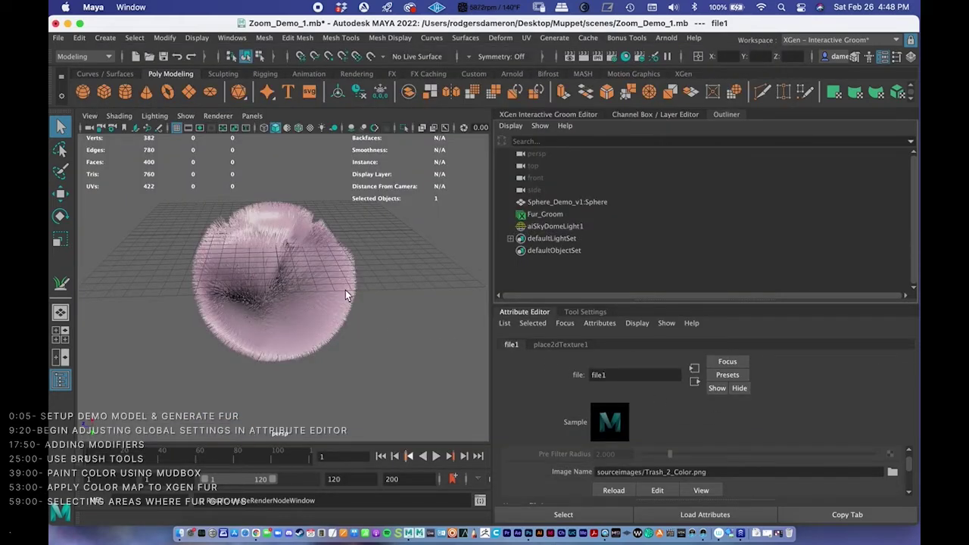
- Examine the fur in the perspective view from several angles and close up with the root color map assigned
middle_click_drag(338, 288, 348, 250, "alt")
scroll(352, 254, "down", 3)
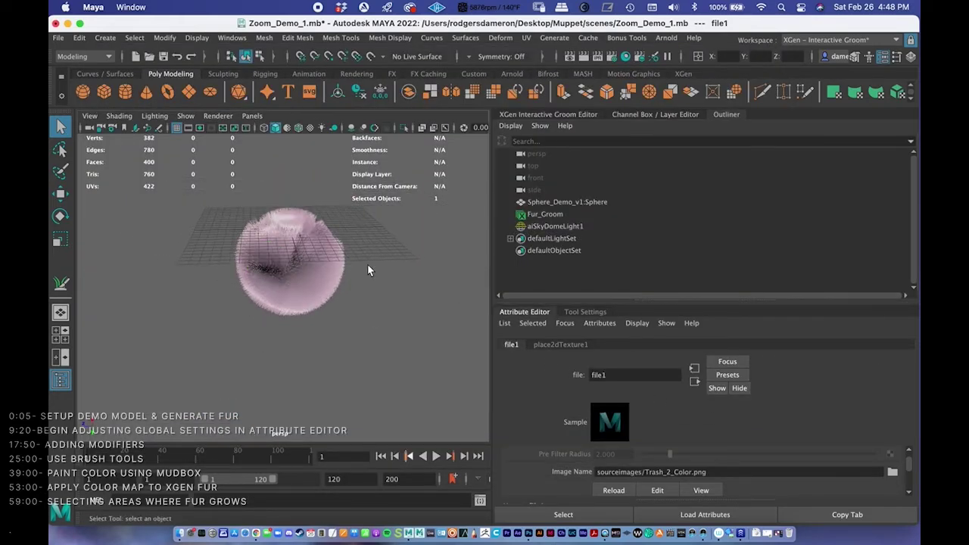
left_click_drag(368, 270, 294, 272, "alt")
middle_click_drag(294, 273, 276, 271, "alt")
right_click_drag(289, 269, 378, 316, "alt")
left_click_drag(378, 316, 331, 307, "alt")
right_click_drag(331, 307, 400, 276, "alt")
left_click_drag(400, 276, 665, 365, "alt")
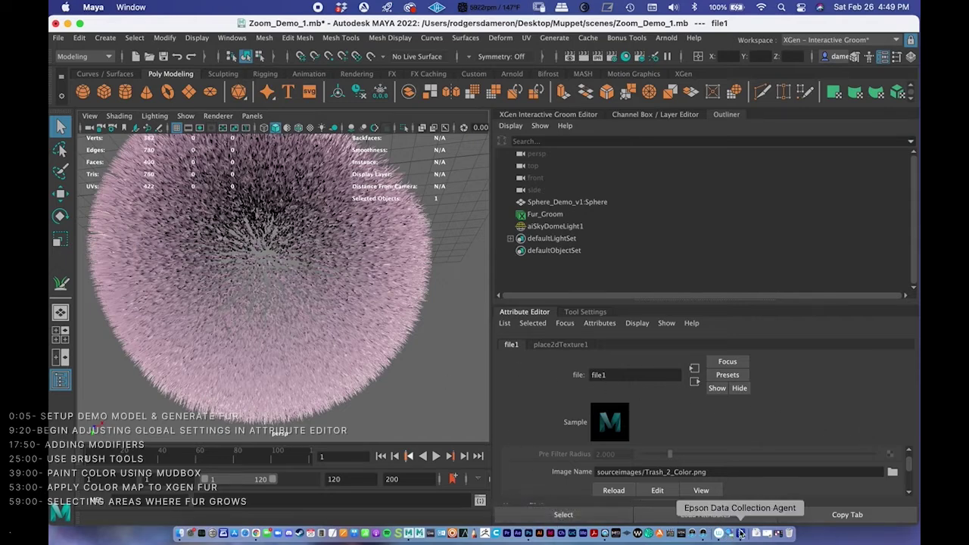
- Switch to Photoshop, where Trash_2_Color.png is open, and dismiss the extension warning
left_click(779, 533)
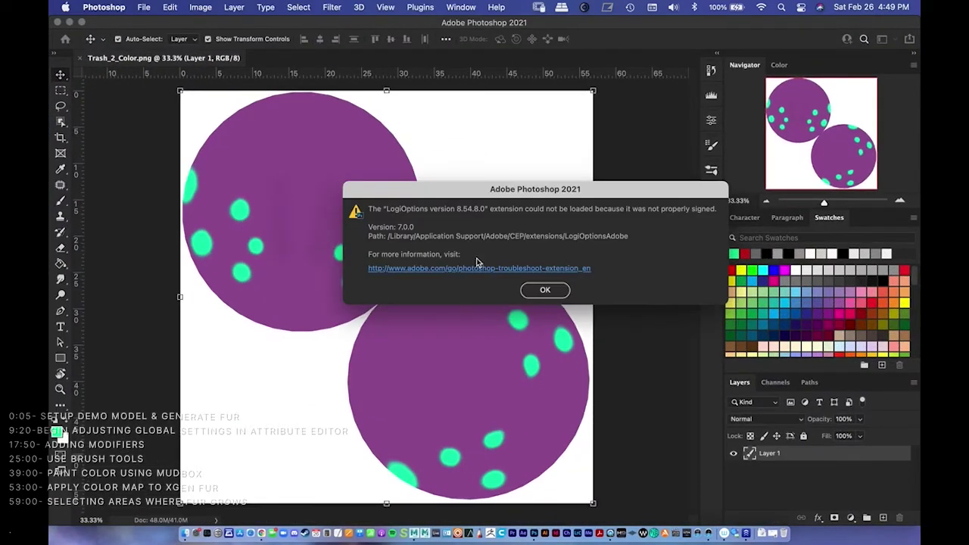
left_click(560, 293)
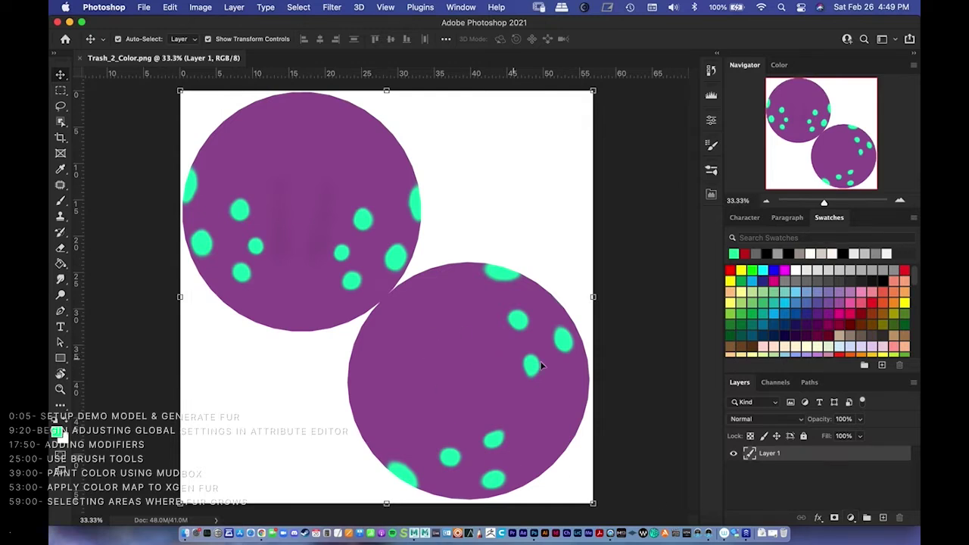
left_click(206, 8)
mouse_move(272, 41)
left_click(366, 43)
mouse_move(454, 179)
left_mouse_down()
mouse_move(492, 180)
mouse_move(471, 181)
left_mouse_up()
left_click(550, 195)
- Add a Hue/Saturation adjustment layer above Layer 1 and toggle its visibility off and back on
left_click(851, 519)
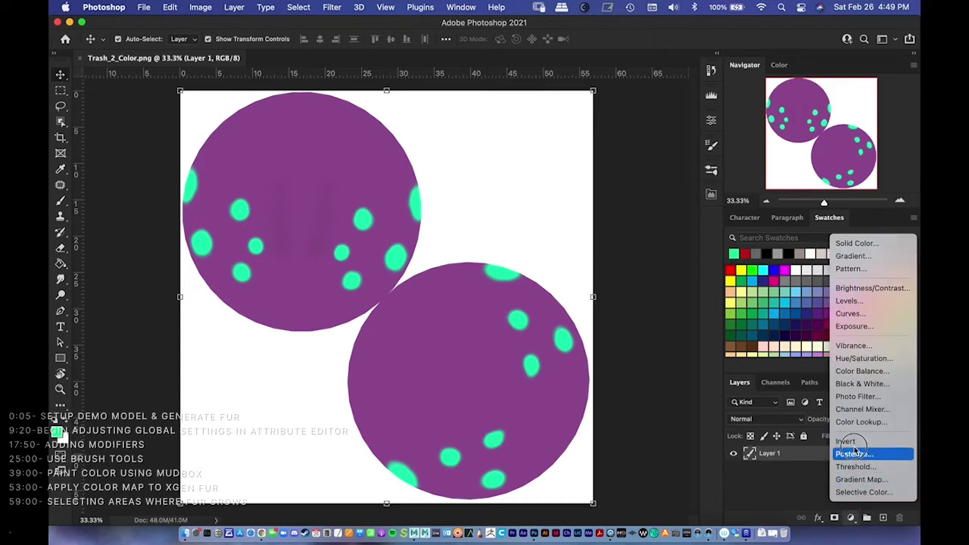
left_click(853, 358)
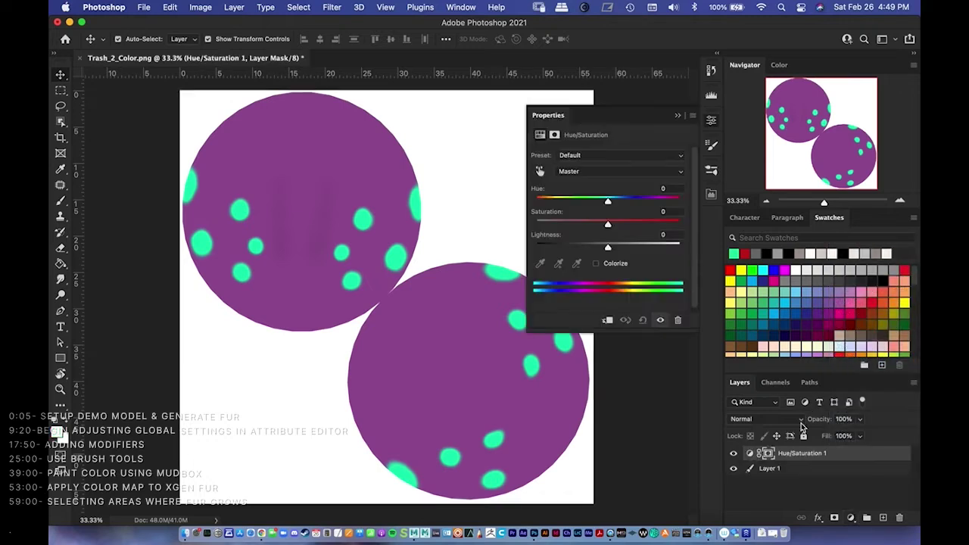
left_click(733, 455)
left_click(733, 454)
- Set the adjustment layer to Hue -9, Saturation +54 and Lightness +30, and collapse its properties
mouse_move(609, 204)
left_mouse_down()
mouse_move(660, 200)
mouse_move(605, 203)
left_mouse_up()
left_click_drag(610, 227, 614, 248)
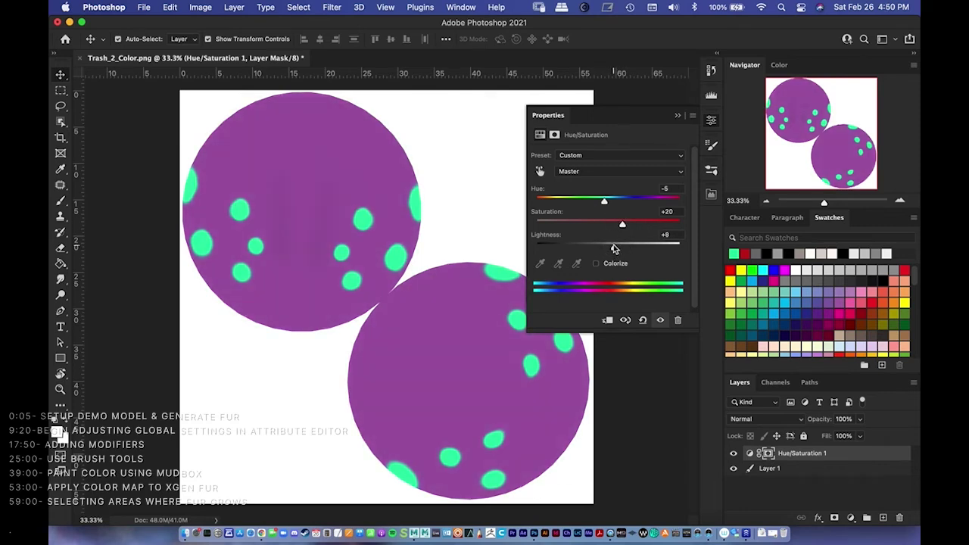
left_click_drag(605, 203, 646, 226)
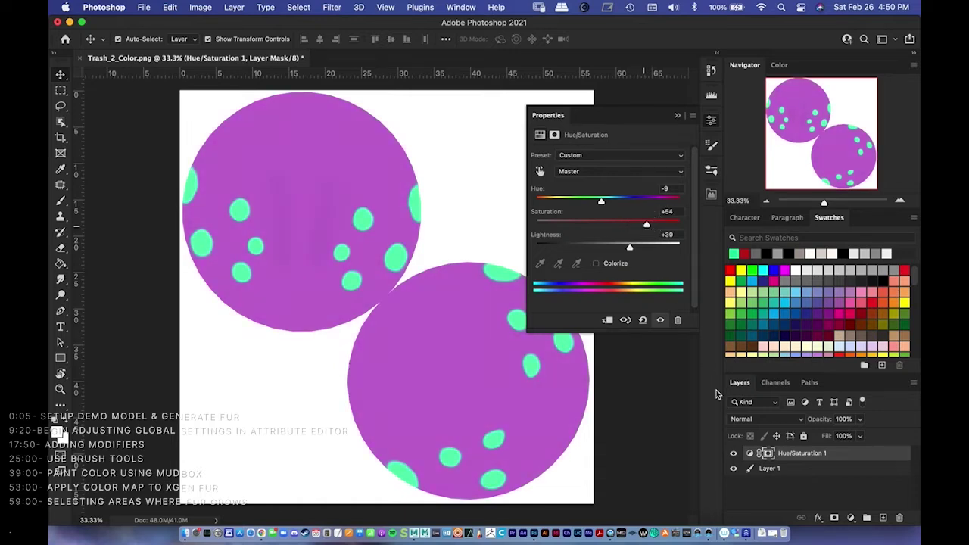
left_click(678, 115)
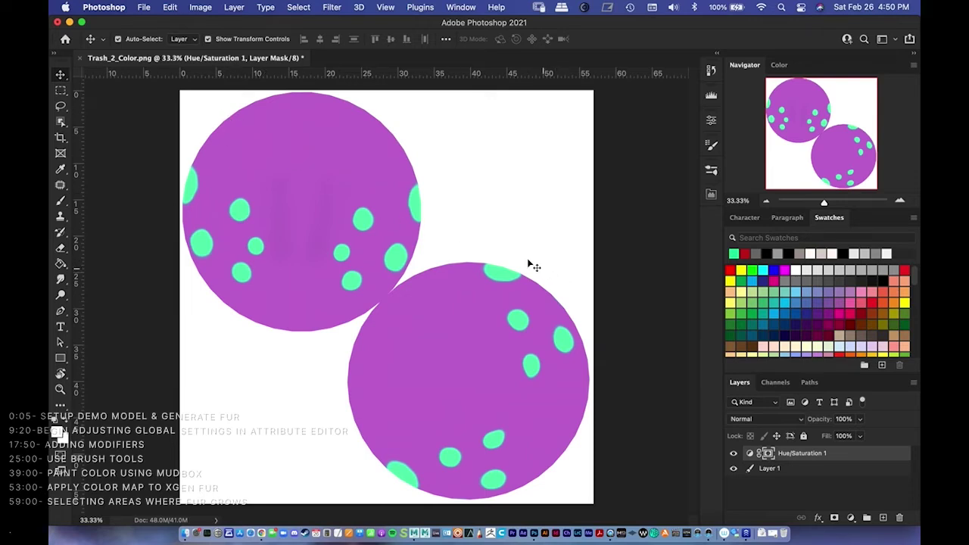
- Save a PNG copy of the brightened texture as Trash_2_Color_Tip.png in the sourceimages folder, accepting the PNG options
left_click(144, 7)
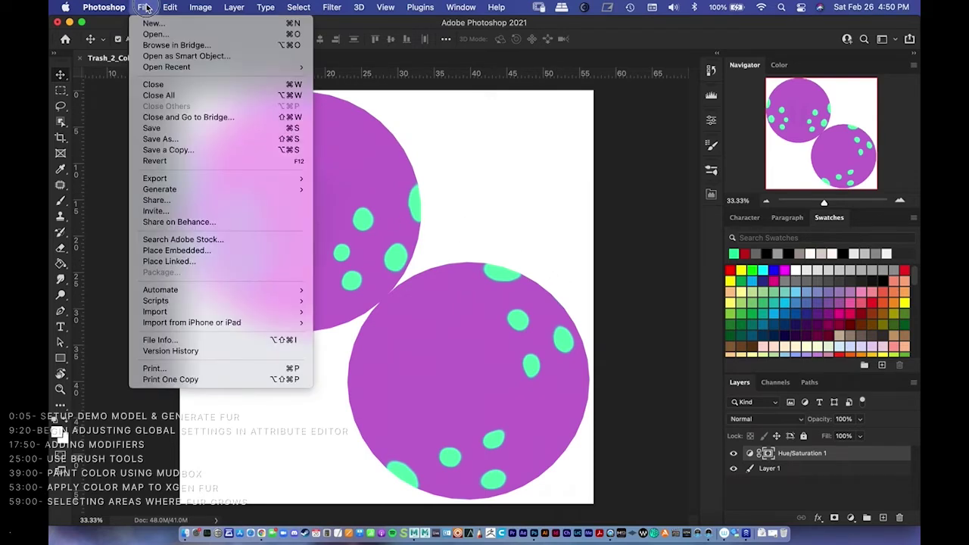
left_click(194, 150)
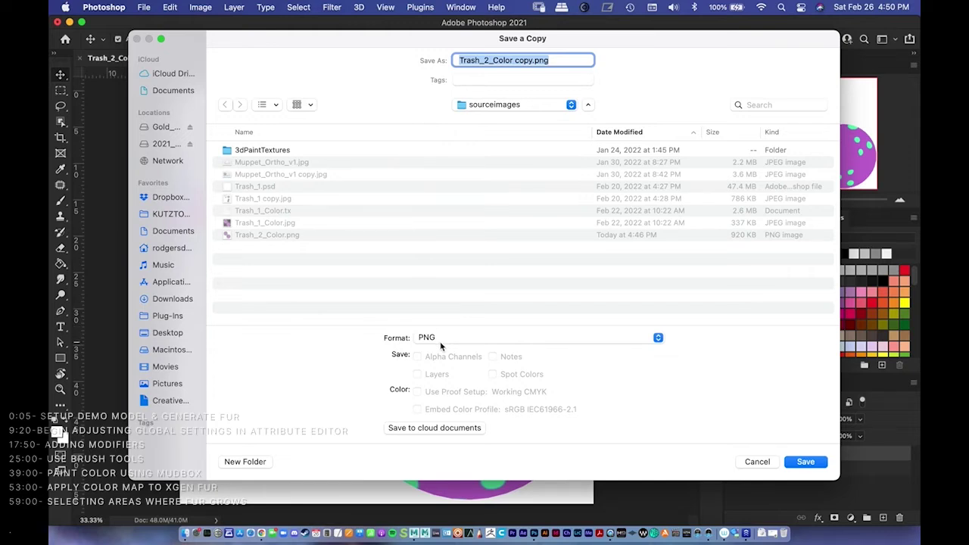
left_click(517, 60)
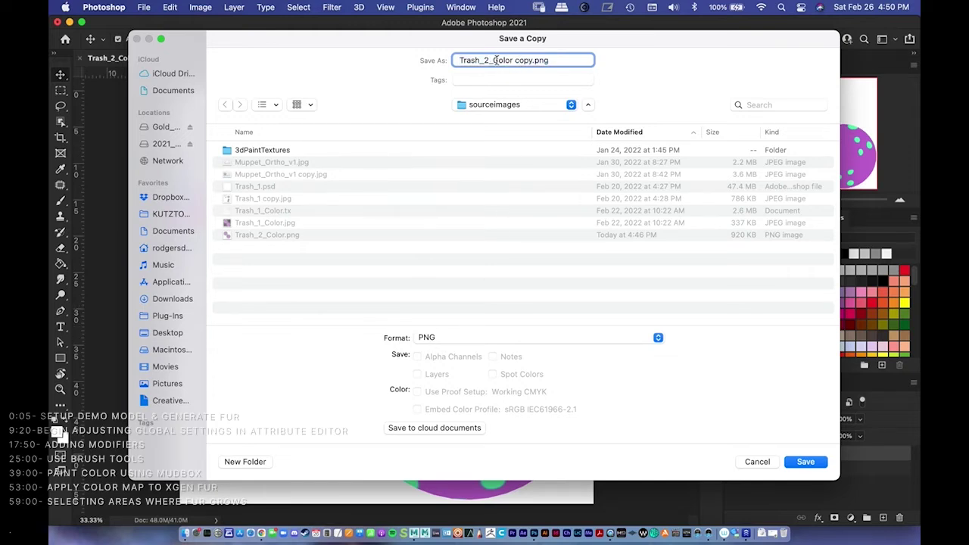
double_click(517, 59)
key("BackSpace")
type("_Ti")
left_click(791, 463)
left_click(637, 264)
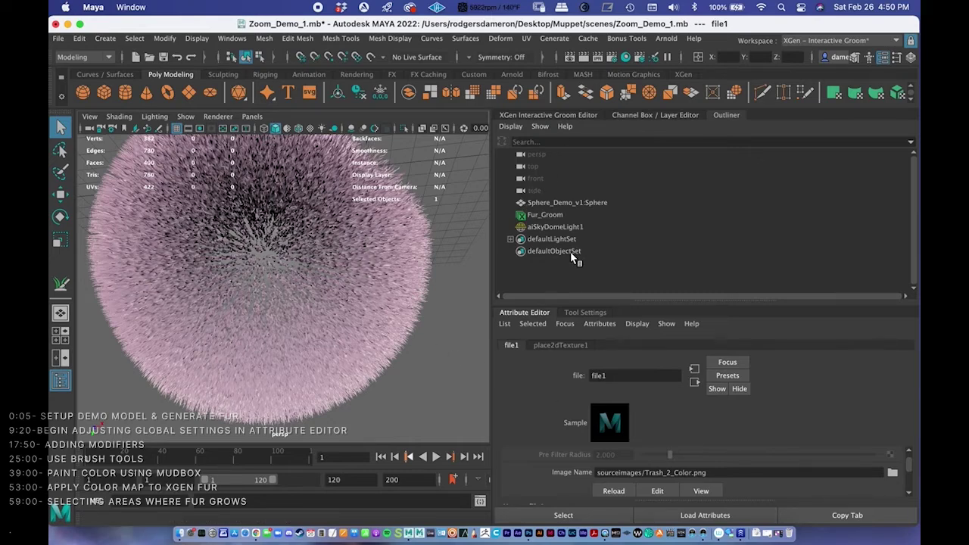
- In Maya, select Fur_Groom in the XGen Interactive Groom Editor and connect a File texture to the hair shader's Tip Color
left_click(534, 115)
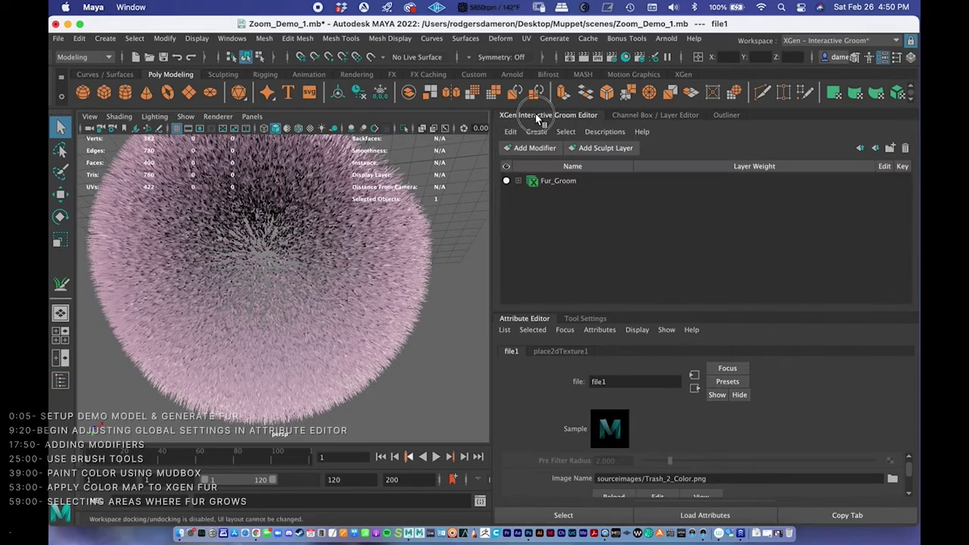
left_click(549, 180)
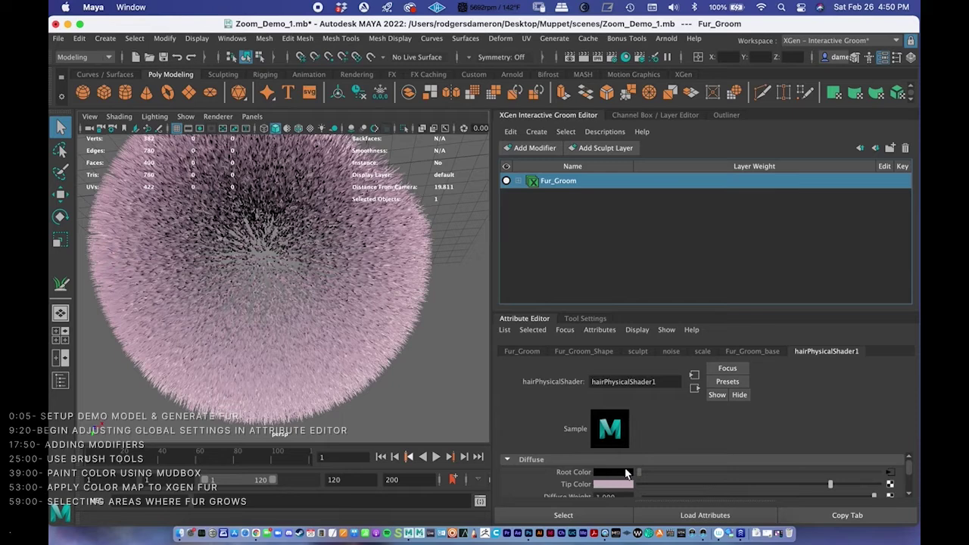
left_click(890, 484)
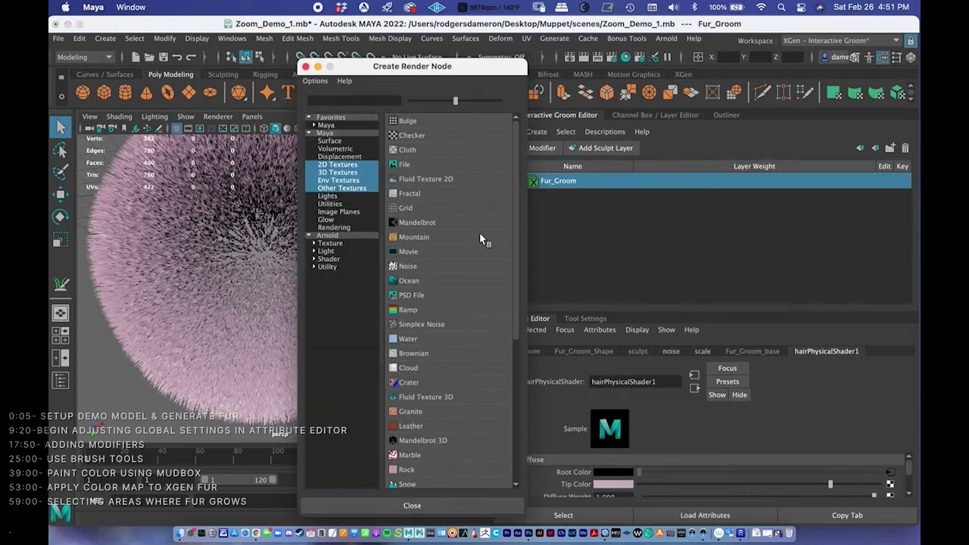
left_click(407, 163)
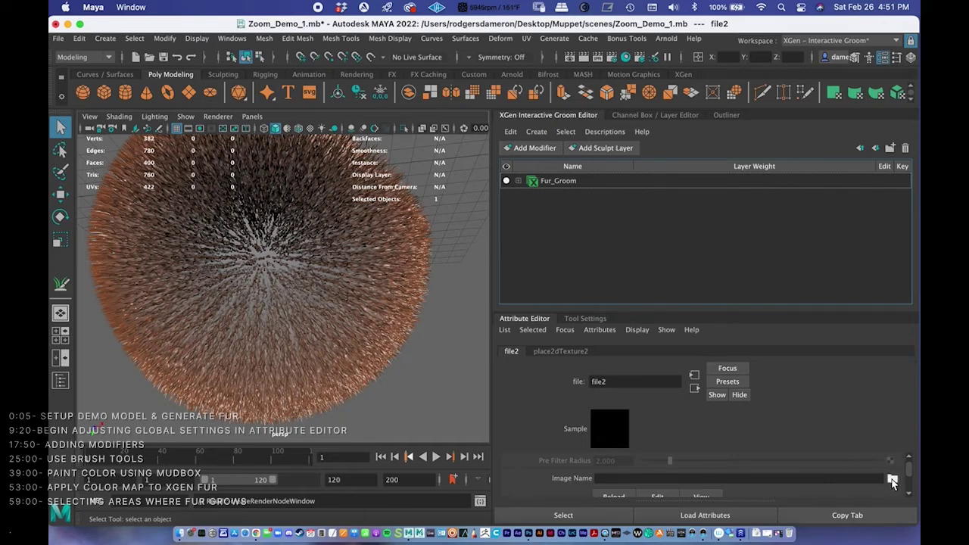
- Load Trash_2_Color_Tip.png from the sourceimages folder as the image of the tip color's file texture
left_click(891, 482)
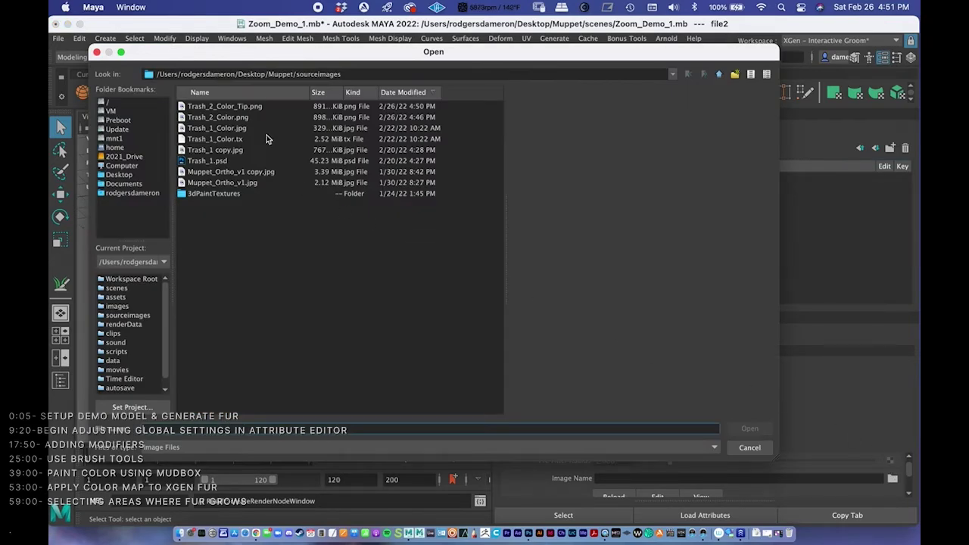
left_click(237, 107)
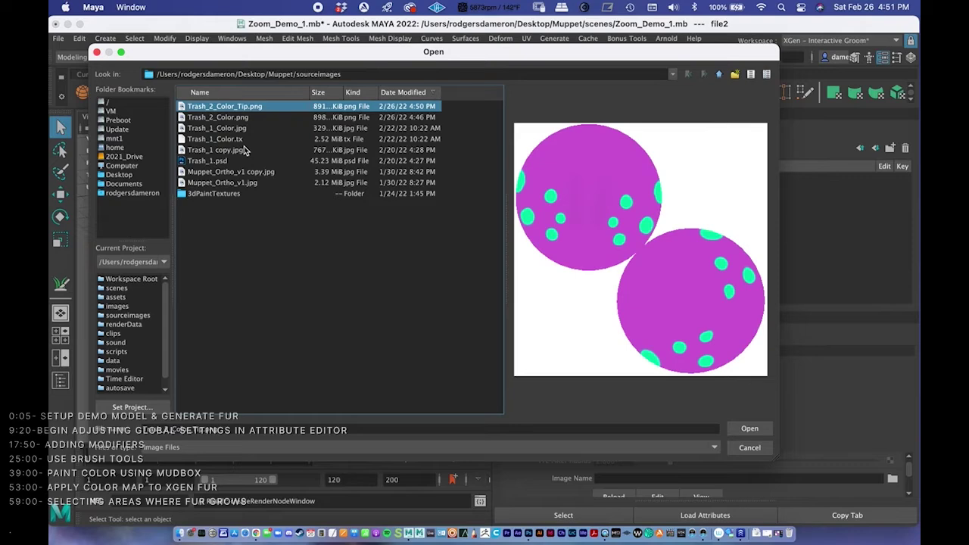
left_click(749, 429)
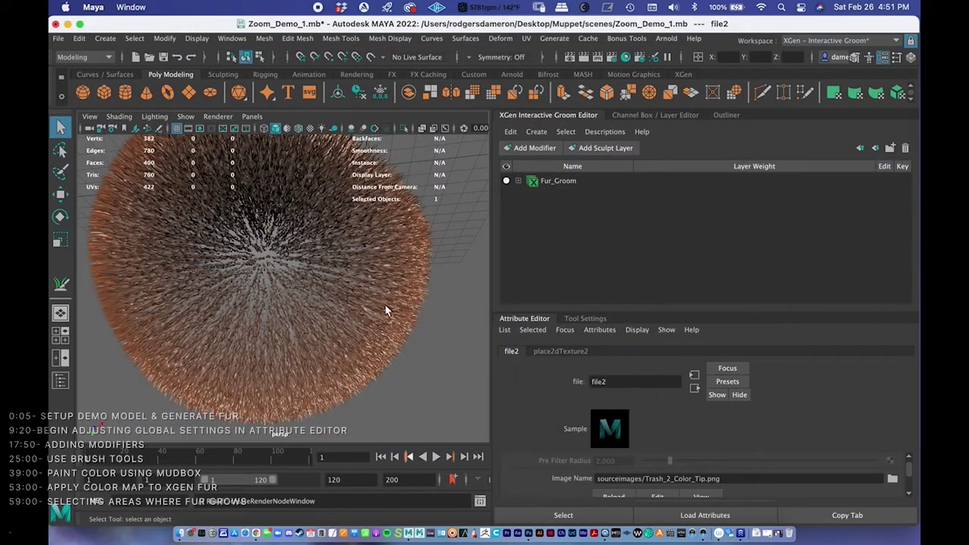
- Select Fur_Groom again, frame the whole furry sphere in the perspective view, and render it with Arnold
scroll(368, 298, "down", 10)
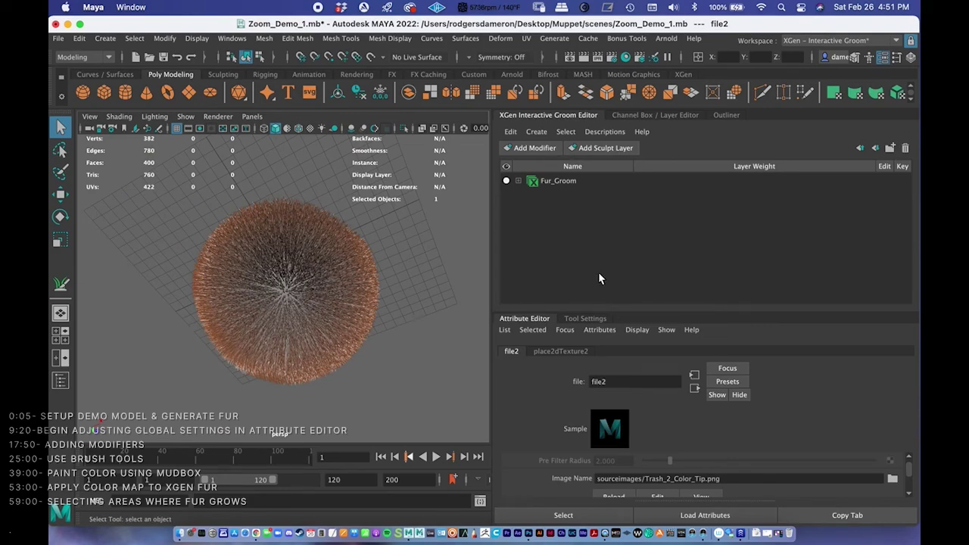
left_click(546, 181)
scroll(310, 244, "up", 6)
left_click_drag(377, 246, 361, 266, "alt")
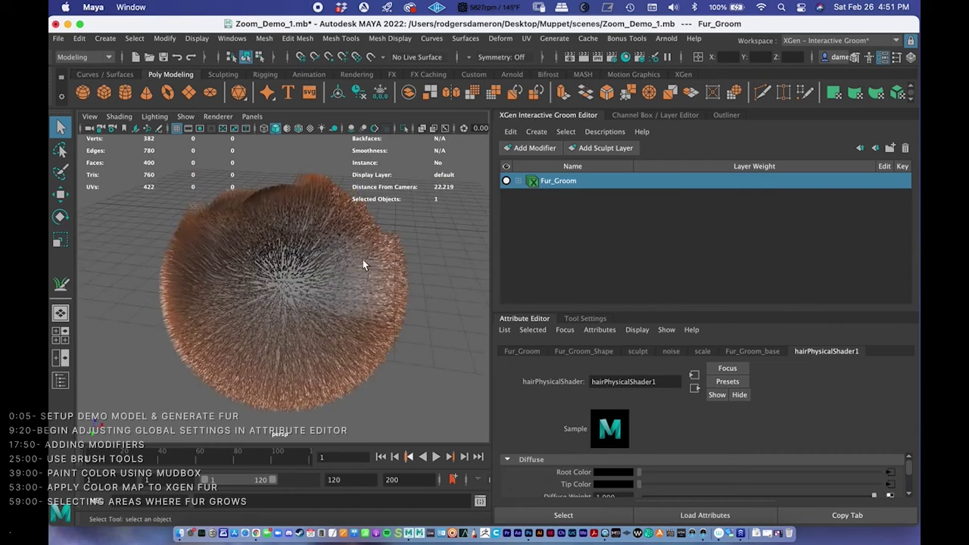
left_click(666, 39)
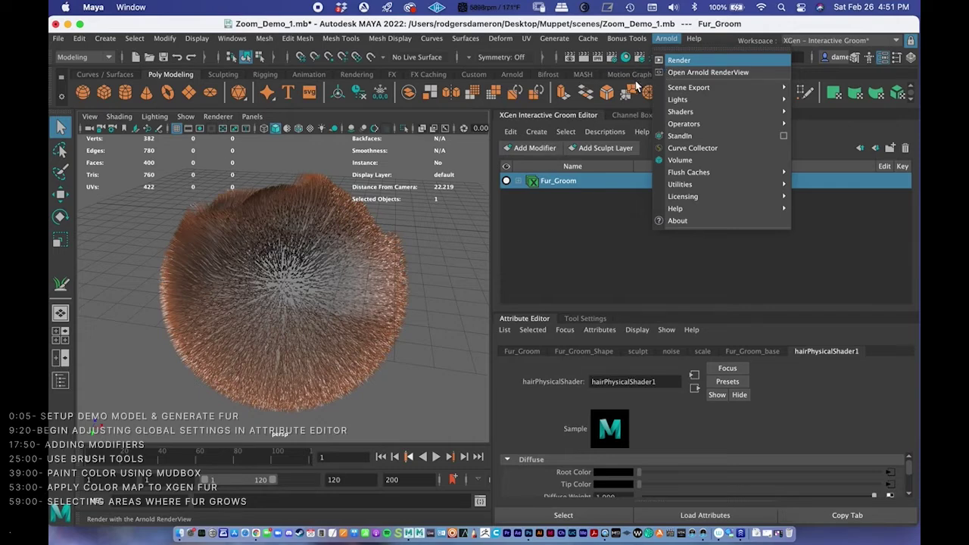
left_click(679, 59)
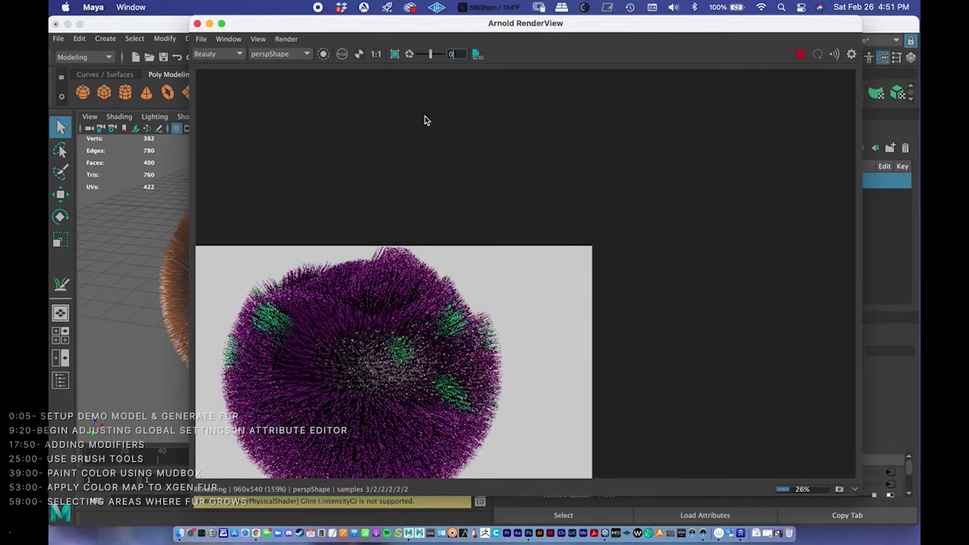
- Center the image in Arnold RenderView, move the window aside, and orbit the sphere to inspect the colored fur from another angle
left_click_drag(364, 22, 399, 17)
middle_click_drag(458, 288, 606, 106)
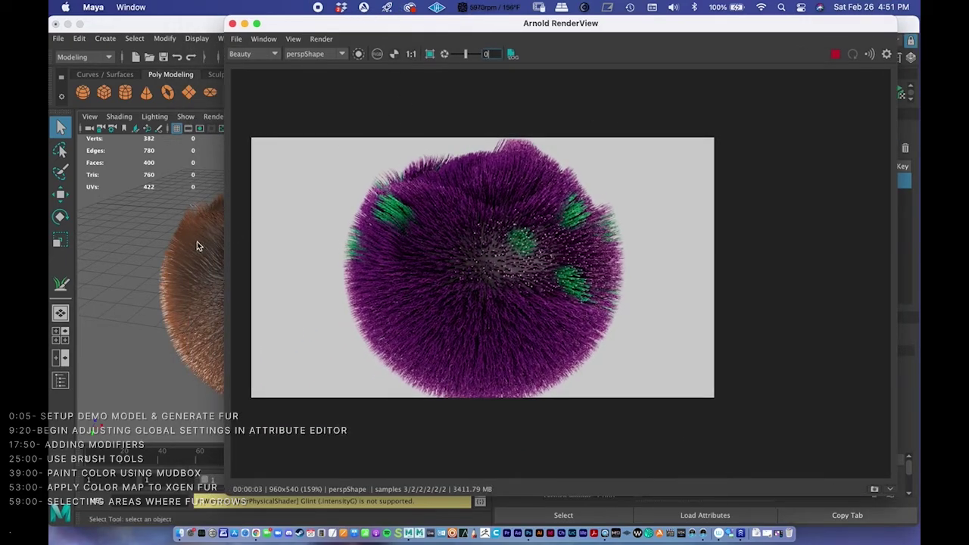
left_click(162, 258)
left_click_drag(162, 257, 195, 277, "alt")
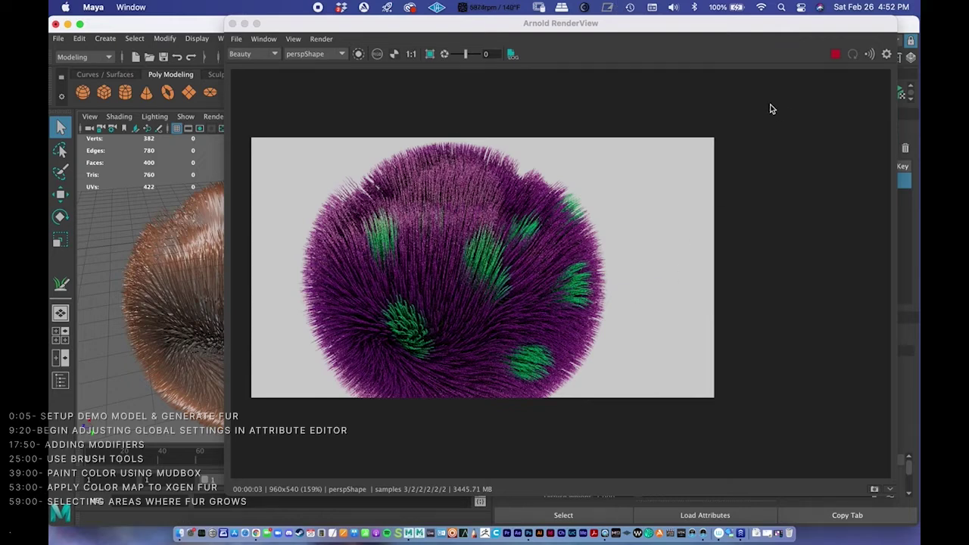
left_click_drag(588, 35, 543, 43)
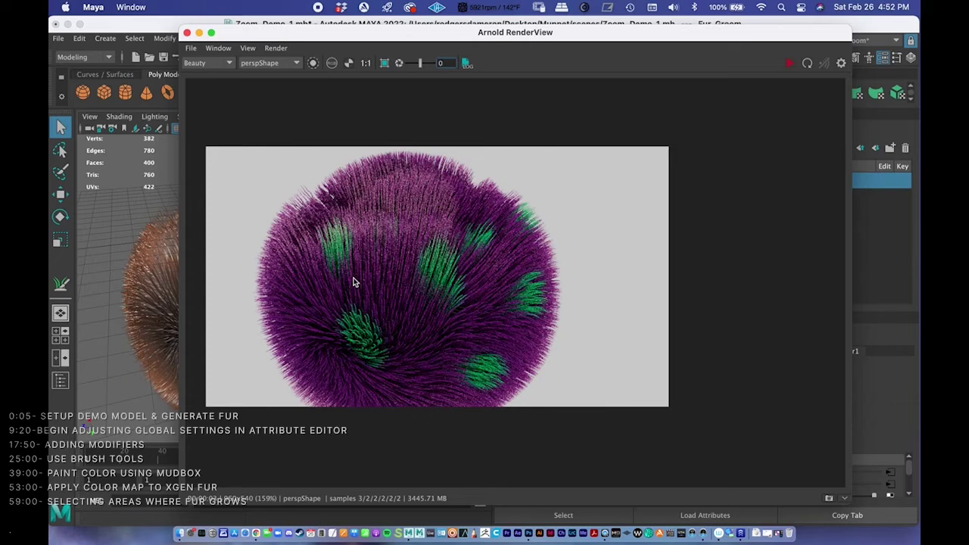
- Close the Arnold RenderView and save the fur demo scene
left_click_drag(248, 33, 323, 53)
left_click(262, 52)
left_click(162, 57)
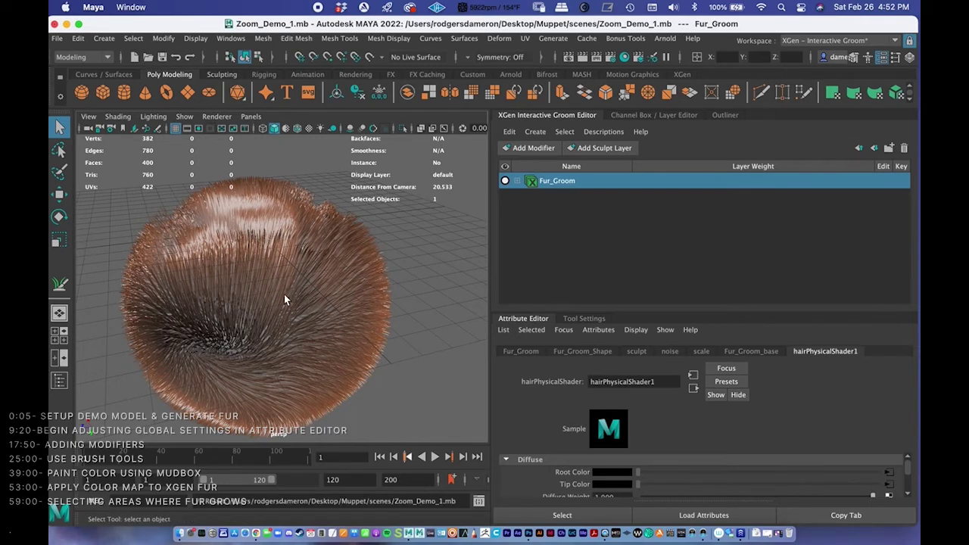
left_click_drag(134, 26, 135, 24)
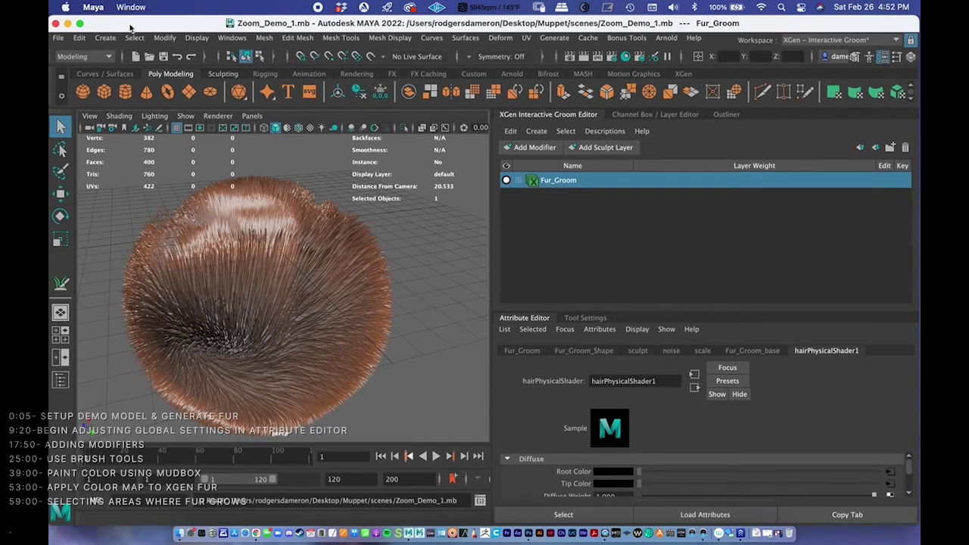
- Open the Muppet_v13.mb scene from the project's scenes folder
left_click(59, 38)
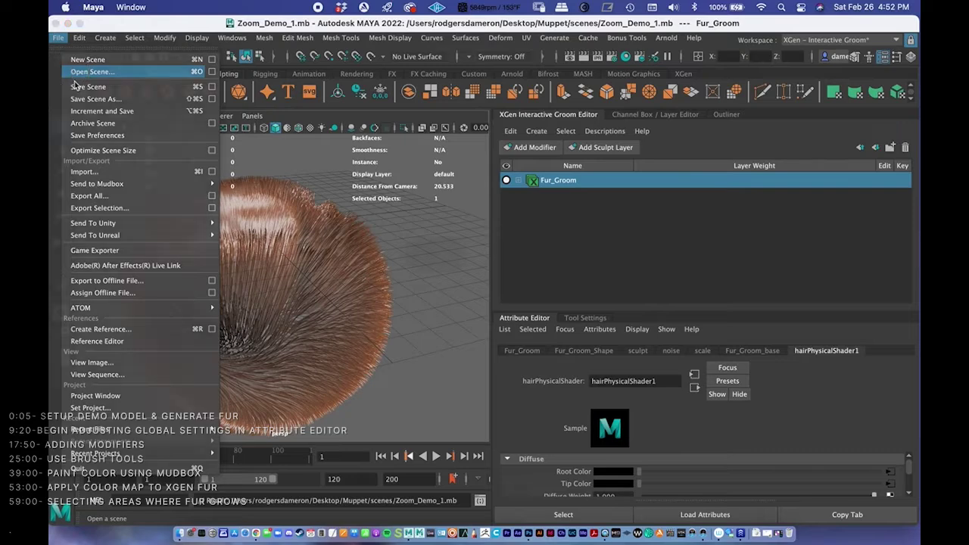
left_click(79, 69)
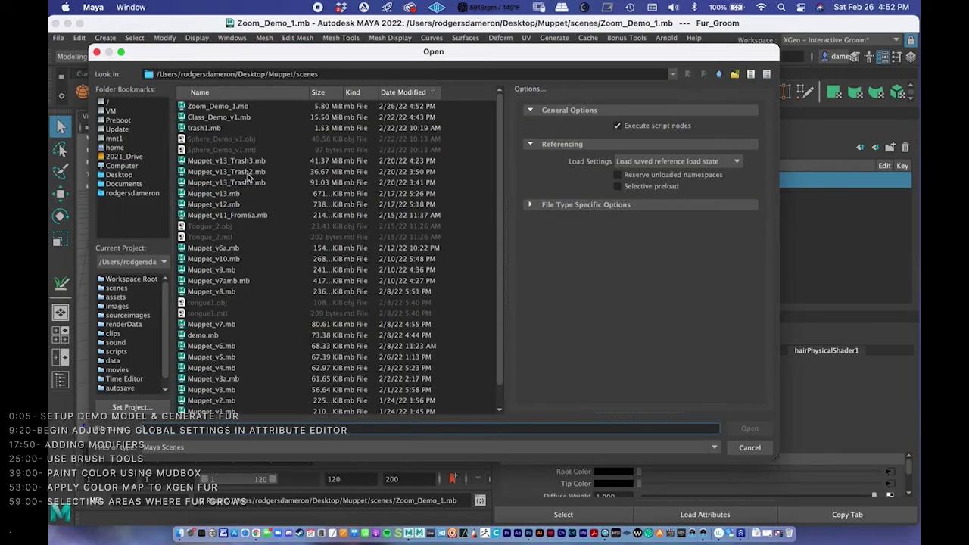
left_click(211, 195)
left_click(765, 432)
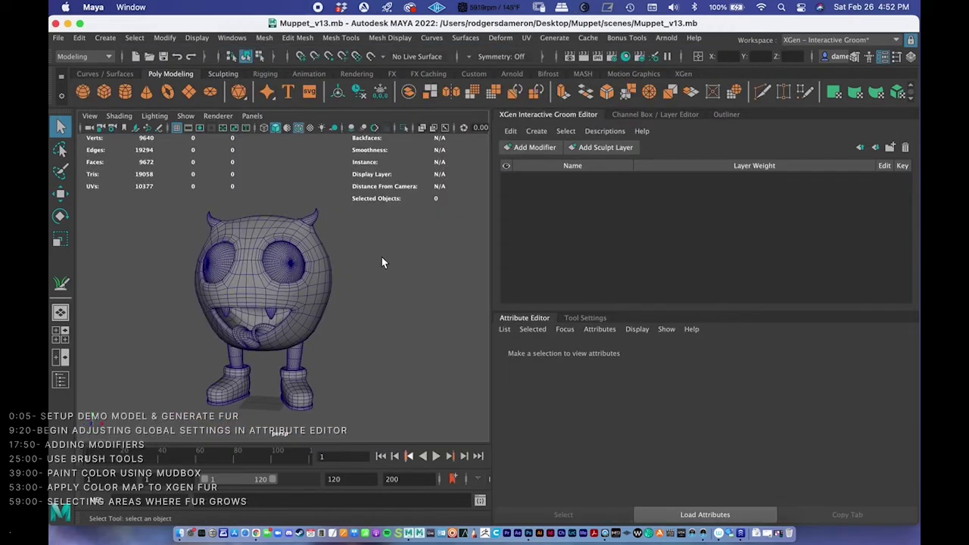
- Try the Pose Sculpting and UV Editing workspaces and view the muppet from several angles
left_click(810, 43)
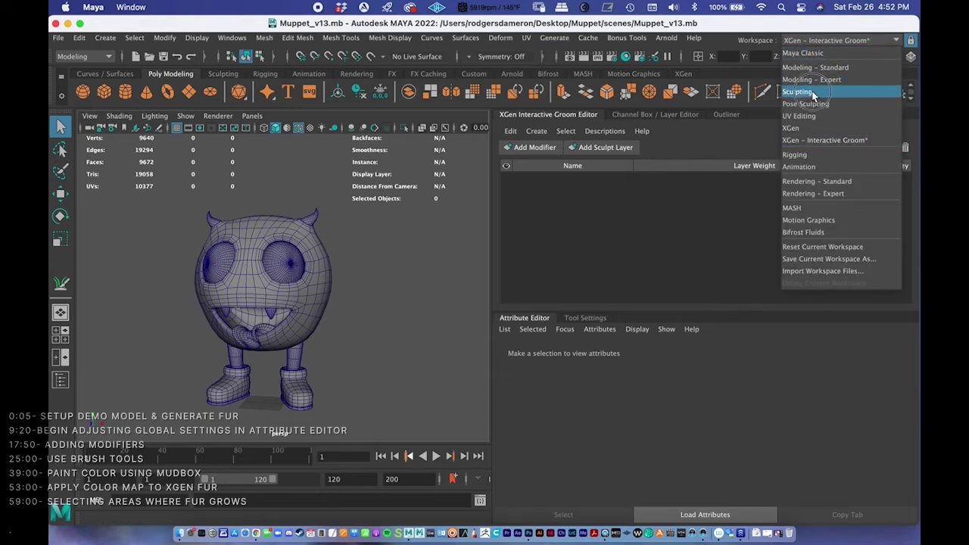
left_click(799, 115)
left_click(894, 45)
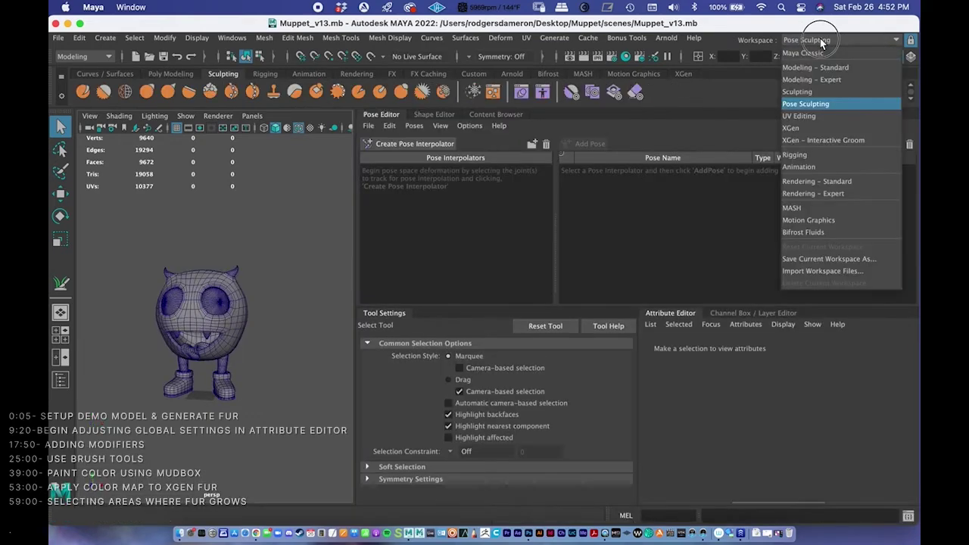
left_click(805, 116)
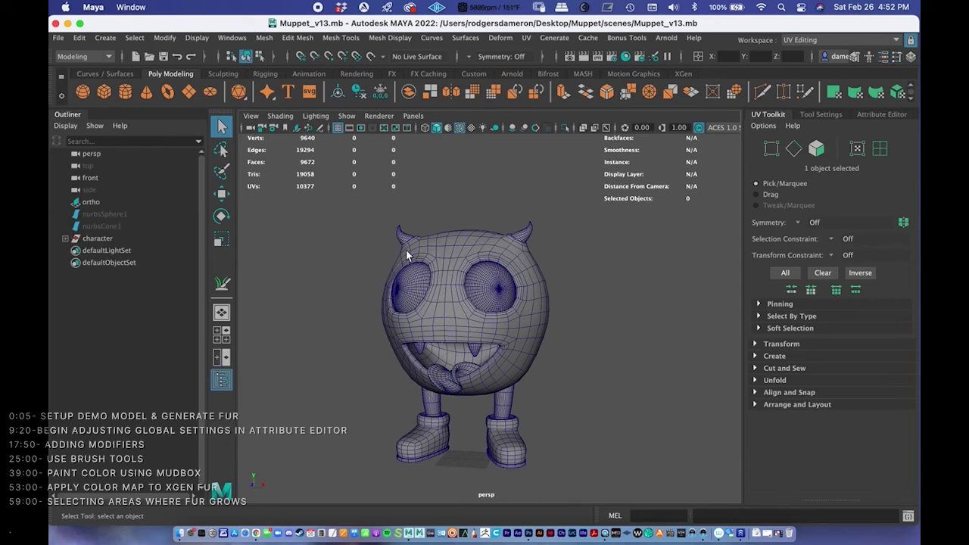
key("space")
left_click_drag(495, 282, 461, 254, "alt")
middle_click_drag(461, 254, 463, 265, "alt")
right_click_drag(458, 255, 543, 250, "alt")
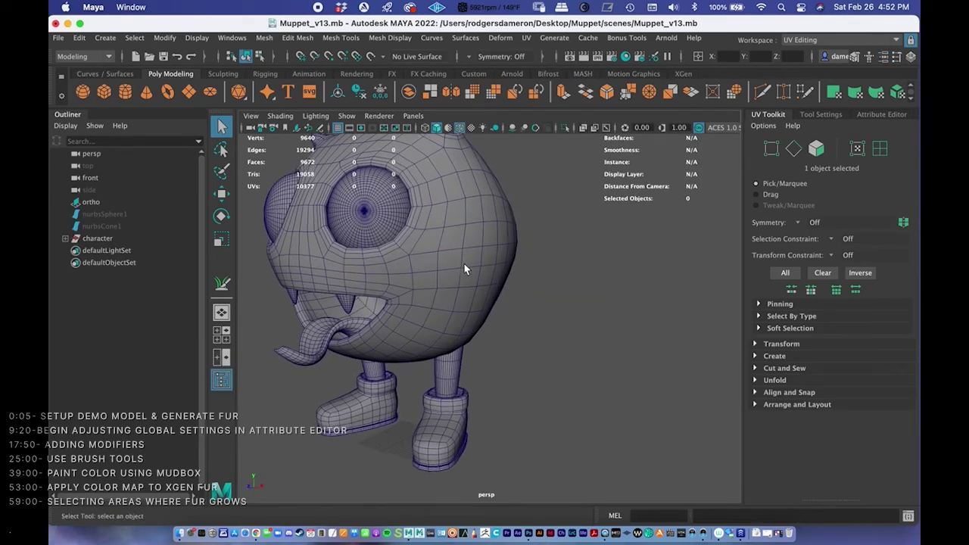
left_click_drag(468, 262, 534, 257, "alt")
middle_click_drag(473, 254, 475, 277, "alt")
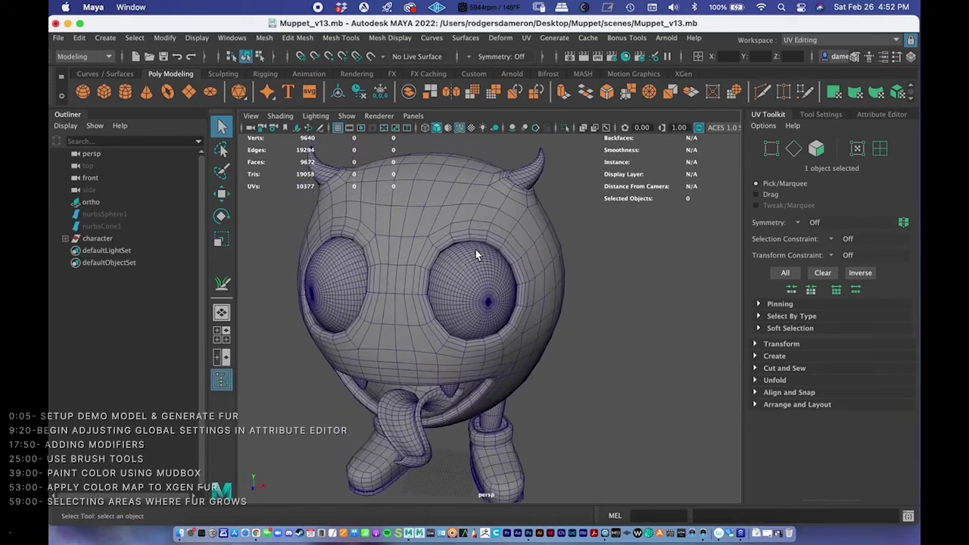
left_click_drag(476, 256, 507, 244, "alt")
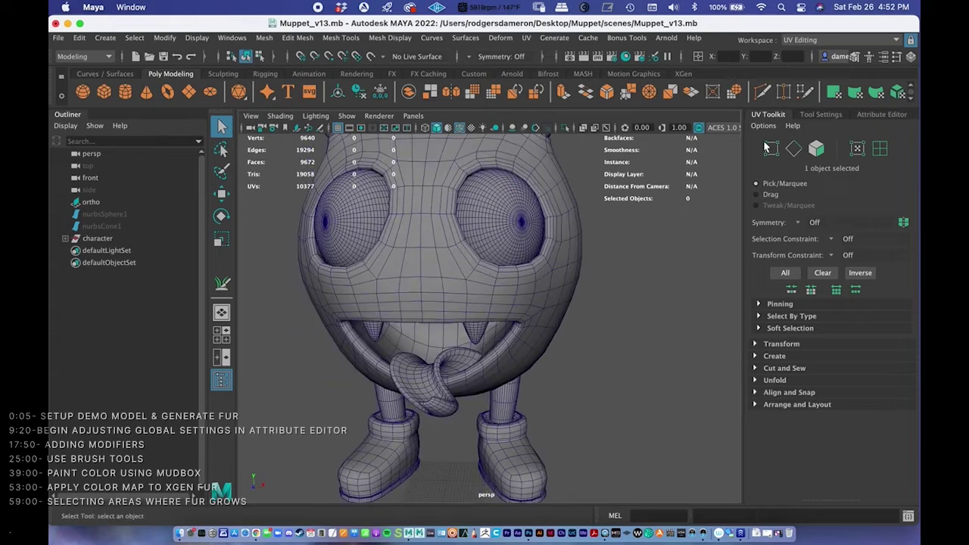
- Switch to the Maya Classic workspace and show the Channel Box / Layer Editor
left_click(817, 42)
left_click(804, 52)
right_click_drag(530, 287, 485, 205, "alt")
left_click(914, 166)
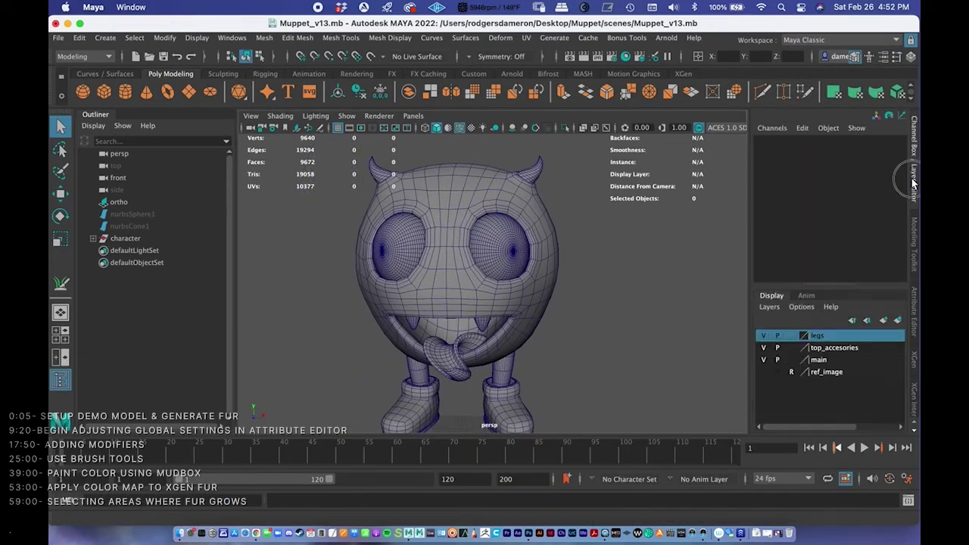
- Smooth the muppet's Body mesh with 1 division, then leave the tool and deselect the mesh
middle_click_drag(515, 276, 509, 250, "alt")
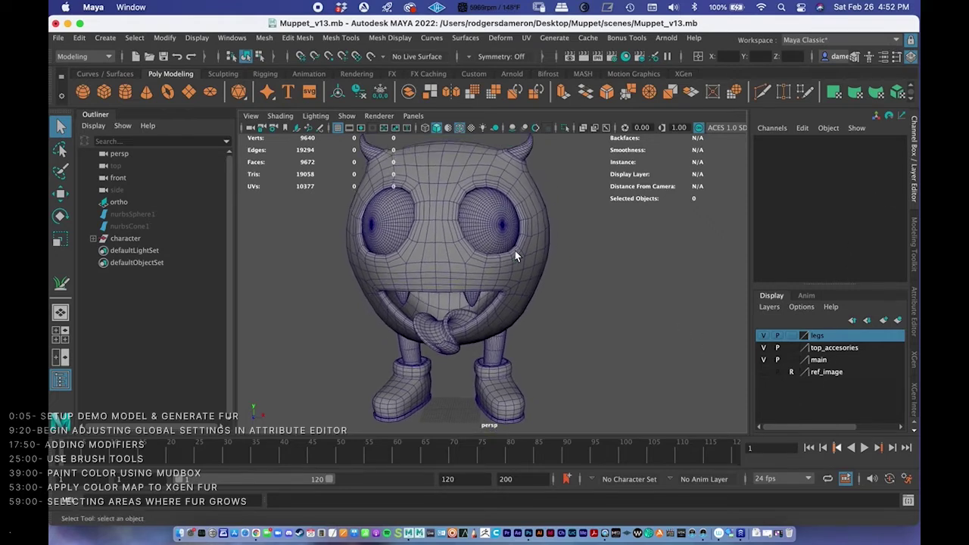
right_click_drag(509, 250, 459, 264, "alt")
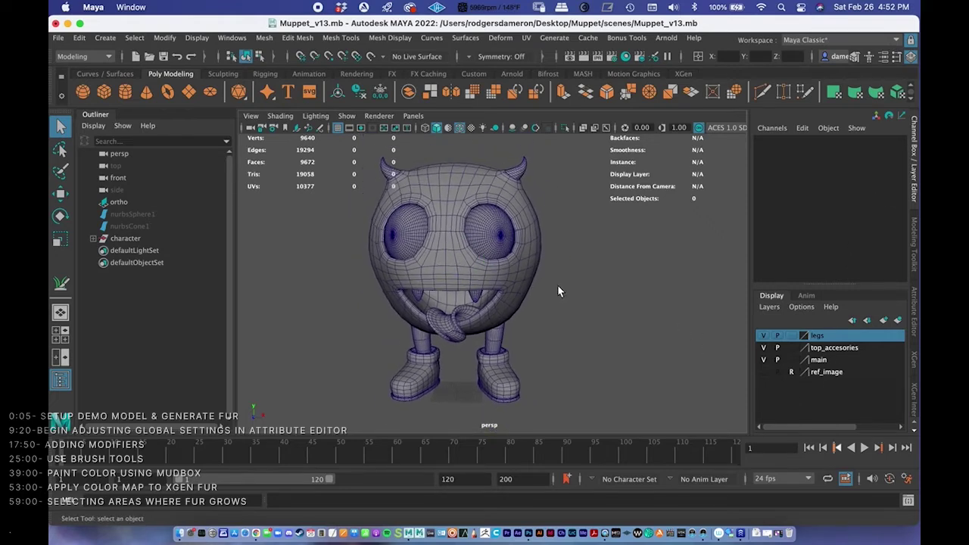
left_click_drag(557, 289, 498, 300, "alt")
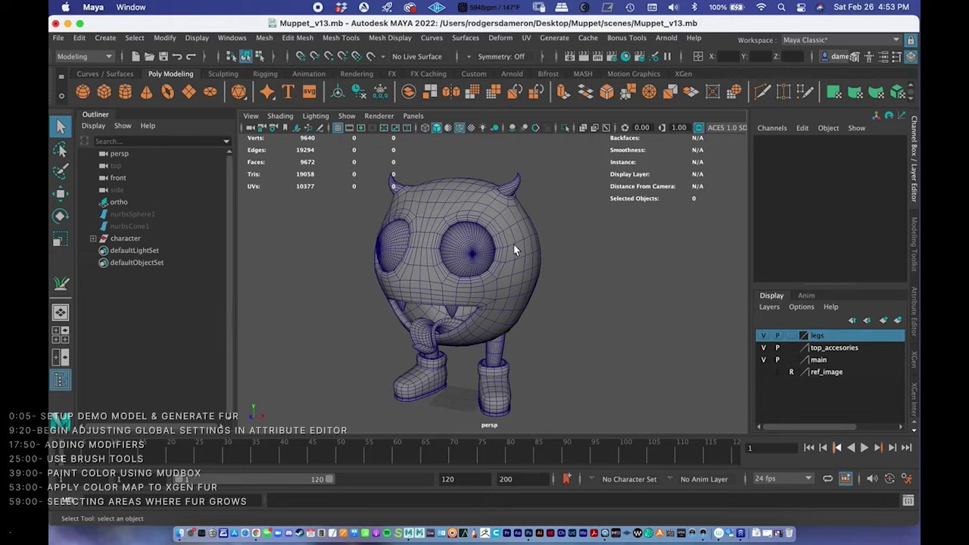
left_click(490, 299)
right_click_drag(536, 238, 572, 241, "alt")
left_click_drag(524, 244, 560, 246, "alt")
middle_click_drag(548, 231, 555, 218, "alt")
right_click_drag(550, 214, 493, 223, "alt")
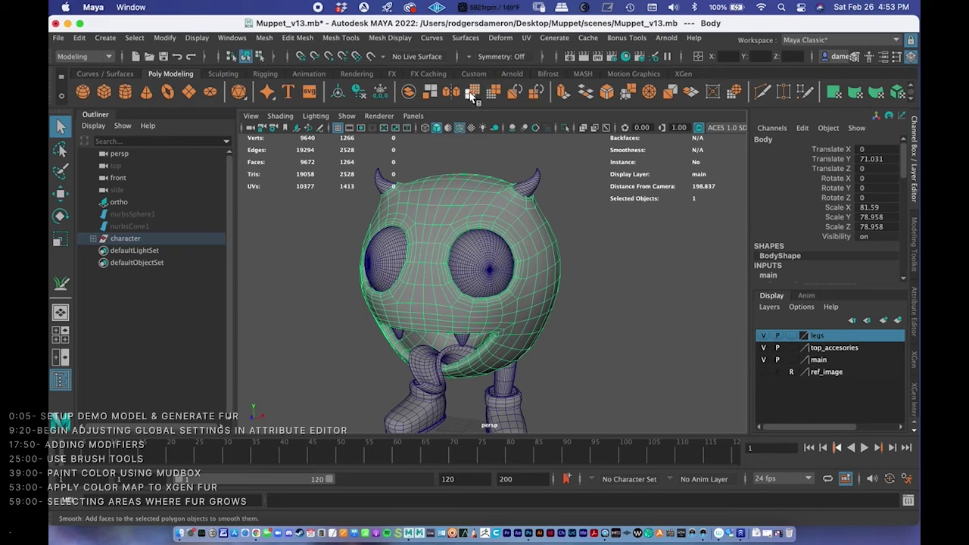
left_click(472, 93)
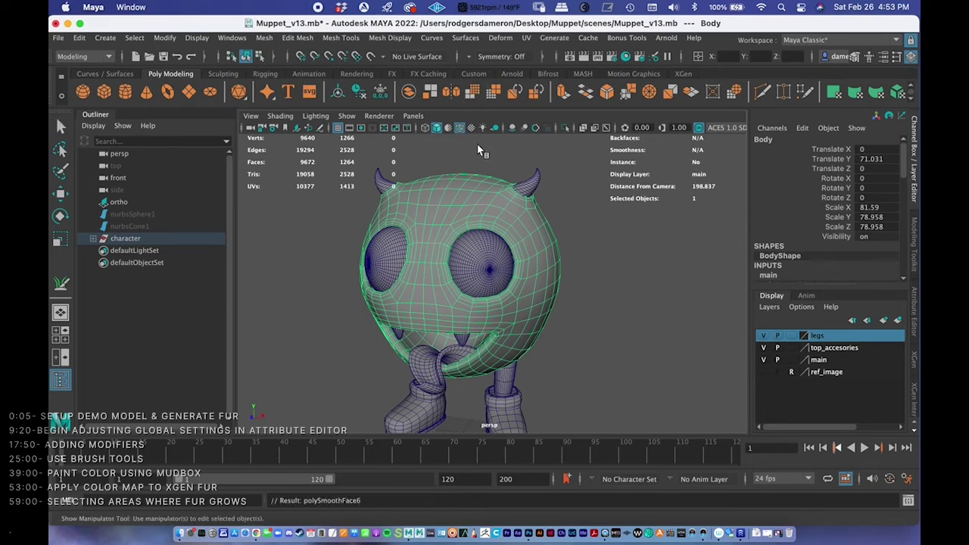
key("q")
left_click(600, 271)
- Hide the legs and top_accesories display layers so that only the muppet's main body is shown
left_click_drag(546, 306, 519, 247, "alt")
left_click_drag(532, 253, 575, 258, "alt")
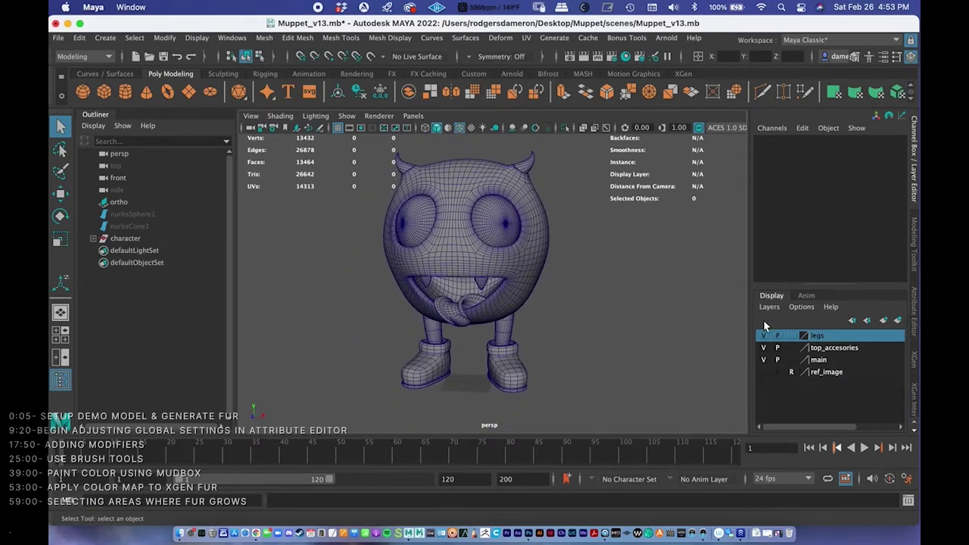
left_click(763, 335)
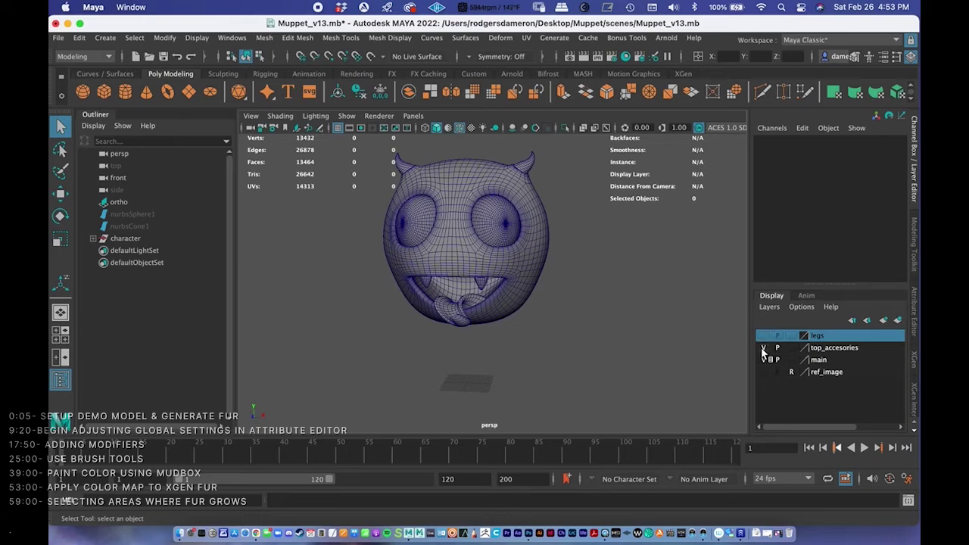
left_click(763, 347)
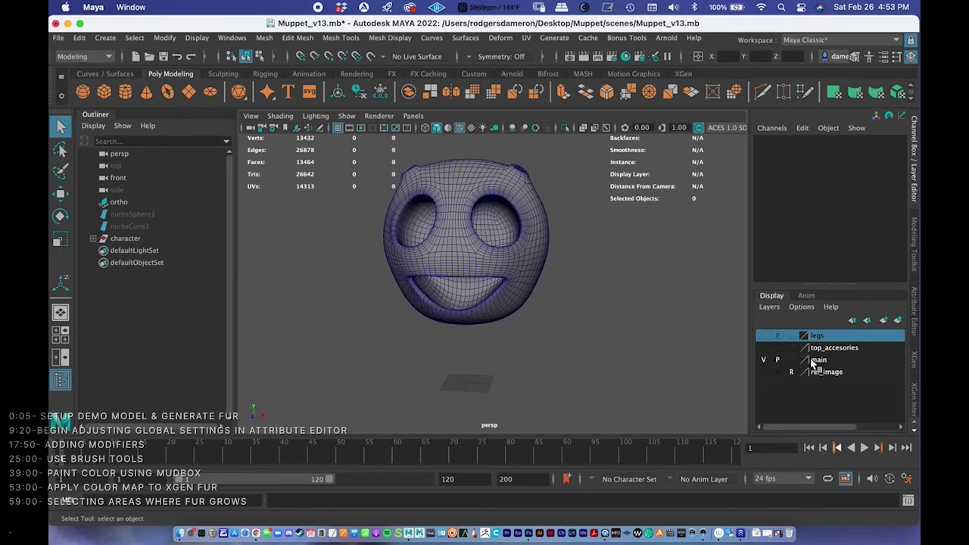
- Put the Body mesh in face mode and select the complete face loop around one eye socket's rim
left_click_drag(569, 292, 487, 243, "alt")
right_click_drag(486, 243, 561, 248, "alt")
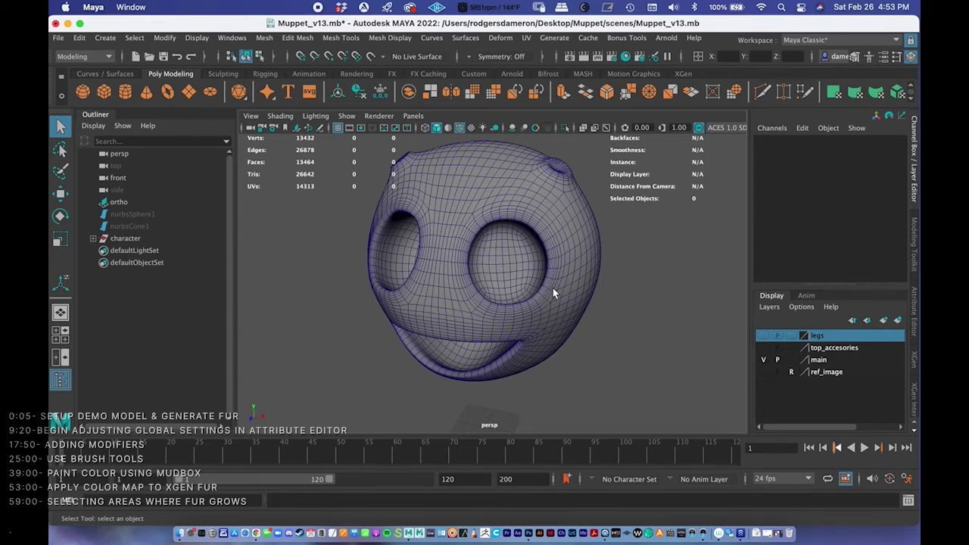
left_click_drag(574, 309, 547, 262, "alt")
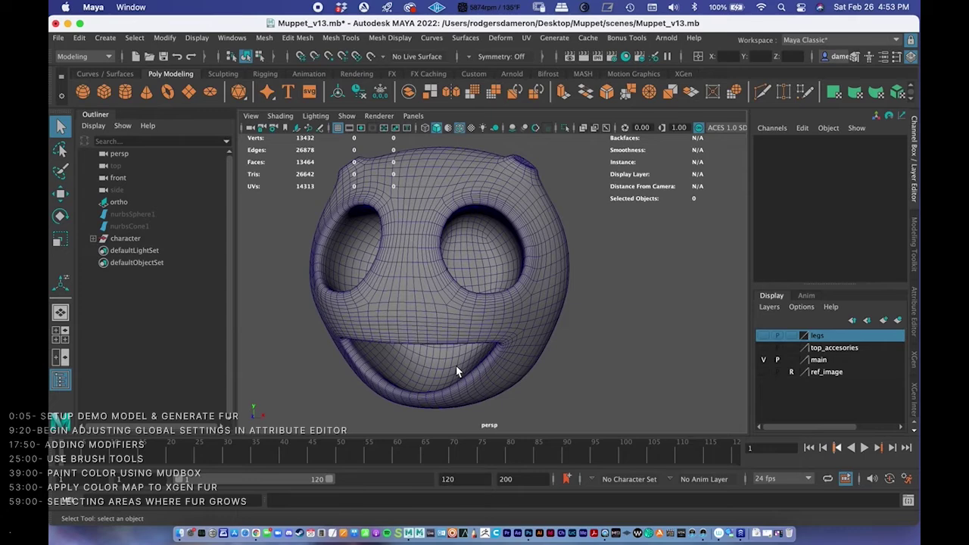
left_click_drag(537, 225, 535, 246, "alt")
left_click_drag(483, 278, 480, 252, "alt")
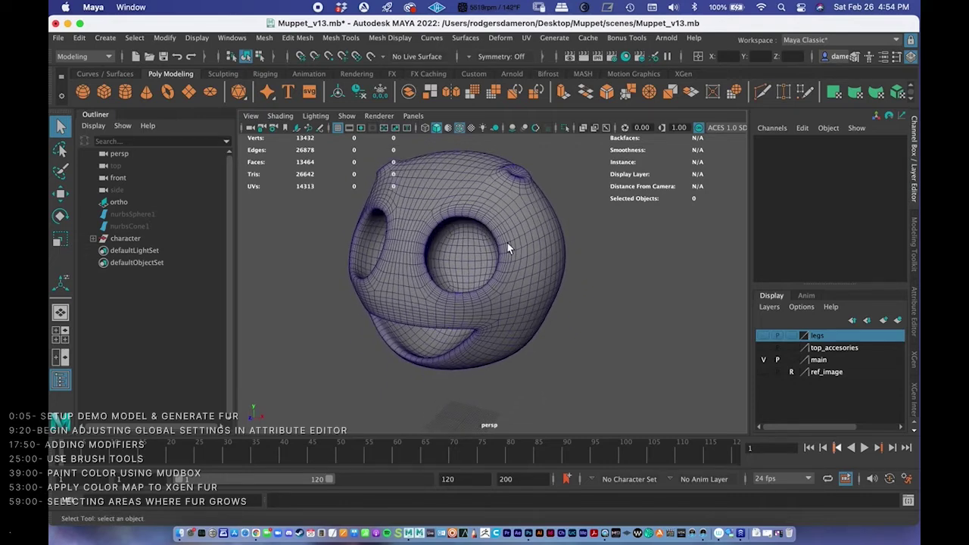
right_click_drag(473, 224, 548, 215)
right_click_drag(497, 176, 502, 215)
middle_click_drag(472, 204, 458, 221, "alt")
right_click_drag(459, 225, 518, 210, "alt")
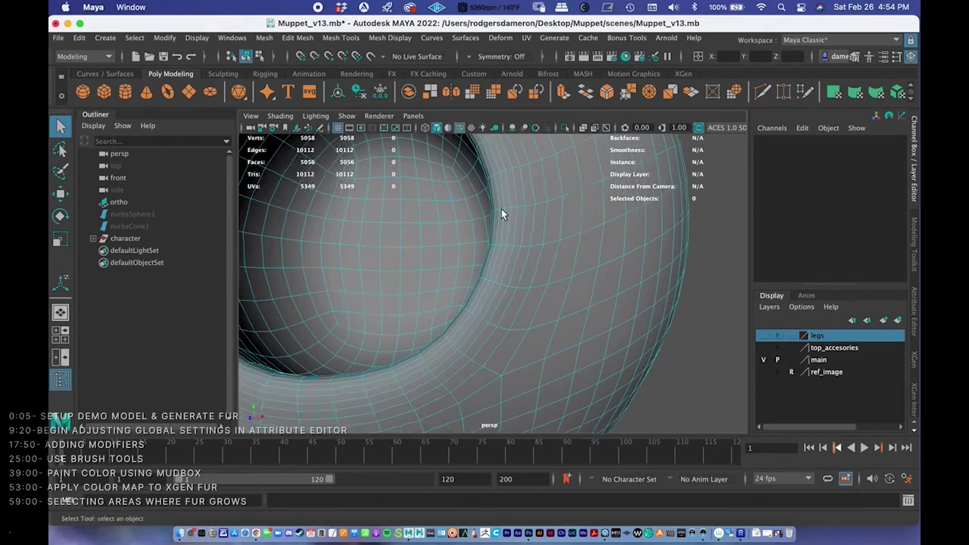
middle_click_drag(454, 201, 494, 212, "alt")
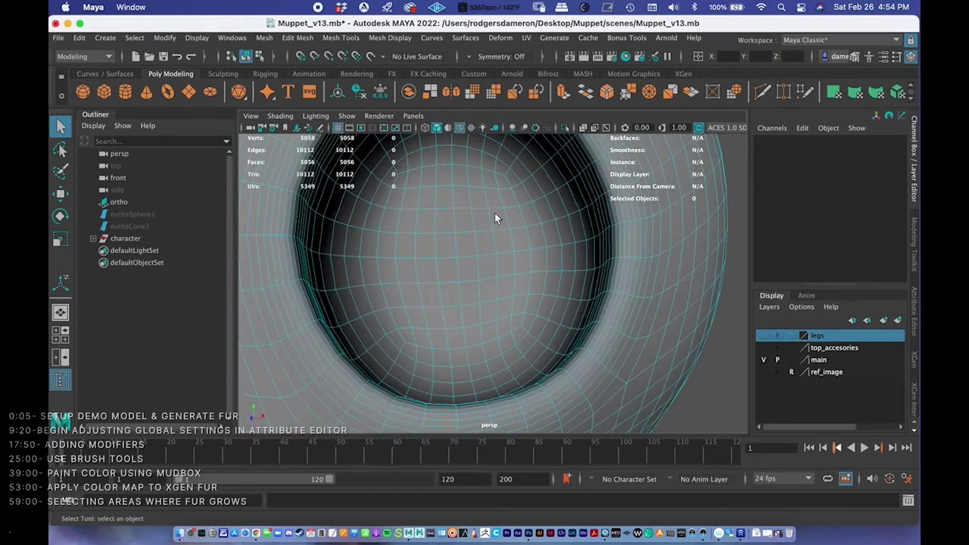
left_click(621, 237)
double_click(619, 268, "shift")
left_click_drag(576, 258, 567, 260, "alt")
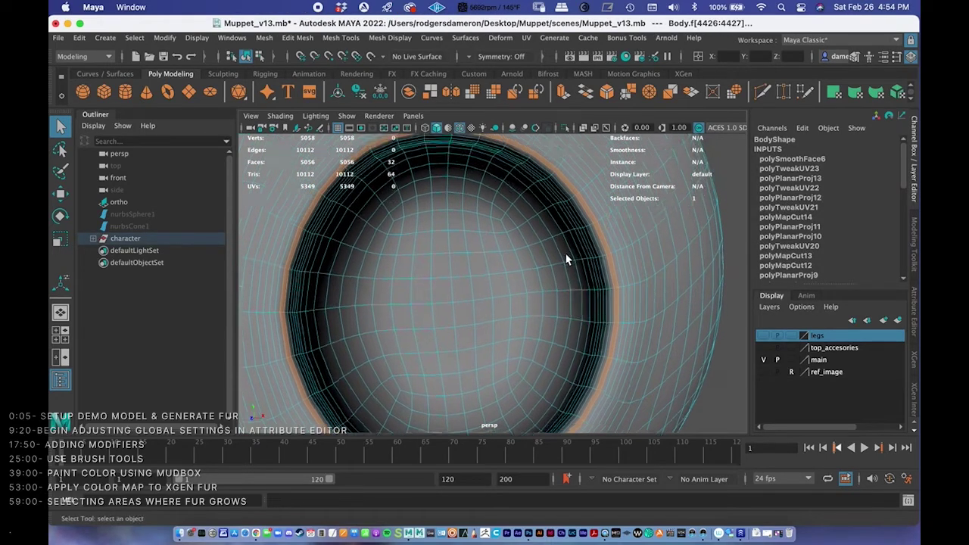
- Select the complete face loop around the rim of the mouth opening instead
right_click_drag(567, 259, 472, 230, "alt")
left_click_drag(498, 234, 549, 236, "alt")
left_click_drag(459, 221, 583, 237, "alt")
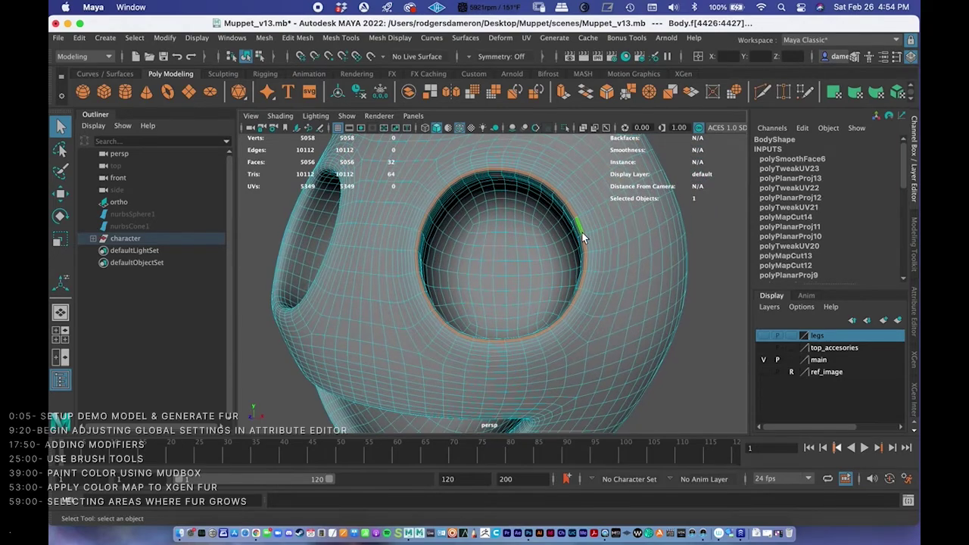
left_click_drag(424, 248, 528, 216, "alt")
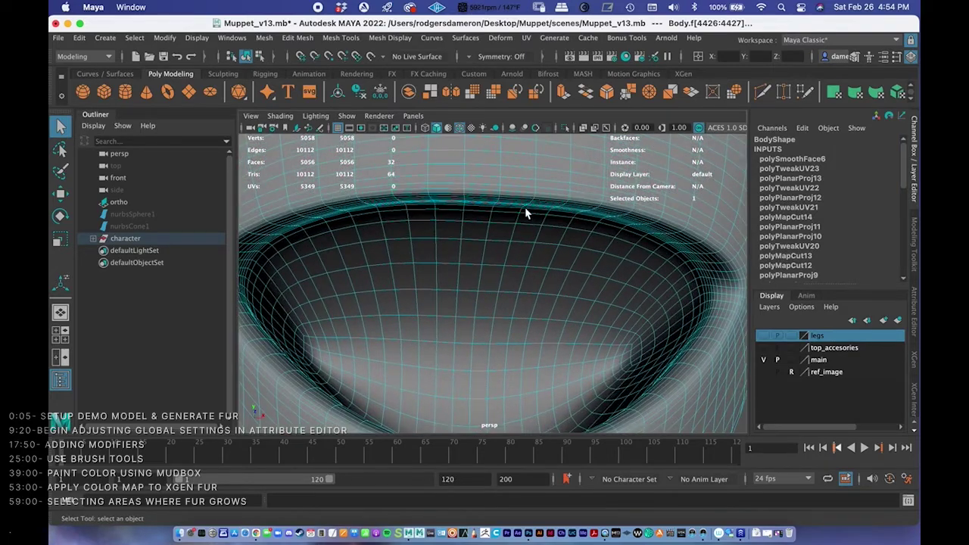
left_click(516, 196)
left_click(543, 195, "shift")
double_click(543, 196, "shift")
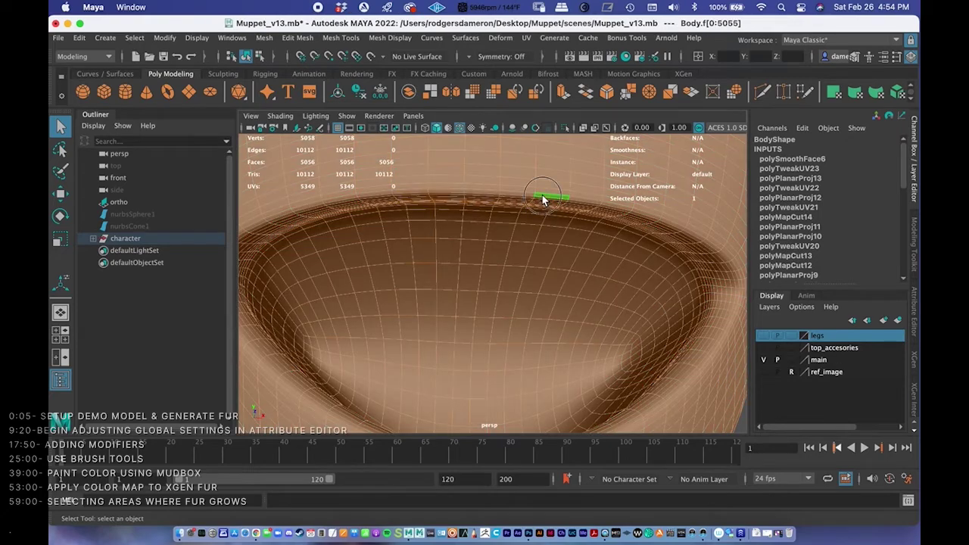
left_click(542, 199)
double_click(529, 201)
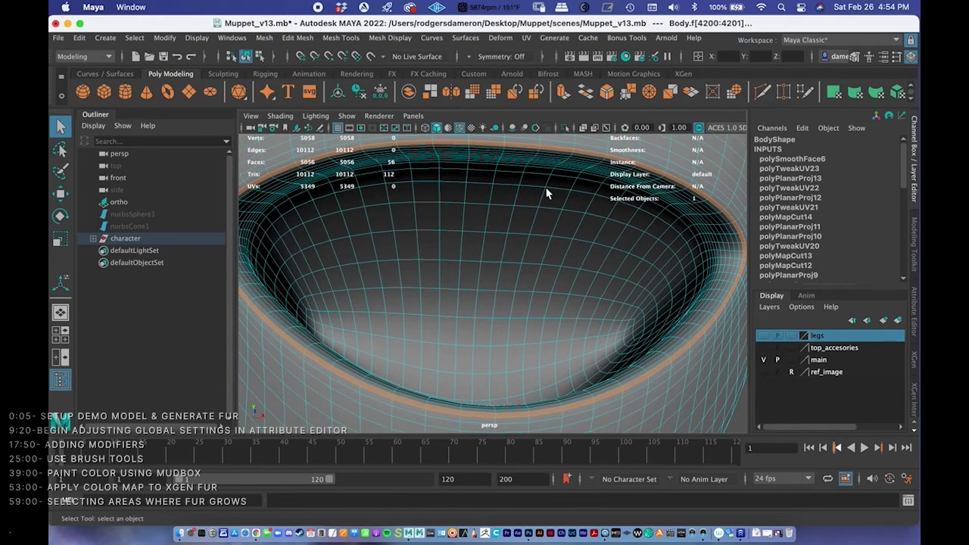
- Return to object mode with the whole Body mesh selected
right_click_drag(550, 191, 480, 219, "alt")
left_click_drag(480, 219, 481, 262, "alt")
left_click_drag(436, 296, 492, 277, "alt")
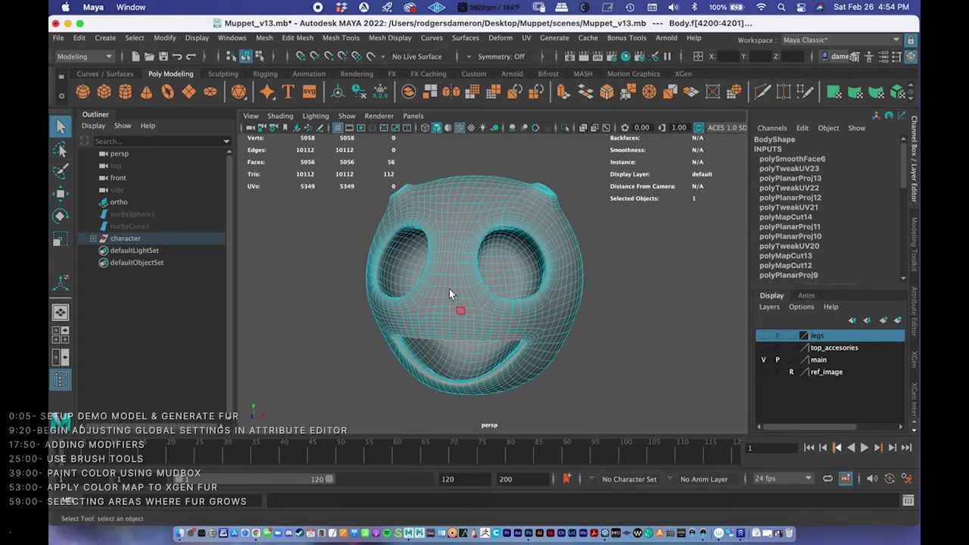
left_click_drag(459, 309, 451, 257, "alt")
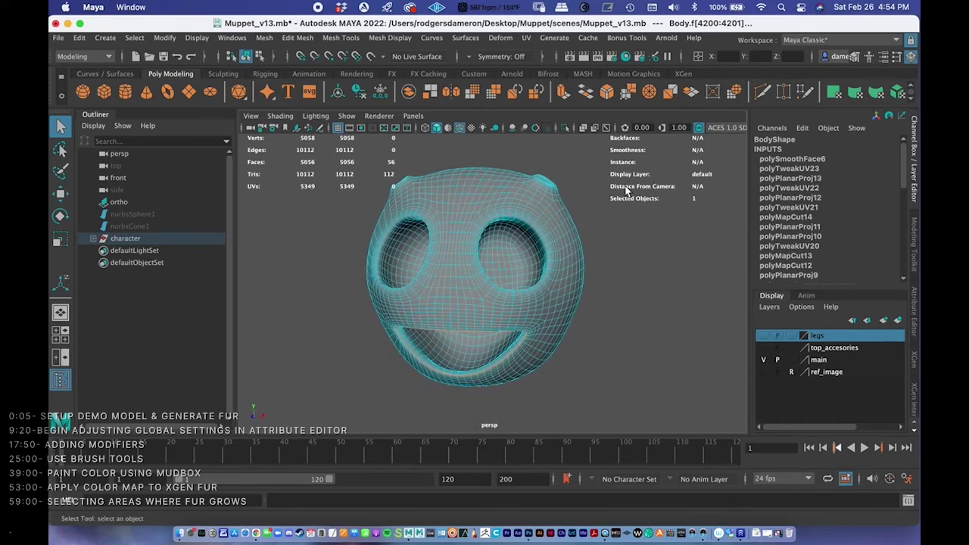
right_click_drag(460, 223, 396, 202)
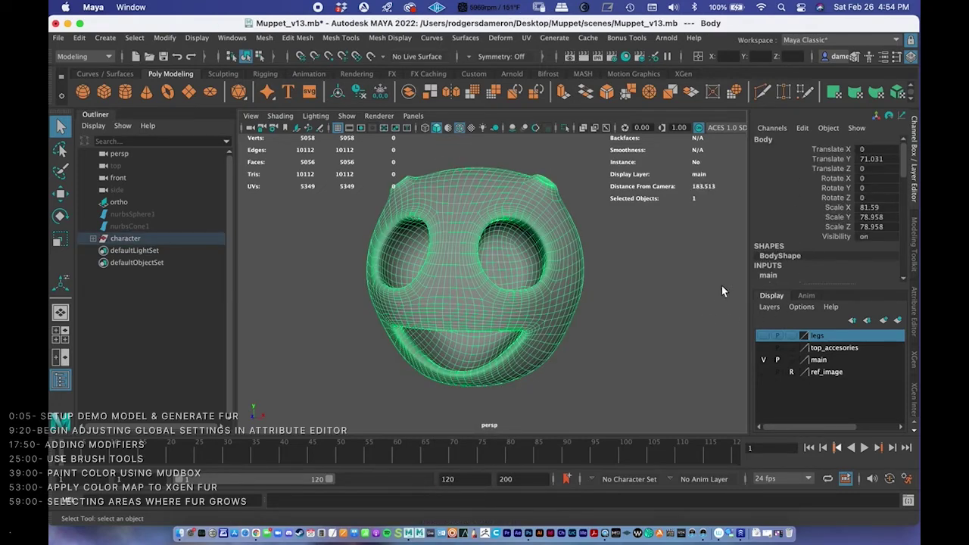
- Review the Body mesh's list of construction inputs and delete its history
left_click_drag(846, 285, 820, 342)
scroll(804, 322, "down", 10)
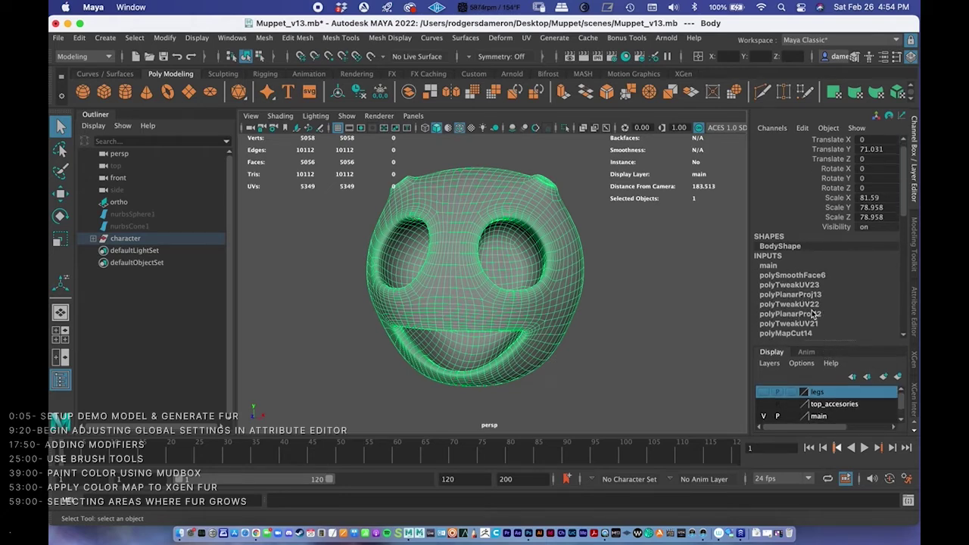
scroll(810, 302, "up", 8)
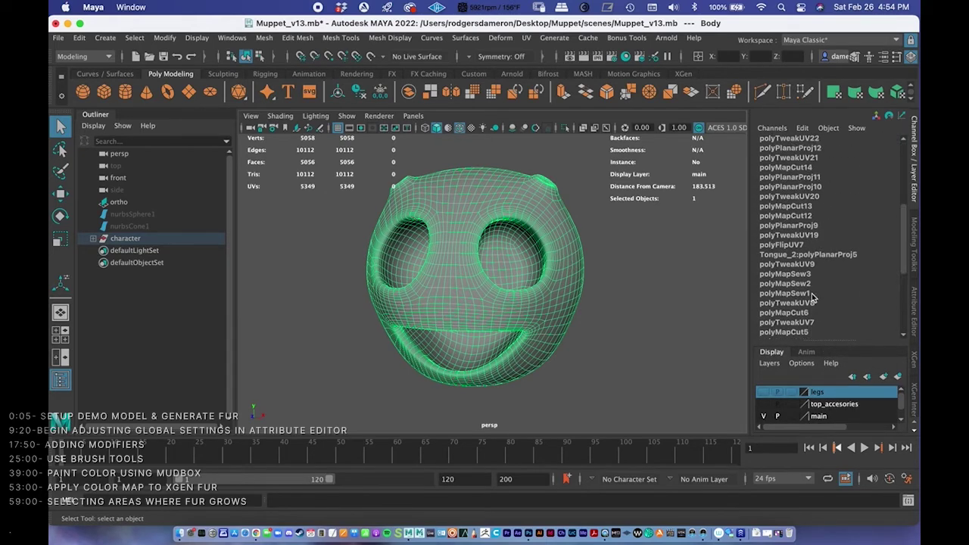
scroll(803, 303, "up", 2)
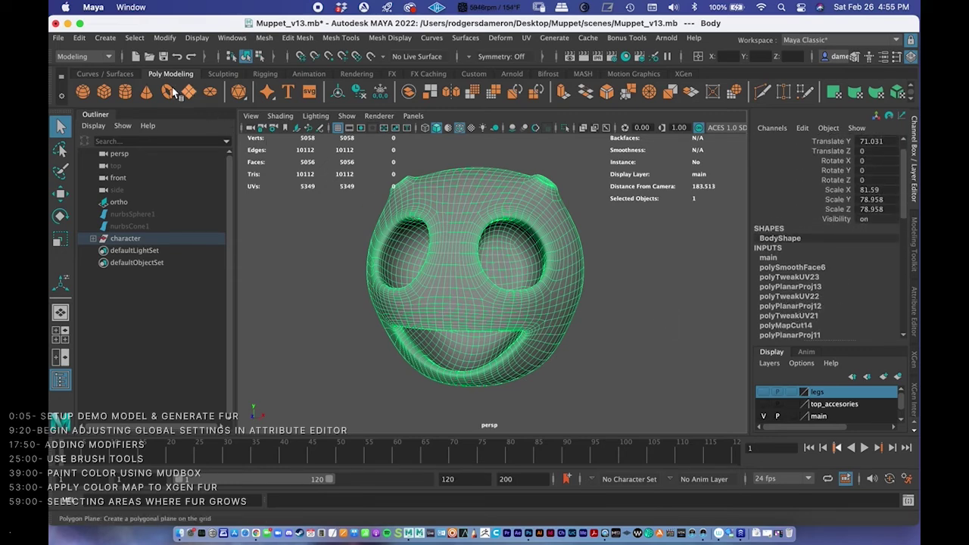
left_click(81, 39)
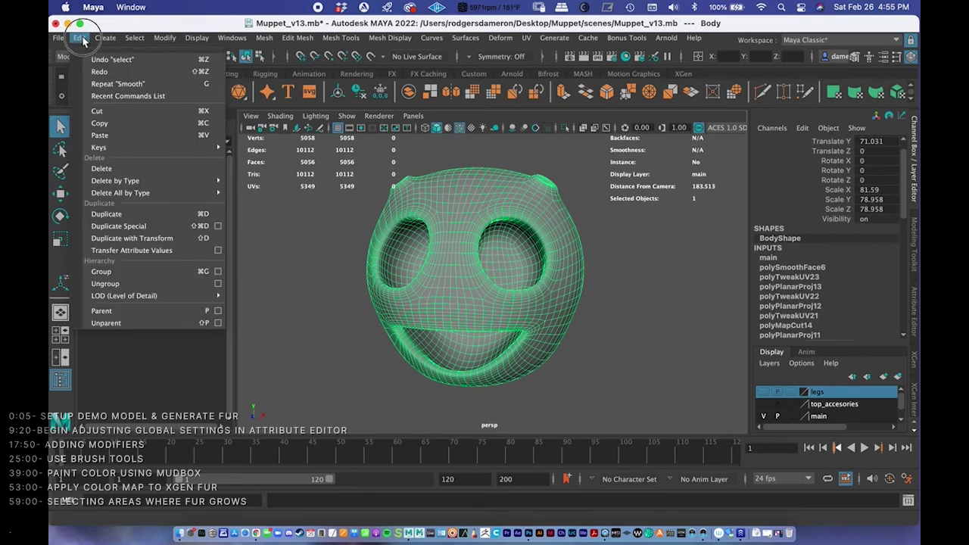
mouse_move(154, 182)
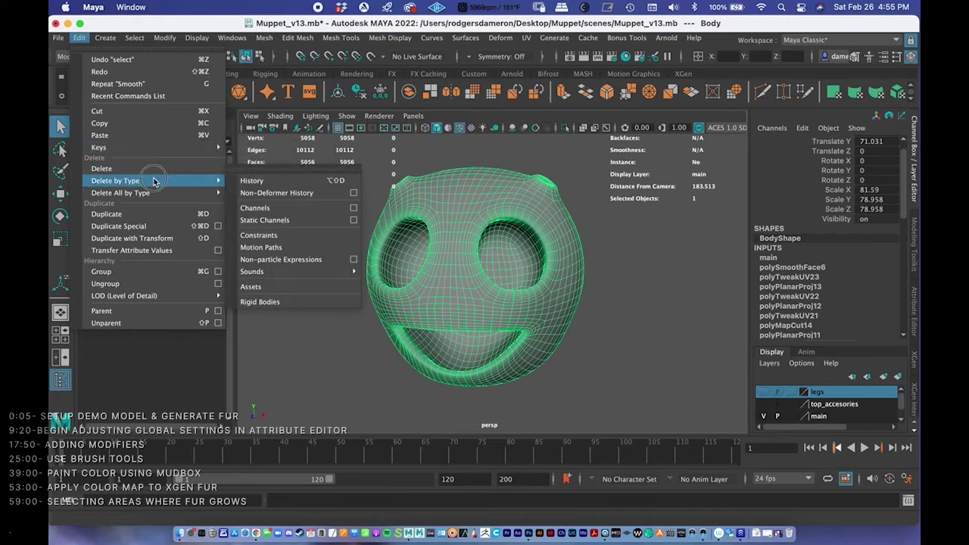
left_click(265, 182)
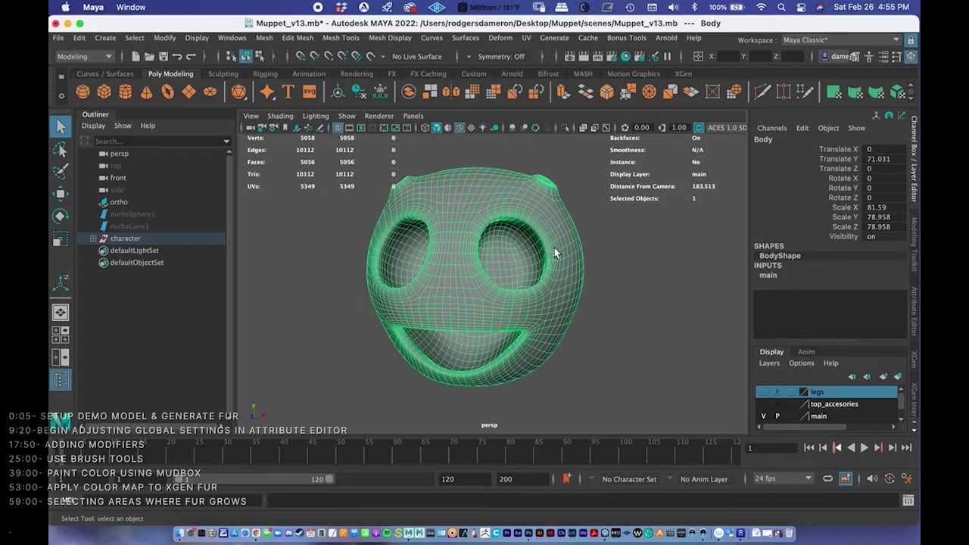
- Switch the workspace to UV Editing and split the viewport into side-by-side front and perspective views
left_click_drag(555, 243, 542, 261, "alt")
left_click_drag(613, 279, 570, 224, "alt")
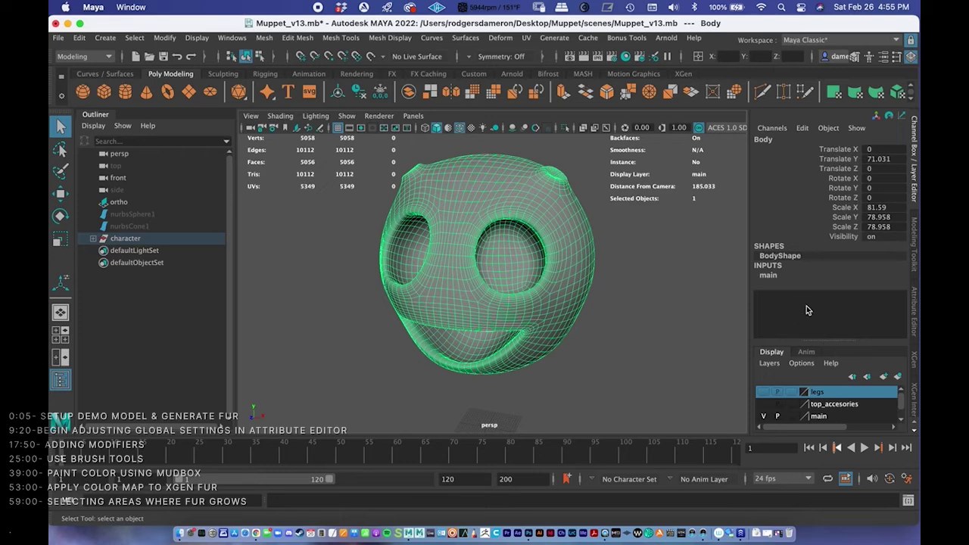
left_click_drag(567, 243, 611, 209, "alt")
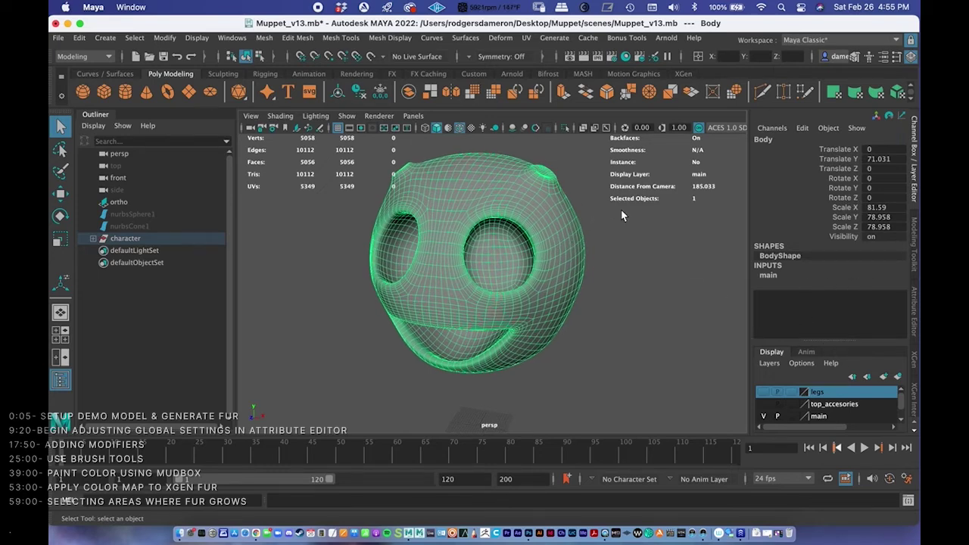
left_click_drag(530, 279, 534, 266, "alt")
middle_click_drag(534, 219, 510, 233, "alt")
right_click_drag(542, 226, 514, 235, "alt")
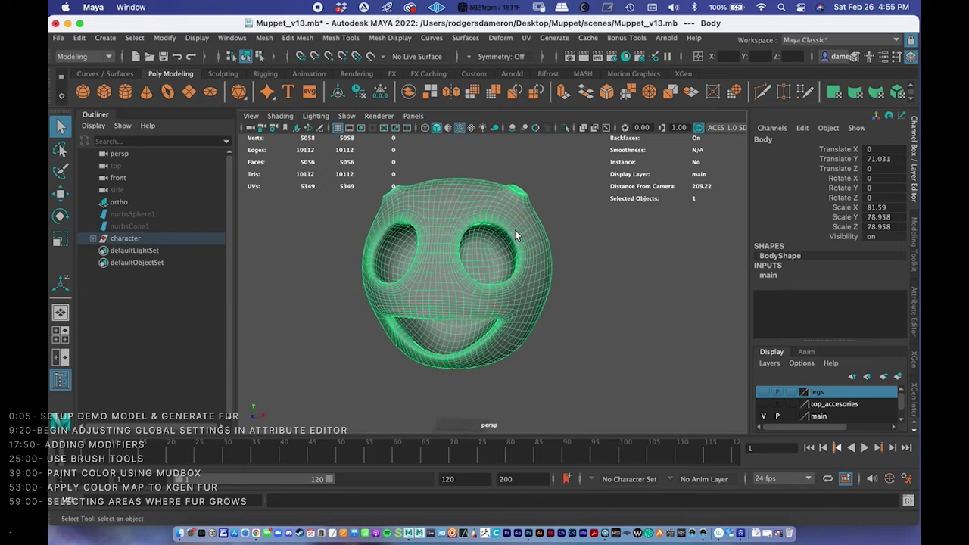
left_click(820, 40)
left_click(807, 116)
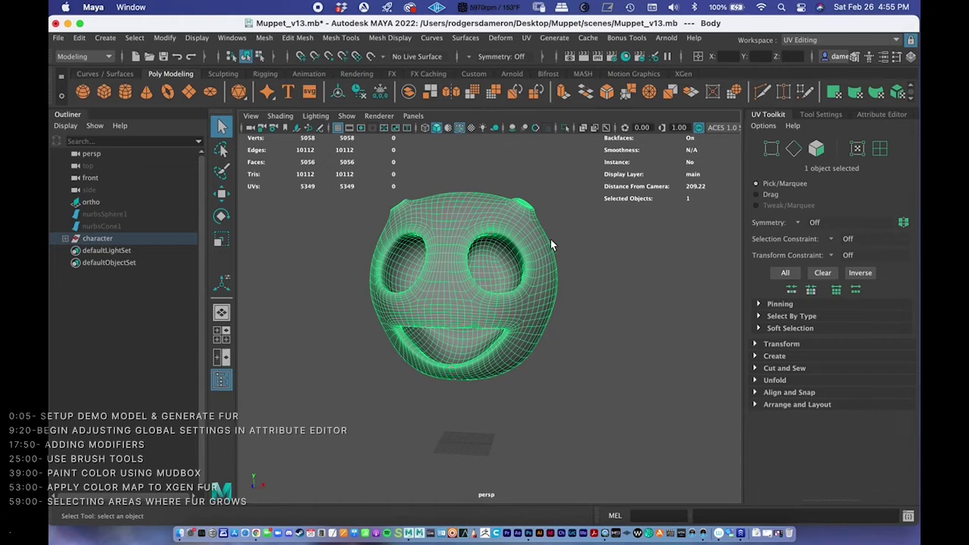
left_click_drag(551, 245, 528, 251, "alt")
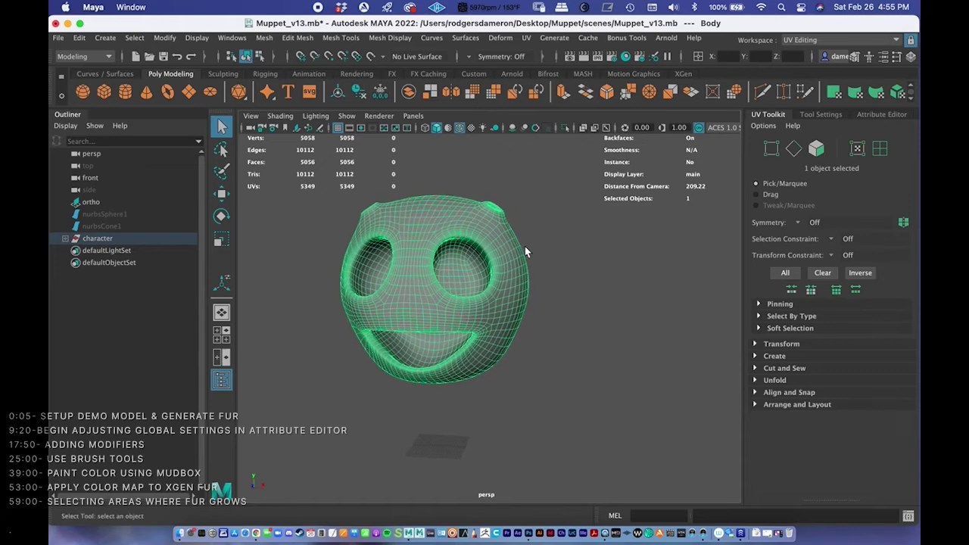
left_click(222, 357)
left_click(667, 116)
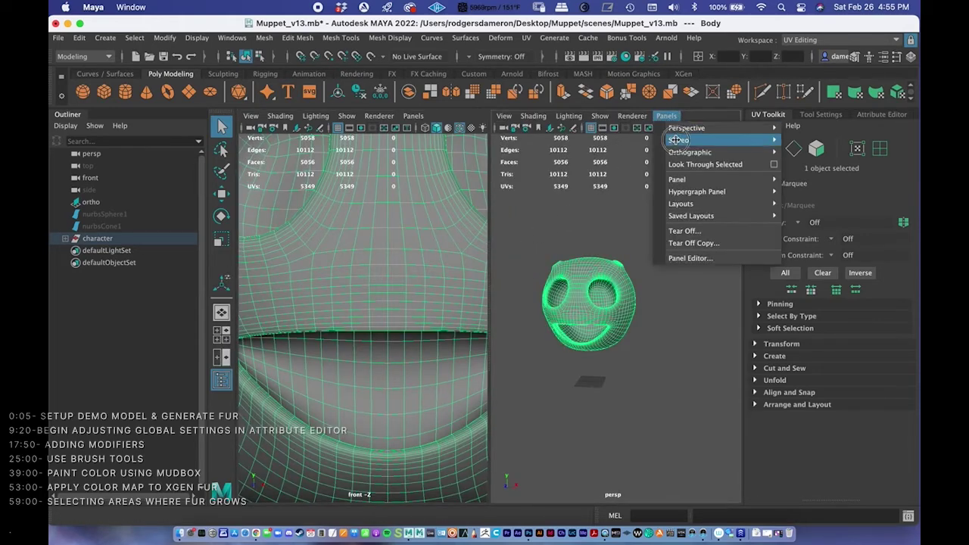
mouse_move(681, 180)
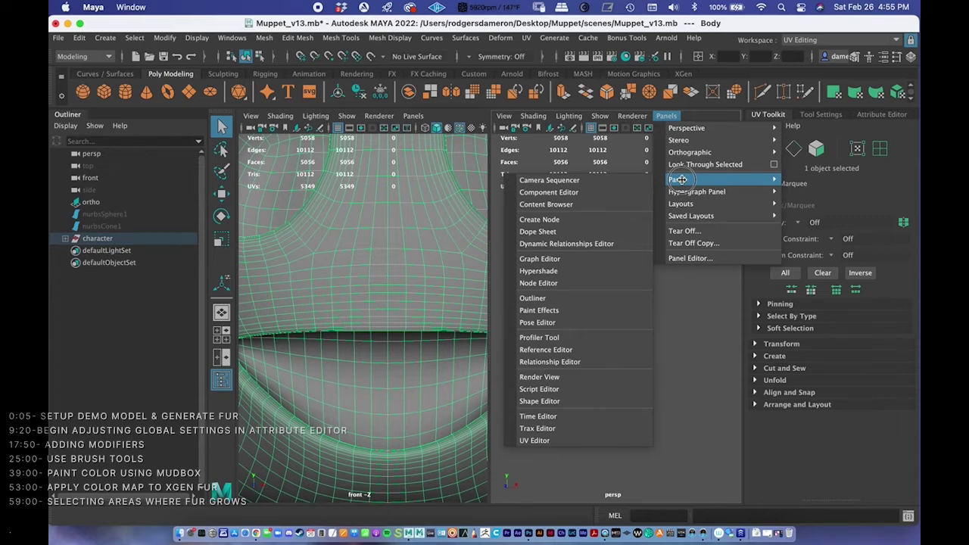
mouse_move(680, 205)
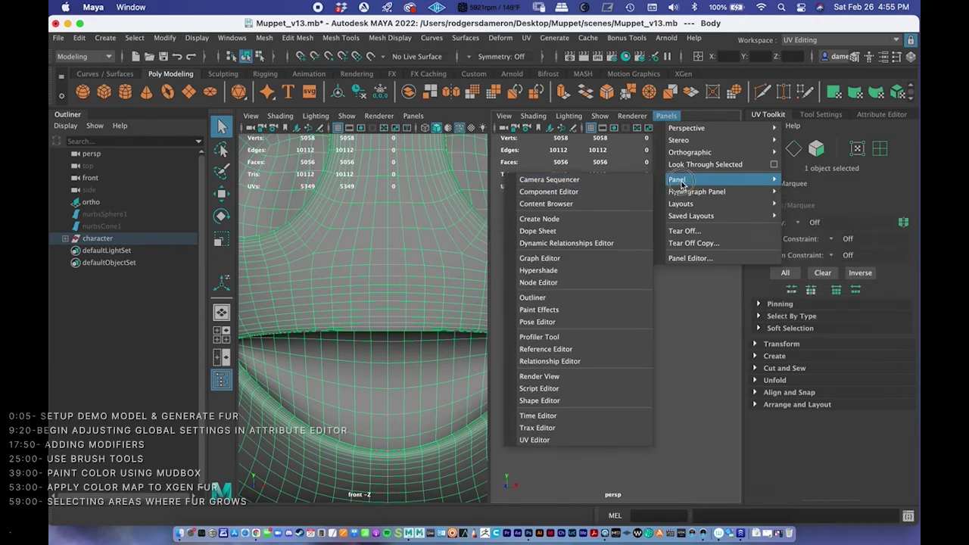
left_click(557, 455)
middle_click_drag(613, 317, 613, 249, "alt")
scroll(673, 255, "down", 5)
left_click(655, 185)
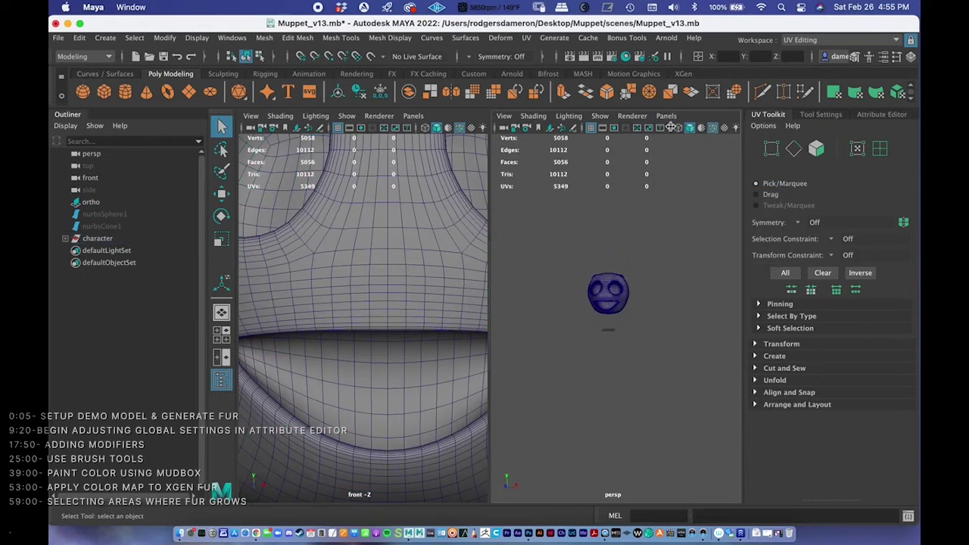
- Replace the perspective view in the split layout with the UV Editor
left_click(666, 116)
mouse_move(719, 180)
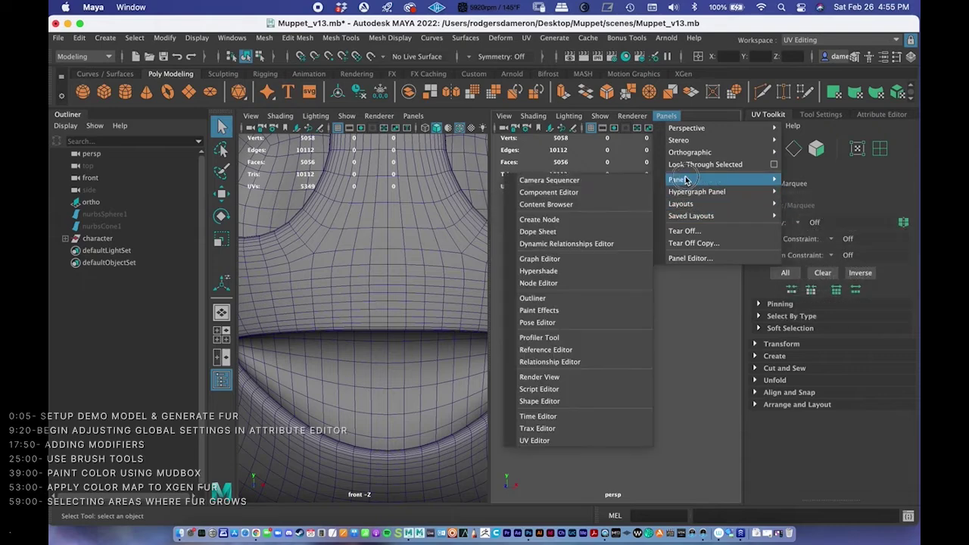
left_click(585, 440)
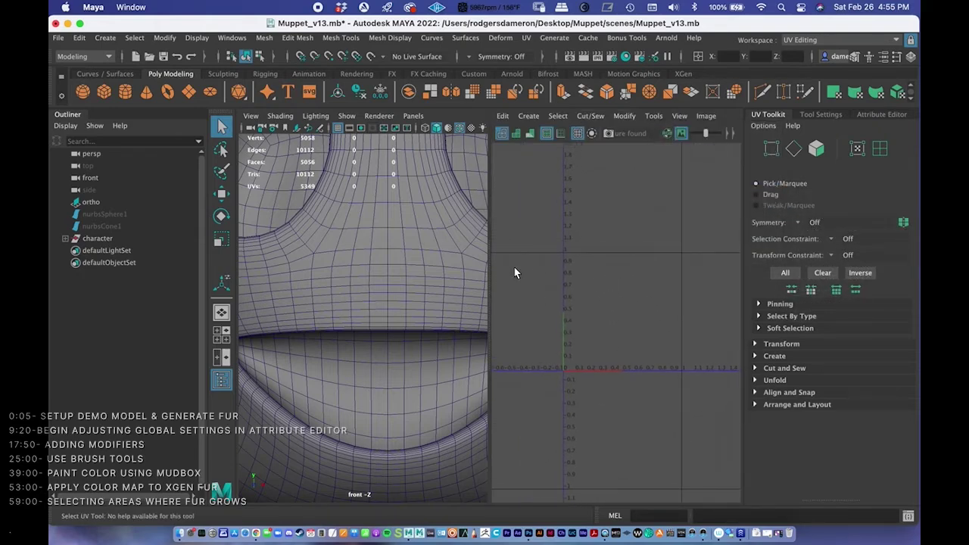
- Change the front view to the persp camera and select the Body mesh so its UV layout is displayed
scroll(391, 219, "down", 5)
right_click_drag(395, 225, 204, 247, "alt")
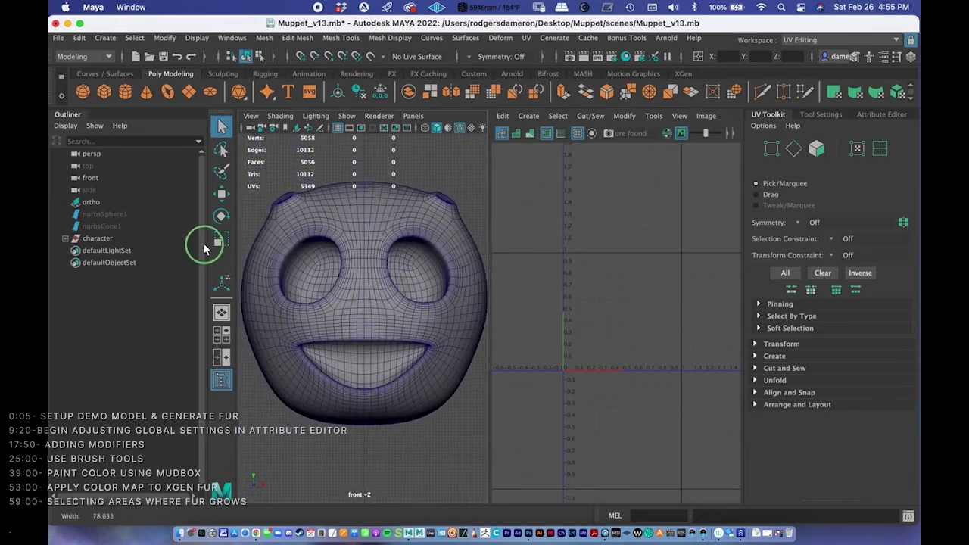
left_click(413, 116)
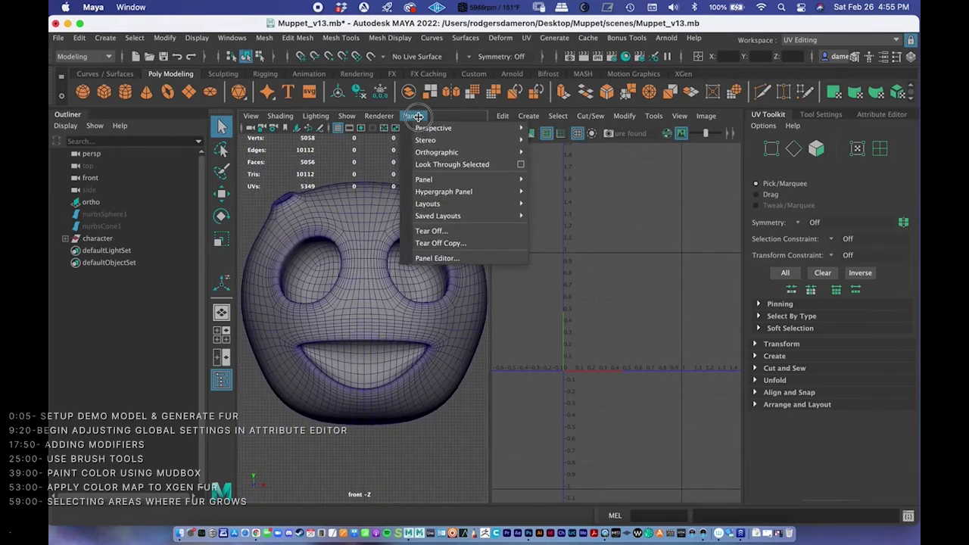
mouse_move(462, 128)
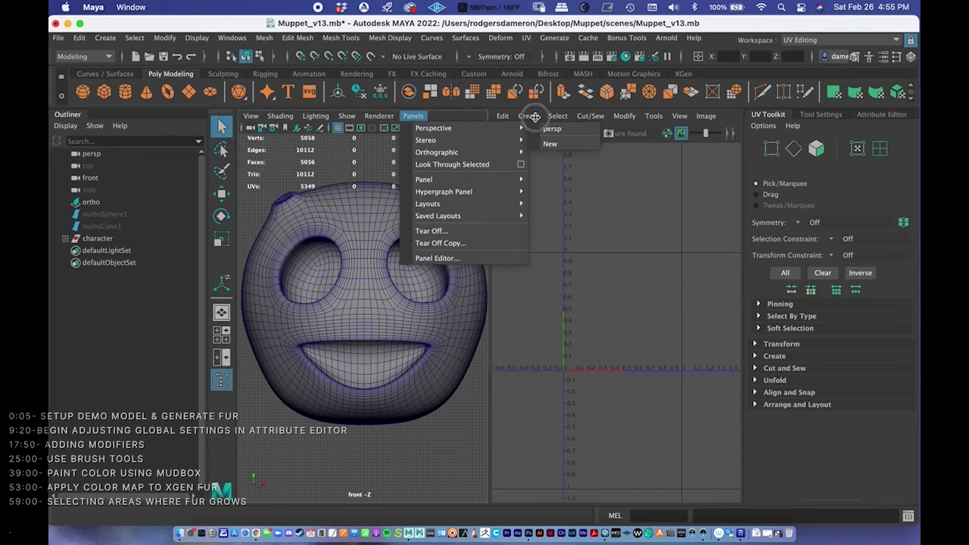
left_click(553, 133)
middle_click_drag(389, 272, 382, 248, "alt")
right_click_drag(358, 276, 429, 251, "alt")
middle_click_drag(351, 235, 382, 280, "alt")
left_click_drag(383, 280, 328, 266, "alt")
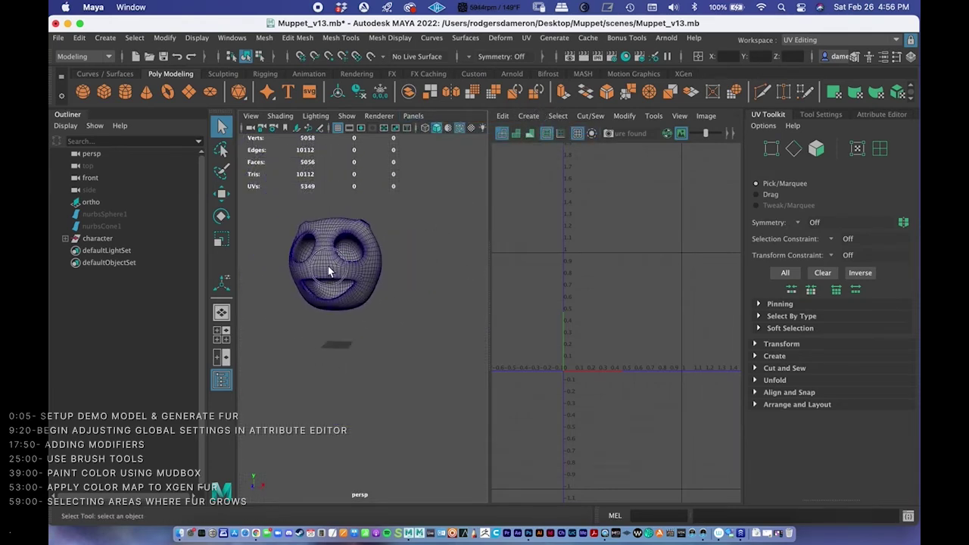
left_click(338, 276)
scroll(630, 270, "up", 2)
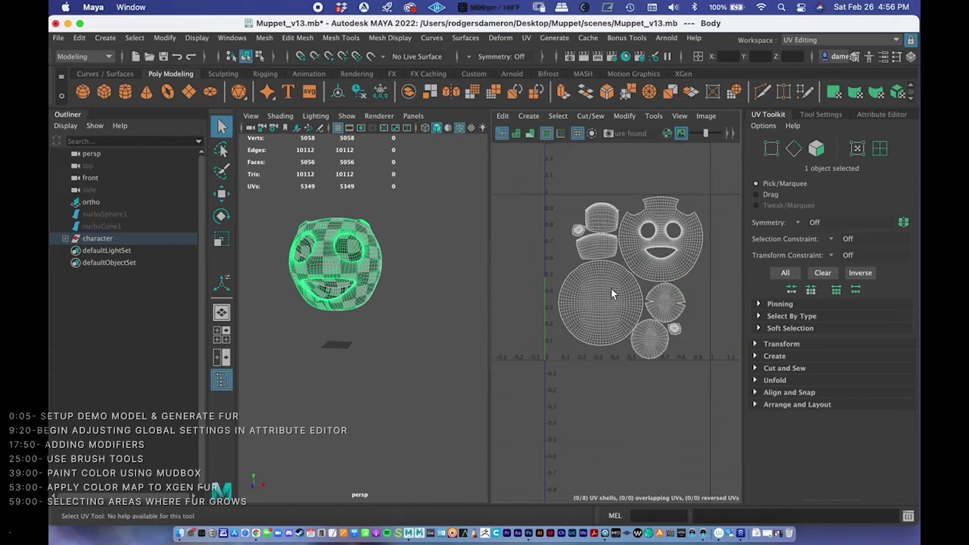
- Examine the checker pattern around the Body mesh's eyes and mouth together with its UV shells
left_click_drag(455, 239, 373, 345, "alt")
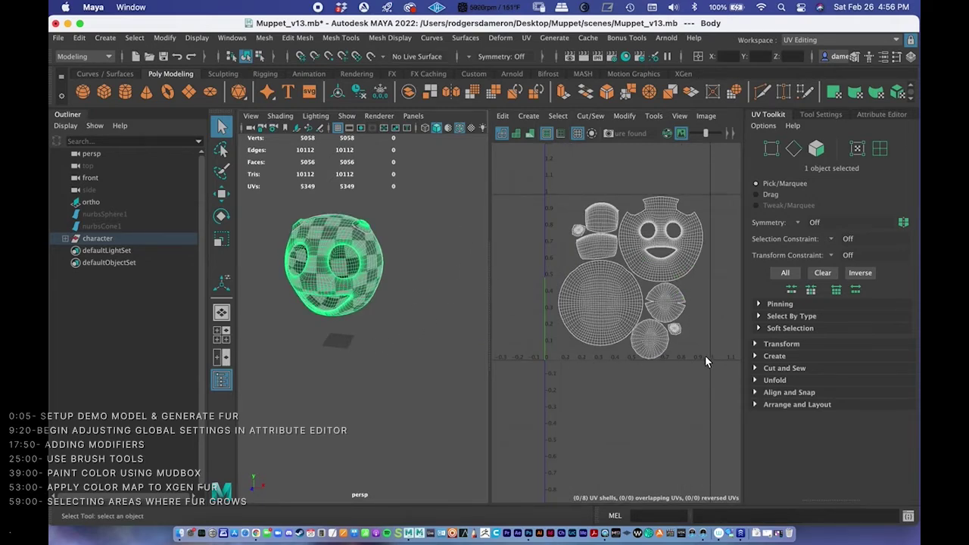
left_click_drag(425, 294, 378, 302, "alt")
left_click_drag(343, 249, 372, 251, "alt")
right_click_drag(372, 251, 485, 250, "alt")
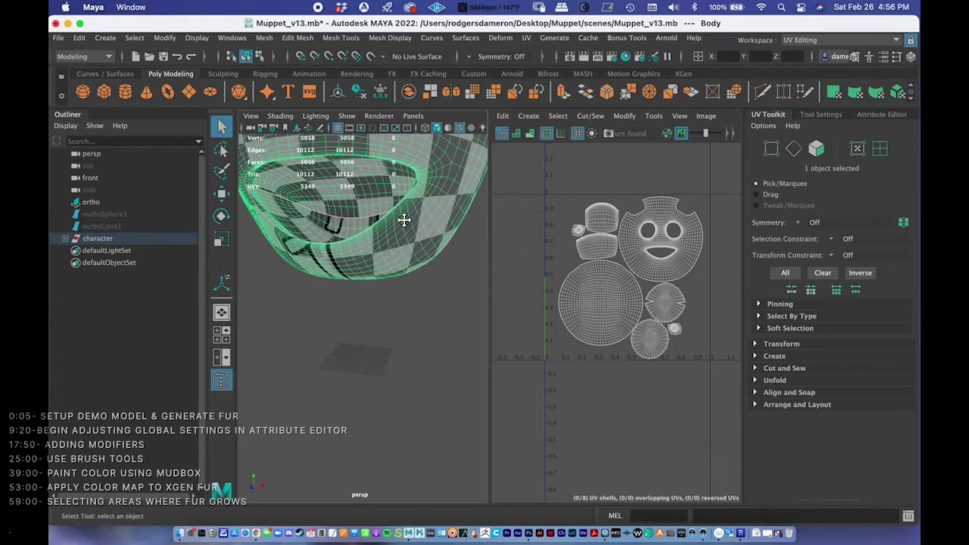
left_click_drag(403, 226, 432, 234, "alt")
right_click_drag(432, 234, 363, 253, "alt")
left_click_drag(363, 253, 426, 271, "alt")
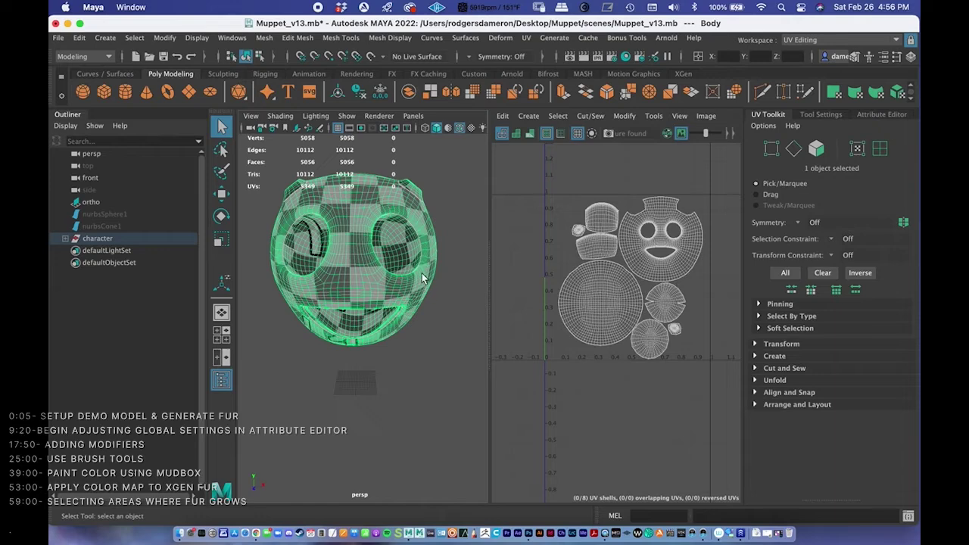
scroll(610, 274, "up", 5)
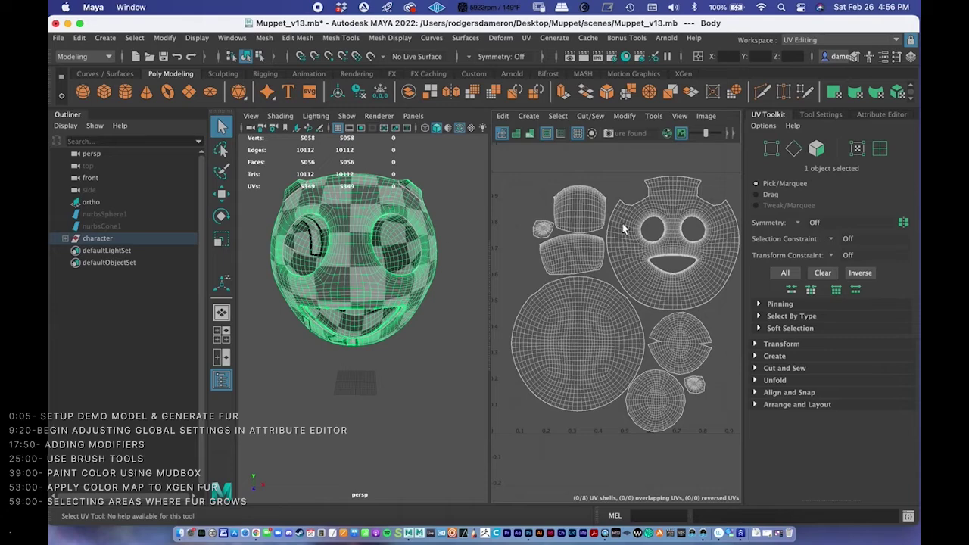
- In UV Shell mode, select the face shell, the large round shell and the two smallest shells
right_click(668, 201)
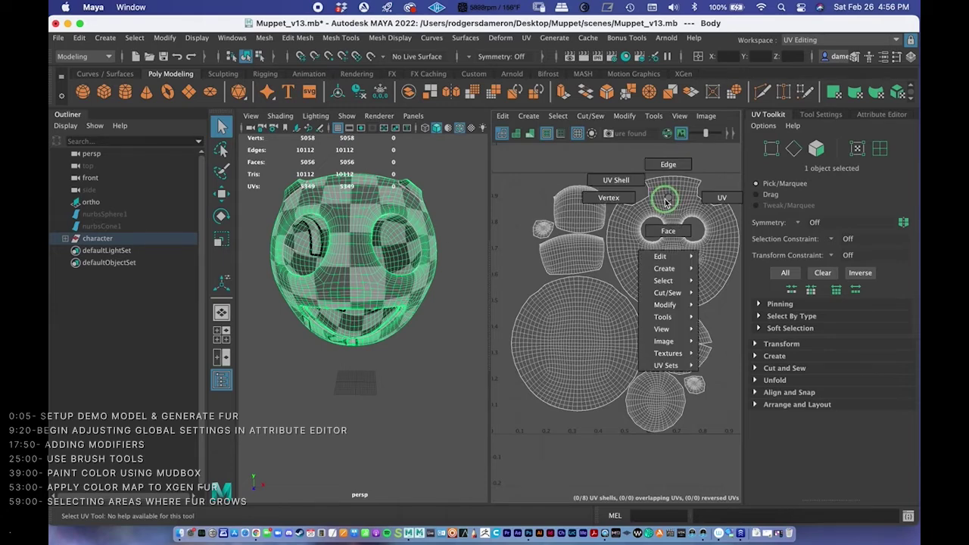
middle_click_drag(654, 199, 627, 195, "alt")
right_click_drag(638, 210, 579, 195)
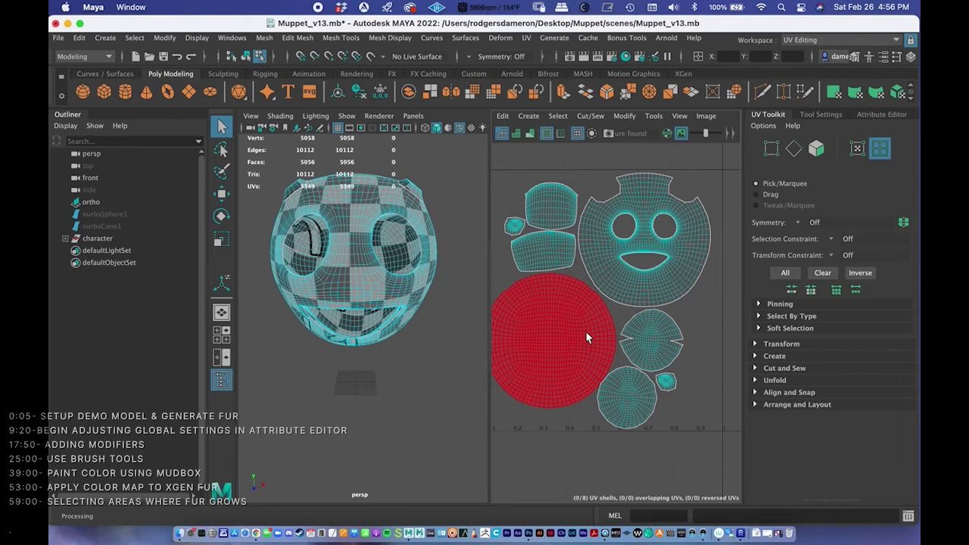
left_click(673, 265)
left_click(583, 333, "shift")
left_click_drag(442, 315, 468, 289, "alt")
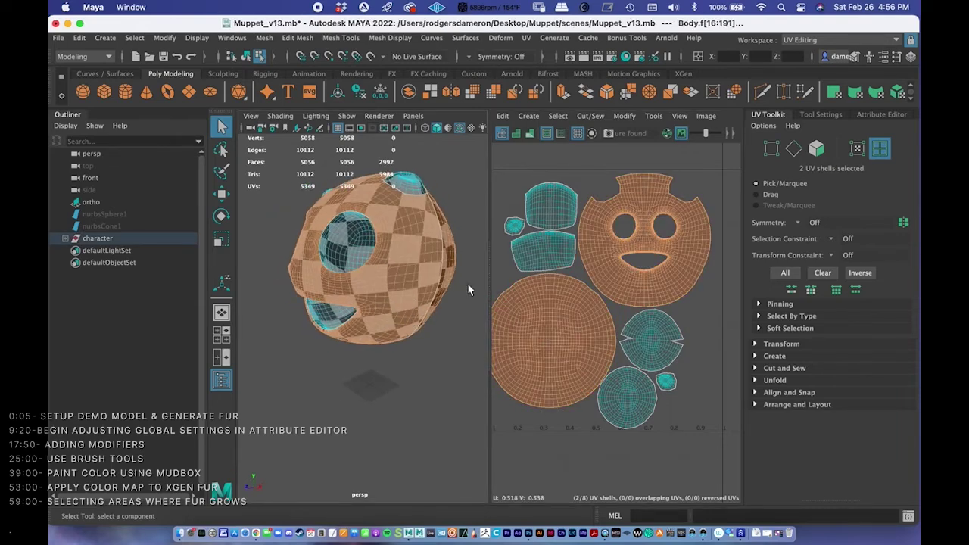
left_click(512, 225, "shift")
left_click(666, 382, "shift")
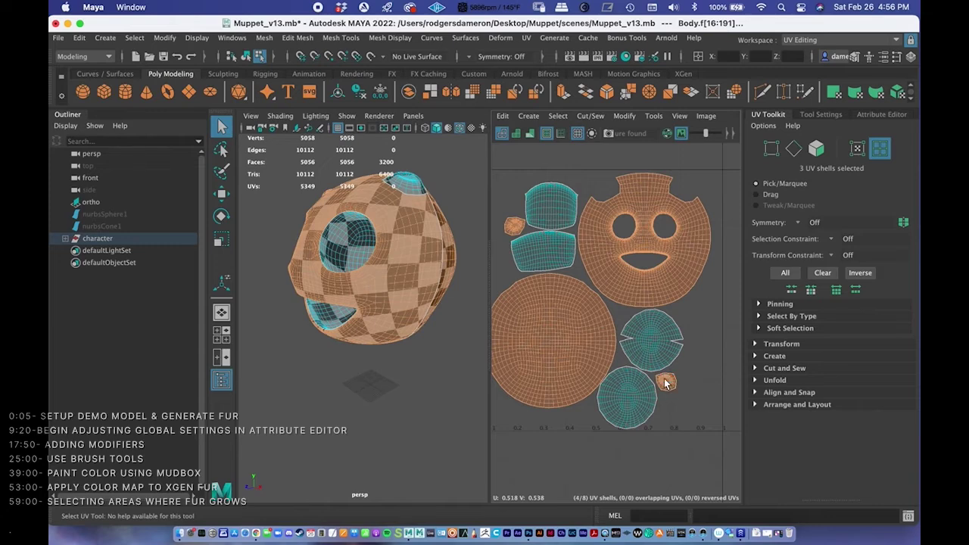
- In face mode, try to deselect individual border faces along the upper rim of the eye opening
left_click_drag(382, 253, 456, 234, "alt")
scroll(456, 234, "up", 4)
left_click_drag(417, 243, 402, 217, "alt")
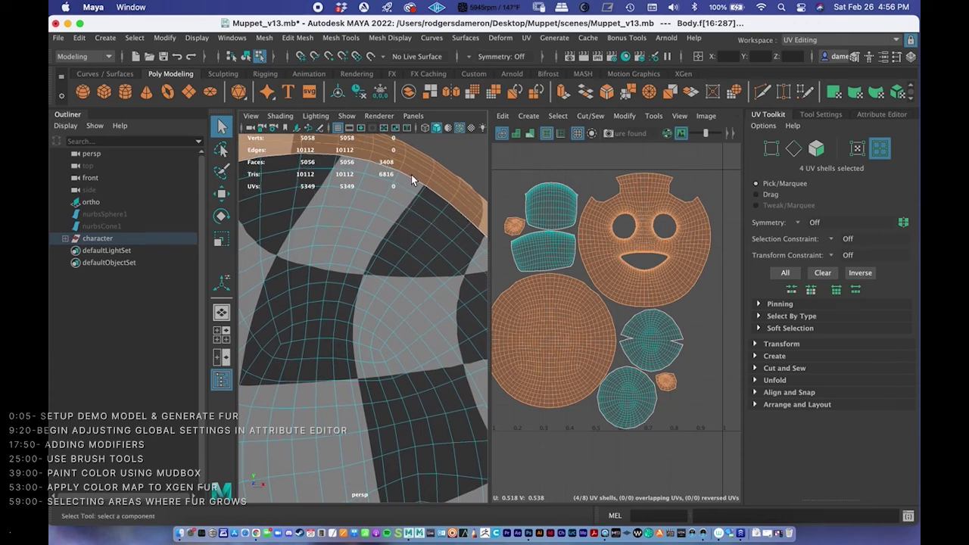
left_click_drag(402, 194, 378, 250, "alt")
mouse_move(604, 243)
right_mouse_down()
mouse_move(560, 226)
mouse_move(604, 244)
right_mouse_up()
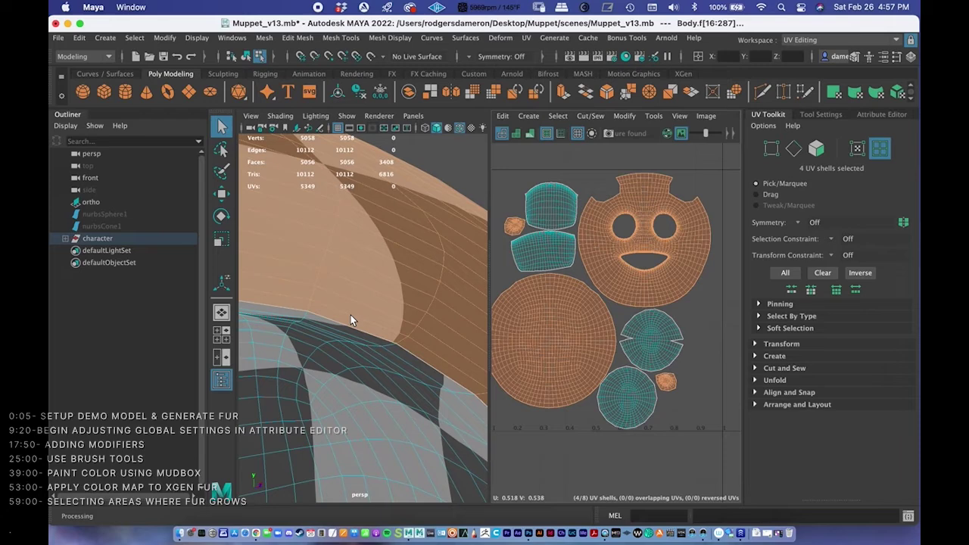
right_click_drag(346, 198, 350, 237)
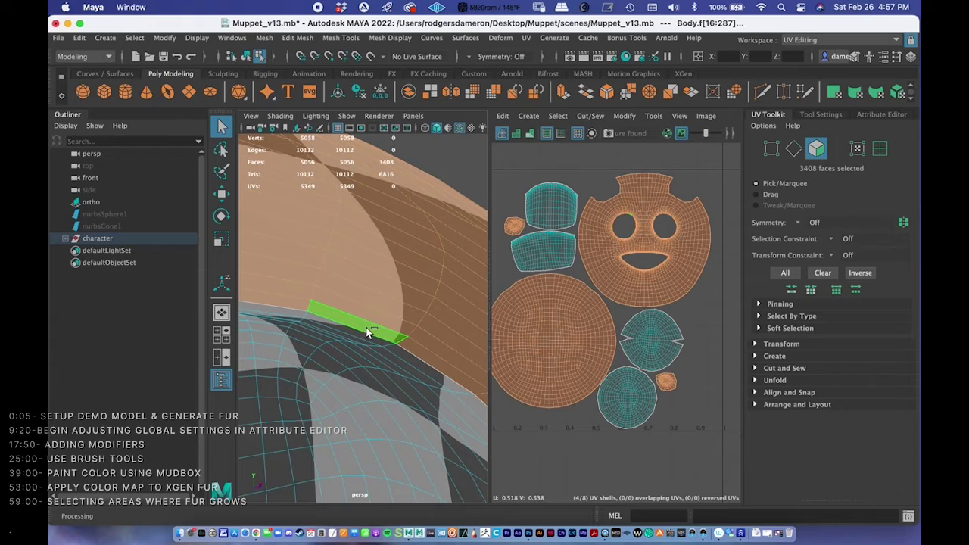
left_click(368, 333, "ctrl")
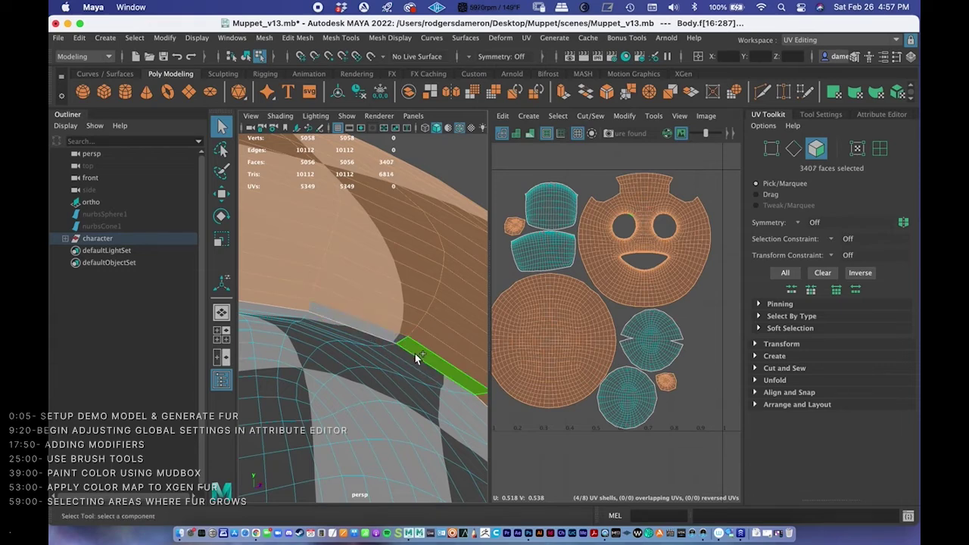
left_click(416, 353, "ctrl+shift")
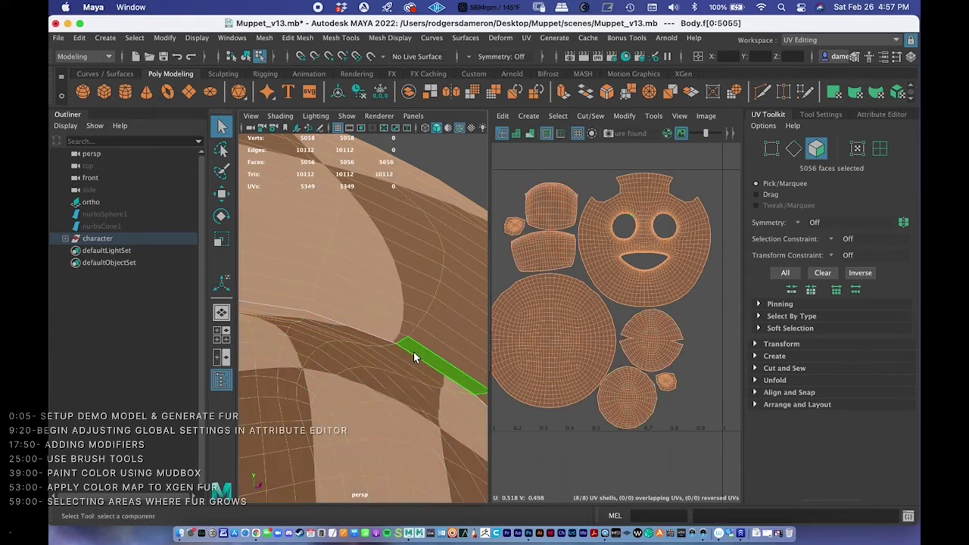
key("ctrl+z")
left_click(415, 353, "ctrl")
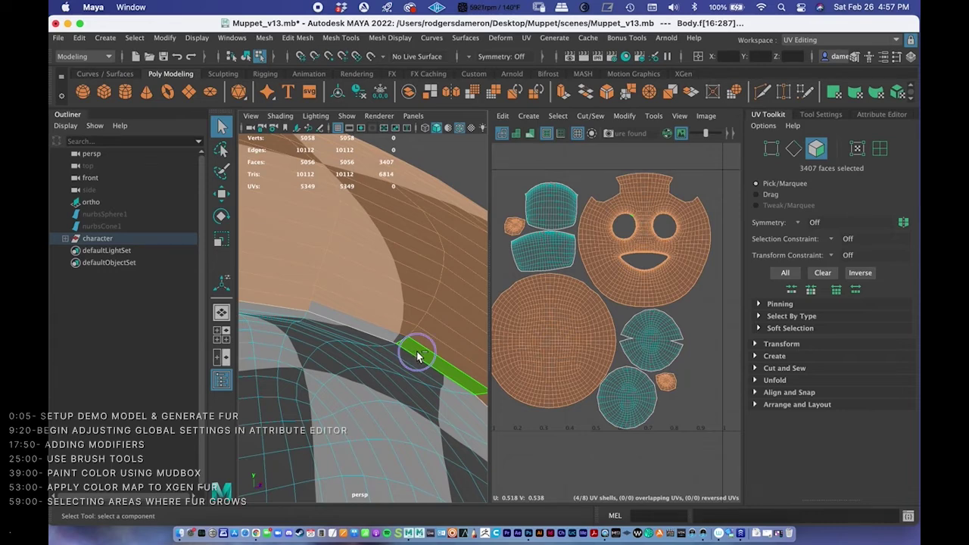
left_click(287, 300, "ctrl")
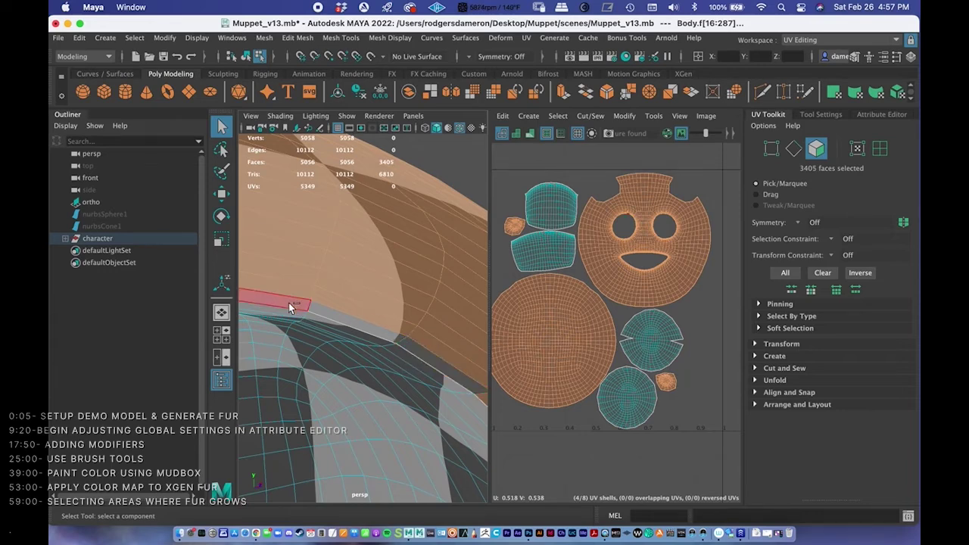
- Try to continue deselecting rim faces farther along the curve of the same eye opening
scroll(337, 270, "down", 4)
right_click_drag(338, 270, 333, 272, "alt")
left_click_drag(333, 273, 339, 281, "alt")
middle_click_drag(339, 282, 349, 285, "alt")
right_click_drag(349, 285, 356, 313, "alt")
left_click(358, 321, "ctrl")
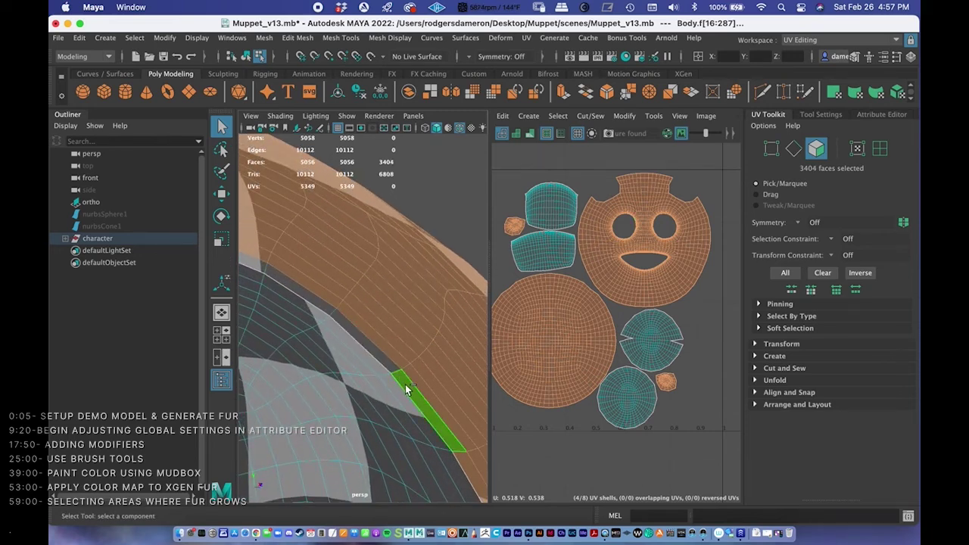
left_click(406, 387, "ctrl")
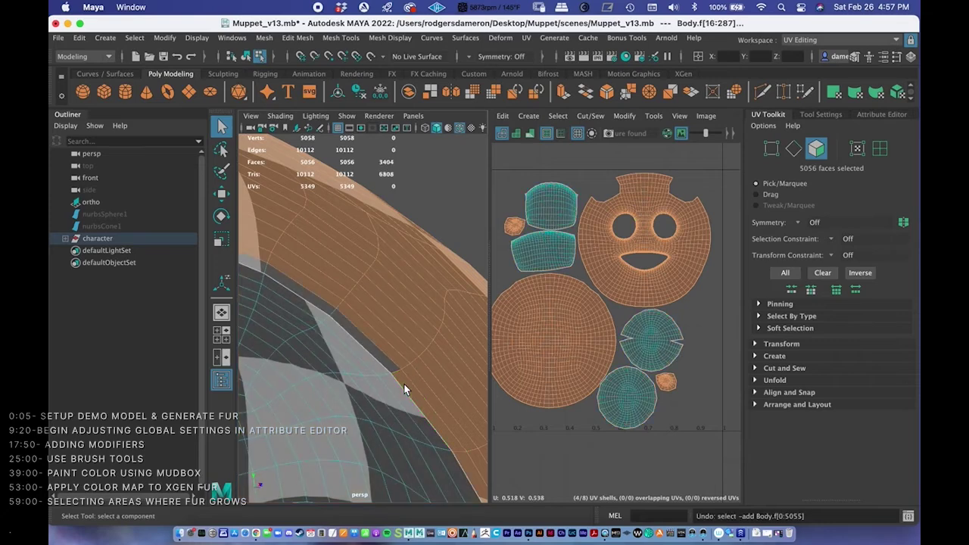
left_click(407, 387, "ctrl")
key("ctrl+z")
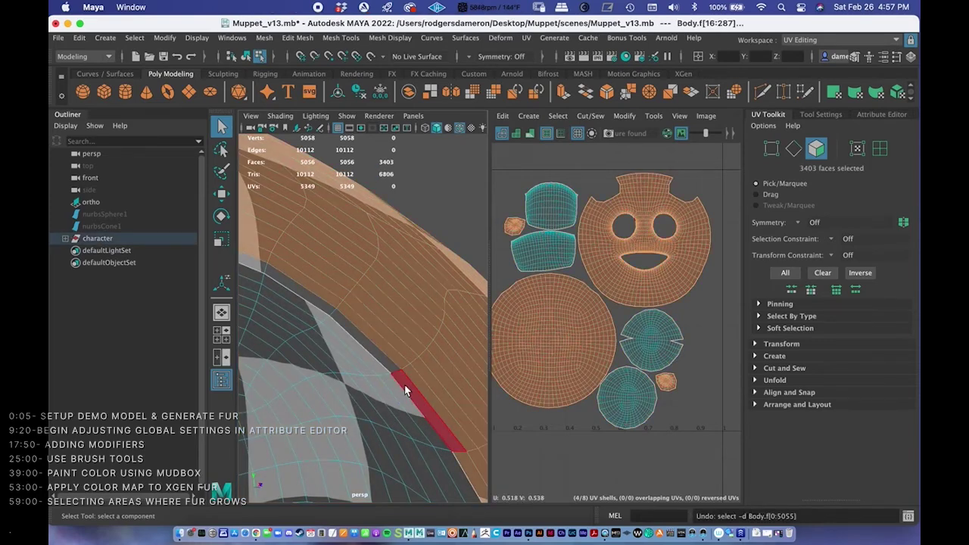
double_click(408, 389, "ctrl")
key("super+z")
- Undo the rim face deselections to restore the full UV shell selection
middle_click_drag(386, 355, 395, 274, "alt")
right_click_drag(395, 274, 352, 281, "alt")
key("super+z")
key("super+z")
key("super+z")
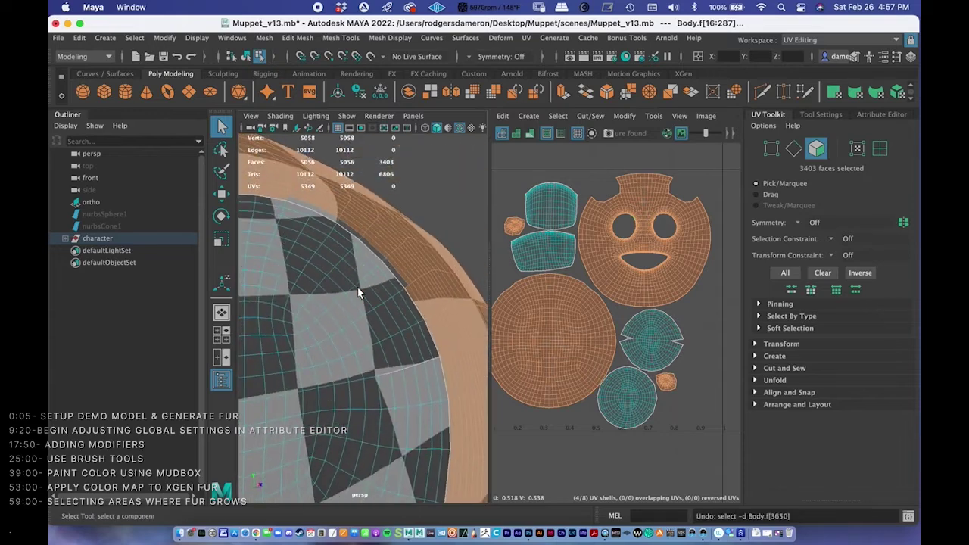
key("ctrl+z")
key("ctrl+z")
key("ctrl+z")
middle_click_drag(324, 243, 335, 260, "alt")
right_click_drag(335, 260, 392, 245, "alt")
middle_click_drag(393, 244, 370, 258, "alt")
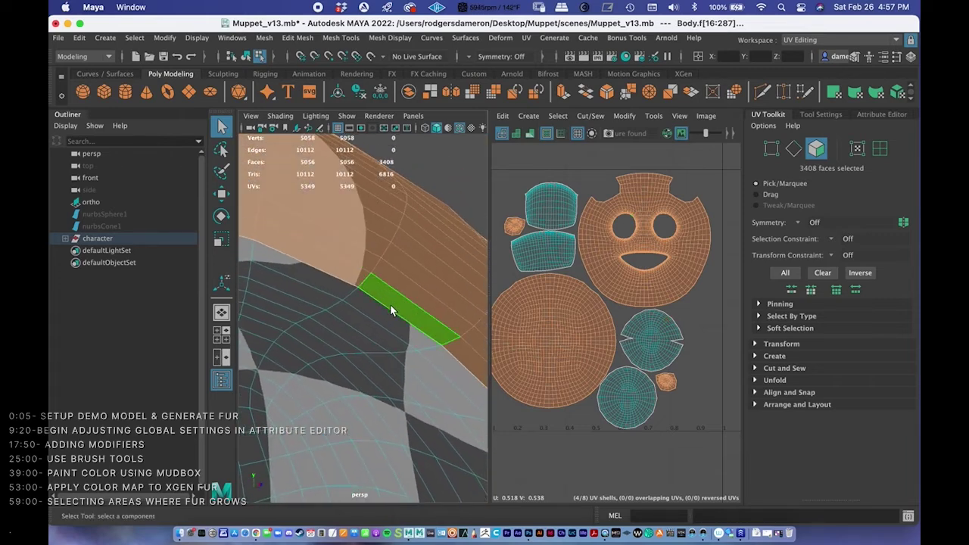
- Try again to deselect the border faces of the eye opening, then undo the attempts
key("ctrl+z")
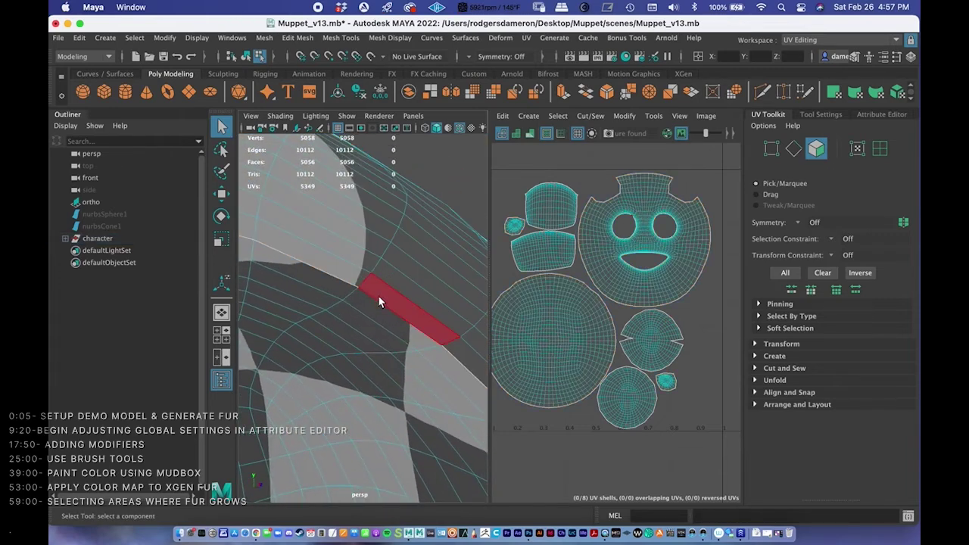
key("ctrl+z")
double_click(346, 274, "ctrl")
key("super+z")
key("super+z")
left_click(389, 300, "ctrl")
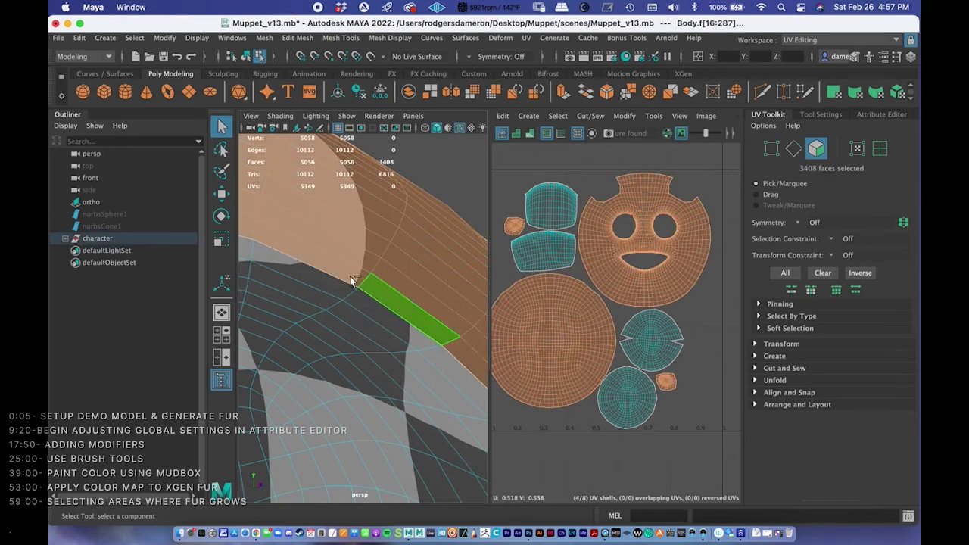
left_click(328, 267, "ctrl")
left_click(330, 273, "ctrl")
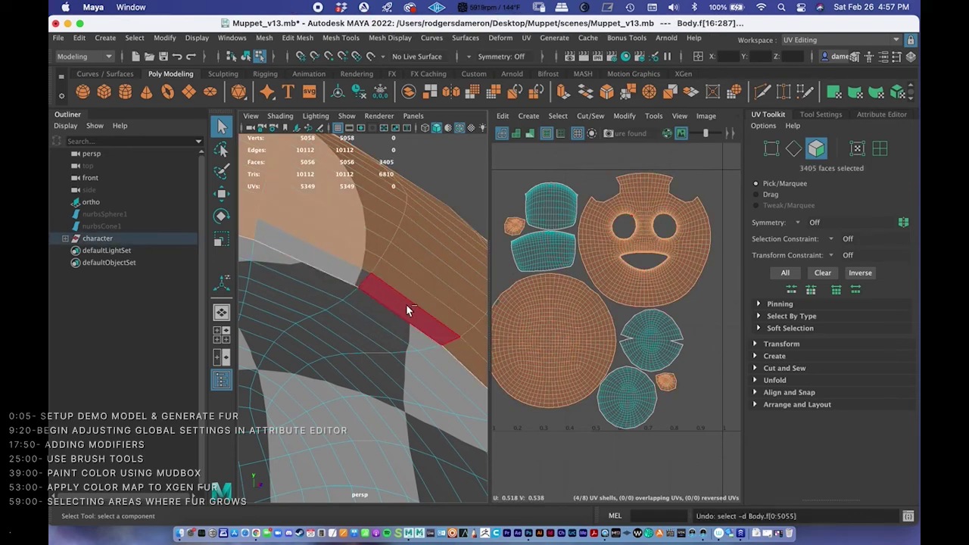
left_click_drag(395, 295, 361, 273, "alt")
right_click_drag(361, 273, 383, 245, "alt")
key("super+z")
key("super+z")
- Set the selection symmetry to Object X
left_click_drag(383, 245, 356, 247, "alt")
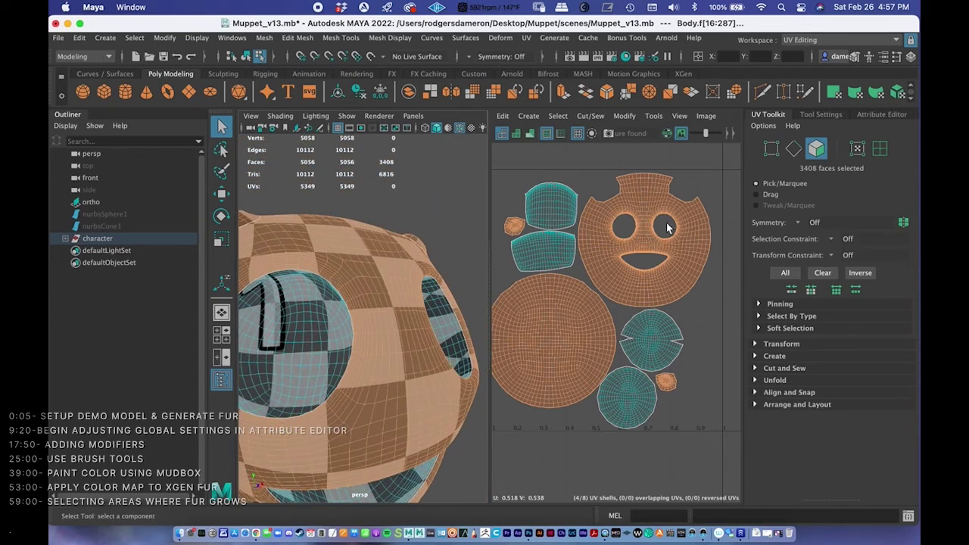
left_click(797, 227)
left_click(822, 239)
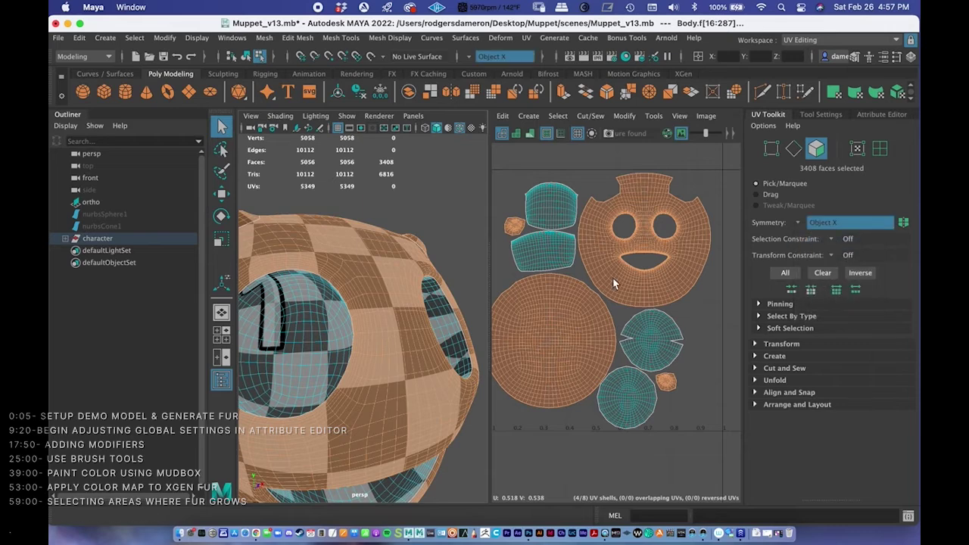
left_click_drag(429, 307, 370, 305, "alt")
right_click_drag(370, 305, 416, 268, "alt")
left_click_drag(416, 269, 401, 267, "alt")
scroll(401, 267, "up", 1)
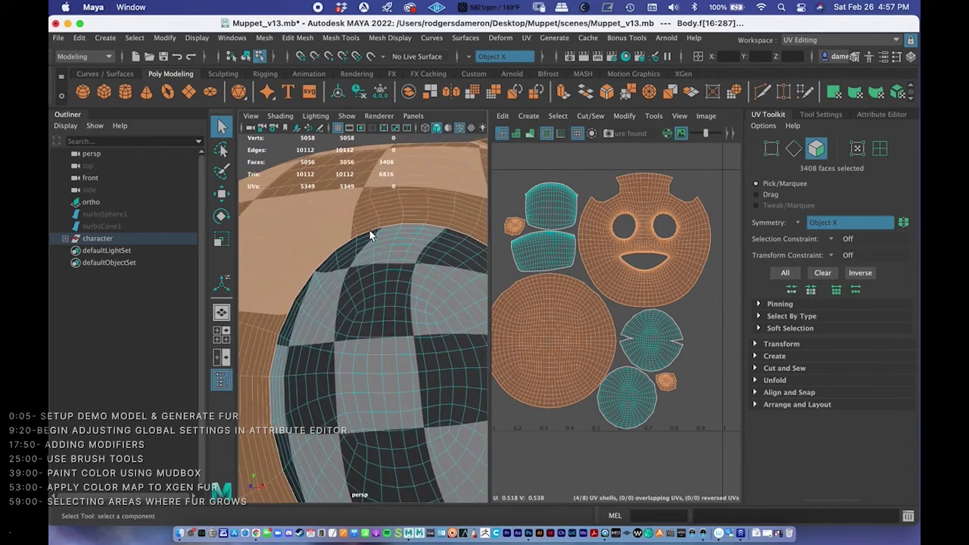
- Deselect the two face loops closest to the edge of the eye openings on both sides of the head
left_click_drag(369, 237, 346, 246, "alt")
scroll(344, 253, "down", 2)
mouse_move(344, 253)
right_mouse_down("alt")
mouse_move(381, 241)
mouse_move(337, 243)
right_mouse_up("alt")
double_click(330, 244, "ctrl")
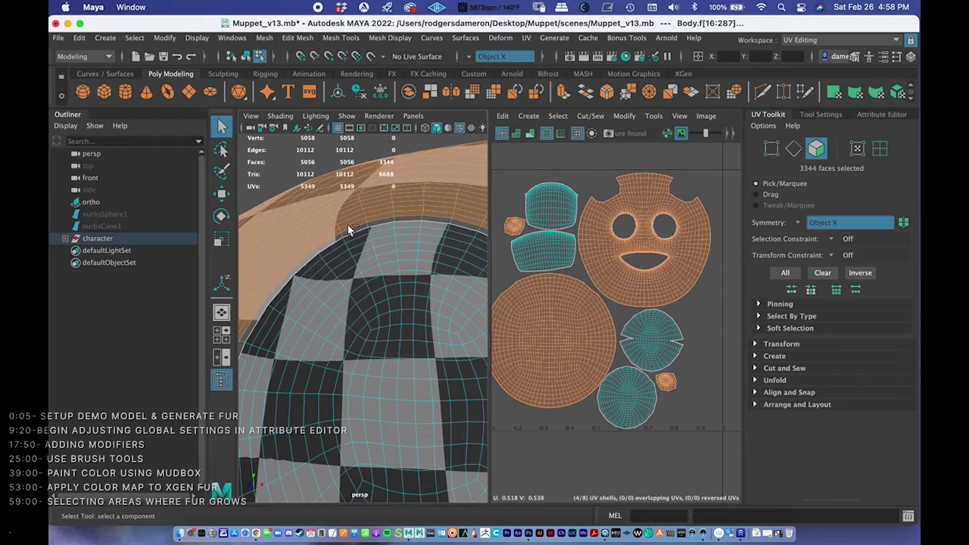
left_click(351, 229, "ctrl")
double_click(335, 233, "ctrl")
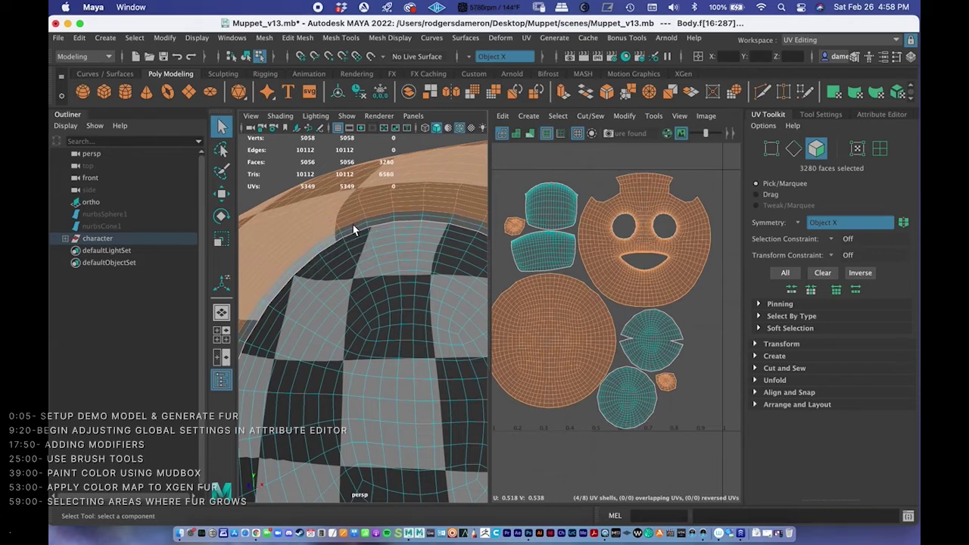
- Deselect the two face loops closest to the edge of the mouth opening
left_click_drag(358, 256, 313, 283, "alt")
right_click_drag(314, 283, 356, 264, "alt")
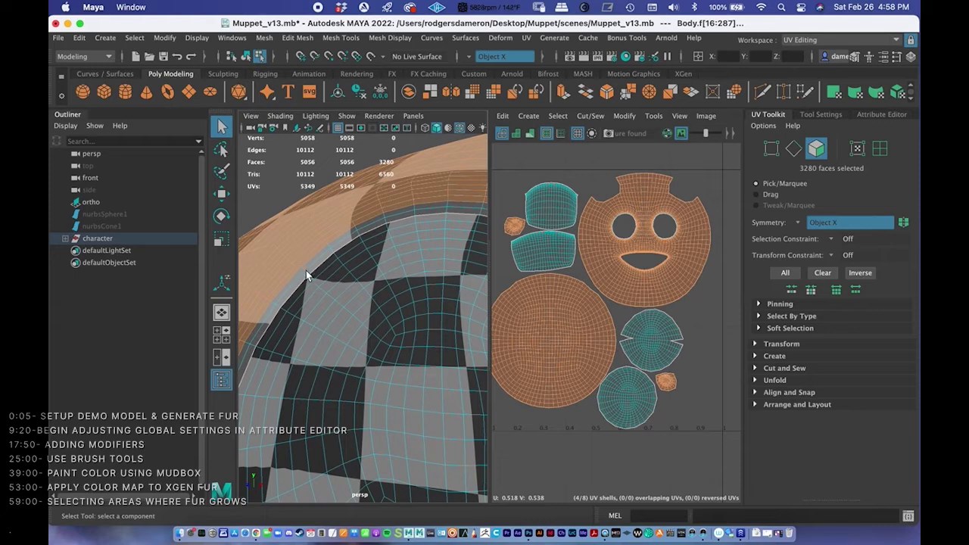
mouse_move(305, 243)
left_mouse_down("alt")
mouse_move(346, 227)
mouse_move(296, 242)
mouse_move(326, 288)
mouse_move(347, 285)
mouse_move(338, 197)
mouse_move(374, 268)
mouse_move(372, 216)
mouse_move(322, 244)
left_mouse_up("alt")
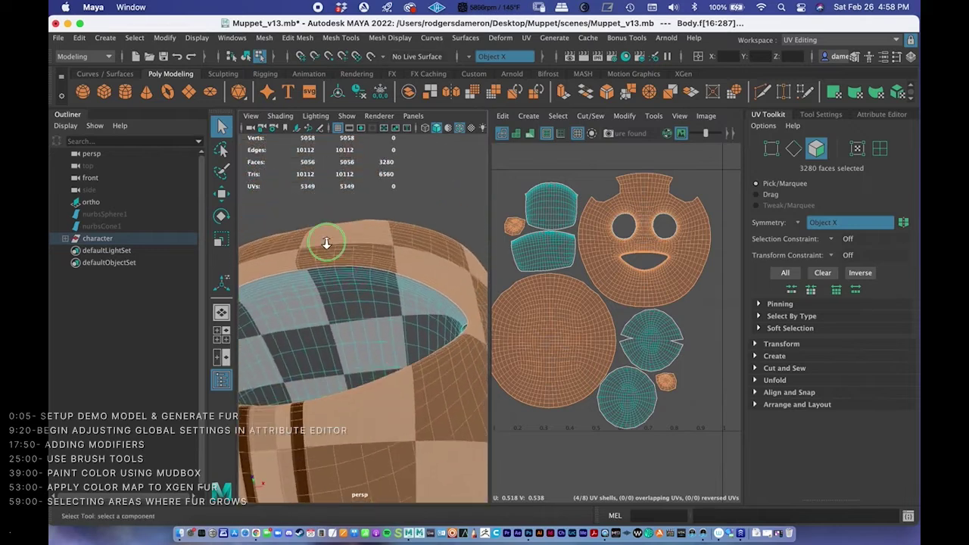
right_click_drag(323, 239, 364, 235, "alt")
left_click_drag(363, 234, 350, 268, "alt")
right_click_drag(351, 268, 381, 257, "alt")
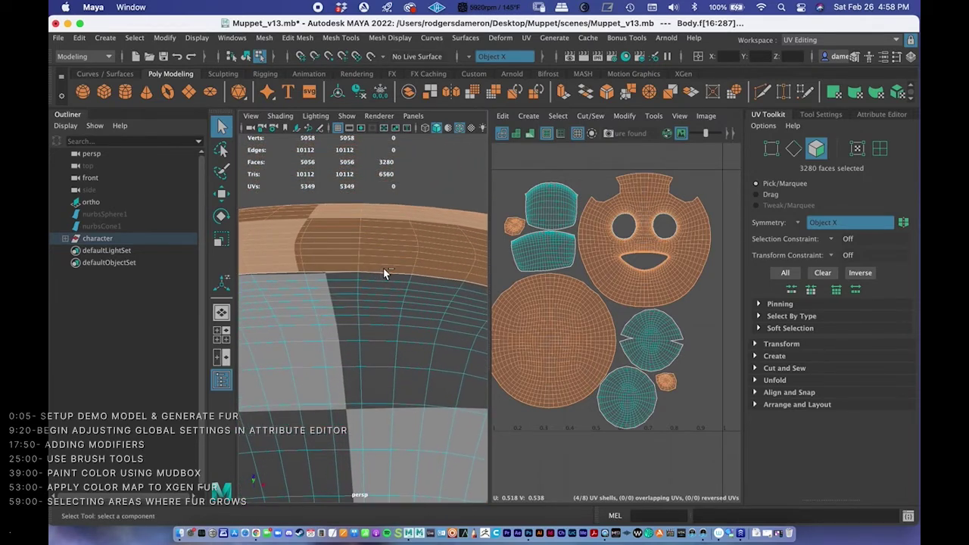
left_click_drag(382, 270, 411, 271, "ctrl")
double_click(425, 271, "ctrl")
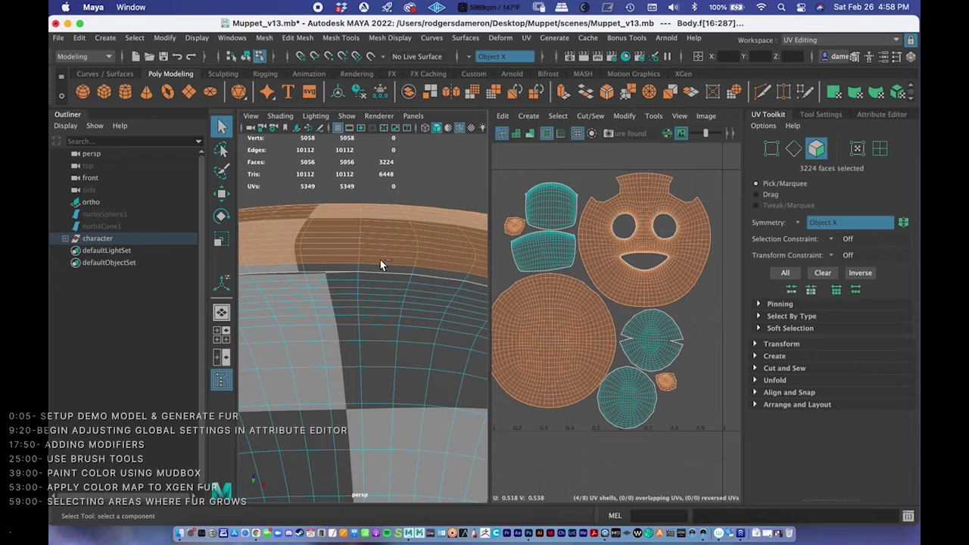
double_click(427, 264, "ctrl")
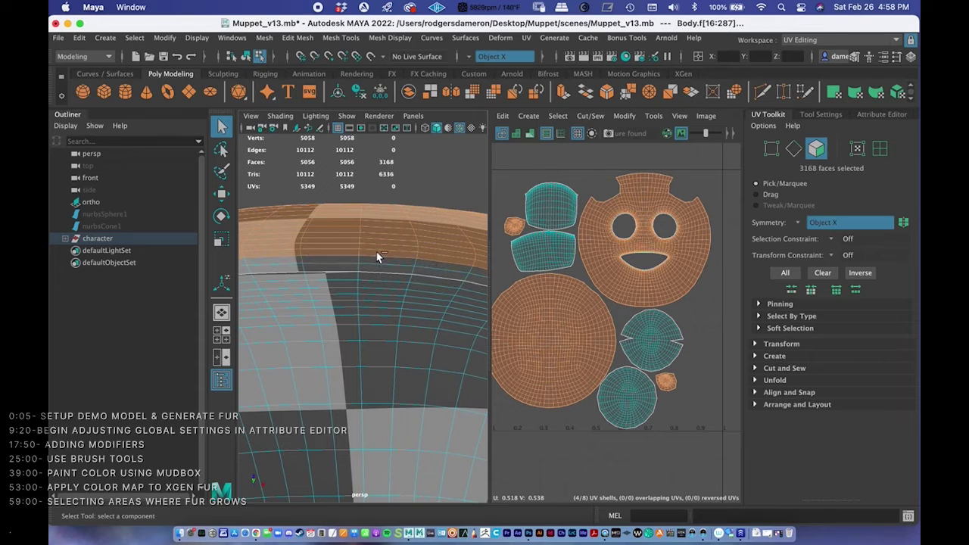
- Deselect the next two face loops outward from the mouth opening
mouse_move(430, 256)
left_mouse_down("ctrl")
mouse_move(407, 273)
mouse_move(337, 262)
mouse_move(318, 293)
mouse_move(311, 286)
left_mouse_up("ctrl")
right_click_drag(311, 286, 416, 264, "alt")
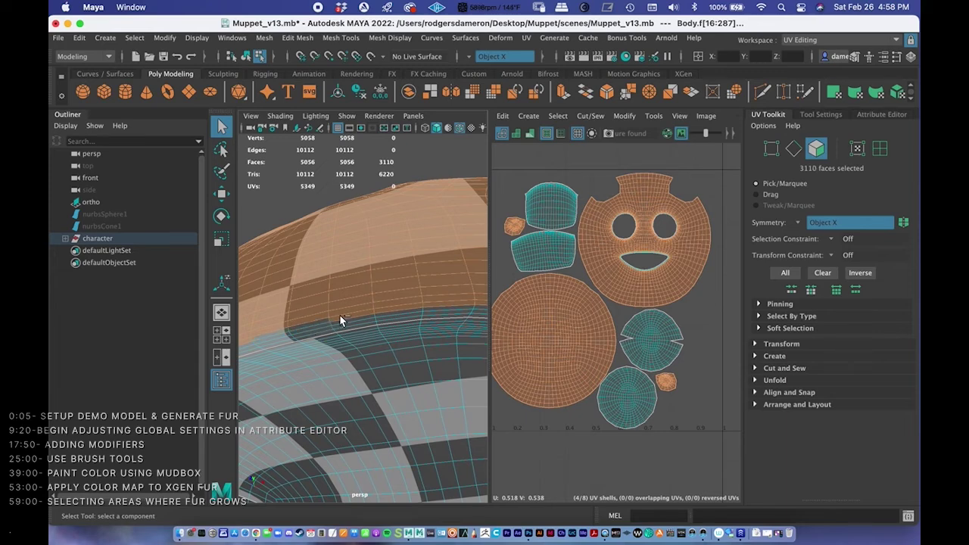
double_click(340, 315, "ctrl")
- Examine the face selection around the eyes and mouth of the Body mesh from several angles
middle_click_drag(364, 301, 385, 242, "alt")
right_click_drag(386, 242, 259, 251, "alt")
left_click_drag(258, 249, 362, 298, "alt")
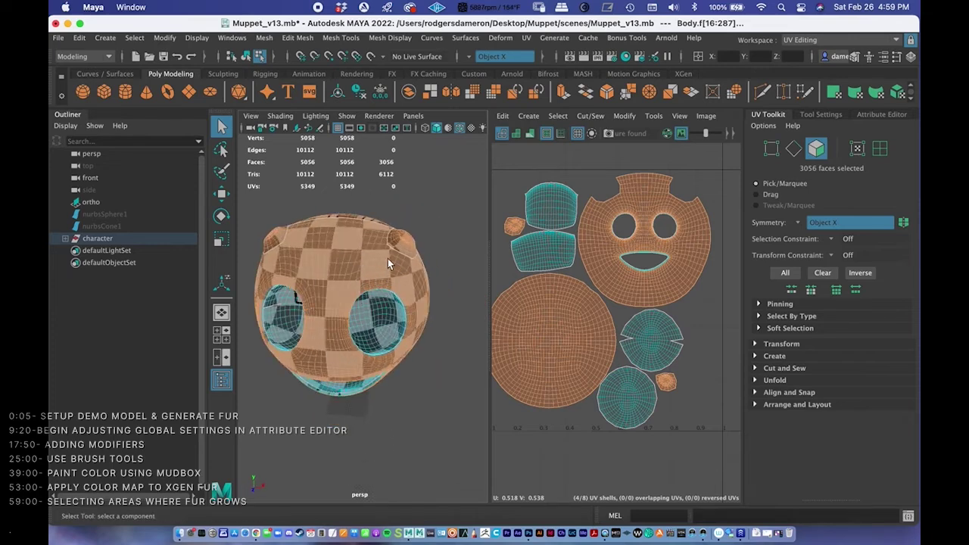
left_click_drag(387, 258, 389, 279, "alt")
middle_click_drag(389, 279, 361, 259, "alt")
right_click_drag(360, 258, 432, 248, "alt")
left_click_drag(403, 269, 402, 246, "alt")
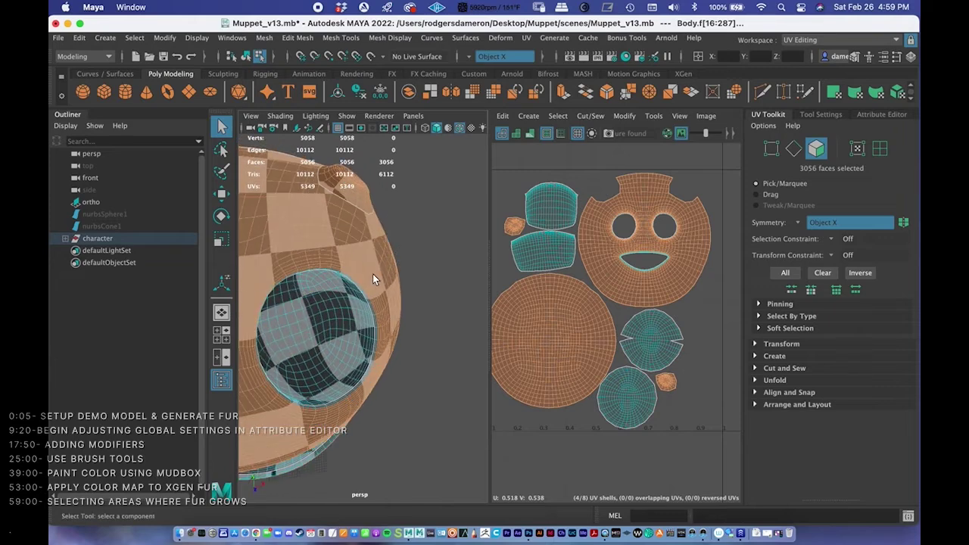
middle_click_drag(373, 273, 433, 230, "alt")
right_click_drag(433, 229, 315, 242, "alt")
left_click_drag(315, 241, 354, 242, "alt")
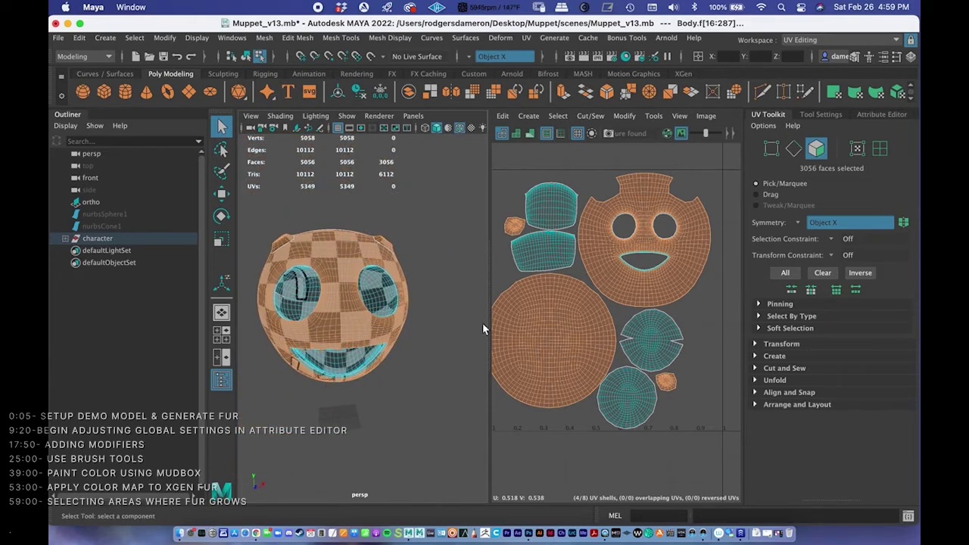
middle_click_drag(368, 283, 394, 264, "alt")
scroll(396, 262, "down", 4)
left_click_drag(398, 262, 372, 262, "alt")
middle_click_drag(372, 262, 370, 271, "alt")
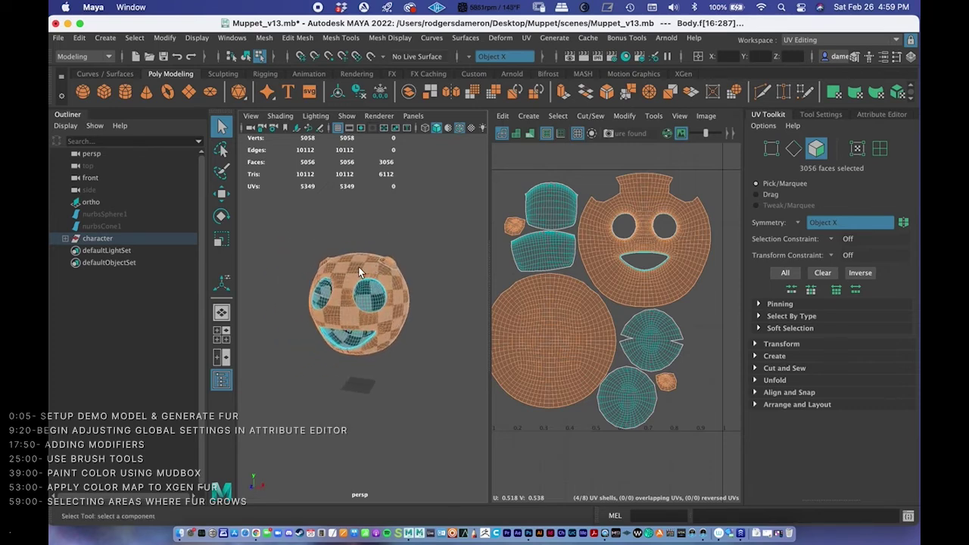
- Examine the selected ear faces and the border where the ear meets the head
right_click_drag(359, 270, 416, 255, "alt")
left_click_drag(415, 255, 375, 250, "alt")
middle_click_drag(376, 250, 348, 291, "alt")
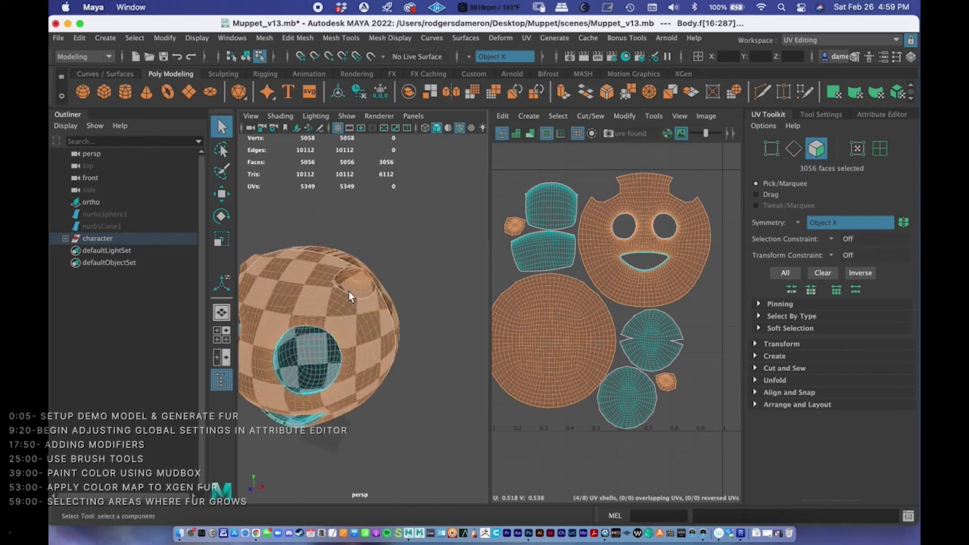
right_click_drag(348, 290, 418, 264, "alt")
left_click_drag(393, 248, 377, 273, "alt")
right_click_drag(377, 272, 413, 267, "alt")
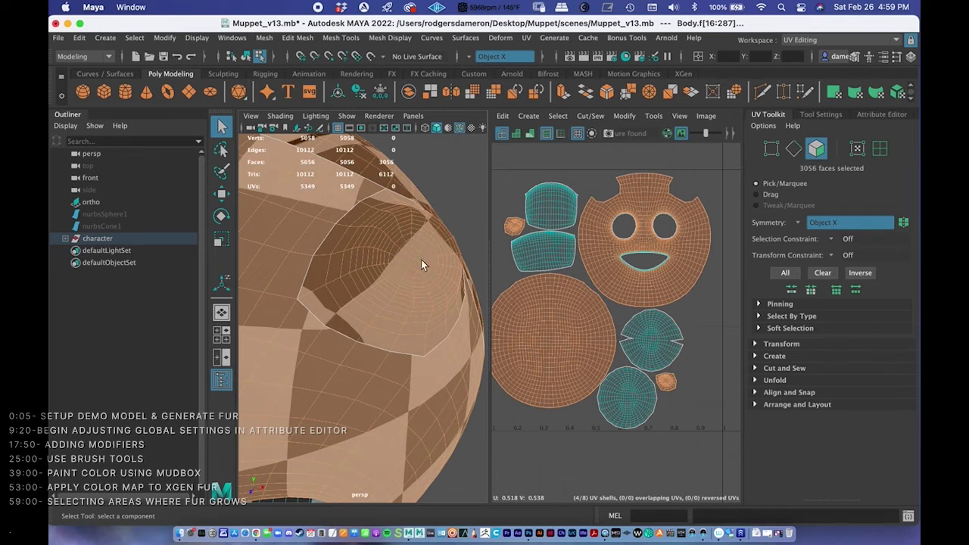
right_click_drag(356, 319, 303, 238, "alt")
left_click_drag(303, 238, 374, 276, "alt")
middle_click_drag(374, 276, 407, 238, "alt")
right_click_drag(407, 238, 424, 227, "alt")
middle_click_drag(424, 228, 395, 216, "alt")
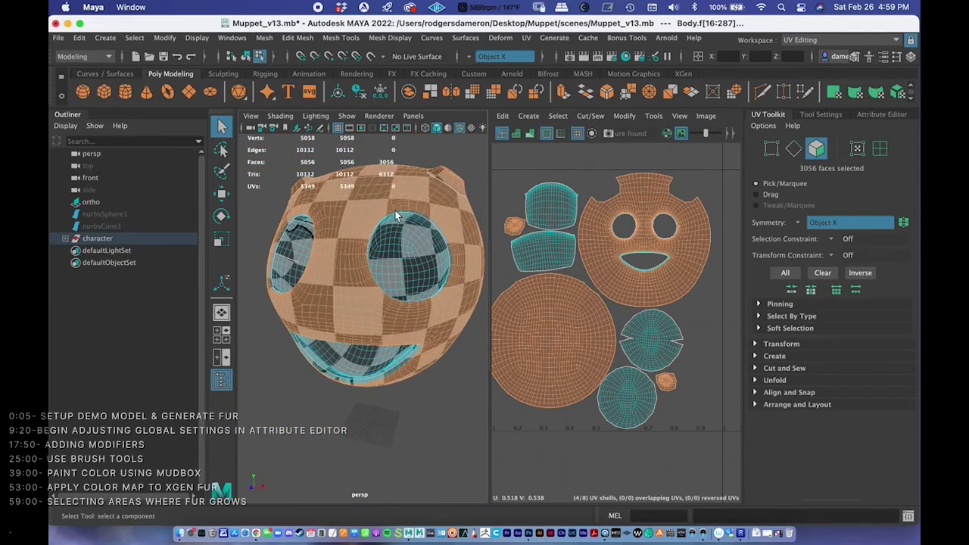
- Switch the workspace to XGen - Interactive Groom, keeping the Body mesh's fur faces selected
right_click_drag(395, 211, 383, 220, "alt")
middle_click_drag(392, 227, 389, 219, "alt")
right_click_drag(388, 219, 382, 225, "alt")
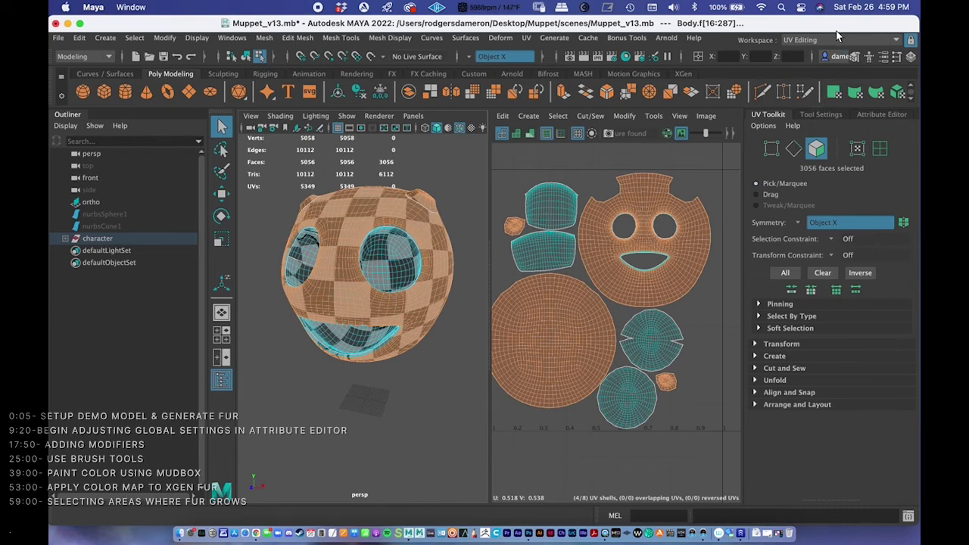
left_click(894, 40)
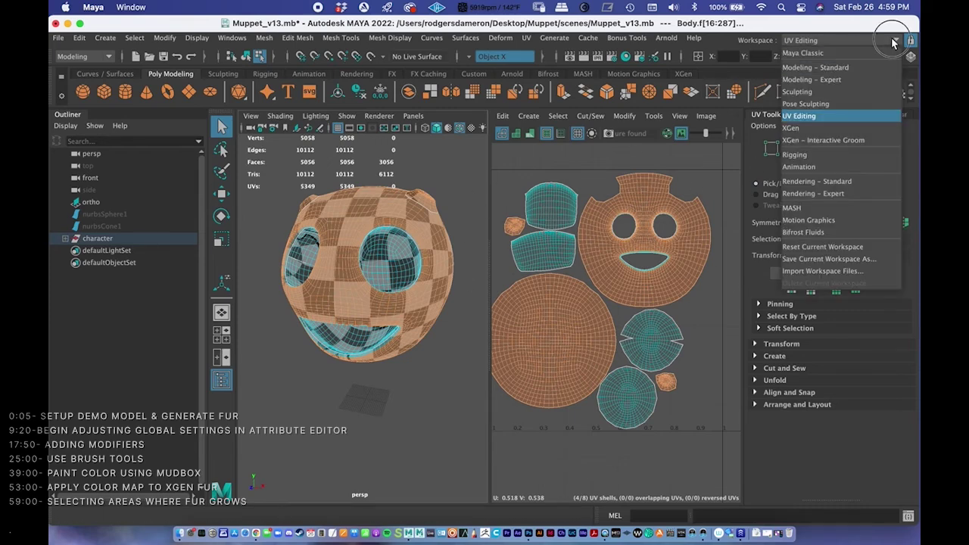
left_click(815, 142)
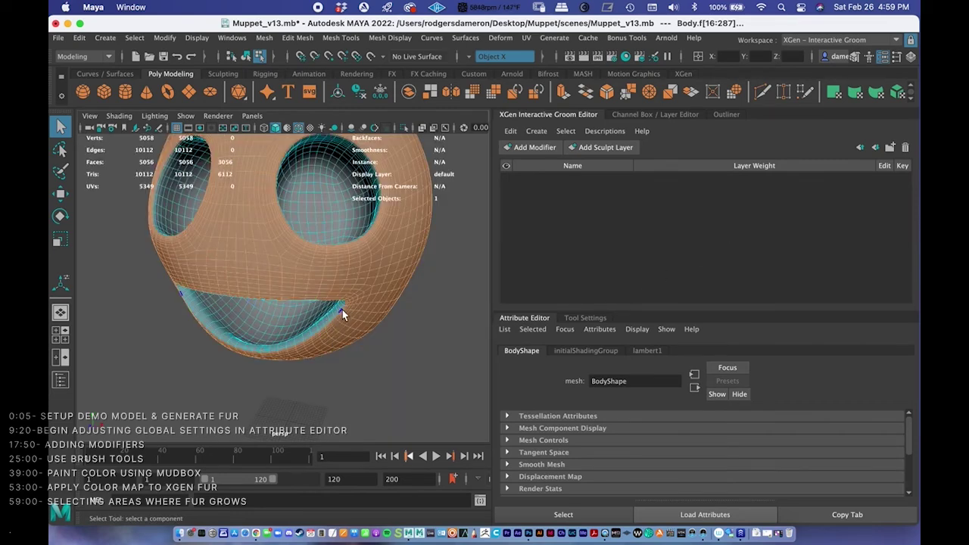
- Turn off the Object X symmetry setting
right_click_drag(403, 301, 316, 288, "alt")
left_click_drag(316, 294, 352, 275, "alt")
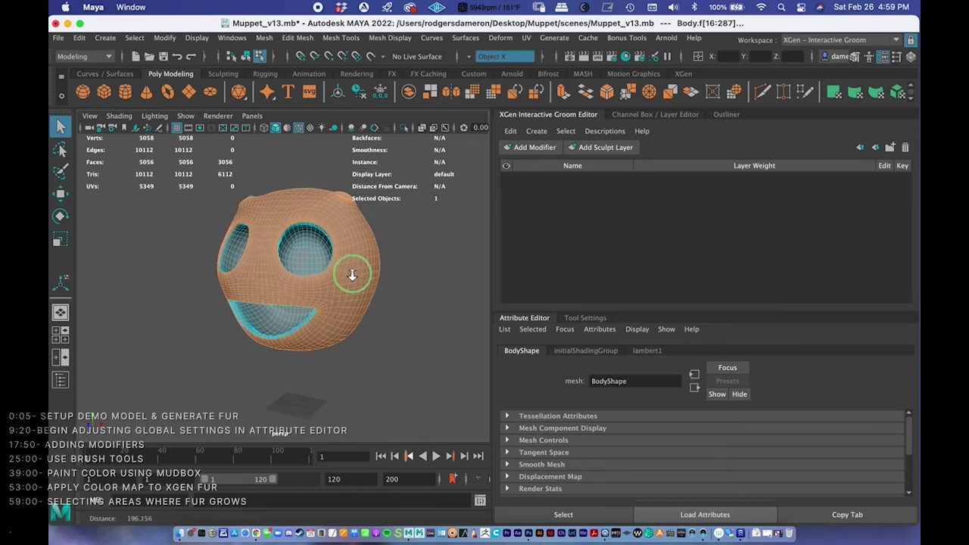
left_click(479, 57)
left_click(488, 61)
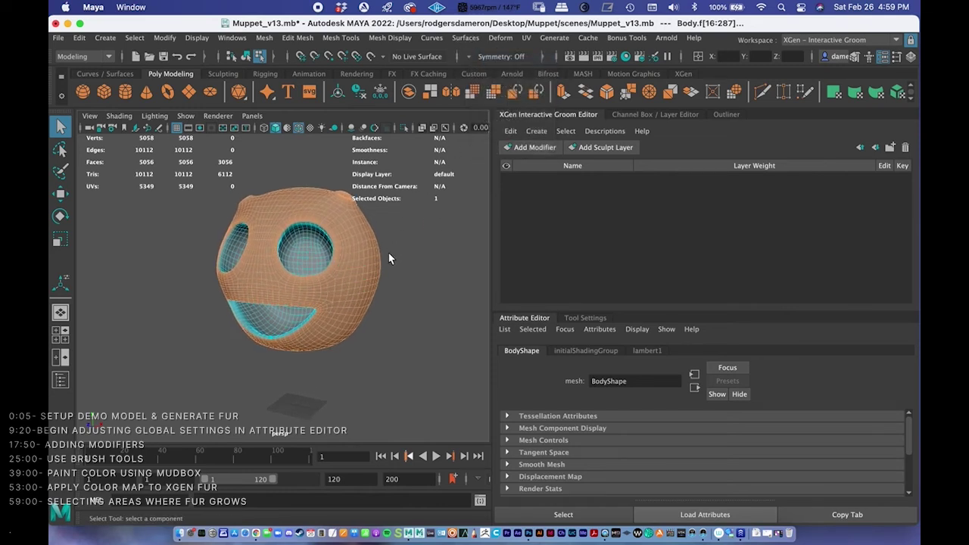
- Create interactive groom splines named Fur_Groom on the selected faces with density 20, length 2, width scale 0.1 and CV count 20
left_click(536, 132)
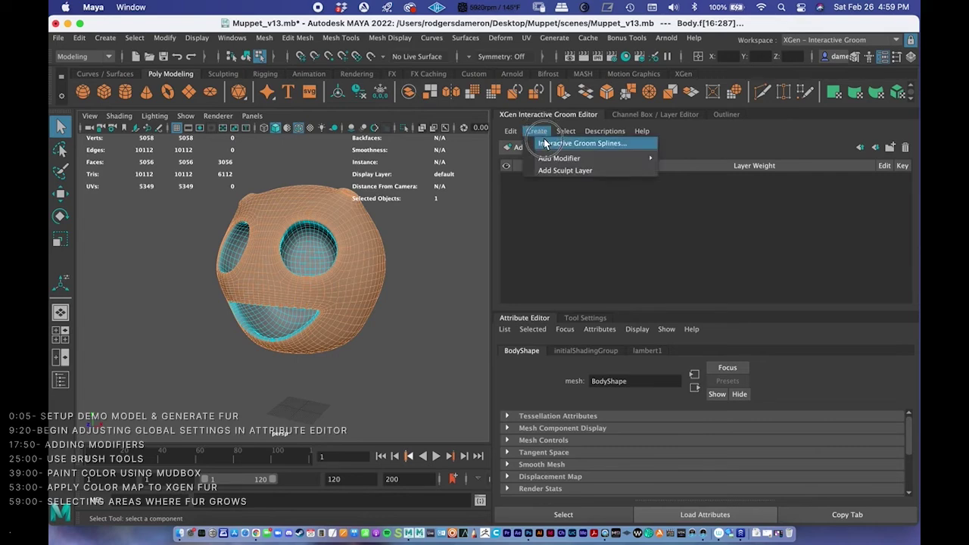
left_click(544, 144)
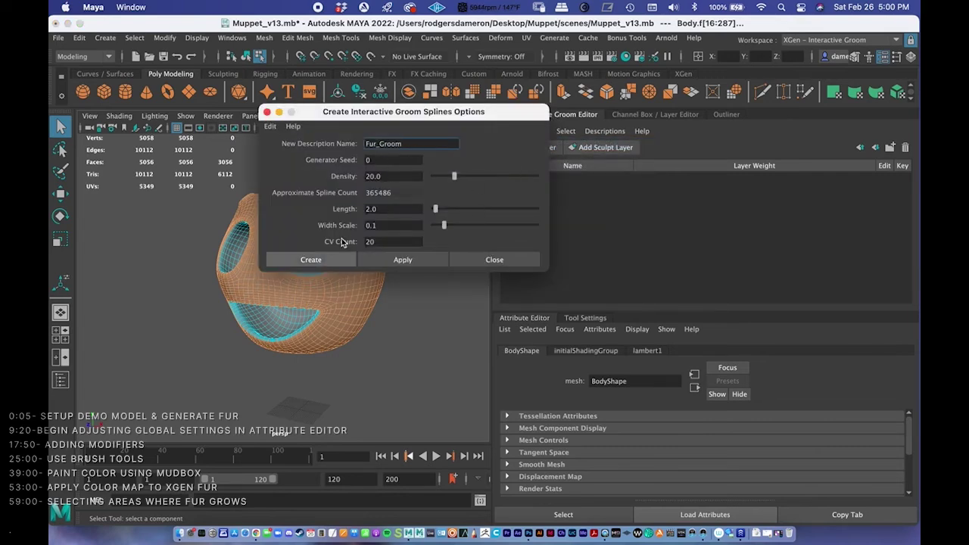
left_click_drag(432, 110, 587, 111)
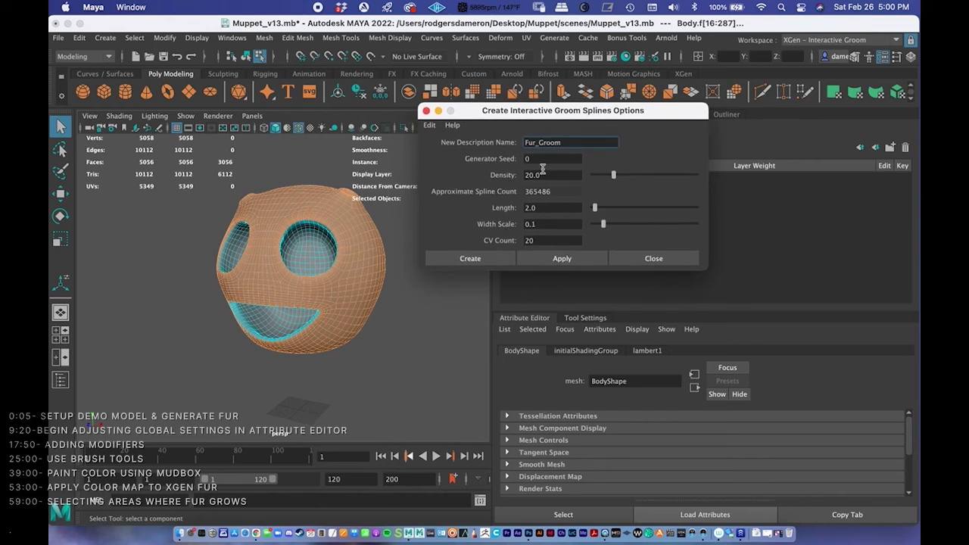
left_click(550, 261)
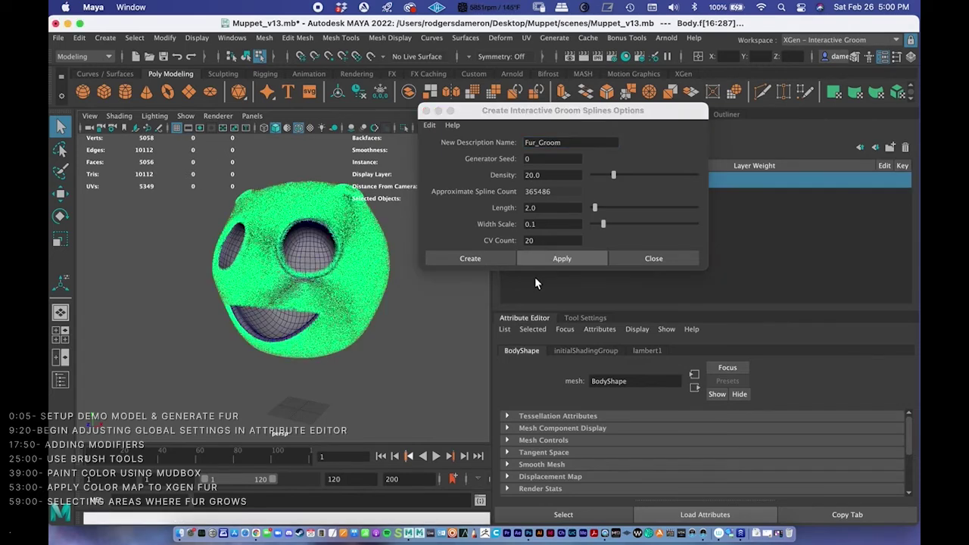
left_click(617, 258)
- Examine the generated fur around the eyes, nose and mouth of the head from several angles
left_click_drag(367, 274, 295, 277, "alt")
right_click_drag(294, 277, 342, 281, "alt")
left_click_drag(342, 281, 368, 216, "alt")
right_click_drag(368, 217, 132, 276, "alt")
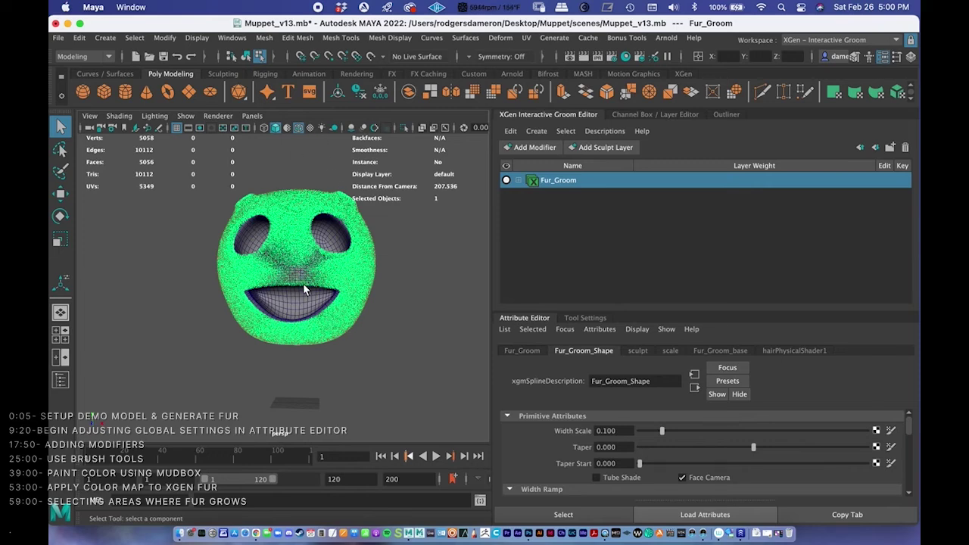
left_click_drag(343, 279, 299, 269, "alt")
right_click_drag(333, 261, 459, 227, "alt")
middle_click_drag(363, 277, 353, 299, "alt")
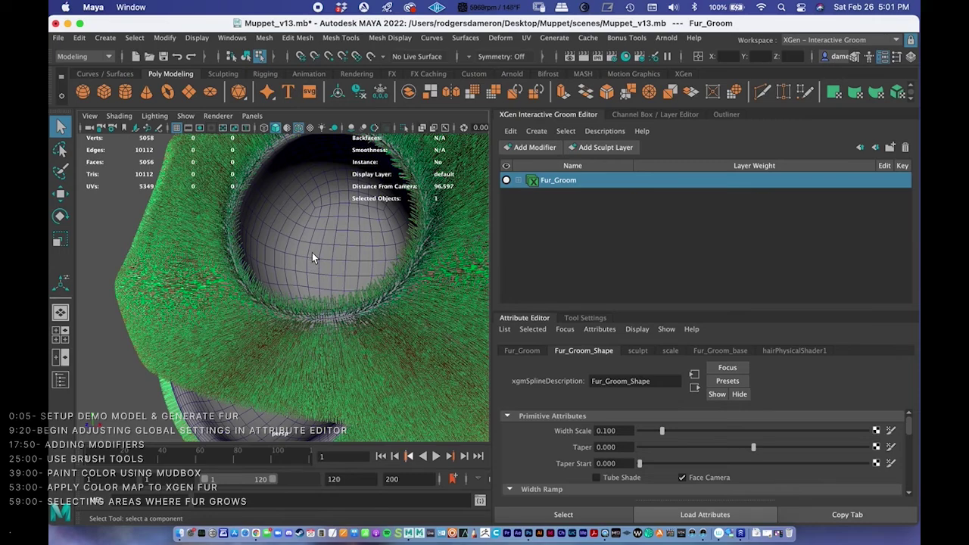
left_click_drag(321, 252, 342, 264, "alt")
scroll(266, 299, "up", 5)
right_click_drag(244, 235, 172, 260, "alt")
right_click_drag(324, 277, 324, 275, "alt")
left_click_drag(263, 224, 321, 277, "alt")
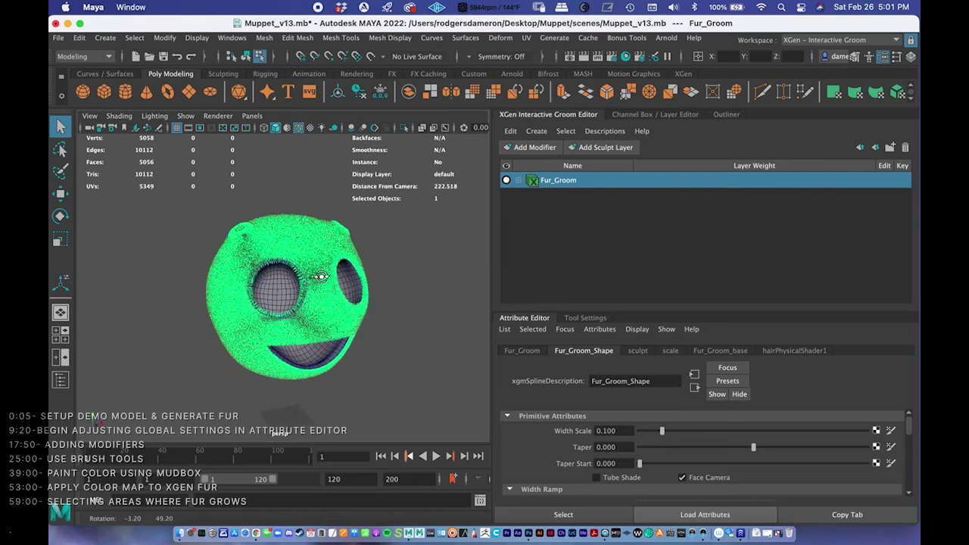
- Lengthen the Fur_Groom splines by raising the scale modifier's Scale to 3.488
left_click(666, 351)
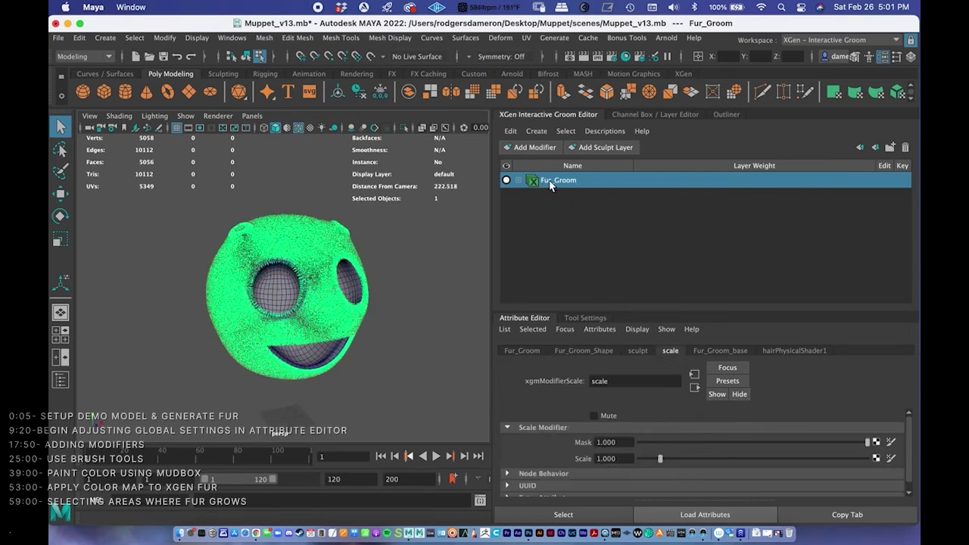
left_click_drag(660, 460, 717, 460)
left_click_drag(404, 312, 368, 273, "alt")
right_click_drag(368, 272, 445, 299, "alt")
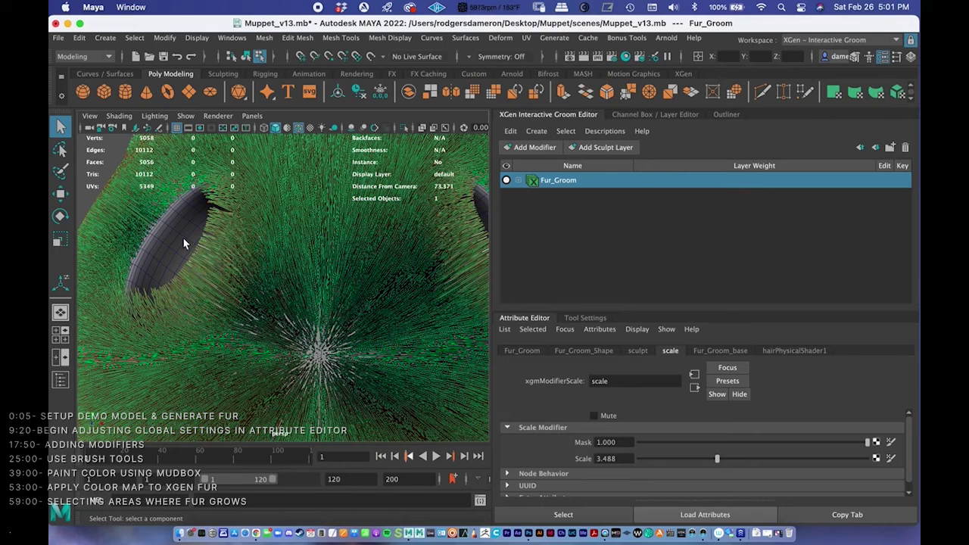
- Deselect the groom and examine the lengthened fur around the eyes and mouth
left_click(109, 183)
middle_click_drag(308, 263, 312, 243, "alt")
scroll(313, 227, "down", 10)
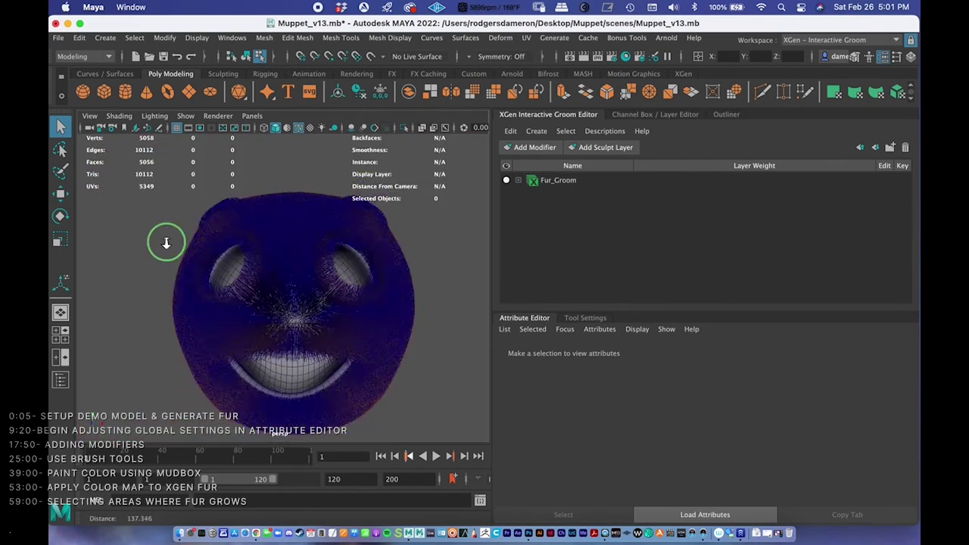
right_click_drag(138, 253, 245, 246, "alt")
left_click_drag(325, 242, 303, 233, "alt")
right_click_drag(267, 231, 247, 261, "alt")
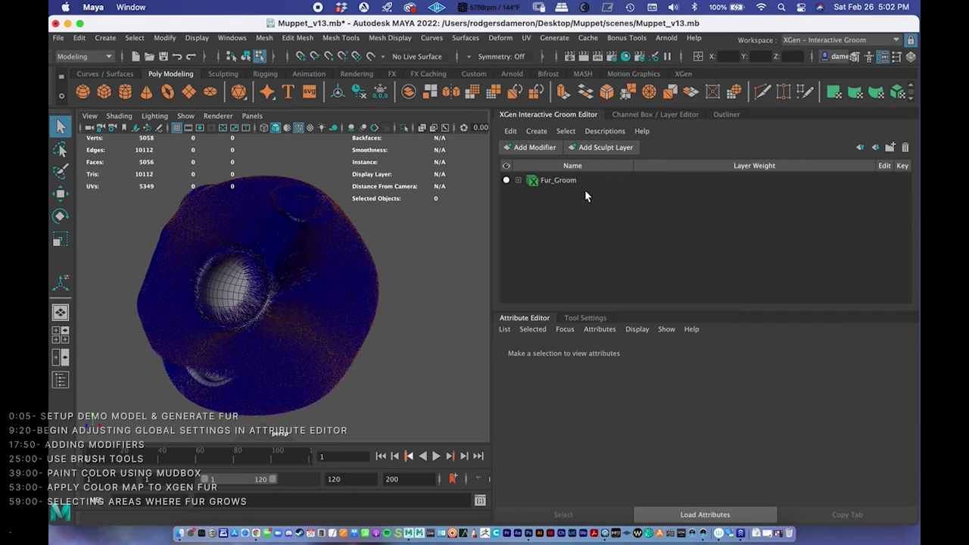
- Minimize Maya, enlarge the Muppet folder window in Finder and collapse its sourceimages folder
left_click(68, 24)
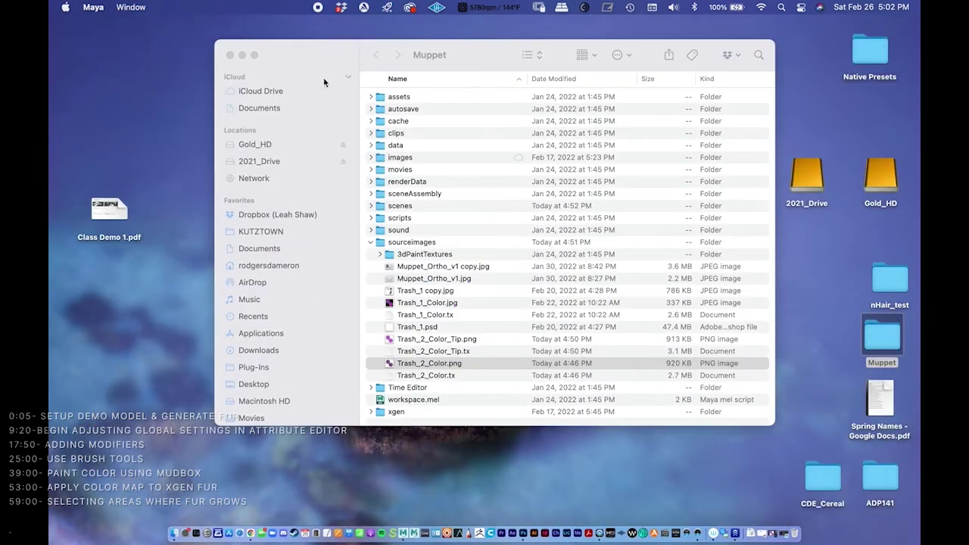
left_click_drag(322, 57, 248, 37)
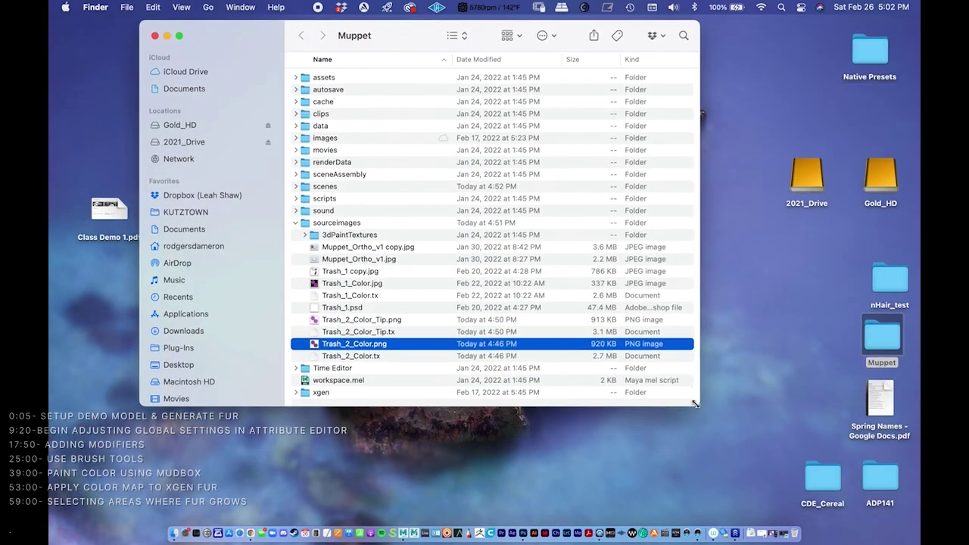
left_click_drag(714, 411, 814, 500)
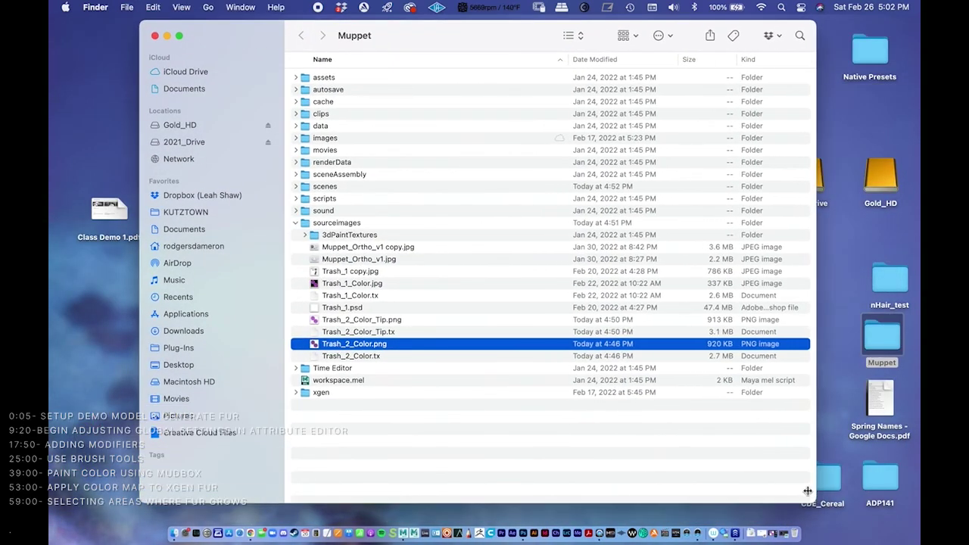
left_click(296, 223)
left_click_drag(421, 50, 299, 48)
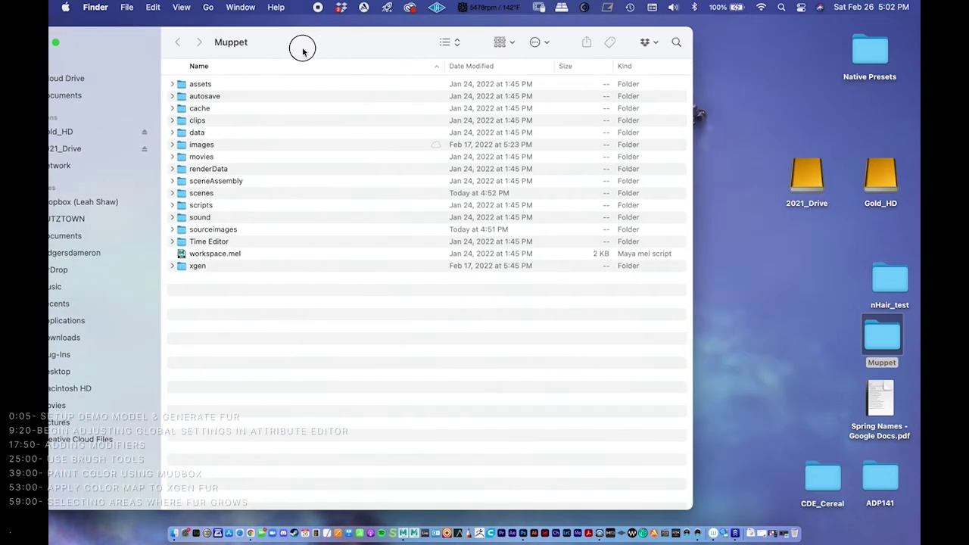
- Inspect the sourceimages and scenes folders inside the Muppet project folder and close its window
left_click(886, 338)
left_click_drag(297, 35, 337, 40)
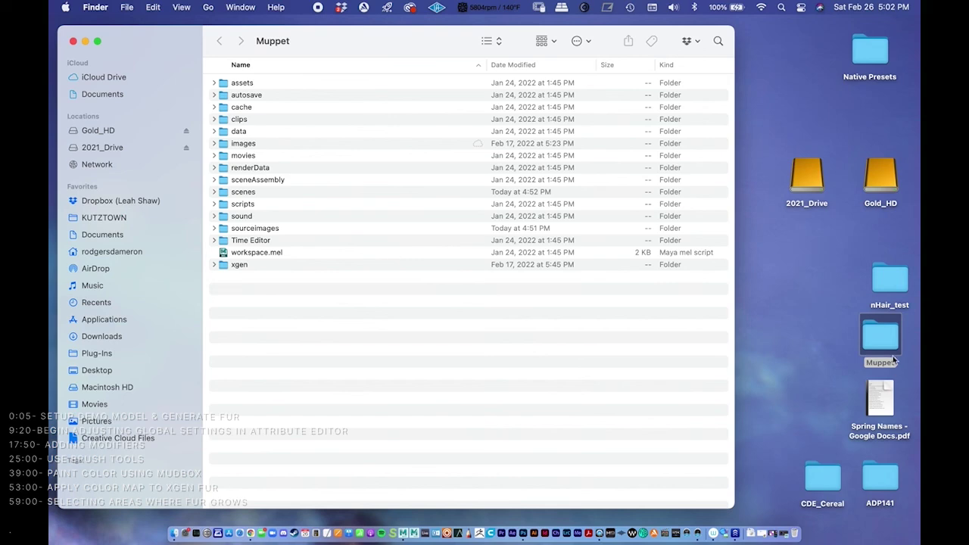
left_click(215, 228)
left_click(214, 228)
left_click(214, 192)
left_click(214, 192)
left_click_drag(152, 53, 263, 77)
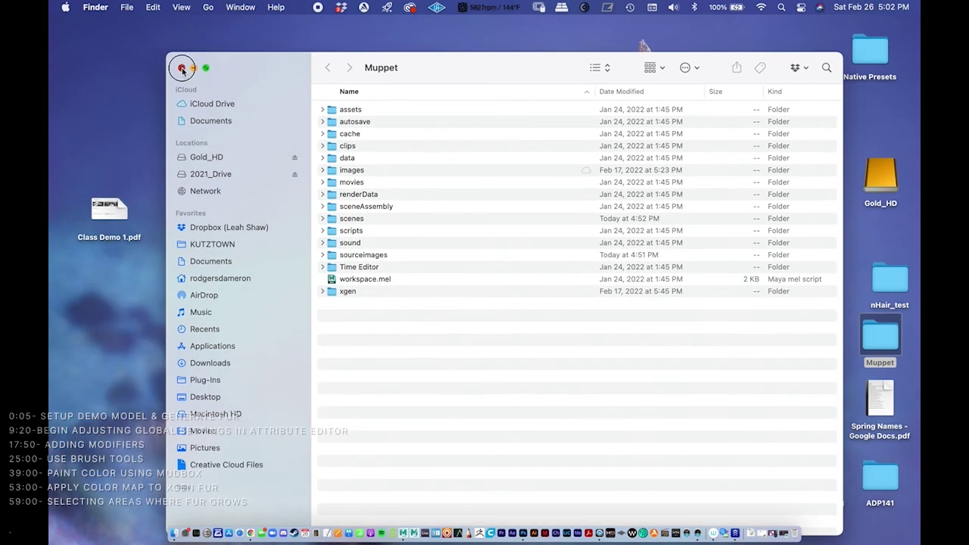
left_click(181, 66)
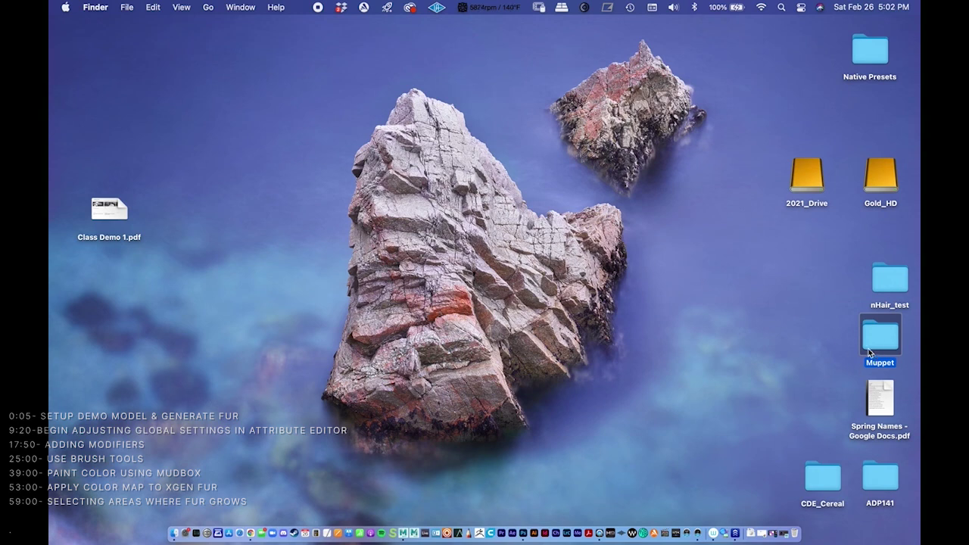